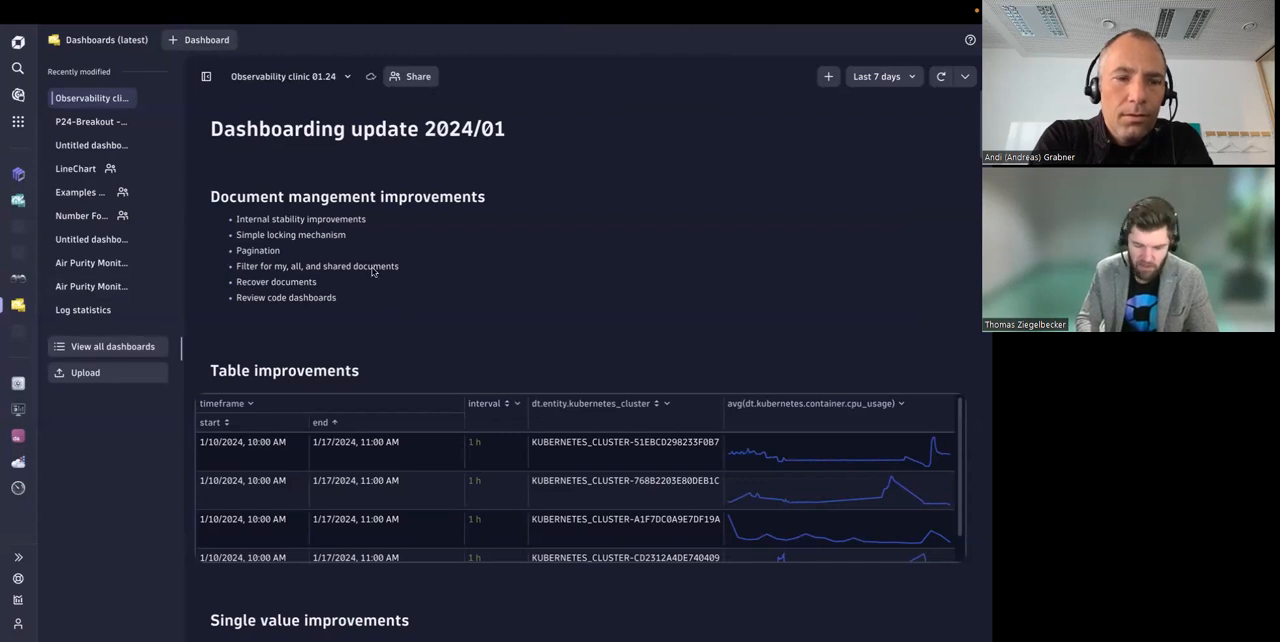
Step: Review the Document management improvements list, highlighting the entries from internal stability improvements through document recovery
drag(240, 219, 370, 220)
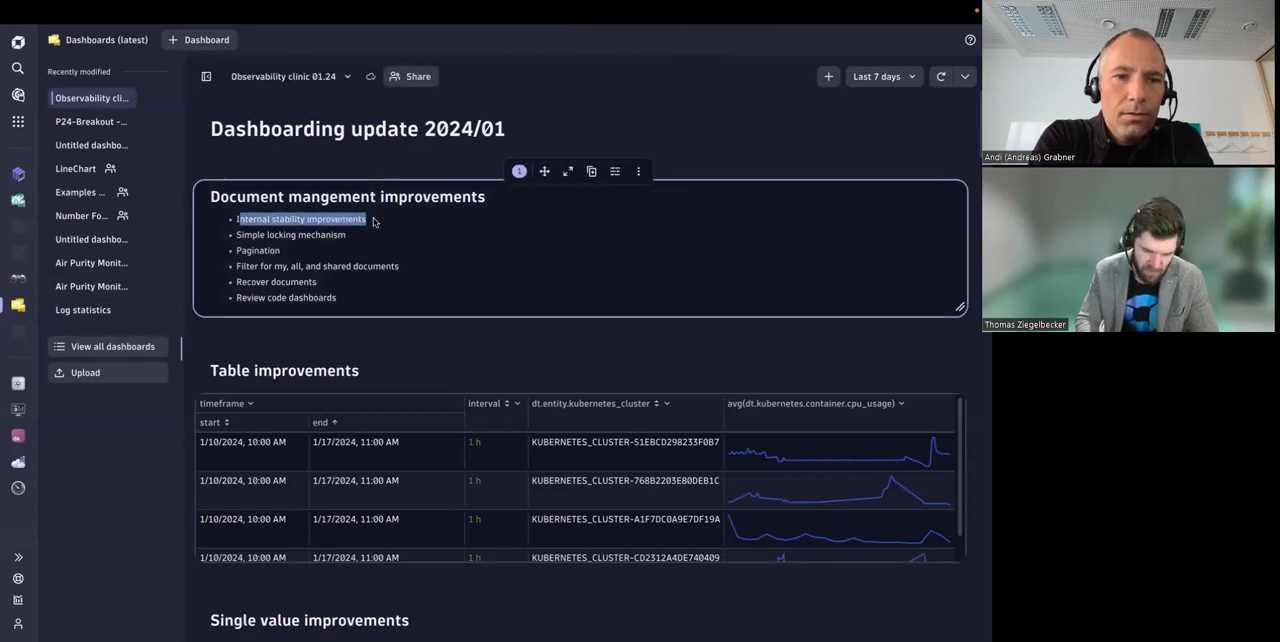
drag(241, 235, 352, 240)
drag(237, 251, 311, 257)
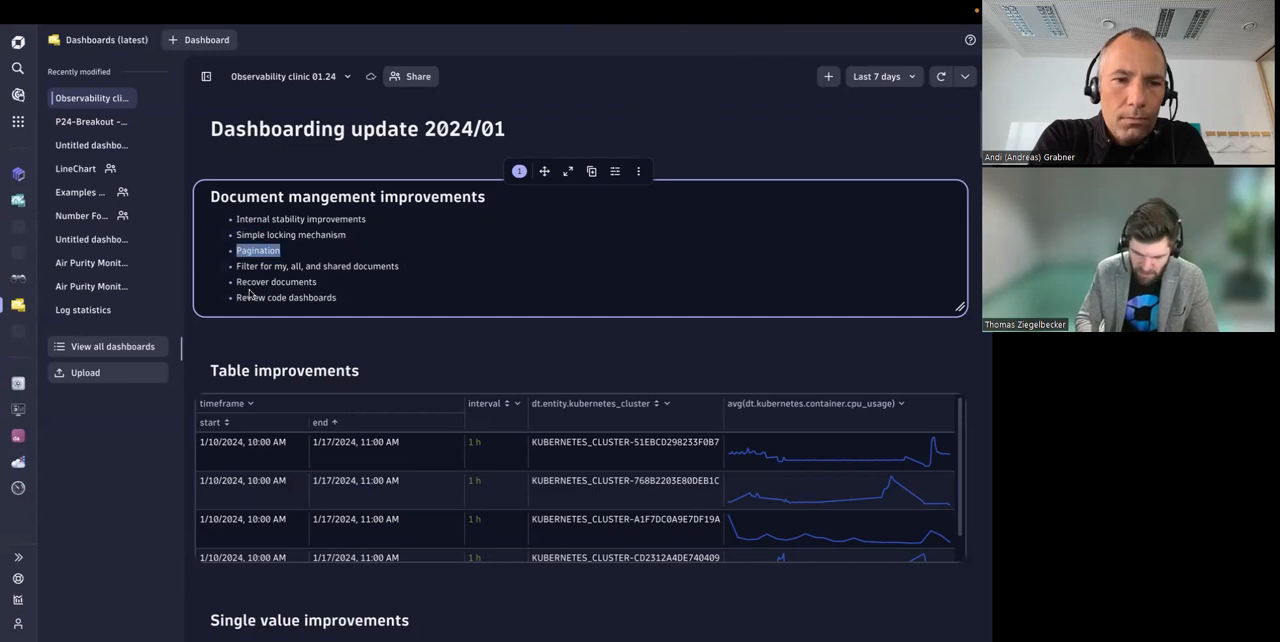
drag(236, 266, 401, 270)
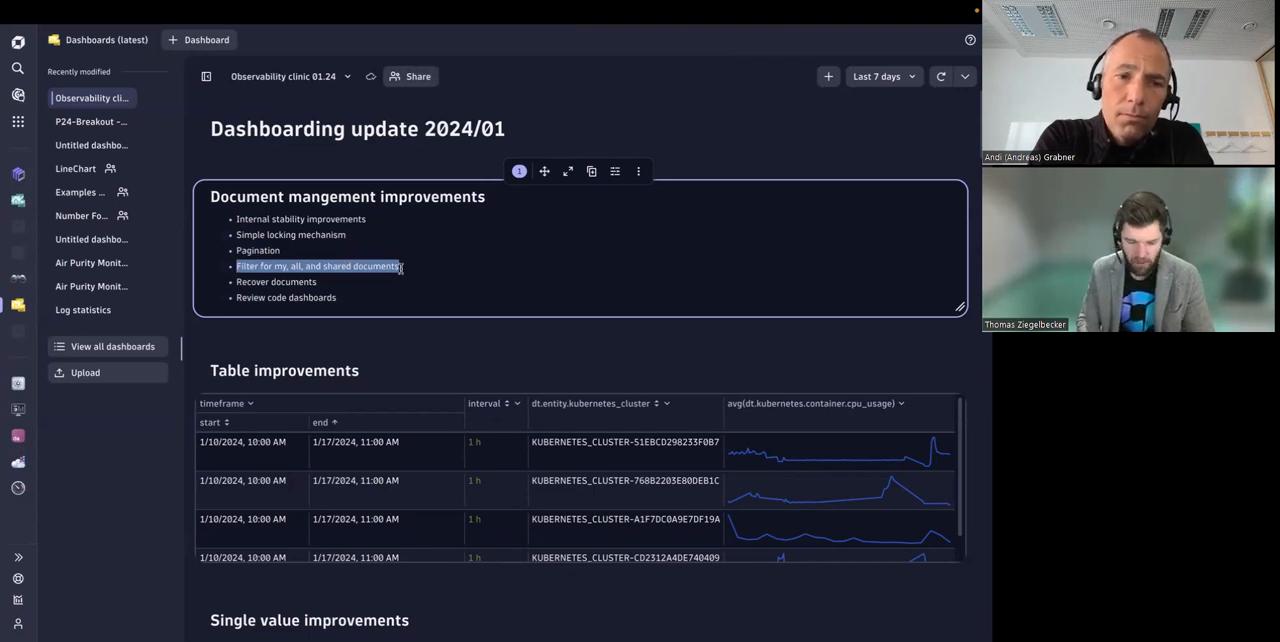
drag(236, 283, 322, 288)
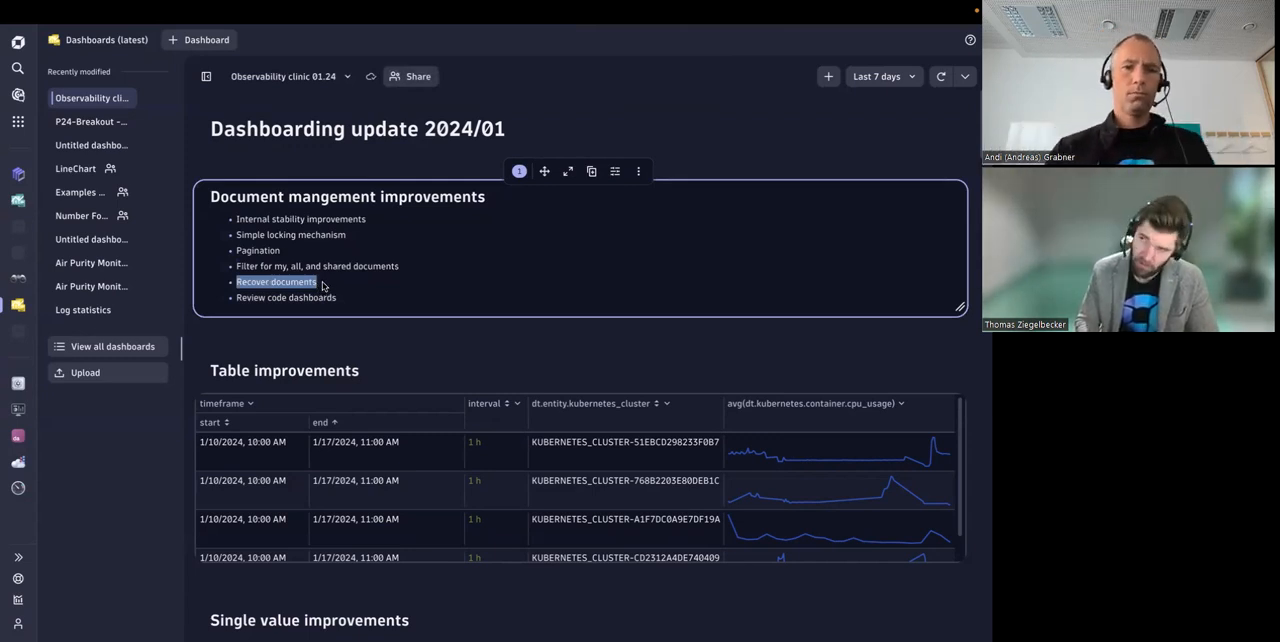
click(400, 320)
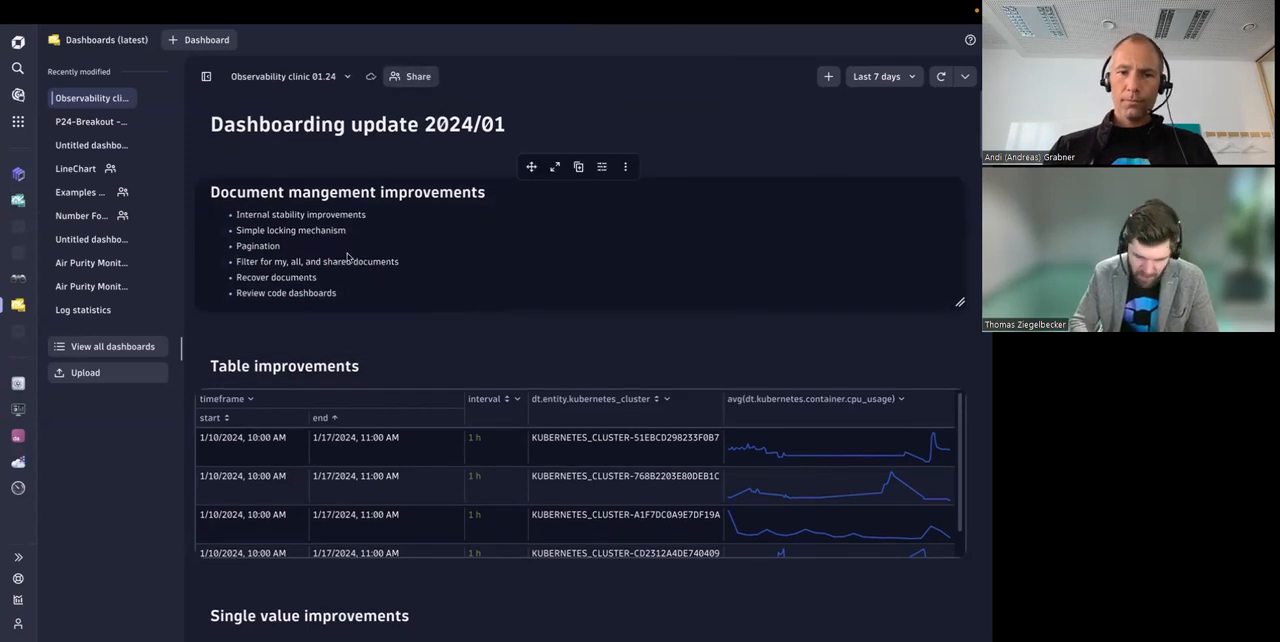
Step: Narrow the end column of the table tile under Table improvements and sort it in descending order
scroll(417, 292, down, 1)
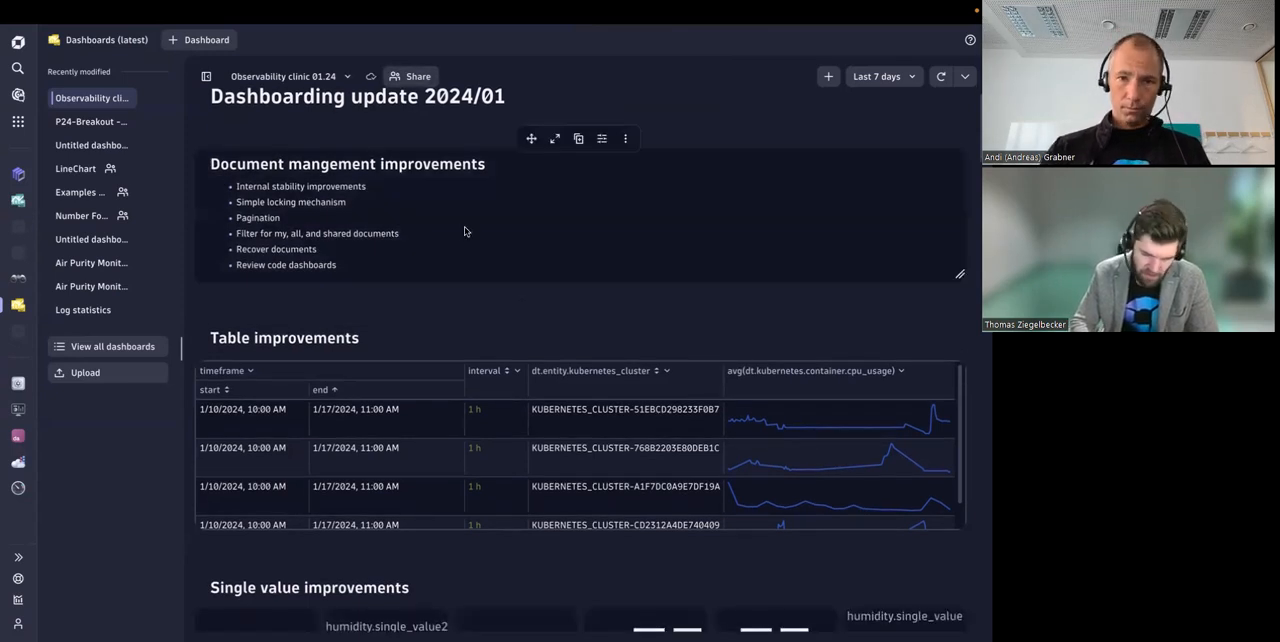
scroll(464, 226, down, 1)
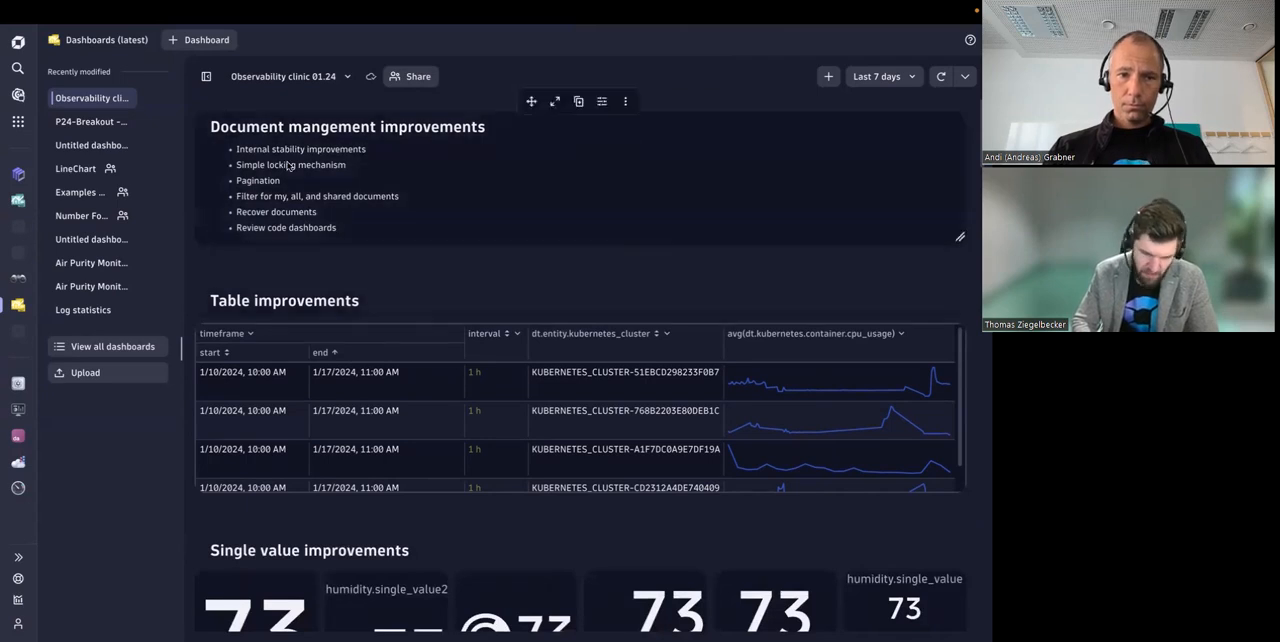
scroll(455, 210, down, 1)
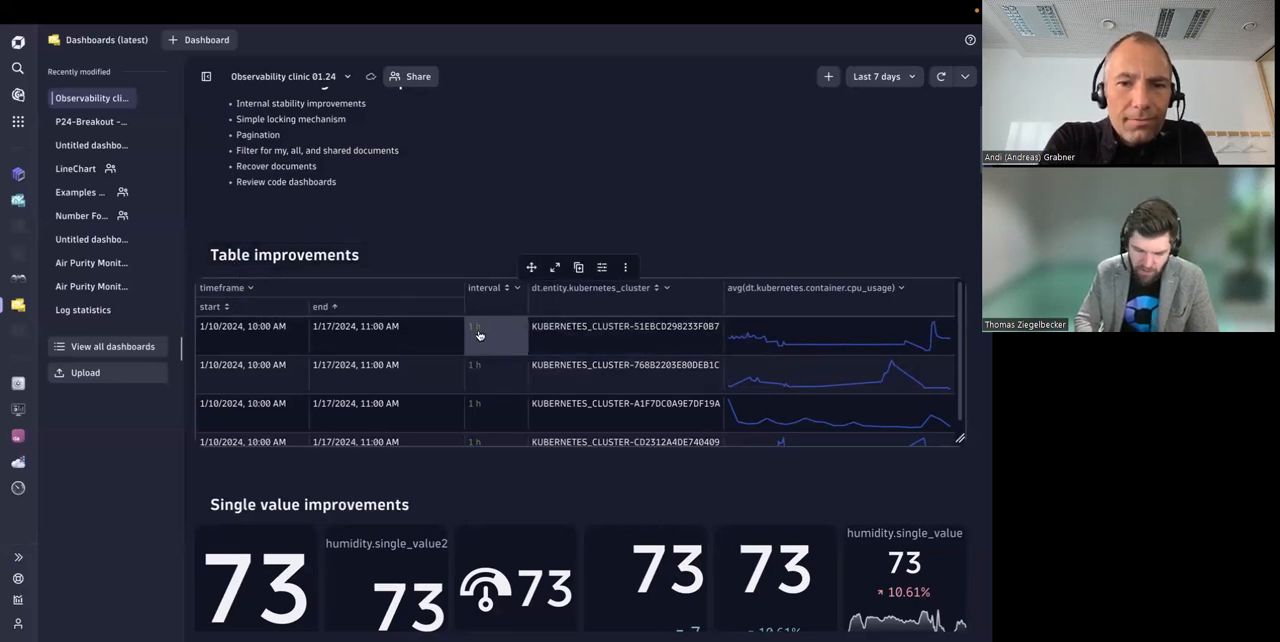
drag(462, 308, 414, 314)
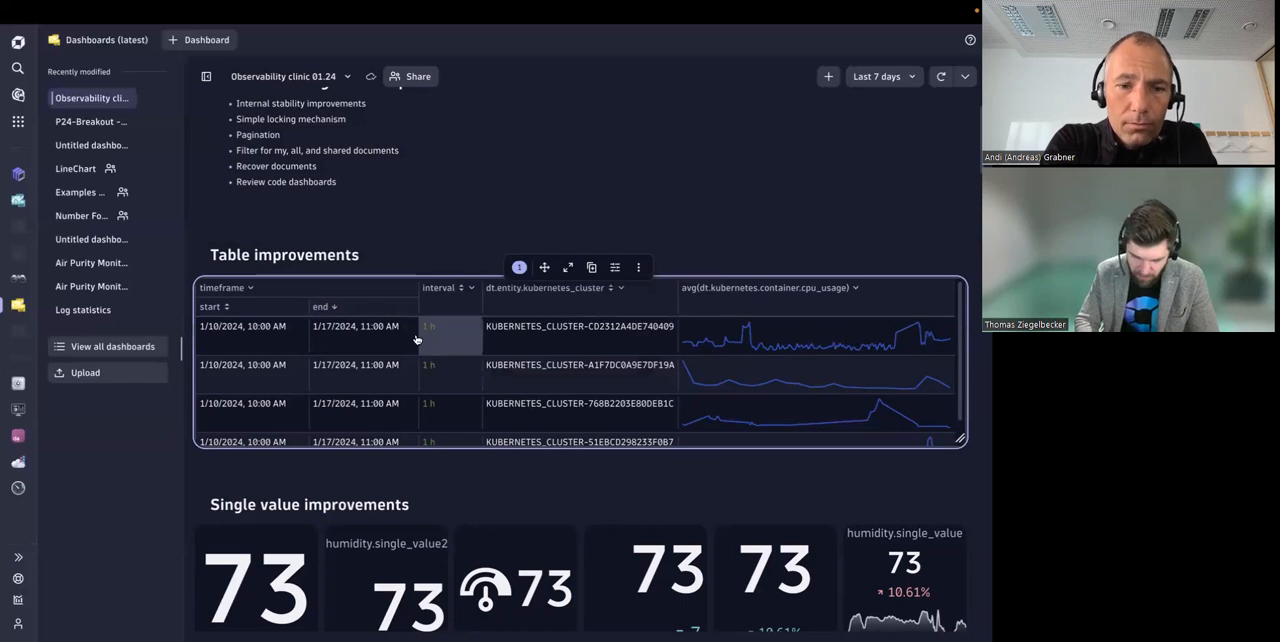
Step: Open the table tile's visualization settings and look through its data mapping and table options
click(615, 267)
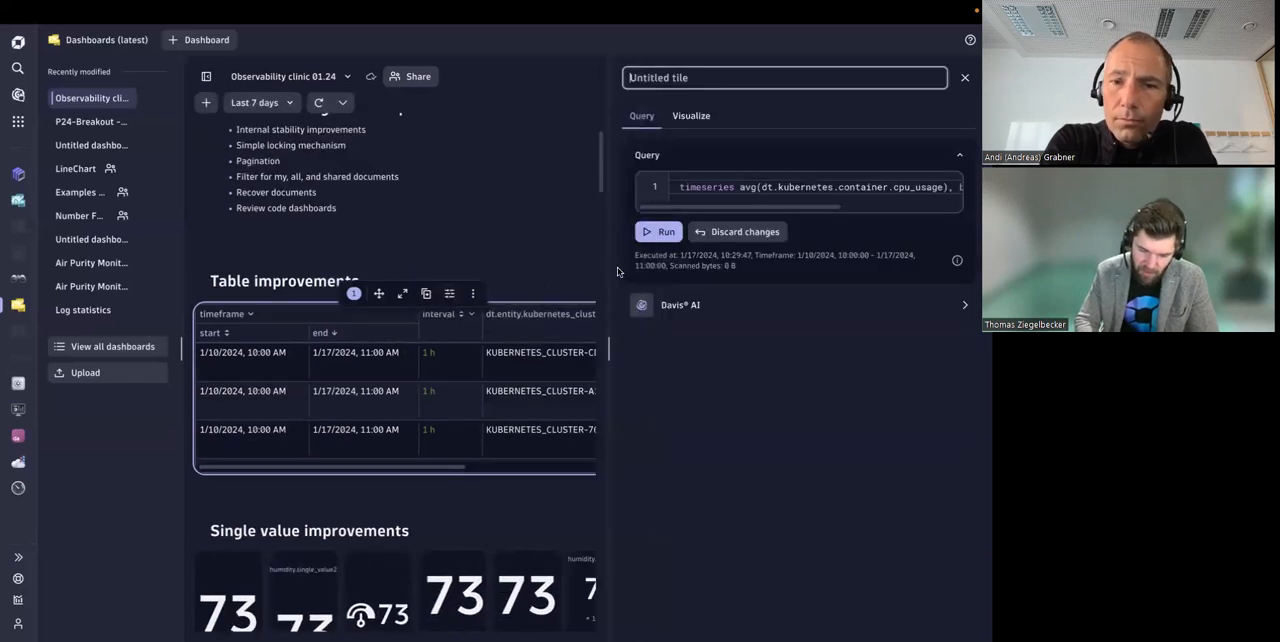
click(691, 115)
scroll(736, 363, down, 1)
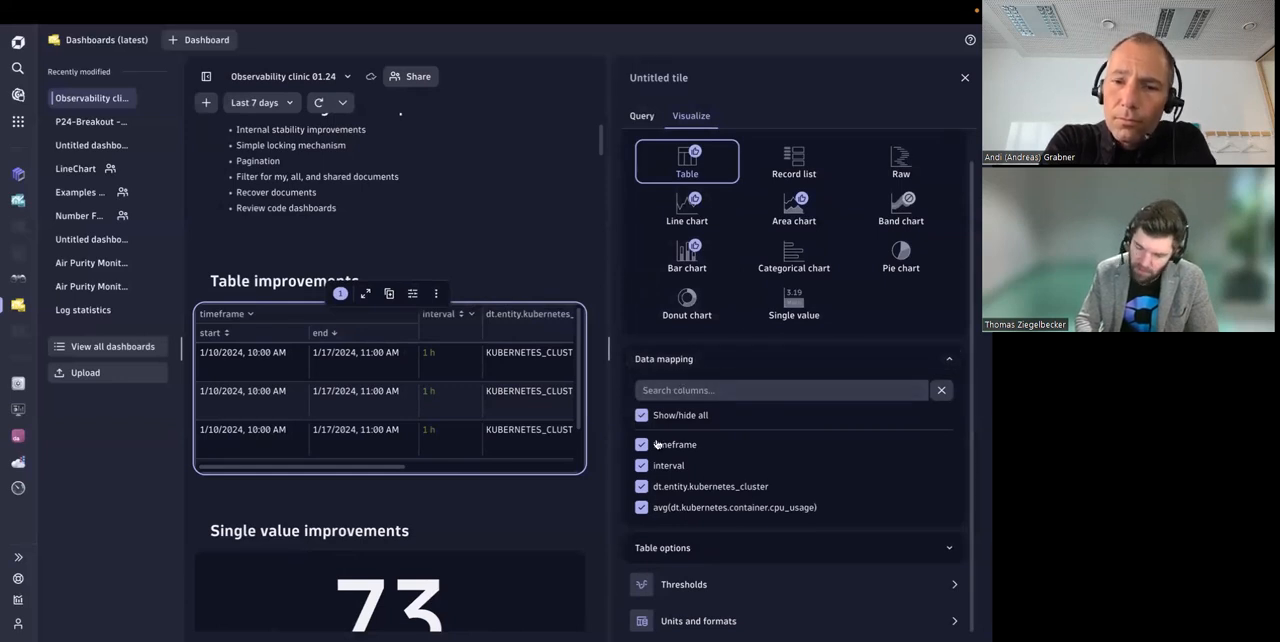
click(695, 391)
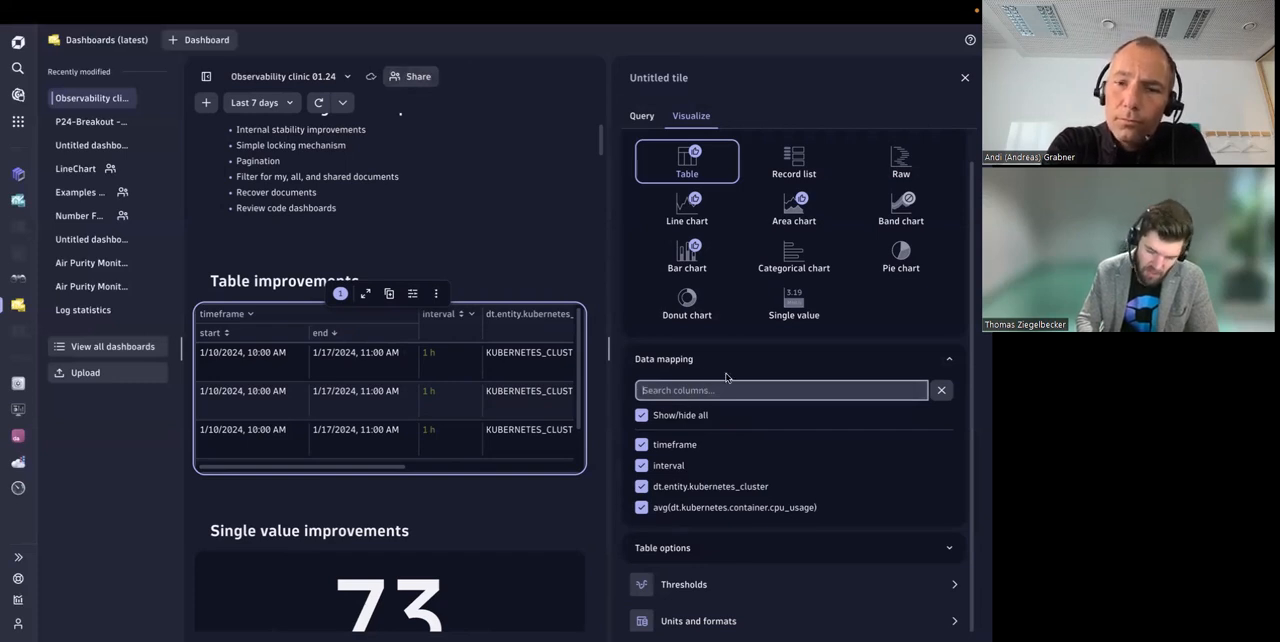
click(850, 360)
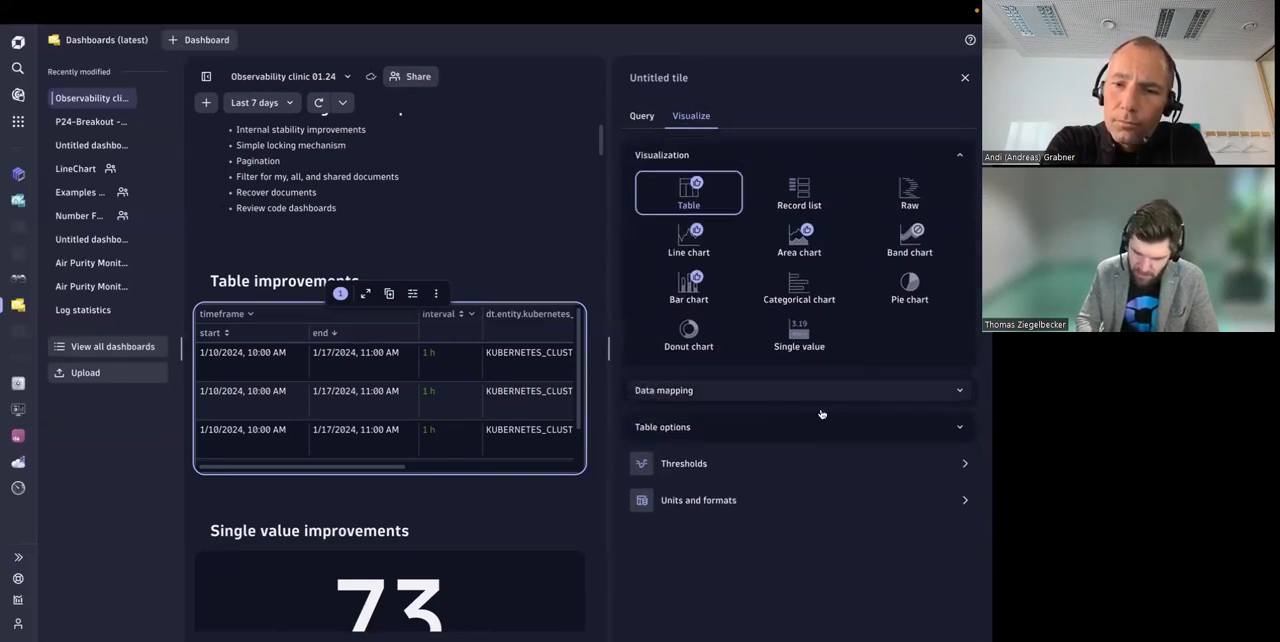
click(719, 426)
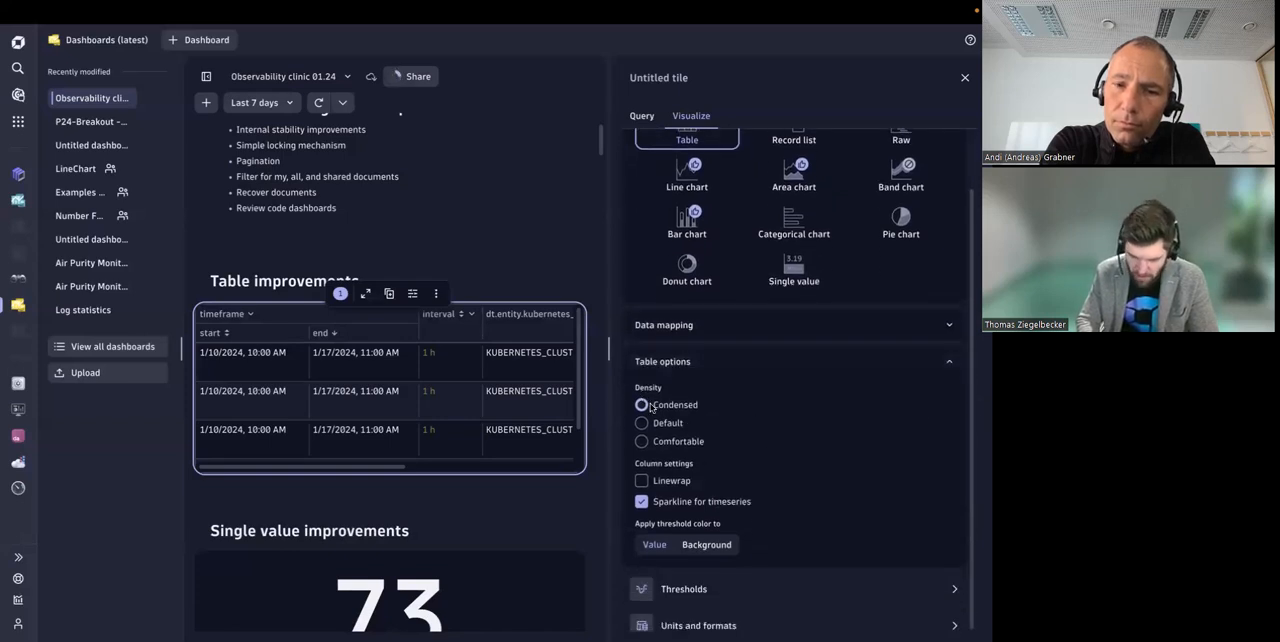
Step: Try the Default and Comfortable densities on the table tile and return it to Condensed
click(641, 423)
click(642, 442)
click(641, 423)
click(641, 404)
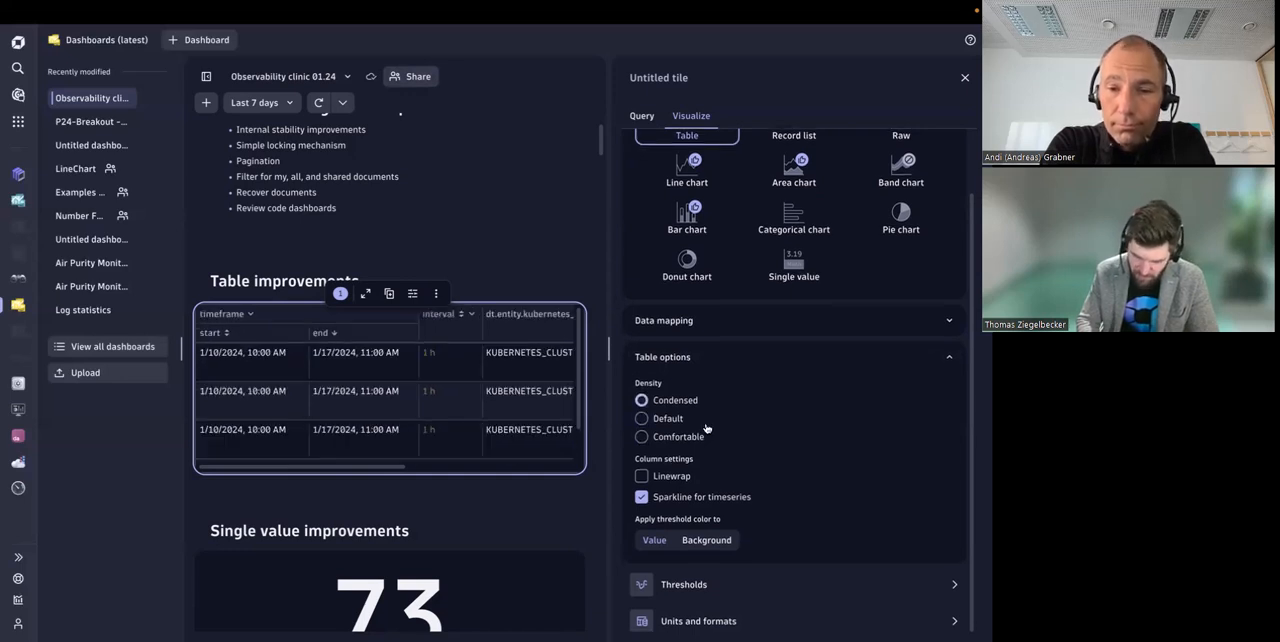
click(642, 438)
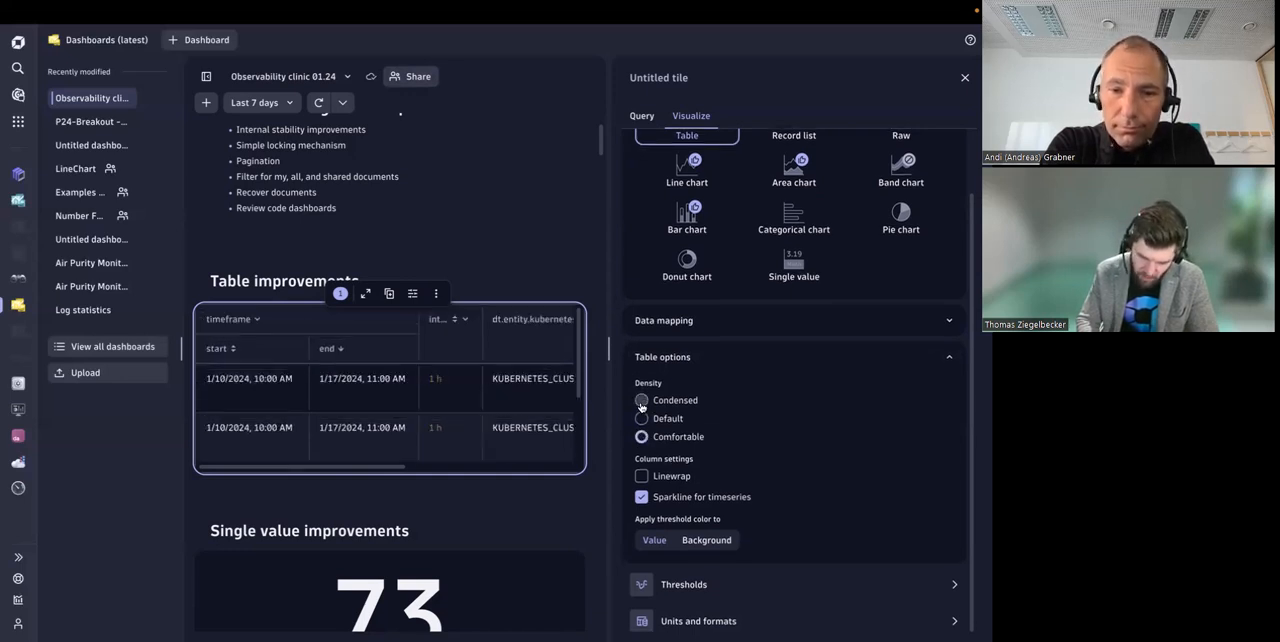
click(641, 402)
Step: Try the Linewrap column setting on the table tile and leave it disabled
drag(638, 458, 690, 458)
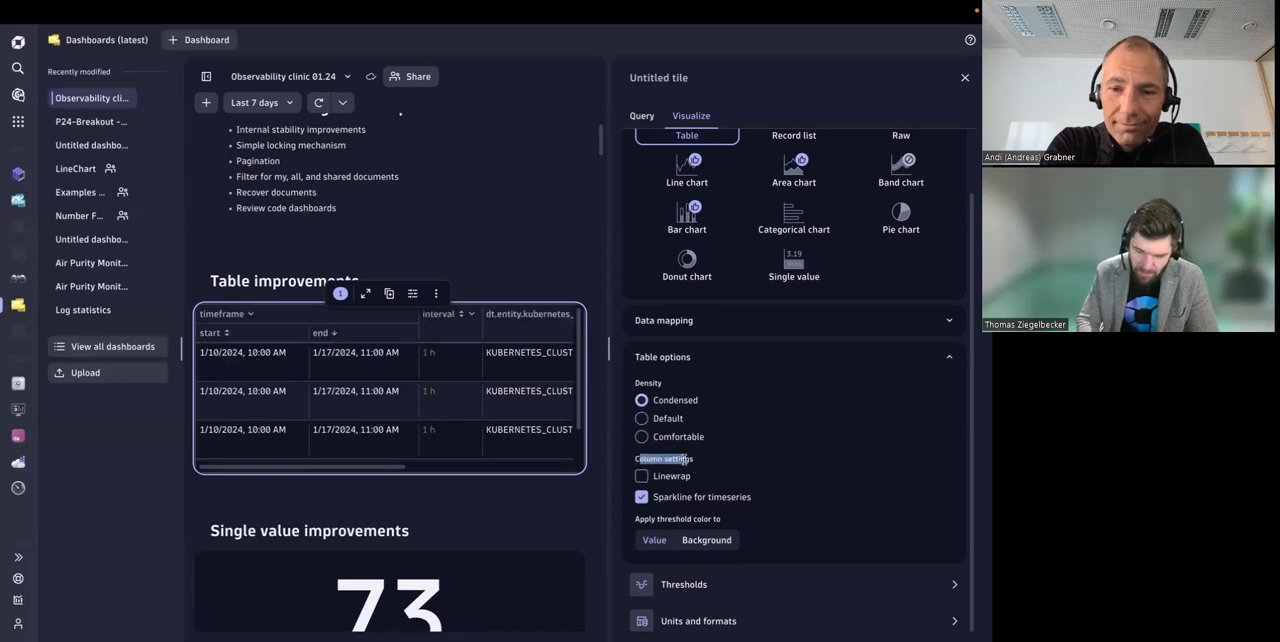
click(642, 477)
click(642, 477)
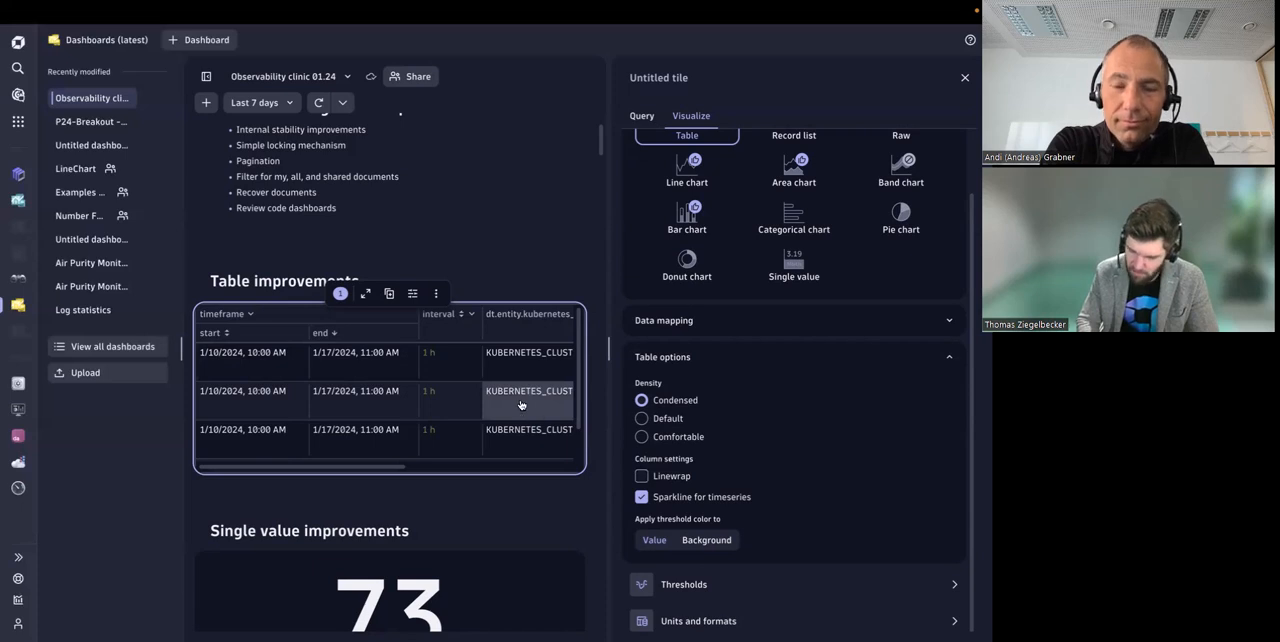
double_click(642, 477)
Step: Turn off sparklines for timeseries to inspect the raw CPU usage values, and re-enable them
click(642, 498)
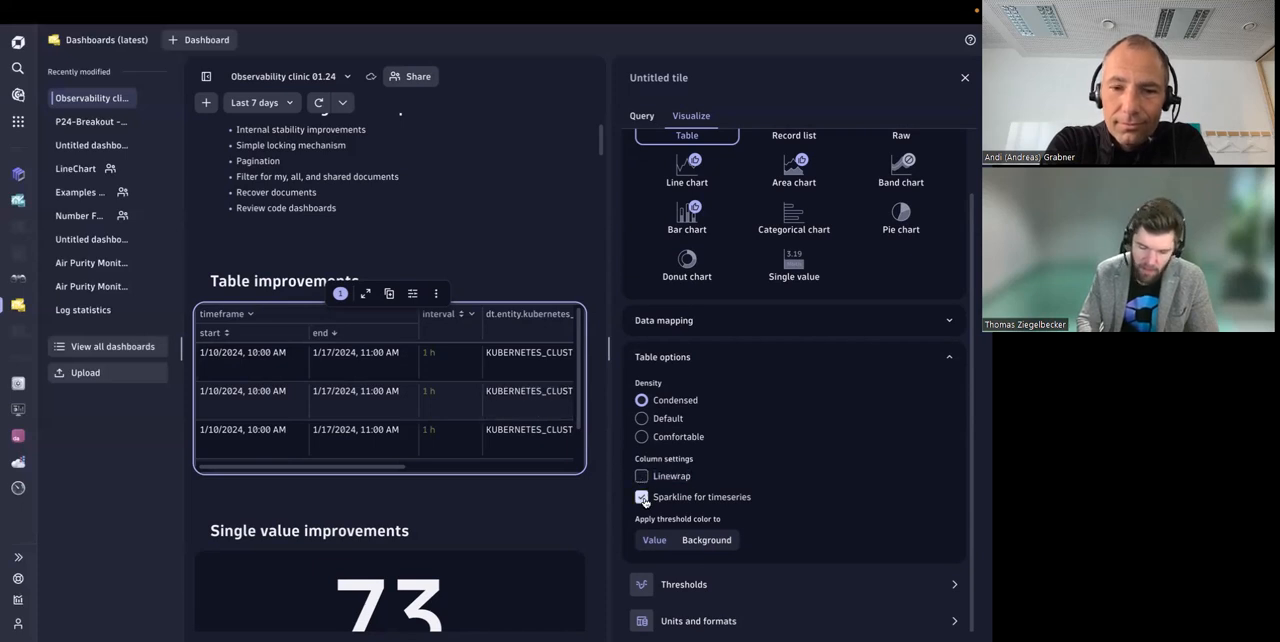
scroll(480, 431, right, 5)
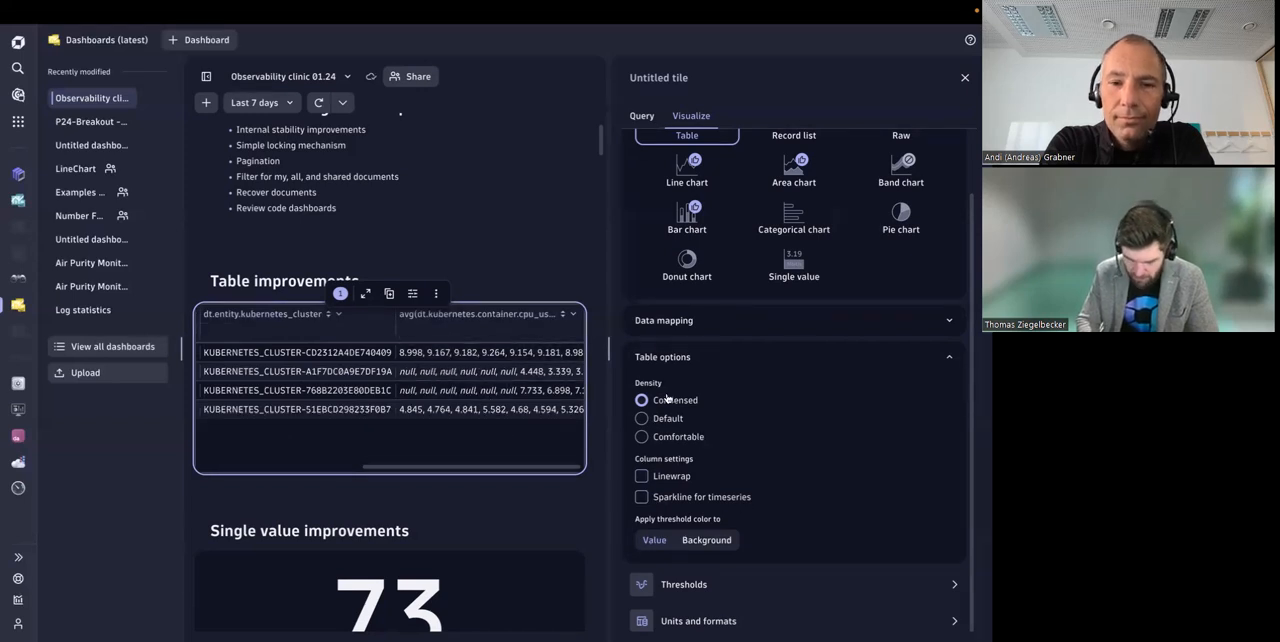
click(642, 497)
scroll(414, 398, right, 2)
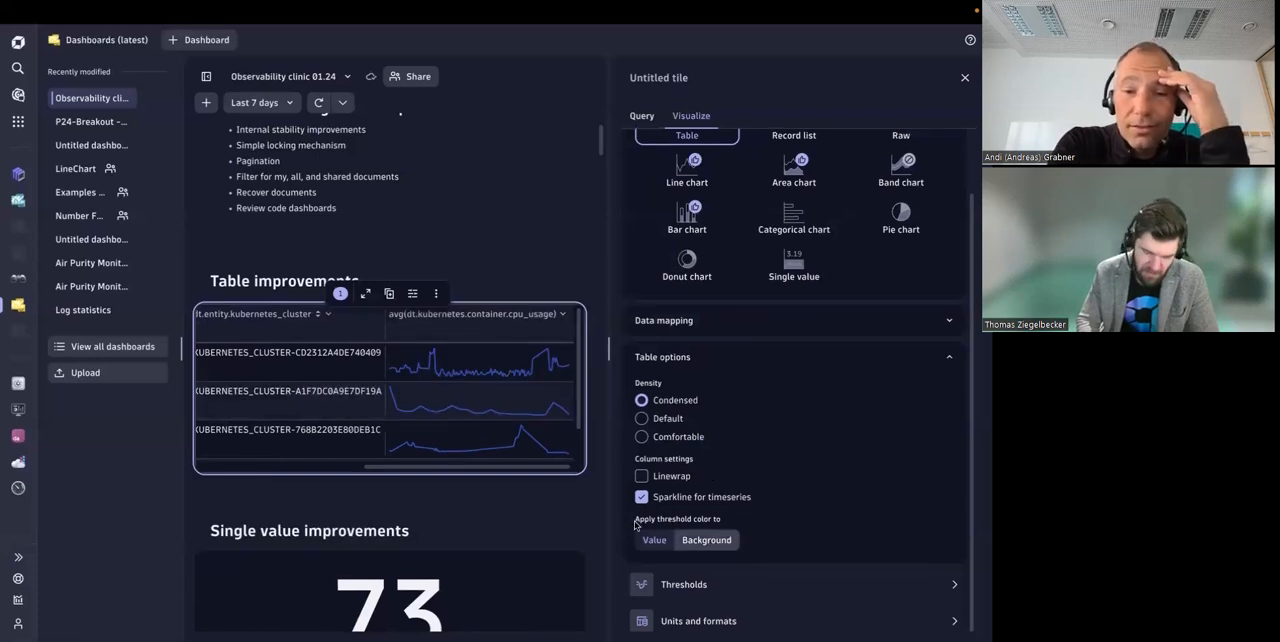
Step: Review the table's threshold color option and close the tile's settings
drag(637, 518, 724, 523)
click(724, 523)
scroll(396, 436, left, 3)
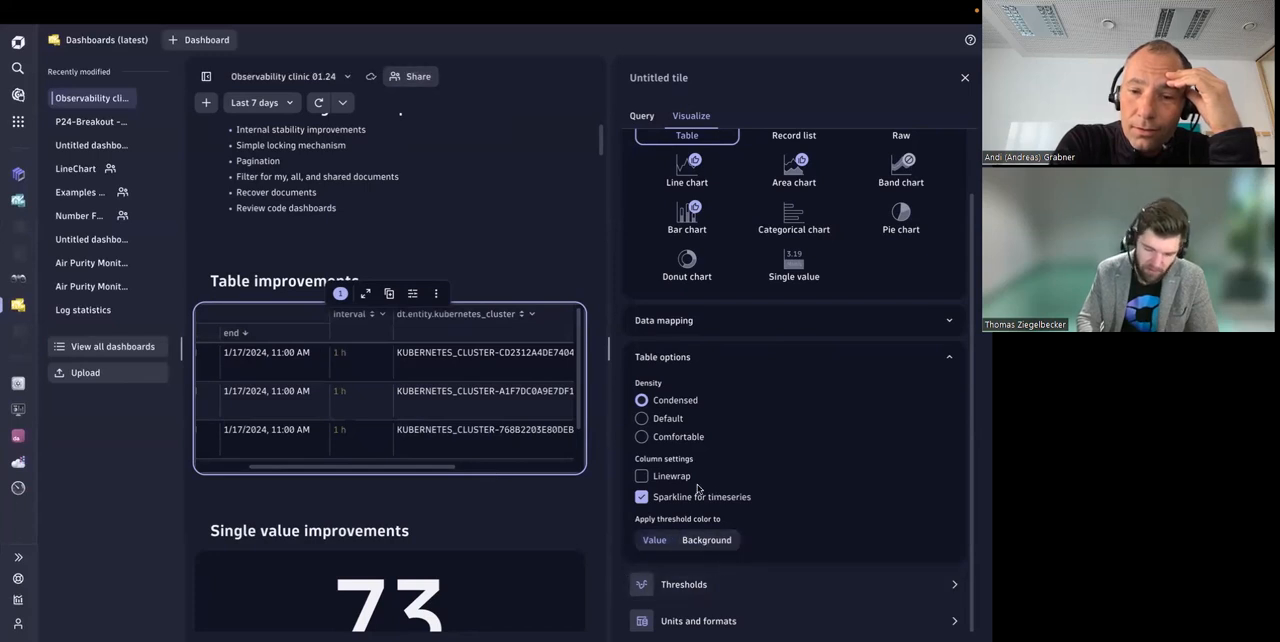
scroll(535, 494, down, 1)
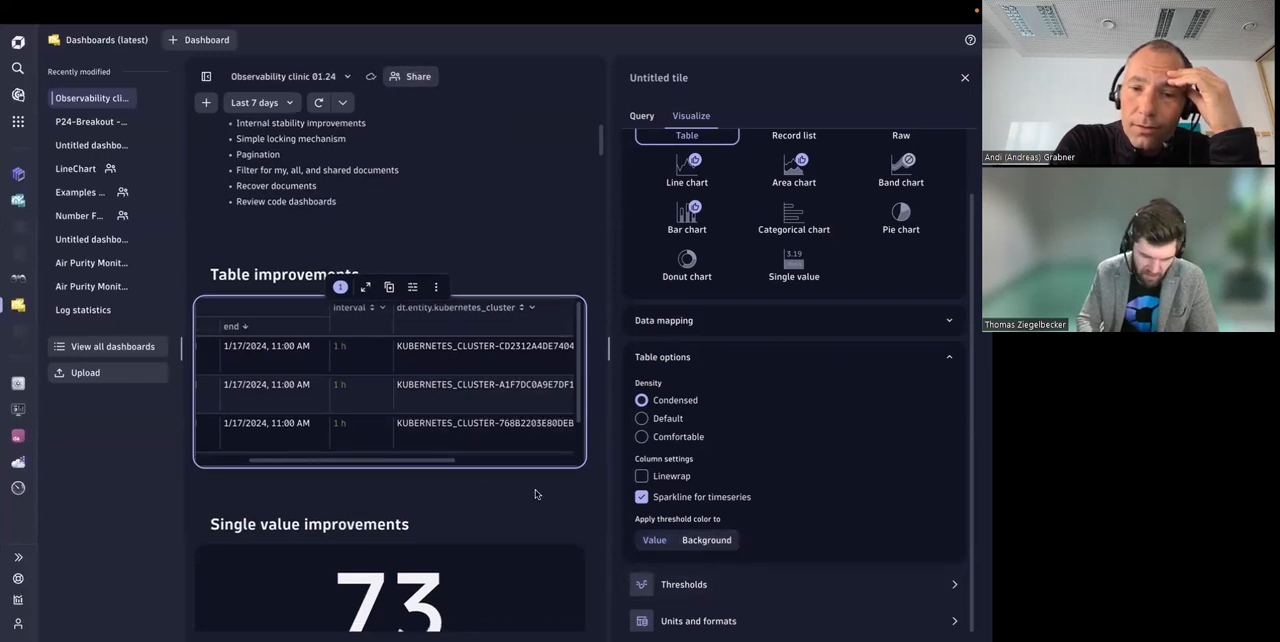
scroll(535, 494, down, 2)
scroll(527, 470, down, 2)
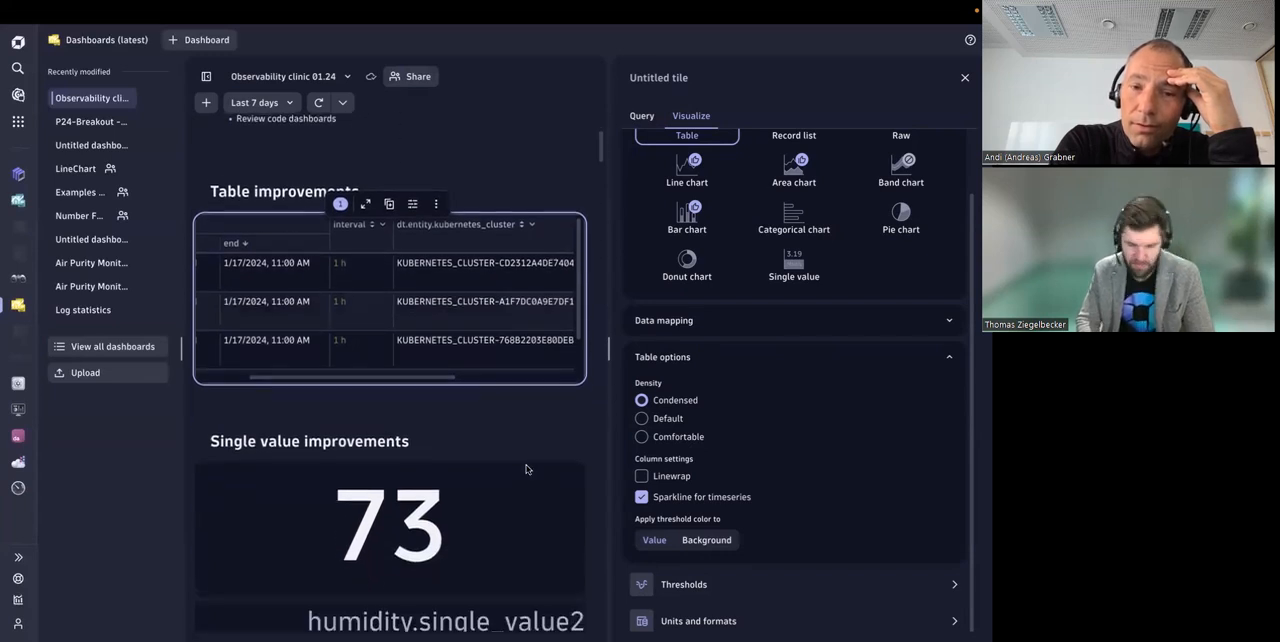
click(965, 77)
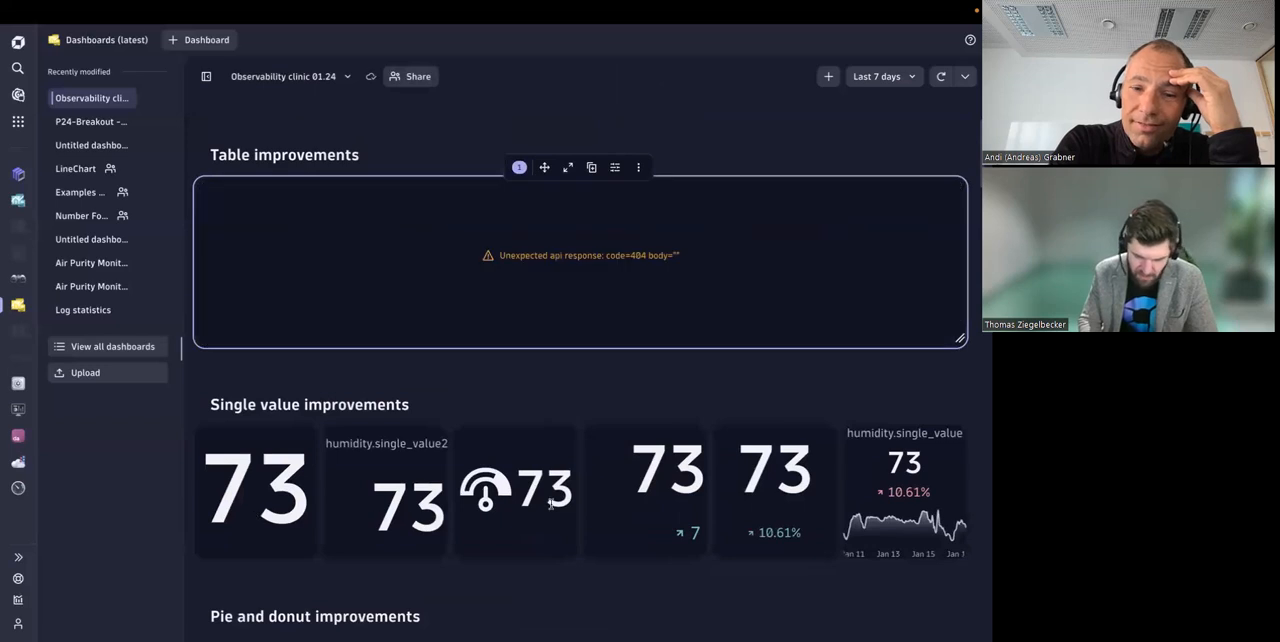
Step: Examine the tiles in the Single value improvements and Pie and donut improvements sections
scroll(572, 385, down, 3)
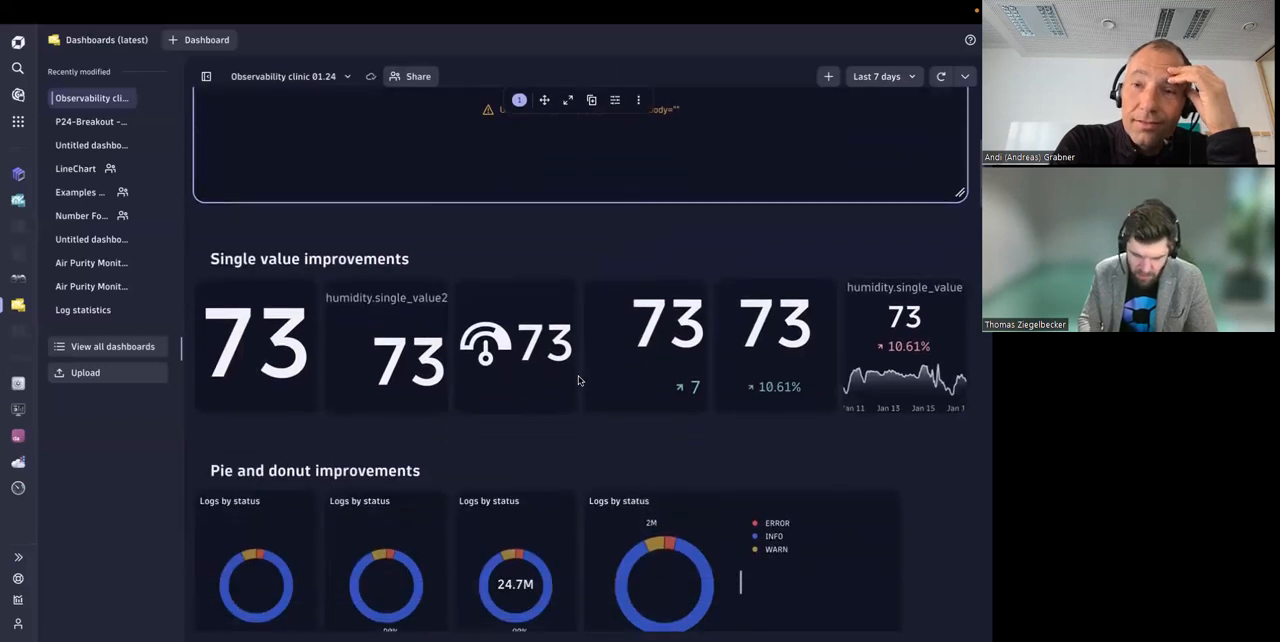
scroll(578, 380, down, 2)
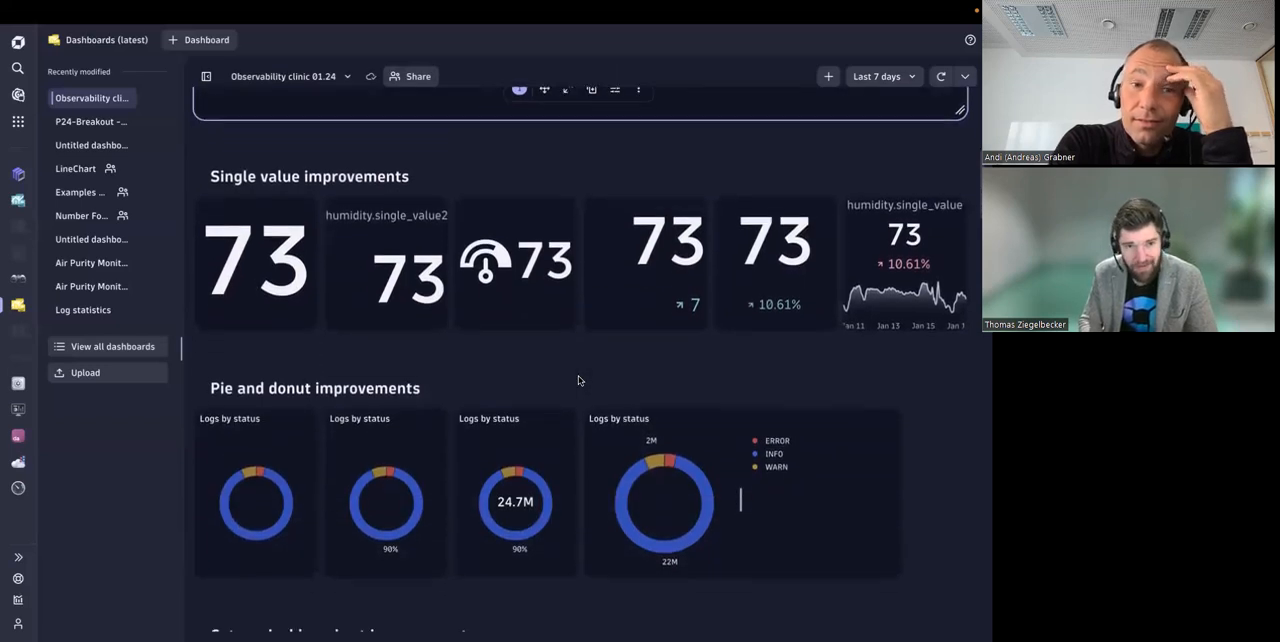
scroll(578, 380, up, 1)
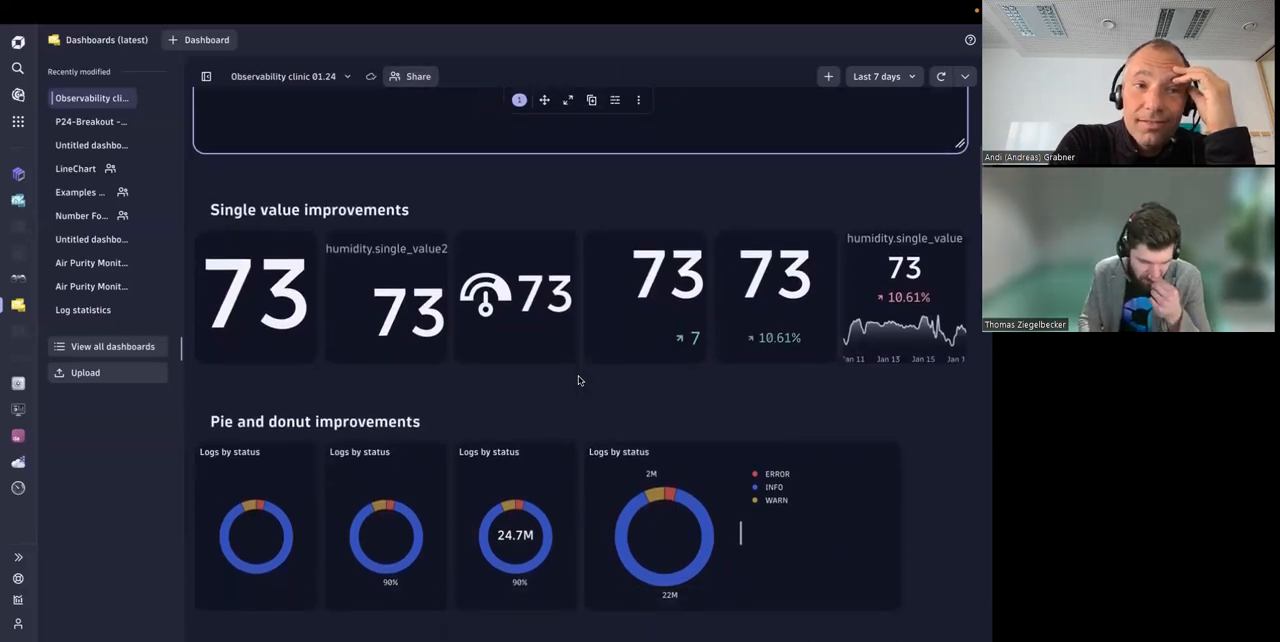
scroll(578, 380, down, 1)
click(288, 306)
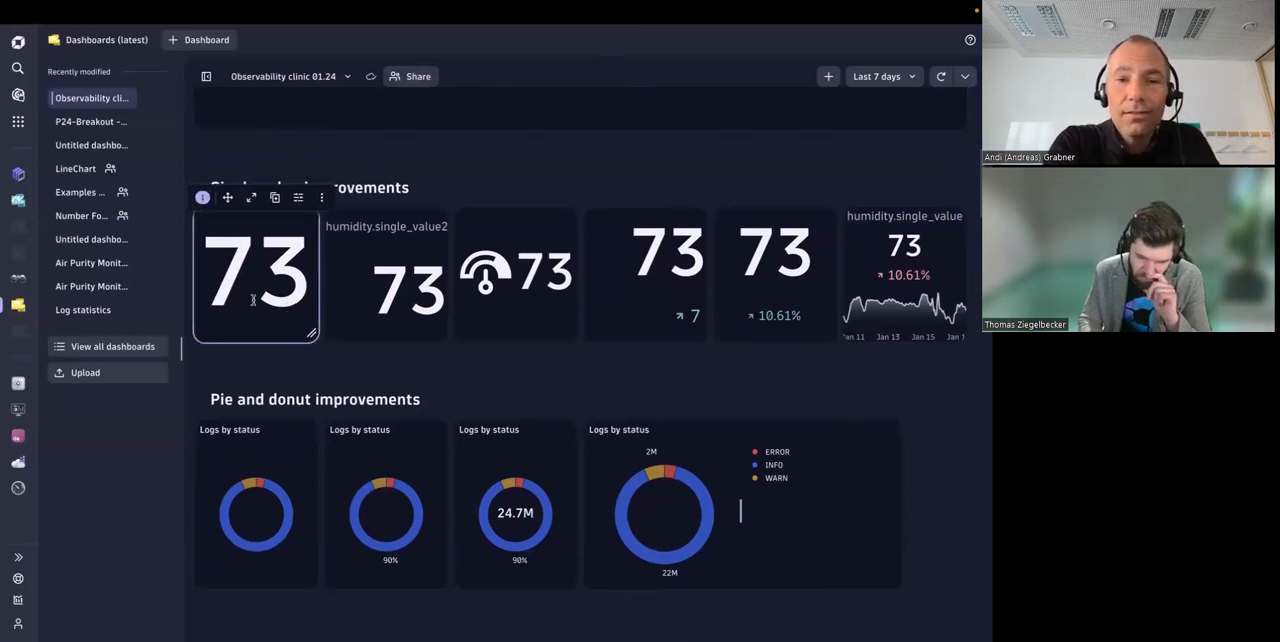
mouse_move(310, 330)
mouse_down()
mouse_move(360, 337)
mouse_move(354, 371)
mouse_move(391, 403)
mouse_move(306, 348)
mouse_move(406, 462)
mouse_move(306, 370)
mouse_move(472, 487)
mouse_move(306, 386)
mouse_move(308, 346)
mouse_up()
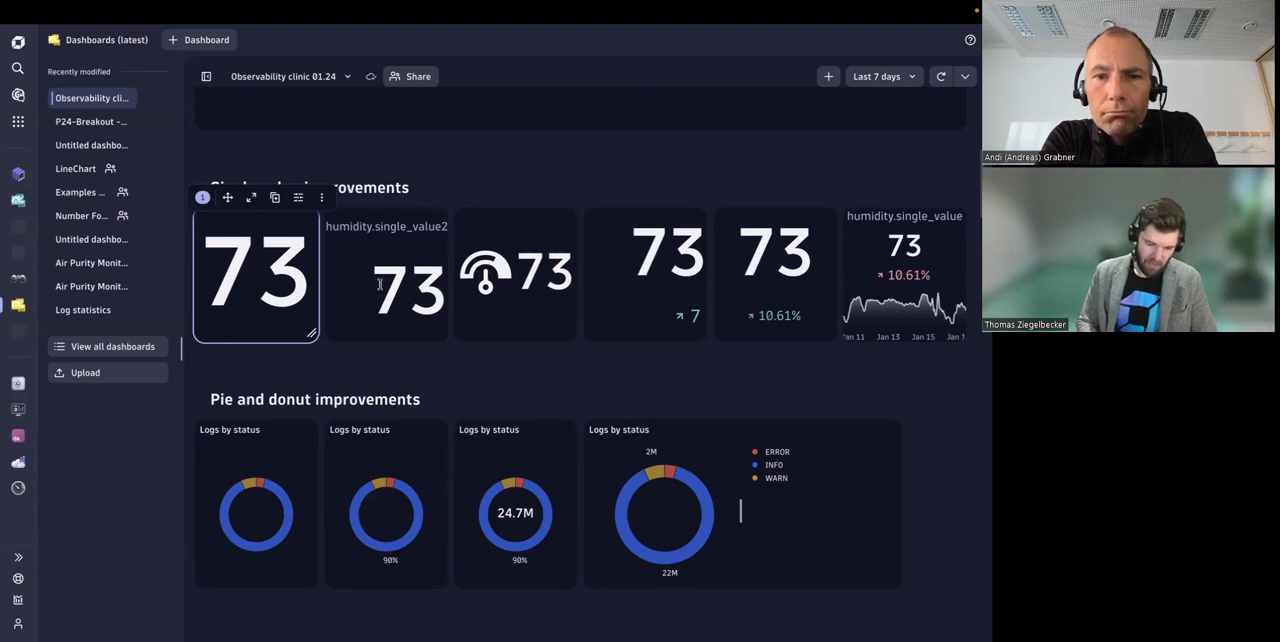
scroll(700, 300, down, 1)
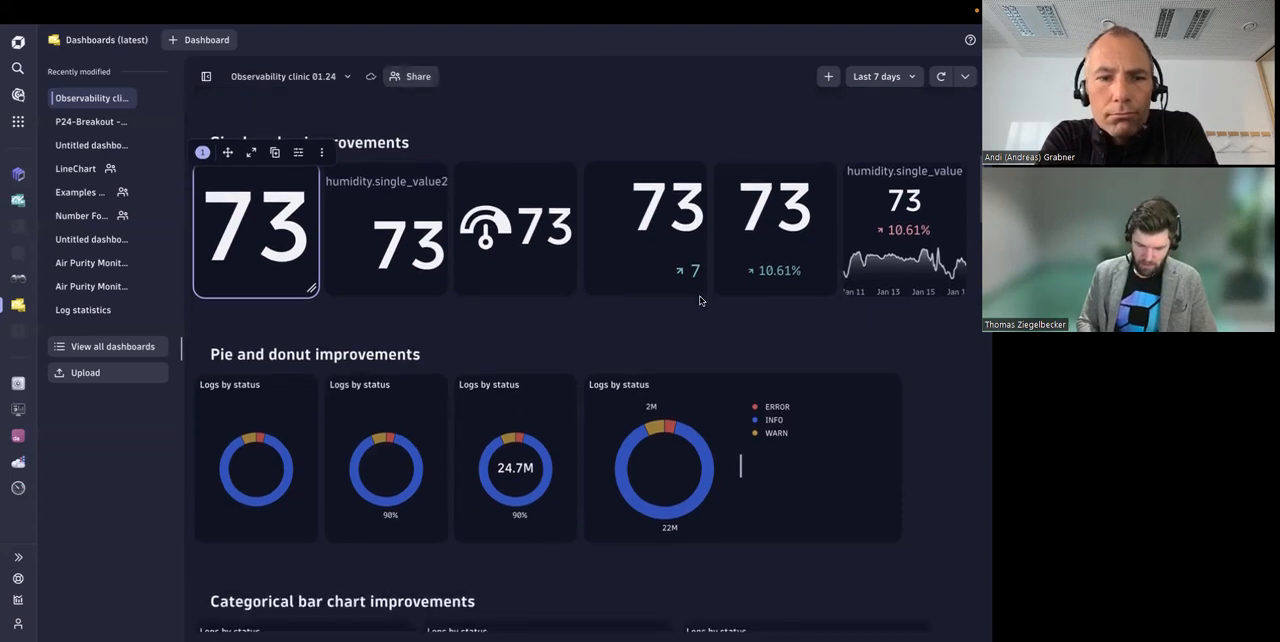
scroll(700, 300, up, 1)
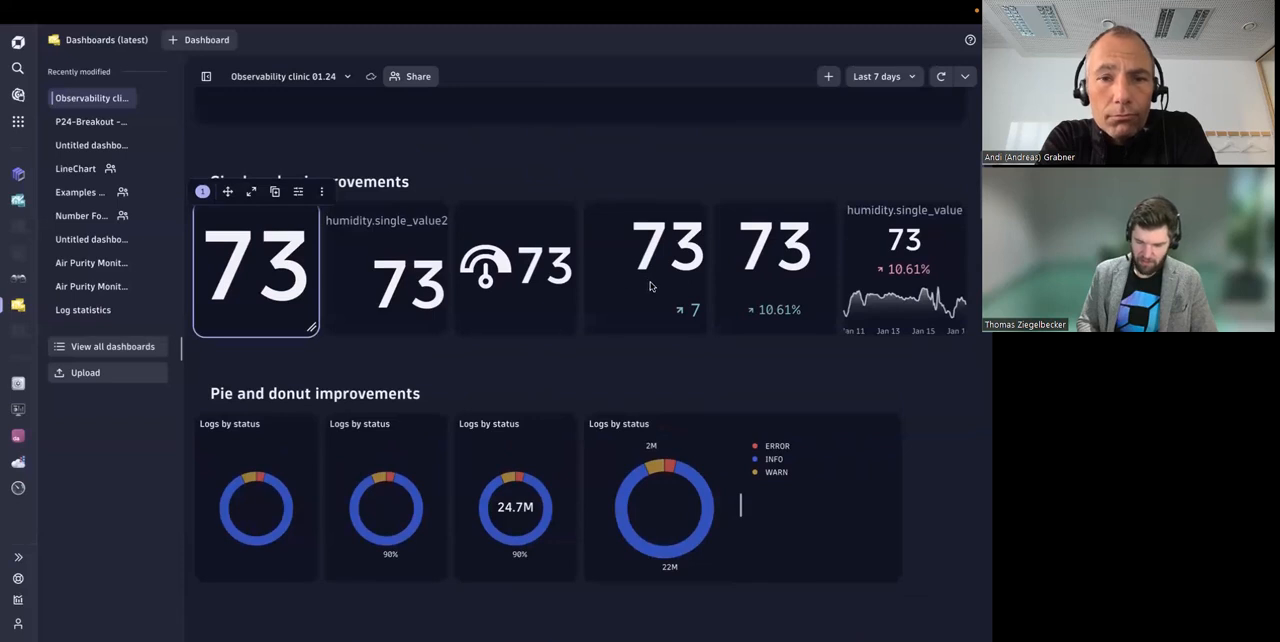
Step: Show the visualization options of the single value tile with the absolute trend, and hide the list of recent dashboards
click(680, 191)
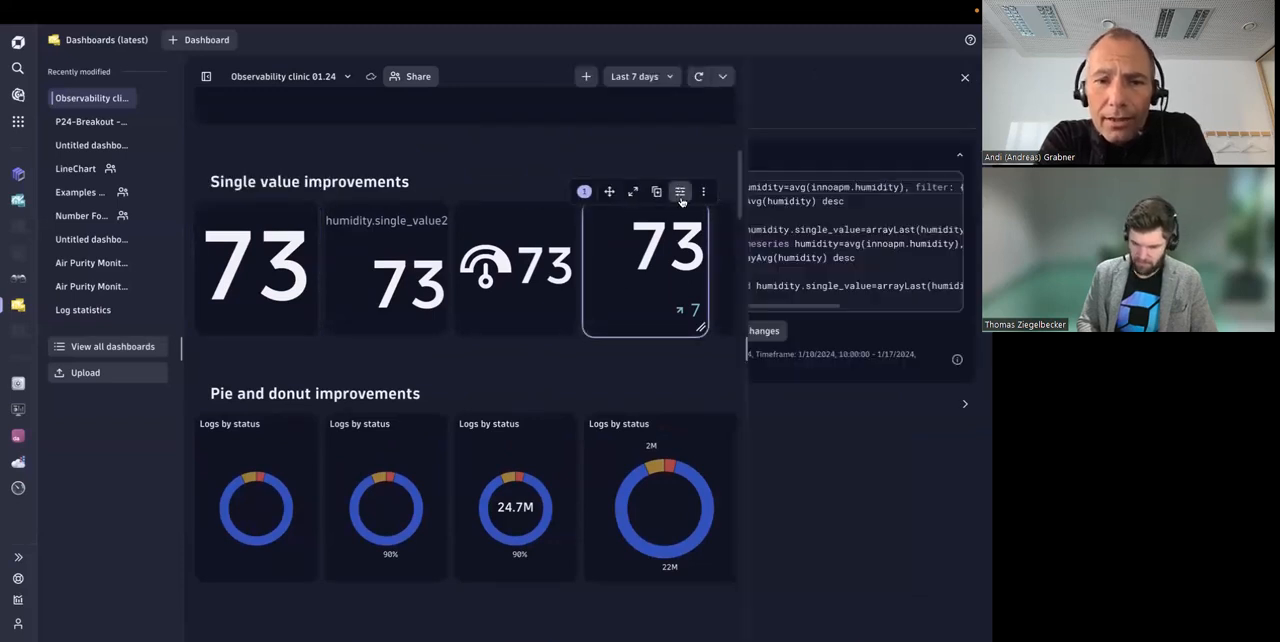
click(704, 120)
click(754, 523)
scroll(754, 523, down, 4)
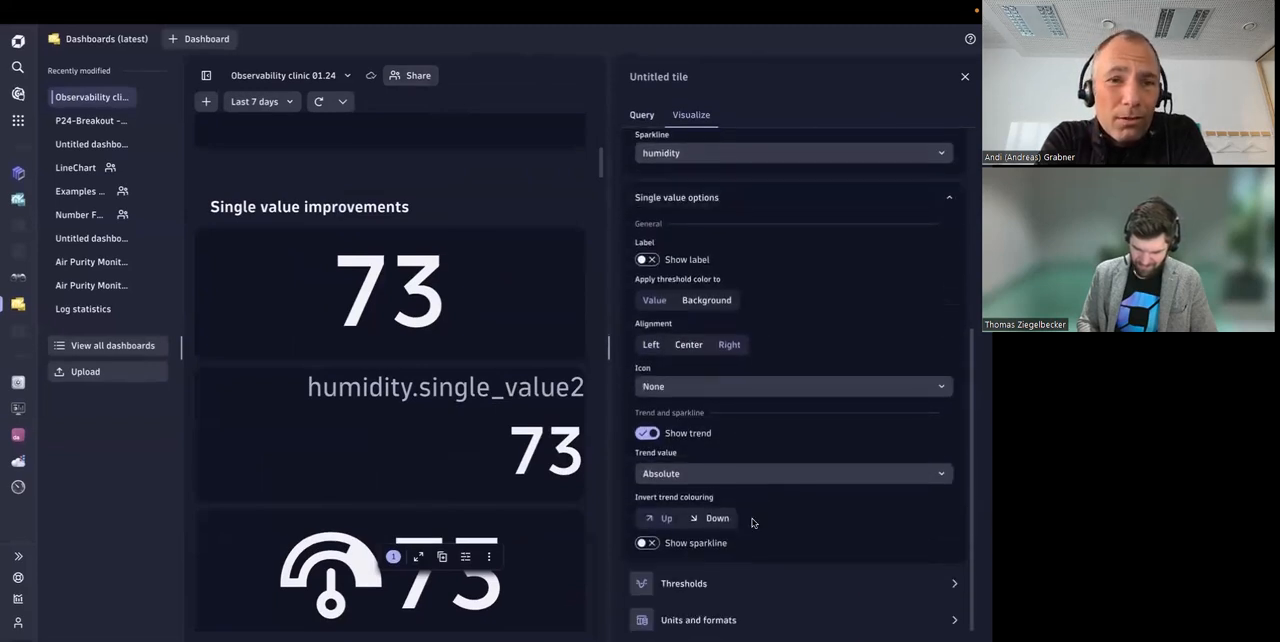
click(206, 76)
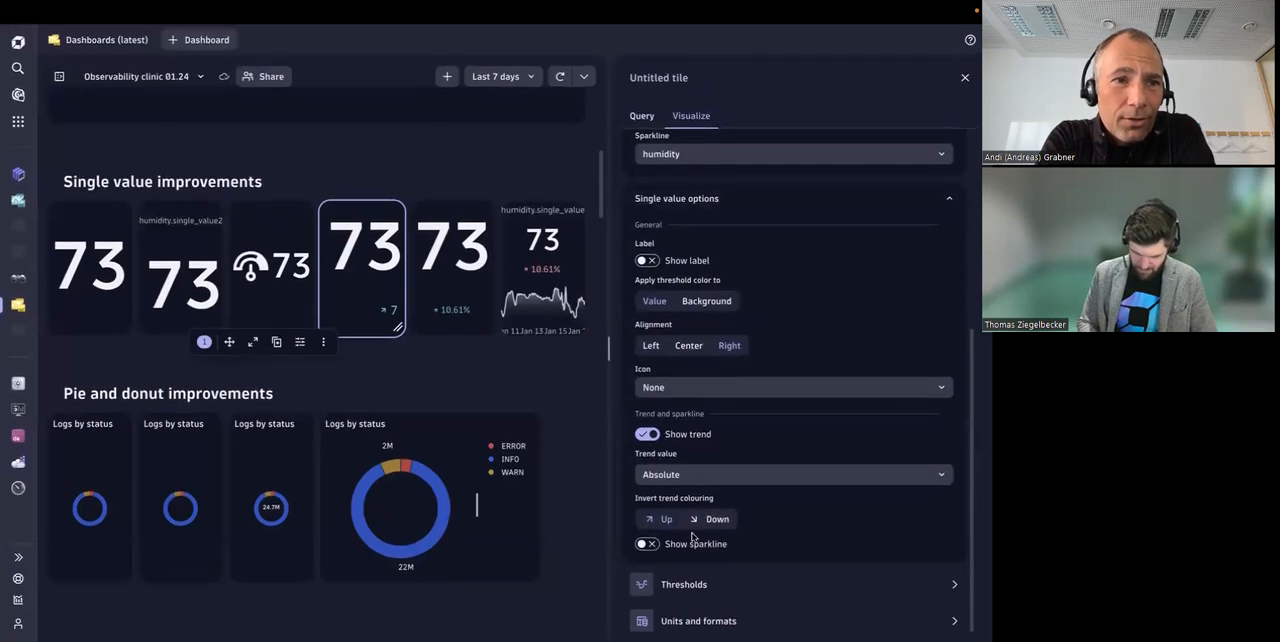
Step: Set the icon of the single value tile with the absolute trend to AssetIcon and close its settings
click(657, 390)
scroll(686, 465, down, 8)
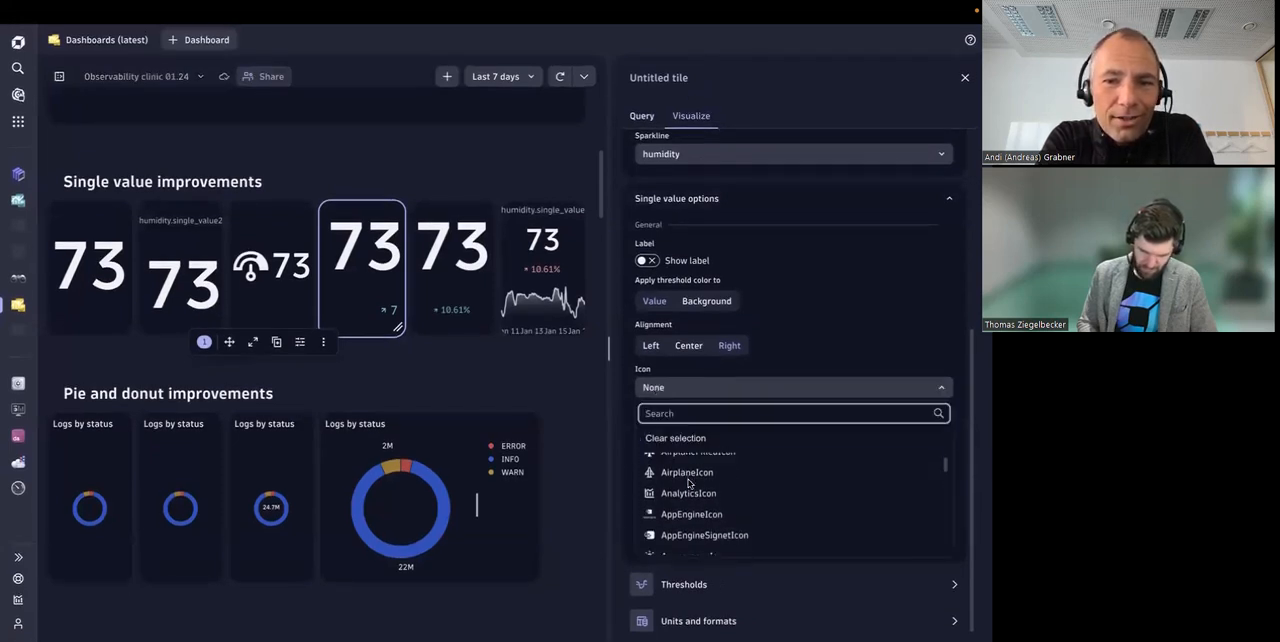
scroll(688, 484, down, 6)
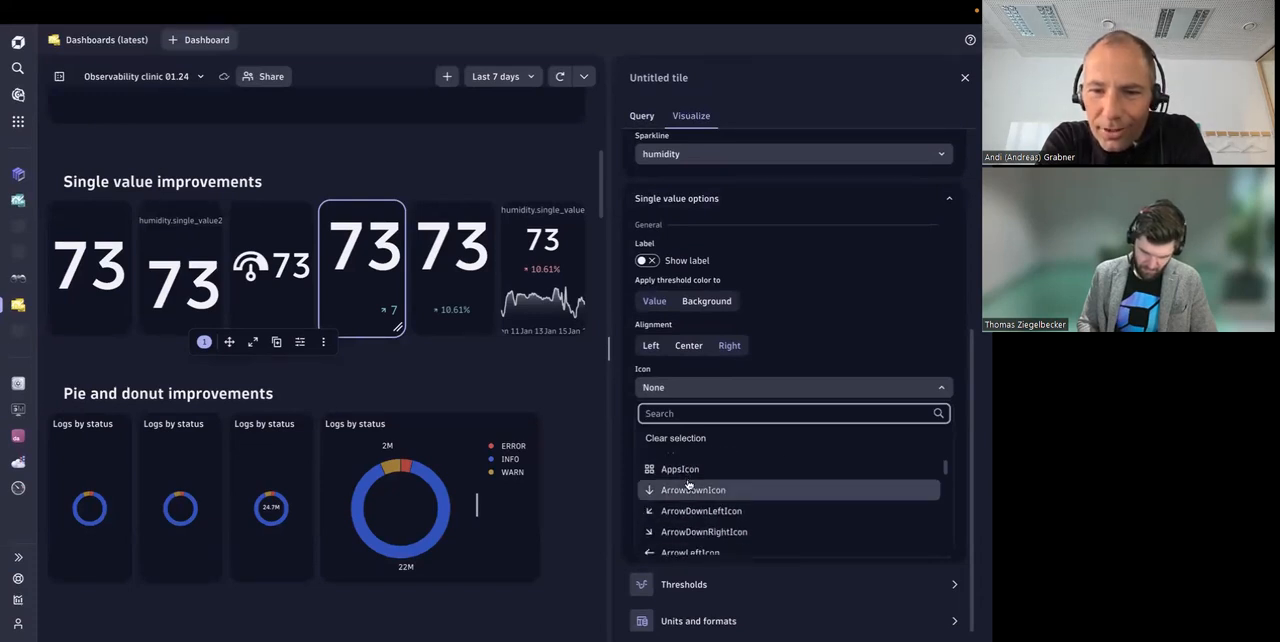
scroll(688, 484, down, 3)
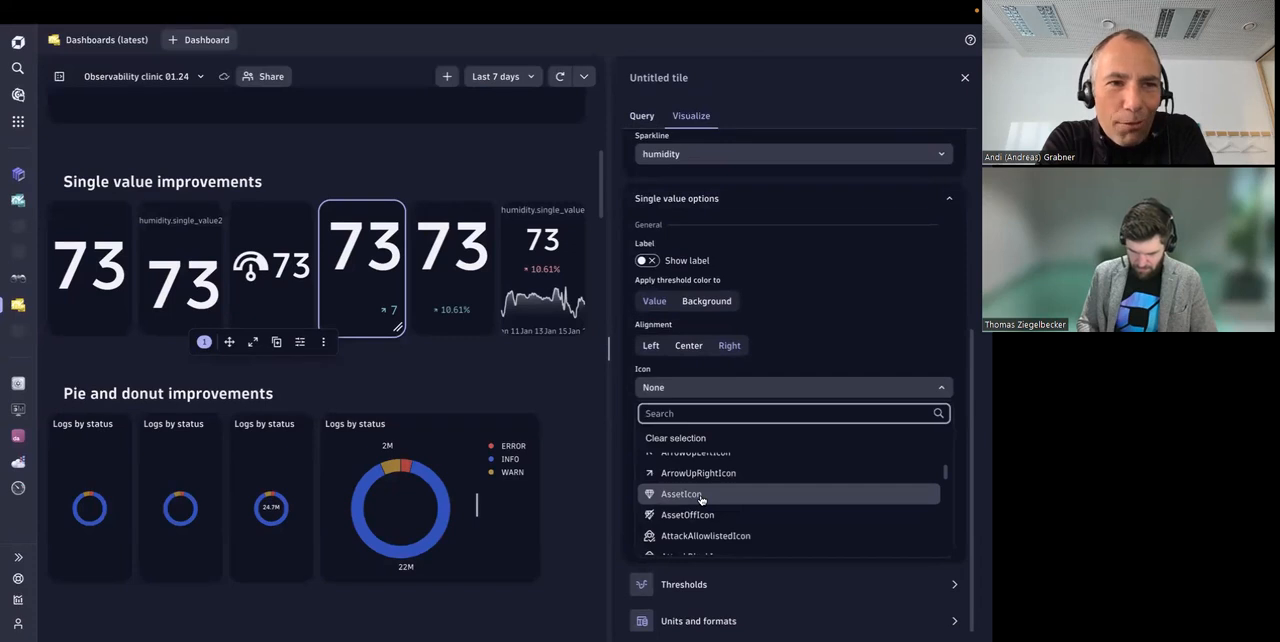
click(702, 497)
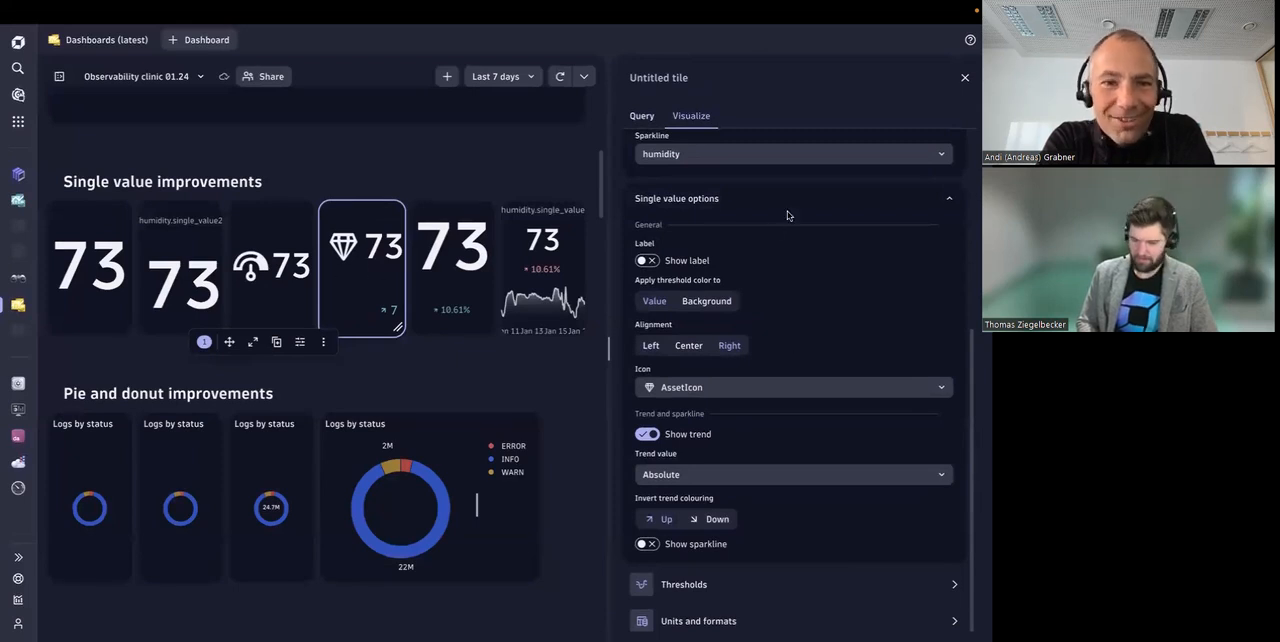
click(965, 77)
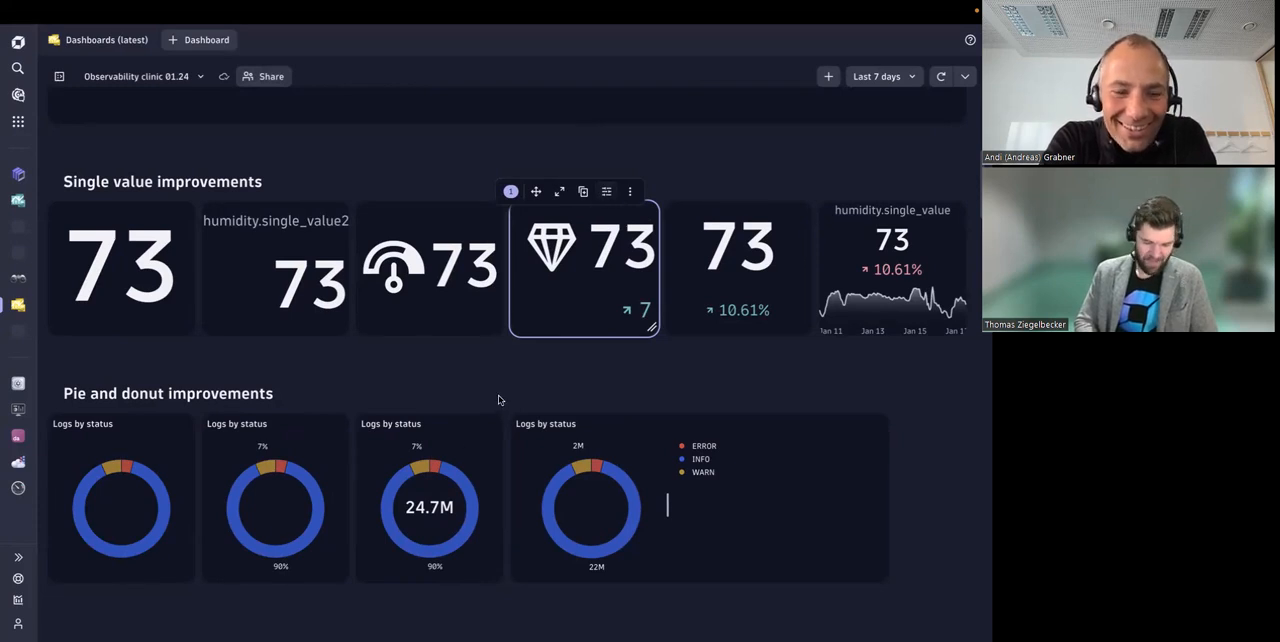
Step: Highlight the total in the center of the third donut chart under Pie and donut improvements
scroll(499, 400, down, 2)
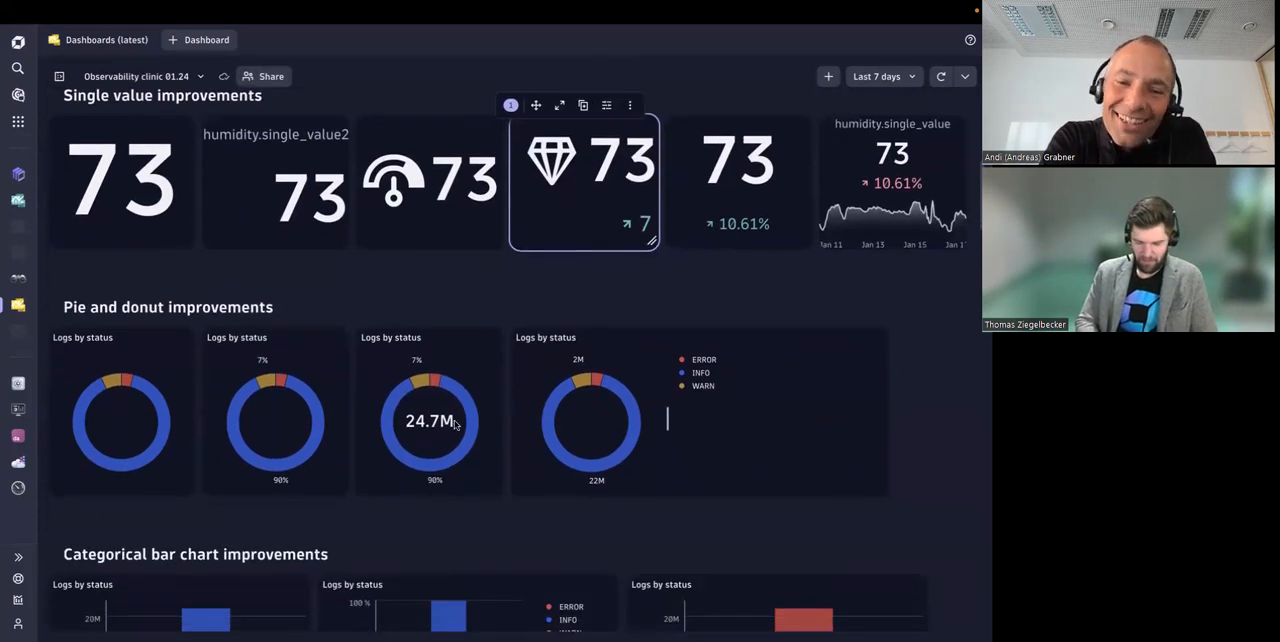
drag(405, 420, 456, 421)
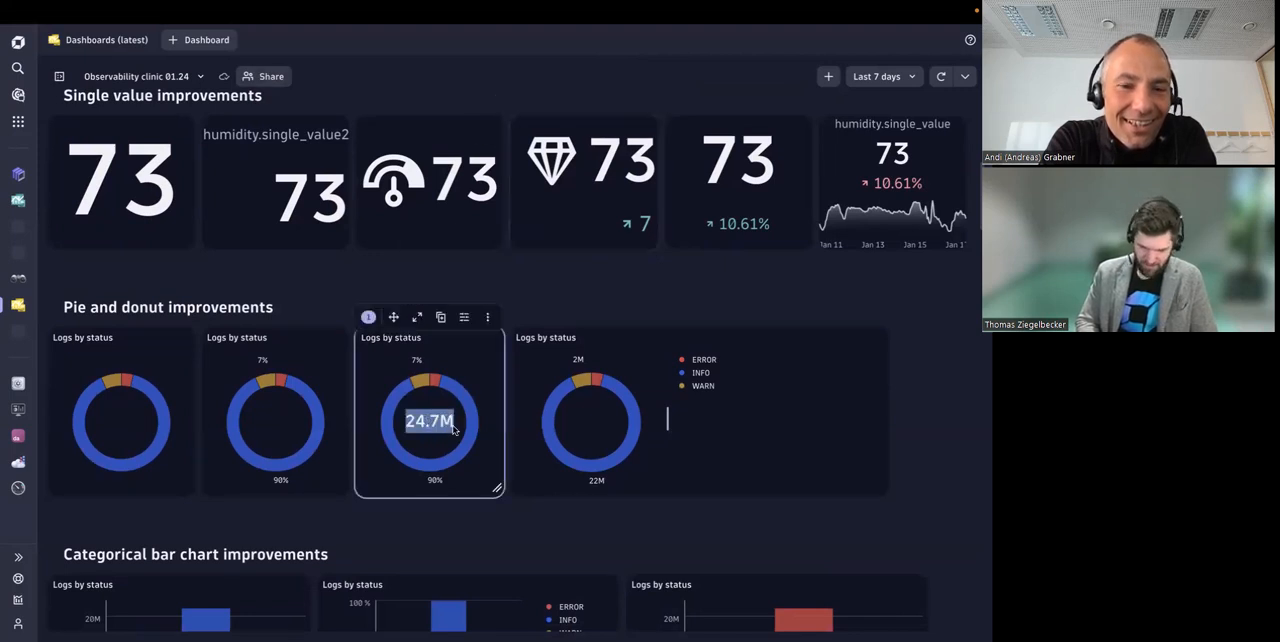
click(401, 432)
drag(401, 422, 441, 422)
click(422, 427)
mouse_move(463, 400)
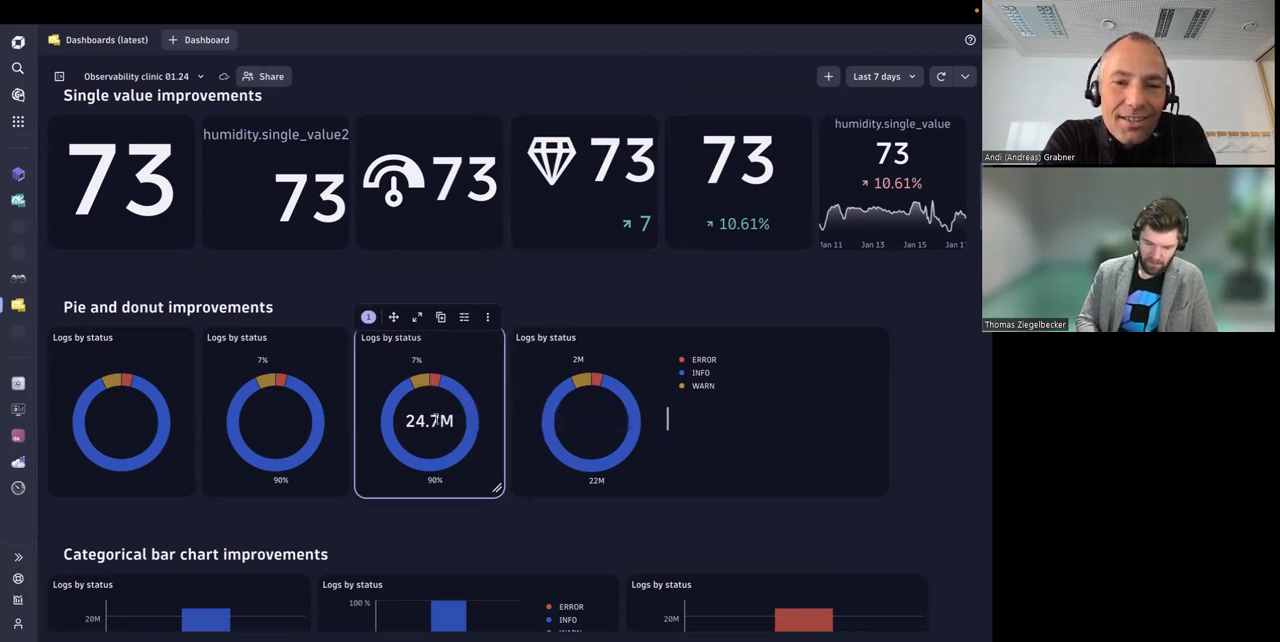
drag(404, 421, 450, 421)
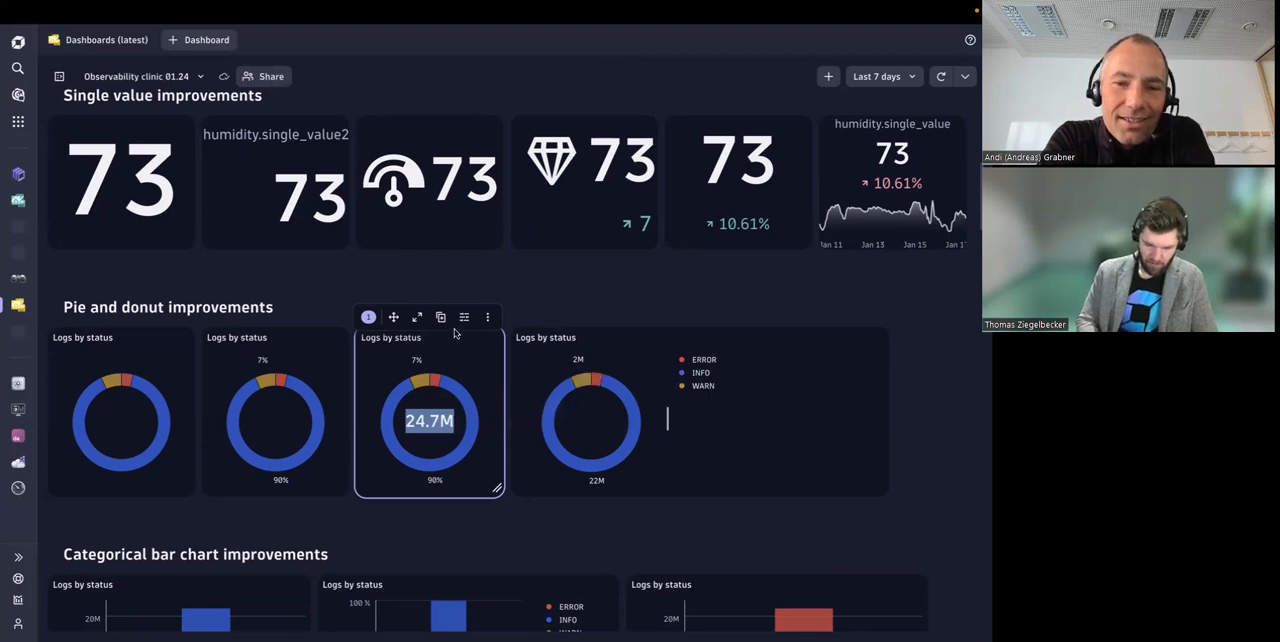
Step: Show the visualization settings of the donut tile with the central total and review its donut chart options
click(464, 317)
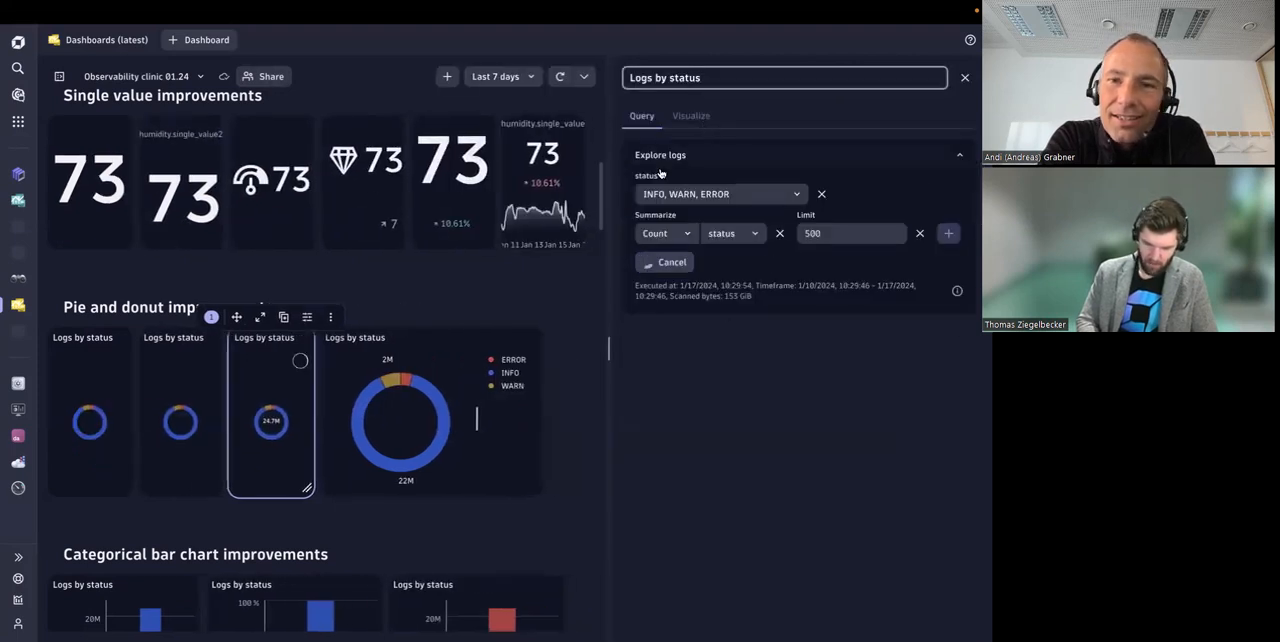
click(691, 116)
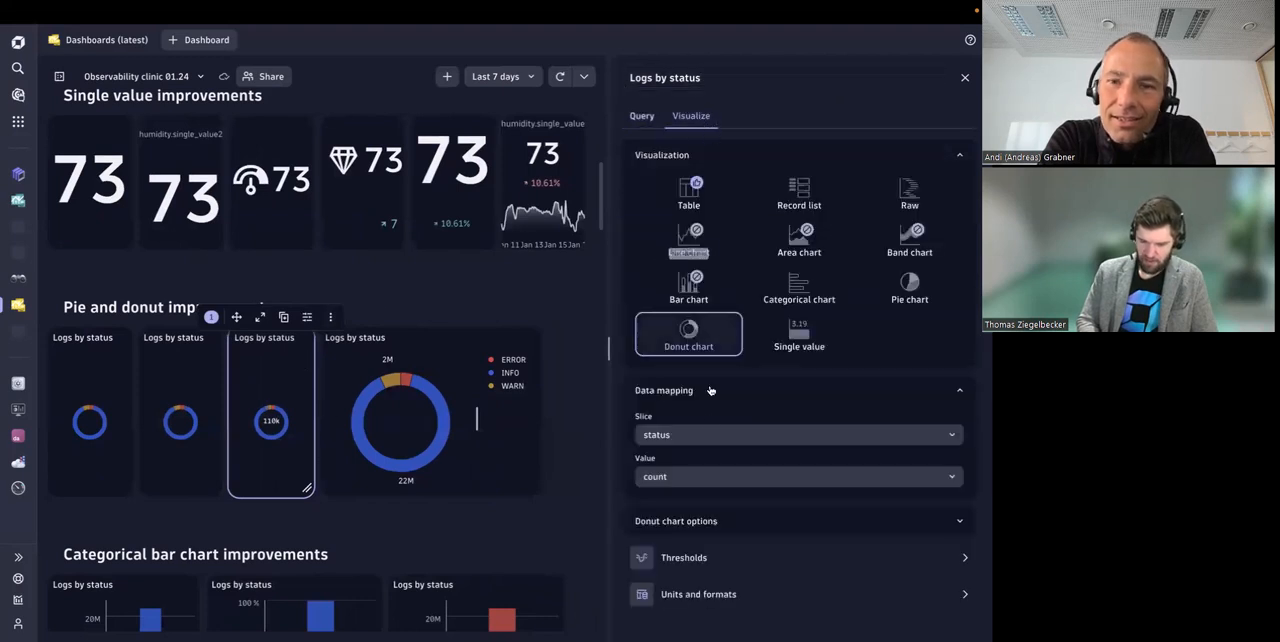
click(745, 390)
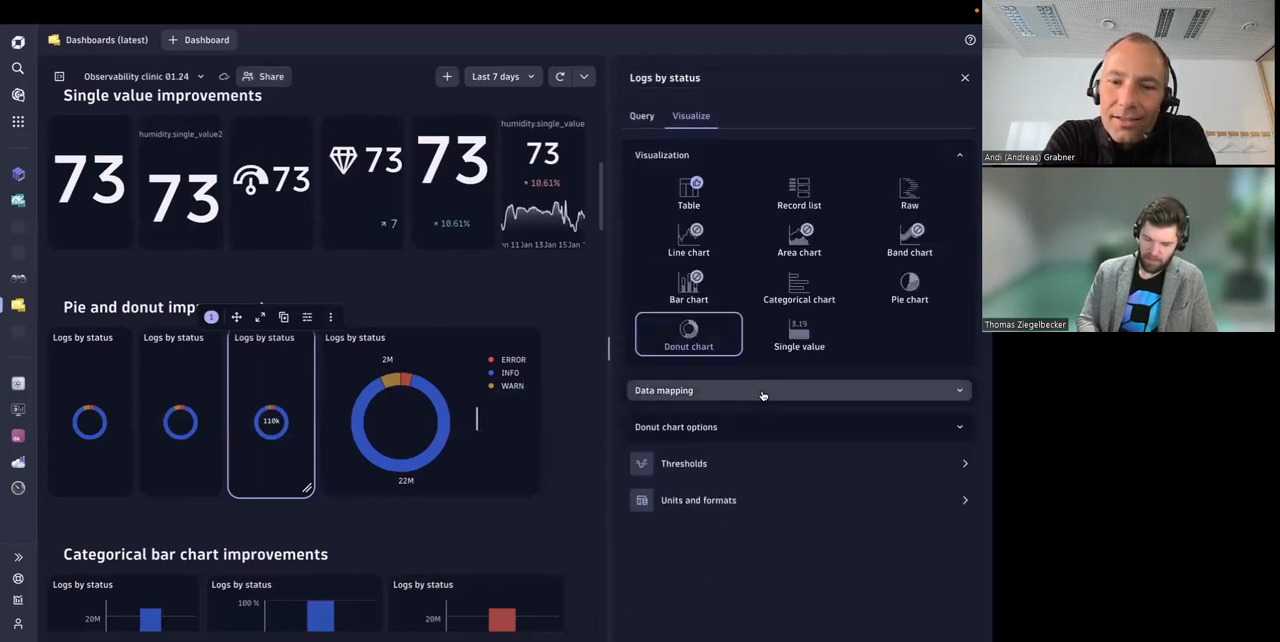
click(697, 438)
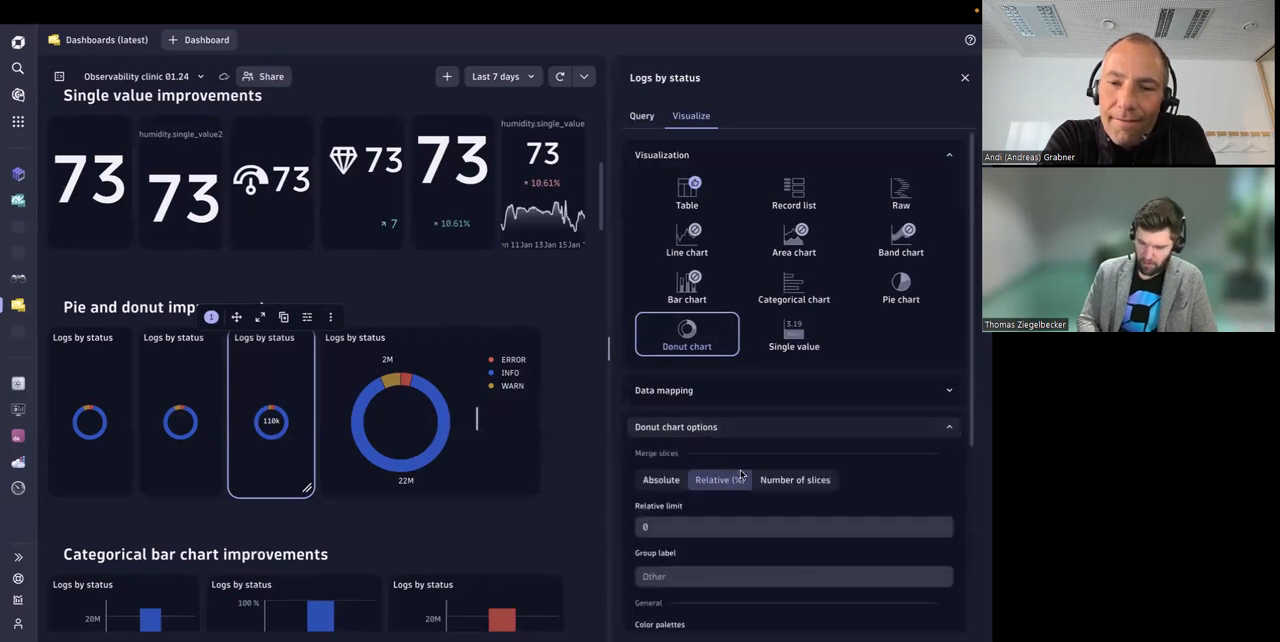
scroll(660, 400, down, 2)
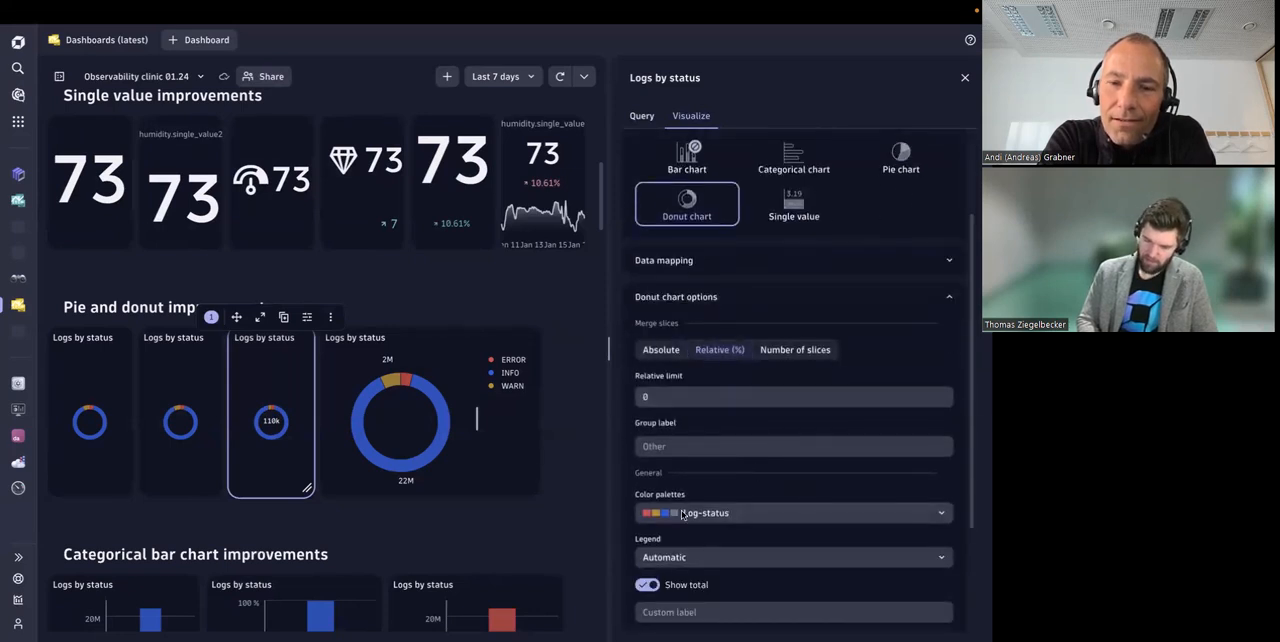
scroll(714, 441, down, 3)
scroll(714, 441, up, 2)
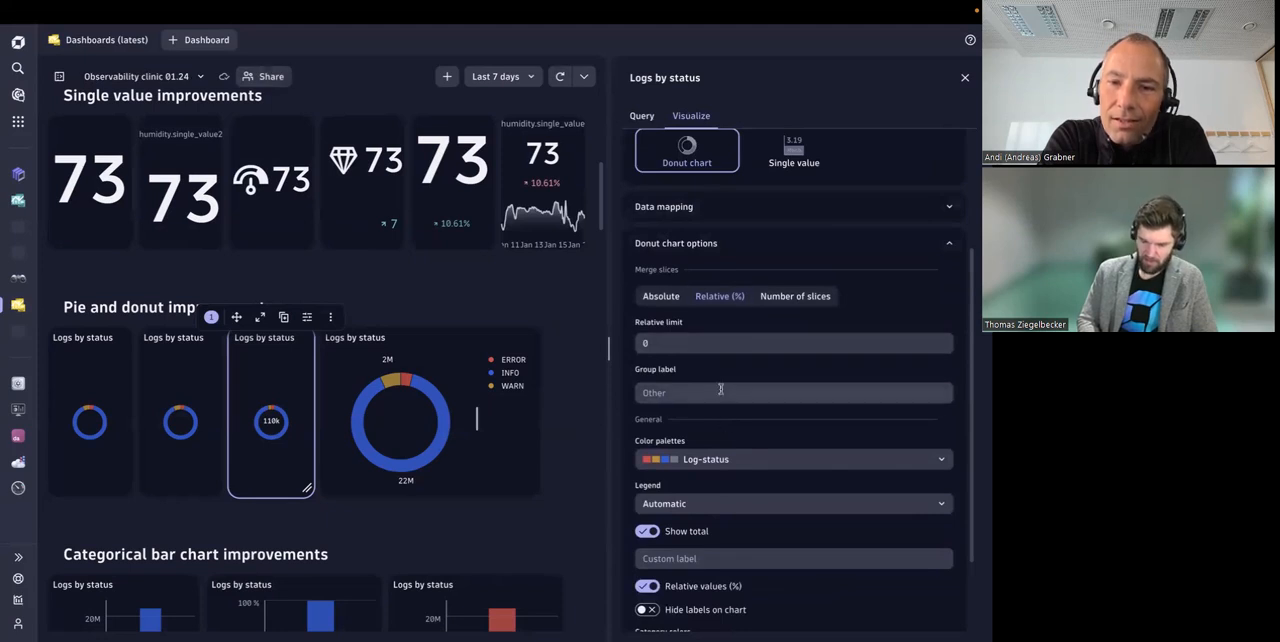
Step: Switch the donut's slice merging to Number of slices, try a slice limit of 1, and clear the limit
scroll(700, 300, down, 2)
click(795, 191)
click(771, 238)
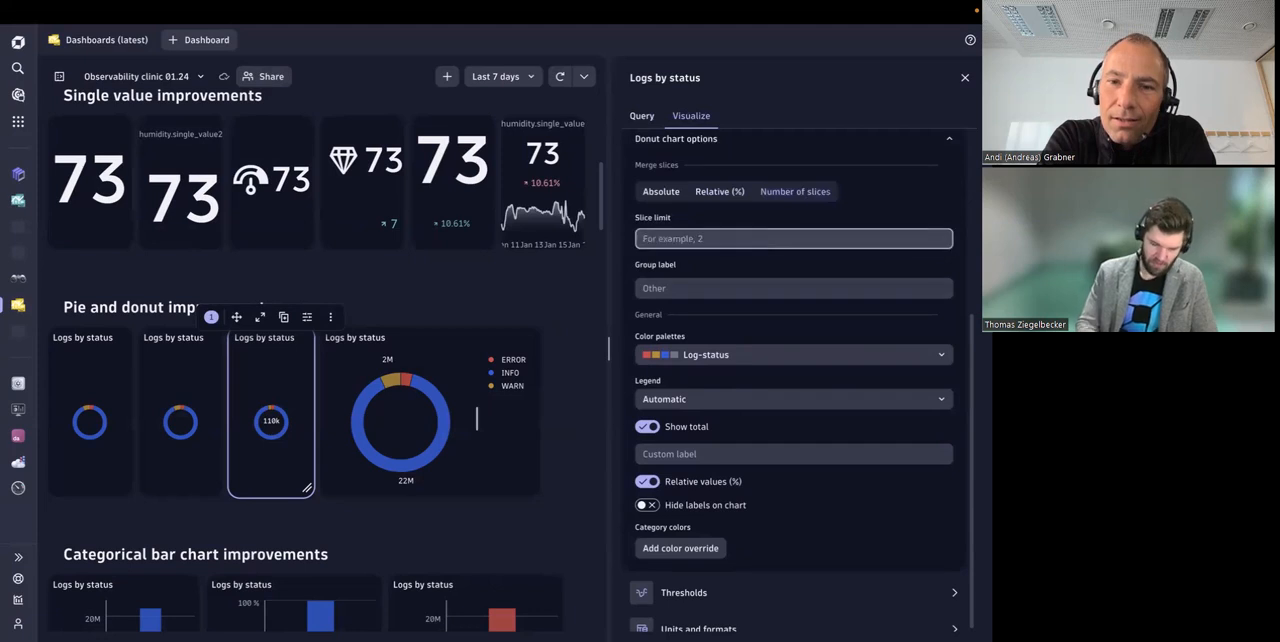
text(2)
key(BackSpace)
text(1)
click(858, 214)
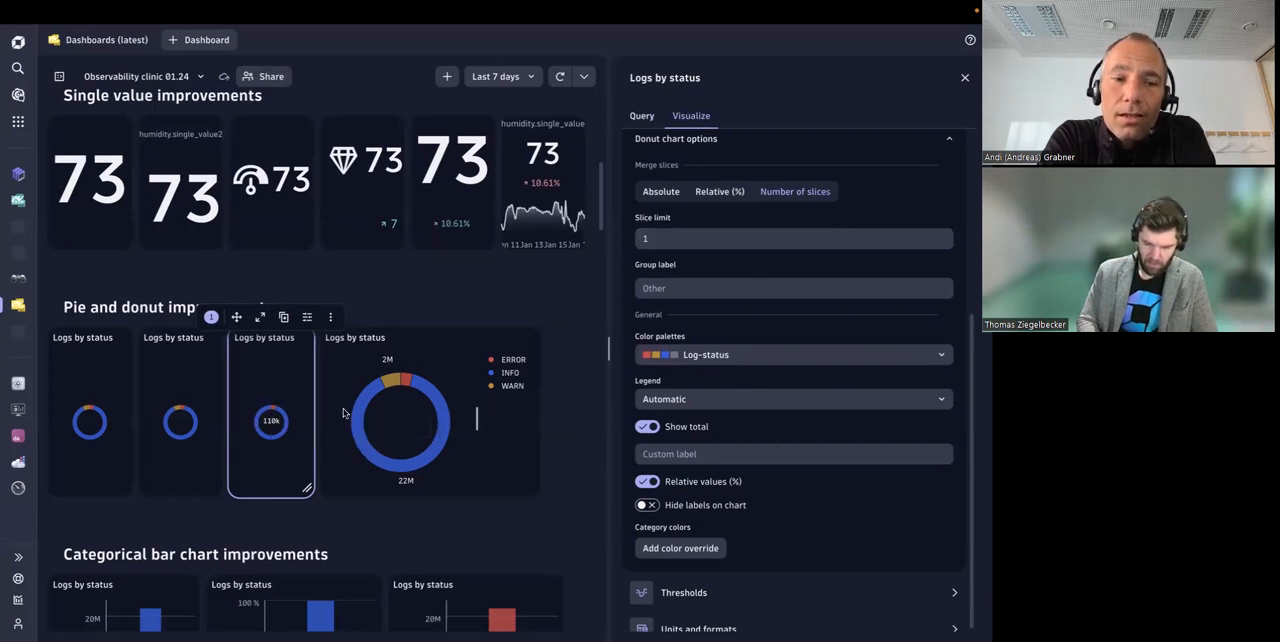
click(673, 240)
key(BackSpace)
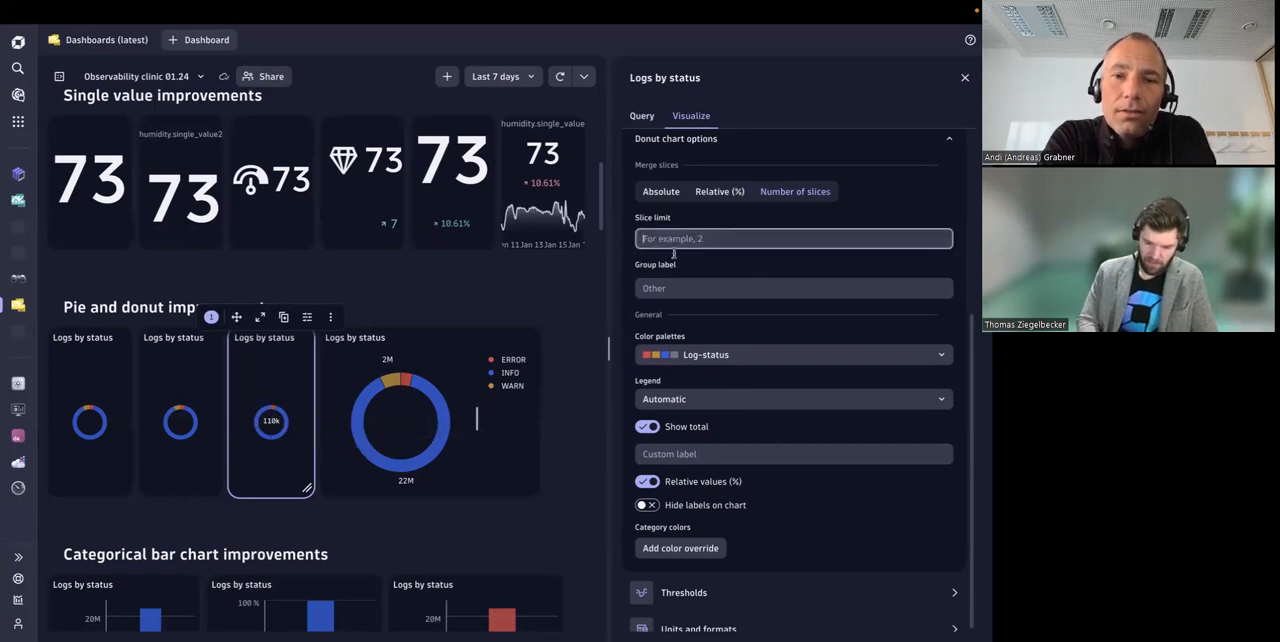
Step: Review the remaining donut chart options, turning relative values off and back on
scroll(638, 306, down, 1)
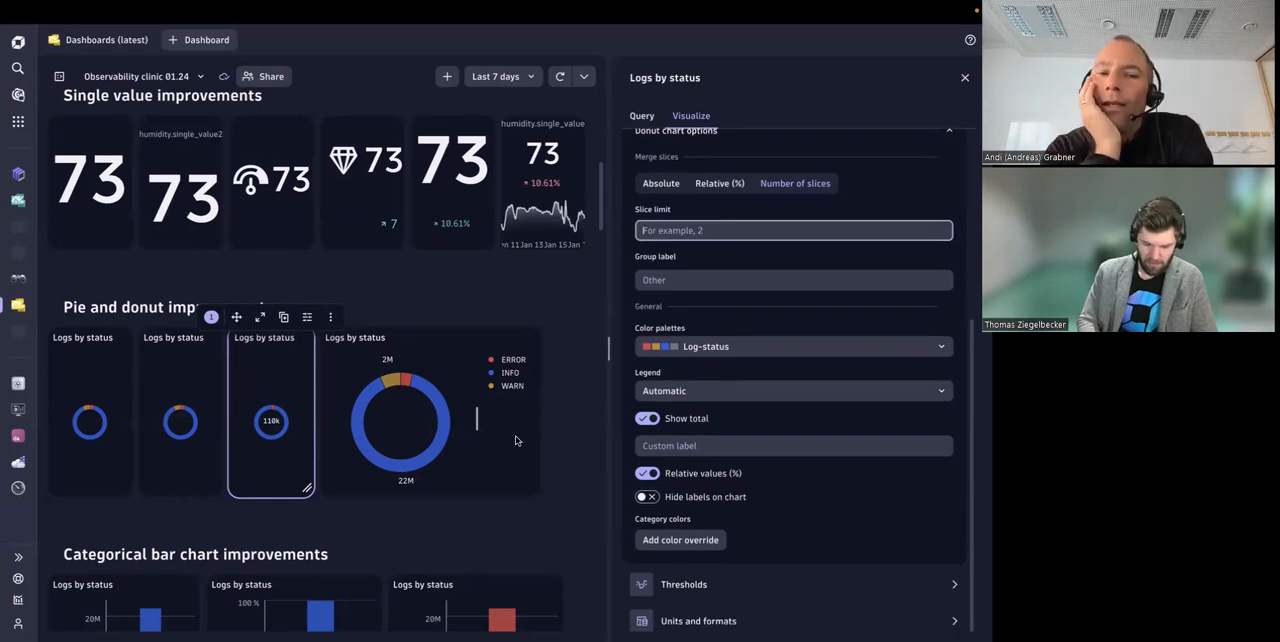
scroll(753, 284, up, 2)
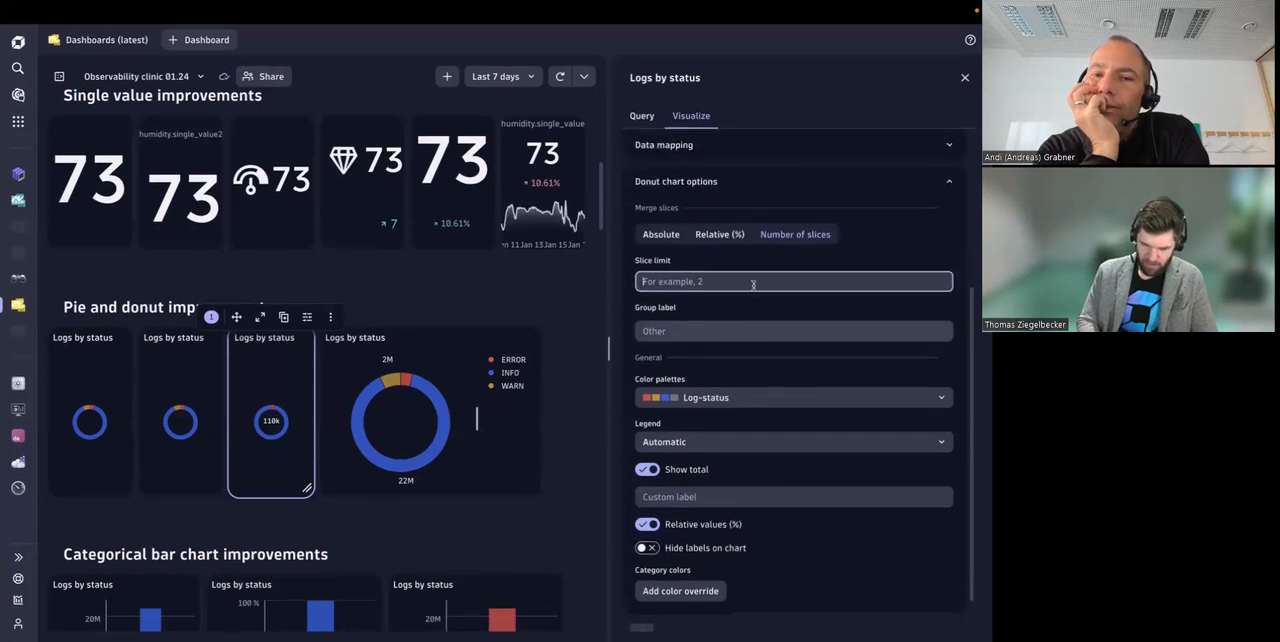
scroll(695, 475, down, 2)
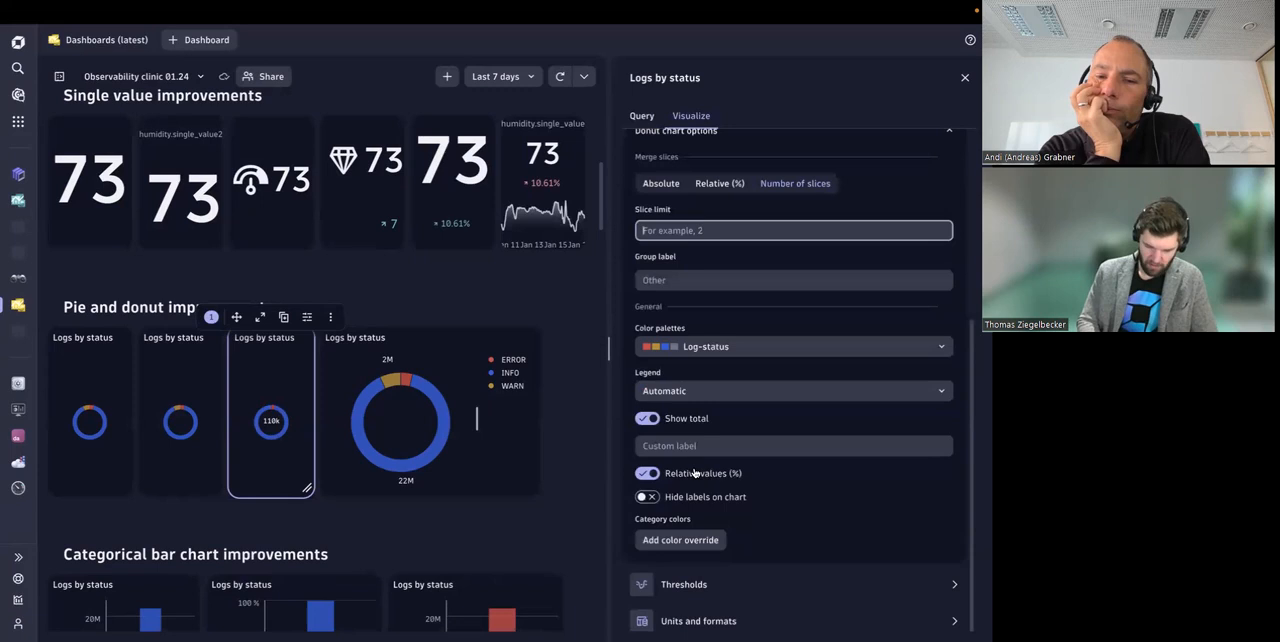
scroll(760, 485, up, 3)
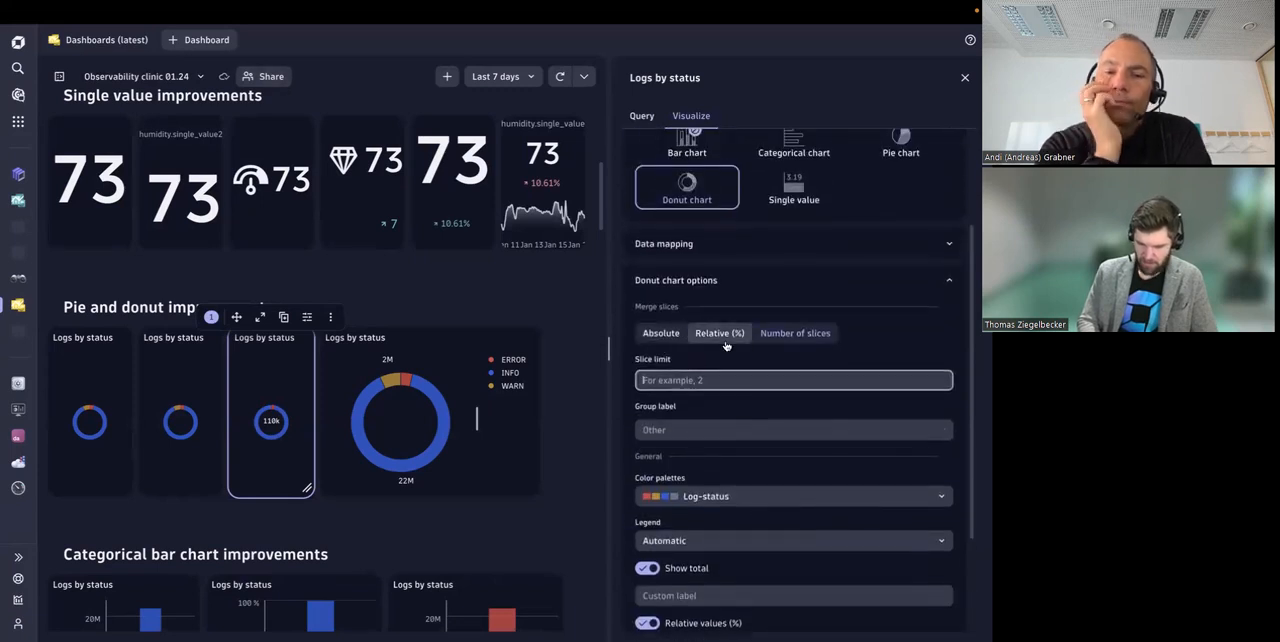
scroll(718, 589, down, 2)
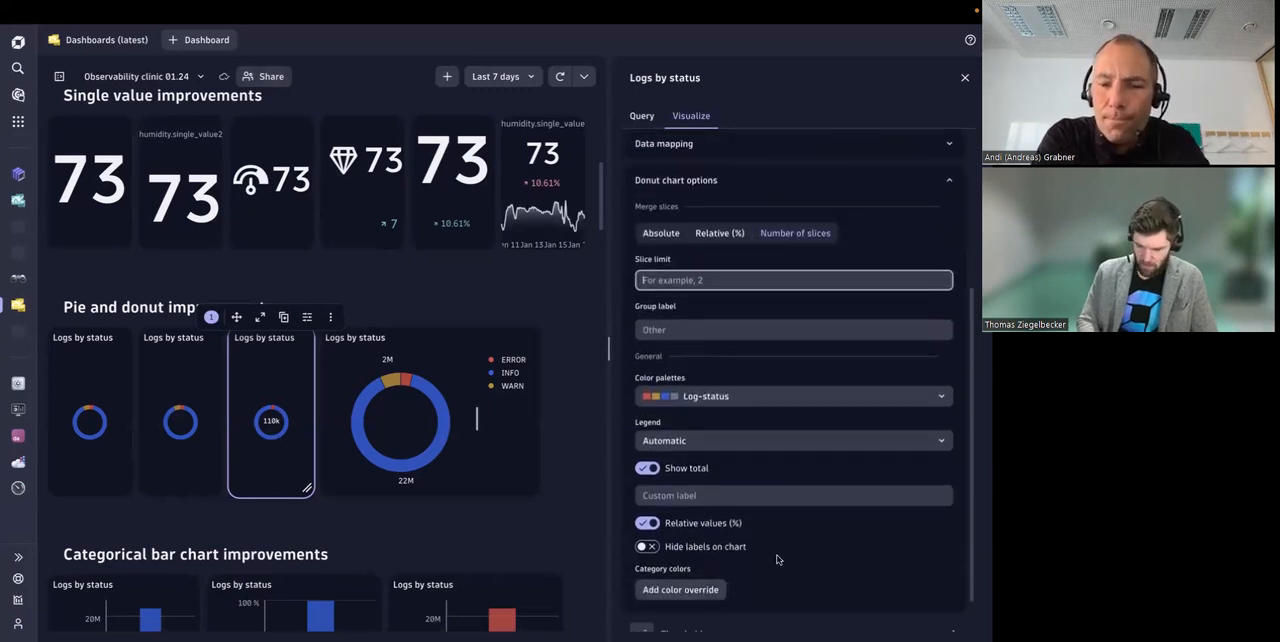
click(645, 524)
click(648, 524)
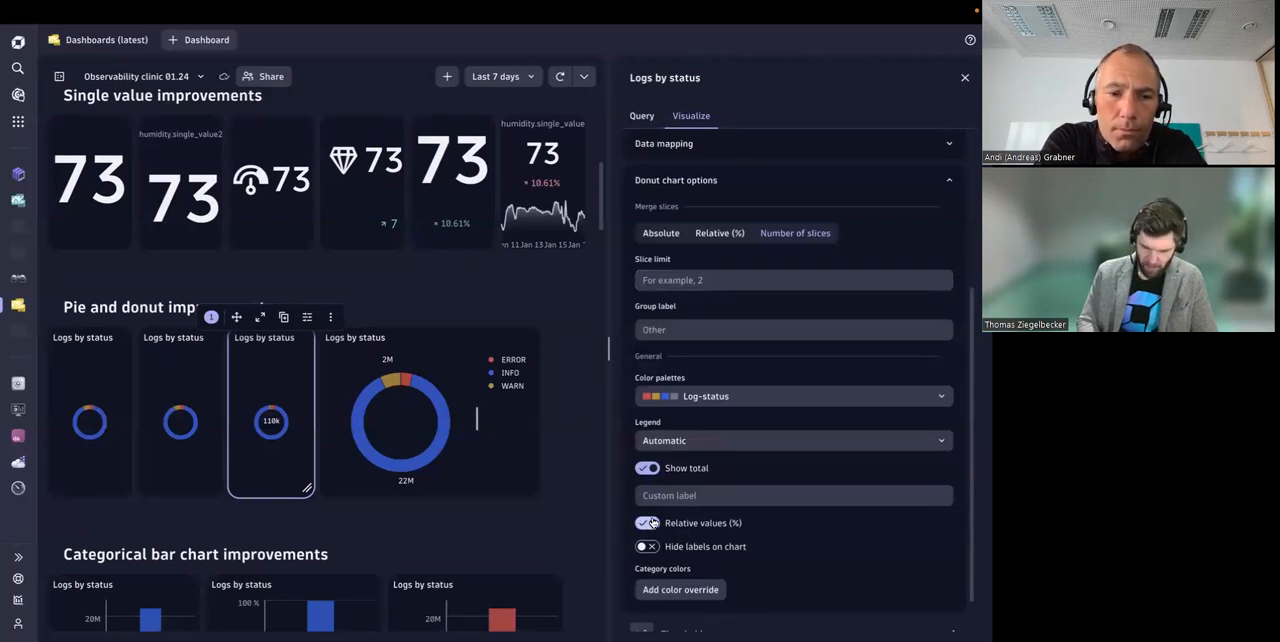
Step: Examine the INFO slice's tooltip on the large donut chart and the tiles under Categorical bar chart improvements
mouse_move(256, 428)
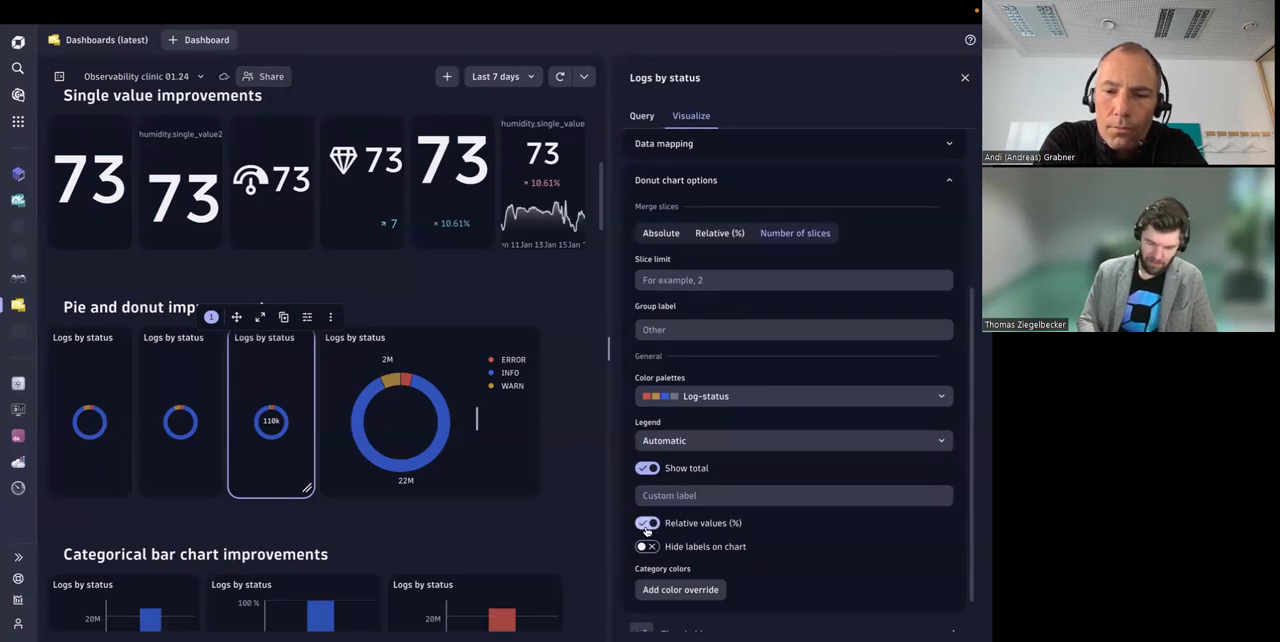
scroll(552, 508, down, 1)
mouse_move(365, 408)
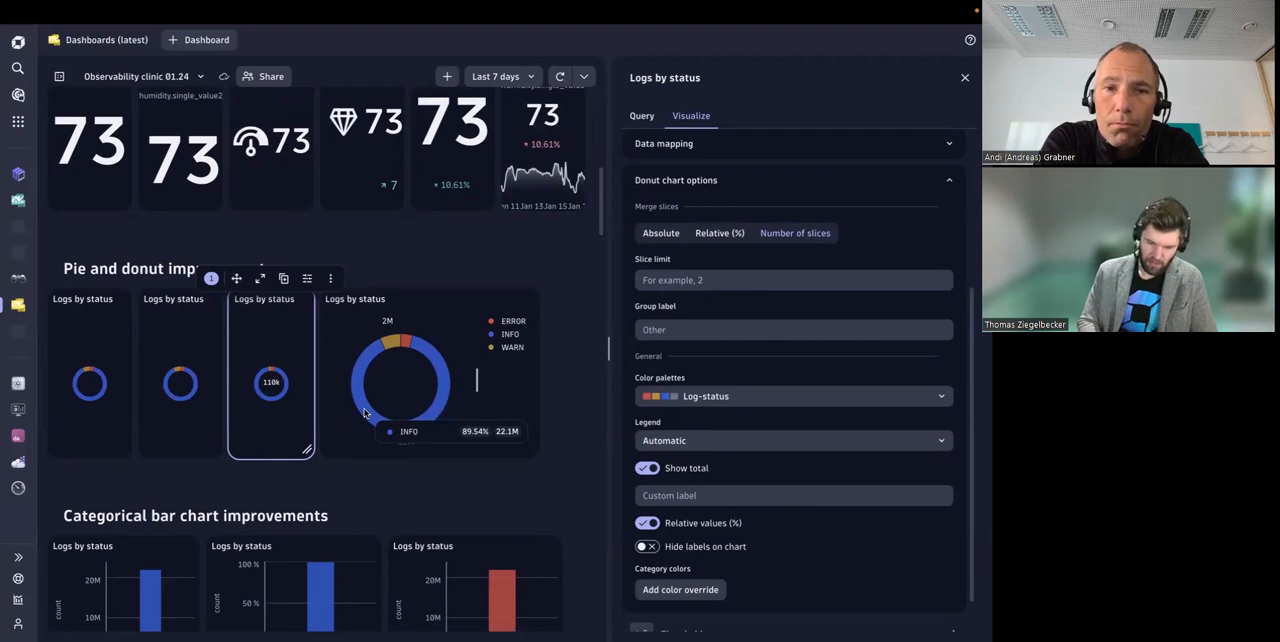
scroll(427, 473, down, 1)
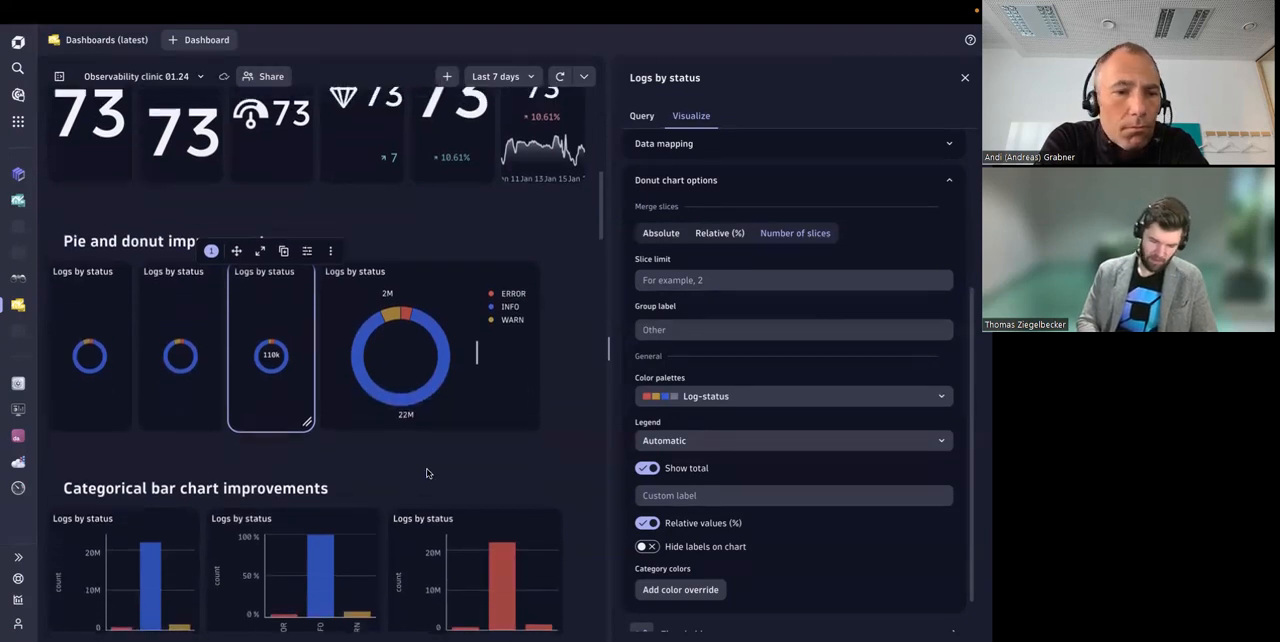
scroll(427, 473, down, 2)
scroll(427, 473, down, 3)
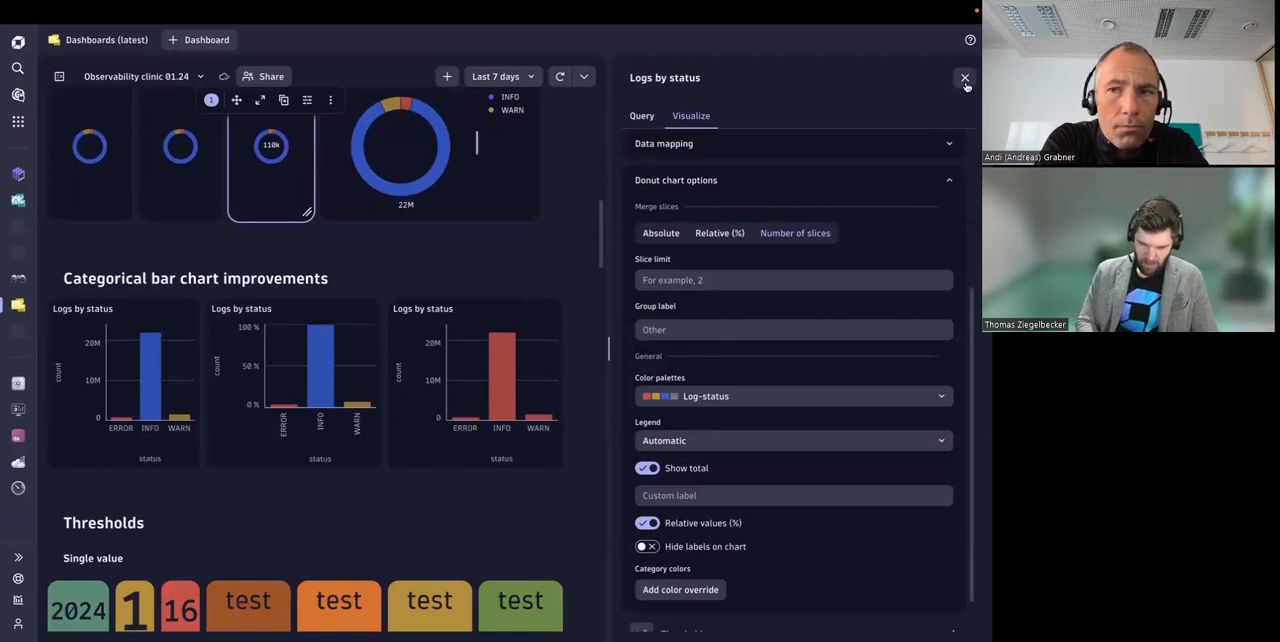
scroll(758, 328, up, 1)
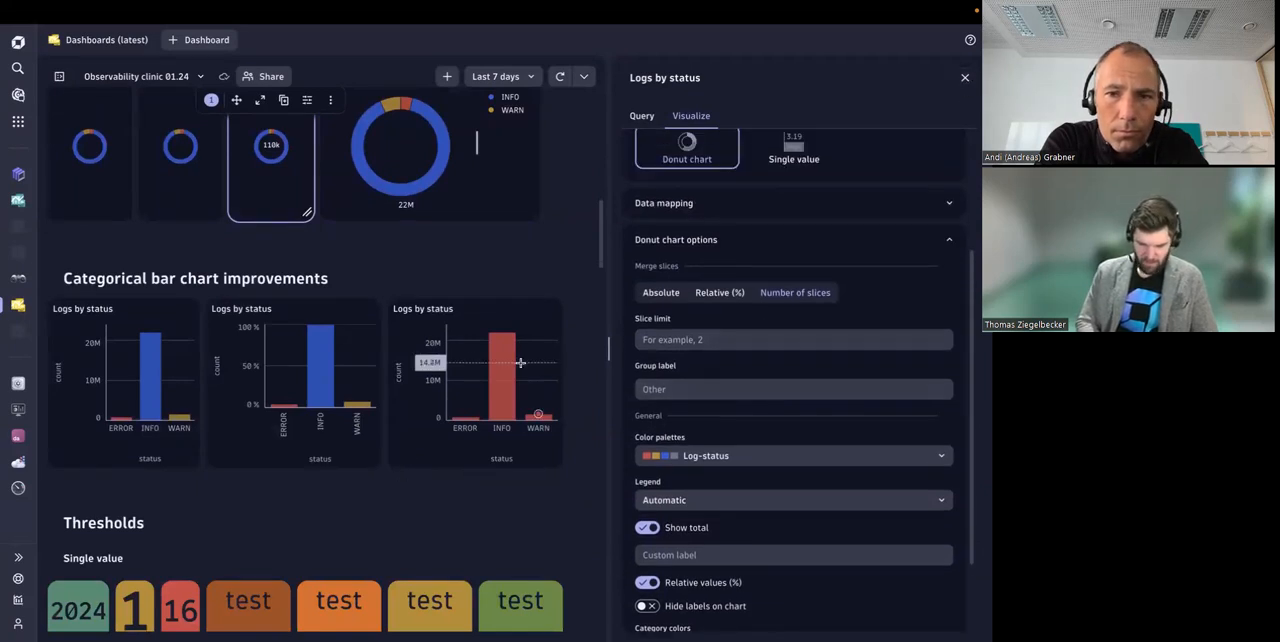
scroll(724, 241, up, 1)
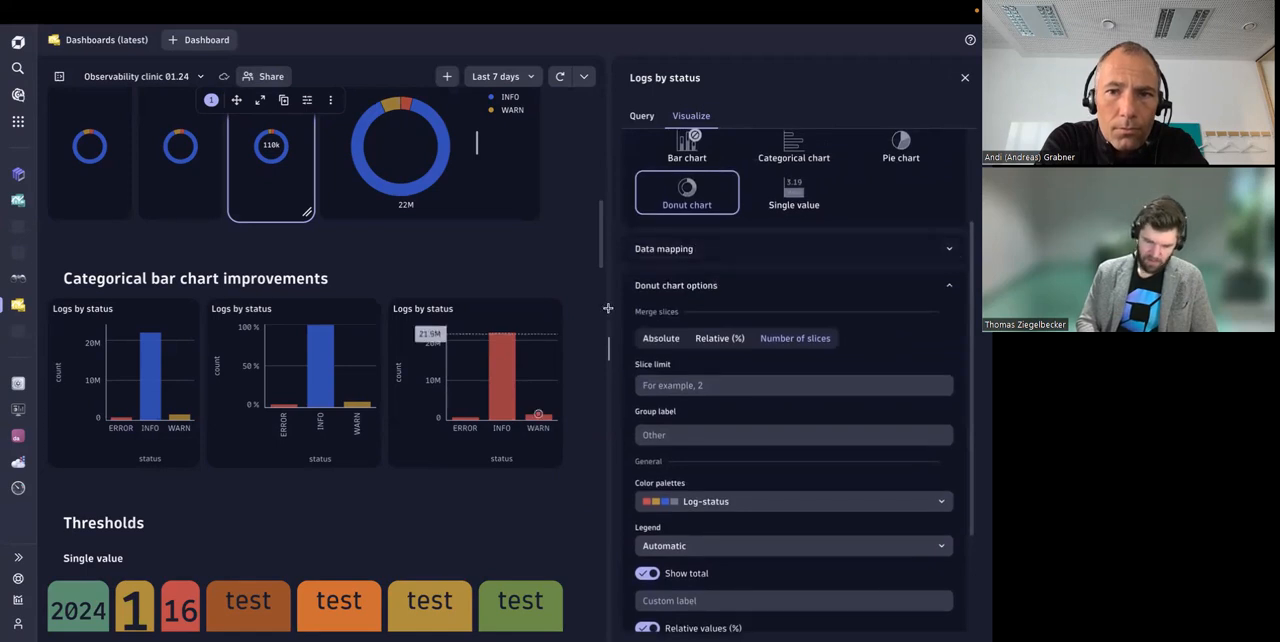
Step: Review the single-color categorical chart's options, including the available color palettes
click(523, 329)
click(690, 117)
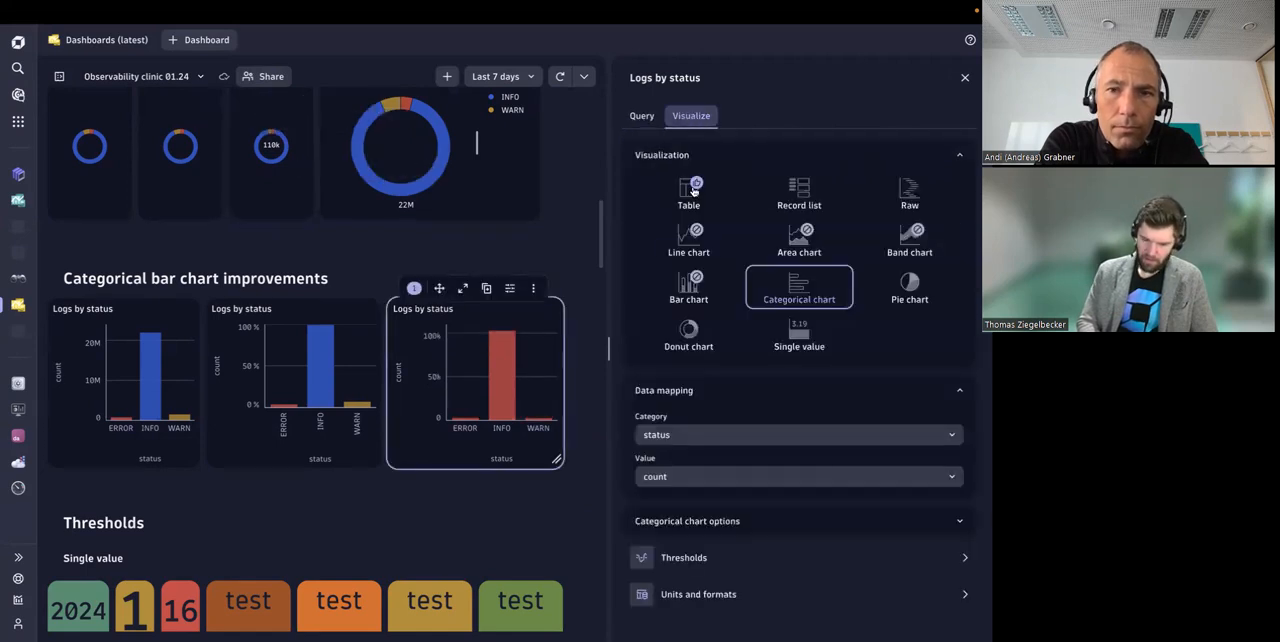
click(711, 521)
scroll(711, 500, down, 5)
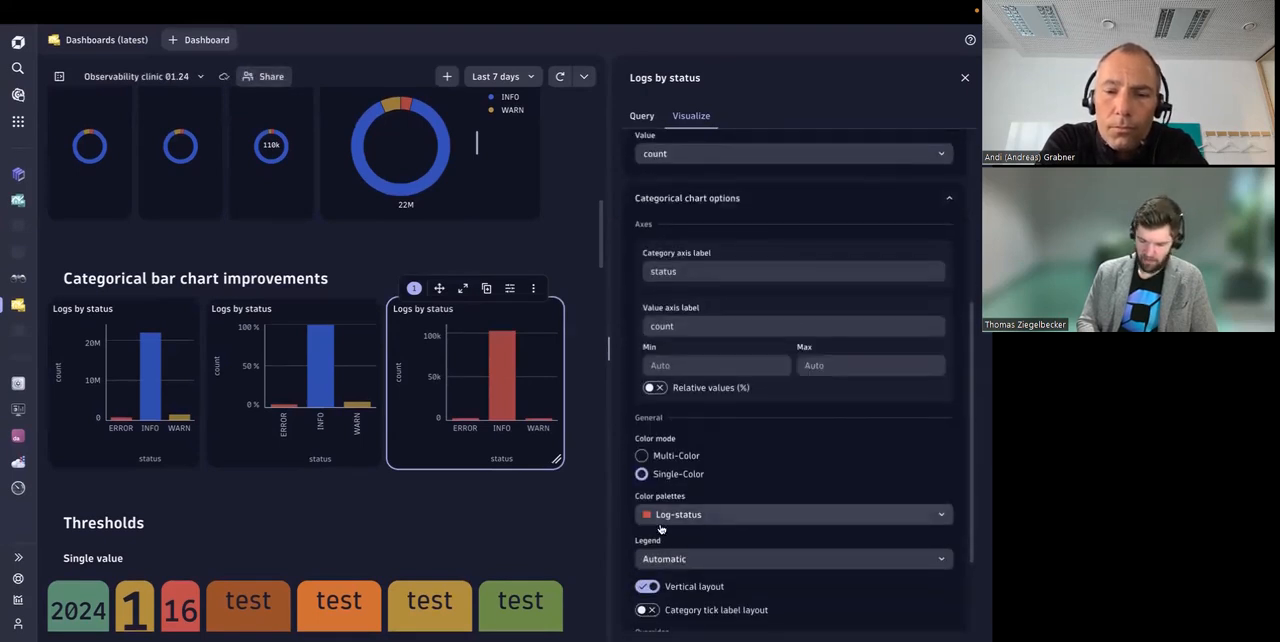
click(691, 519)
click(518, 543)
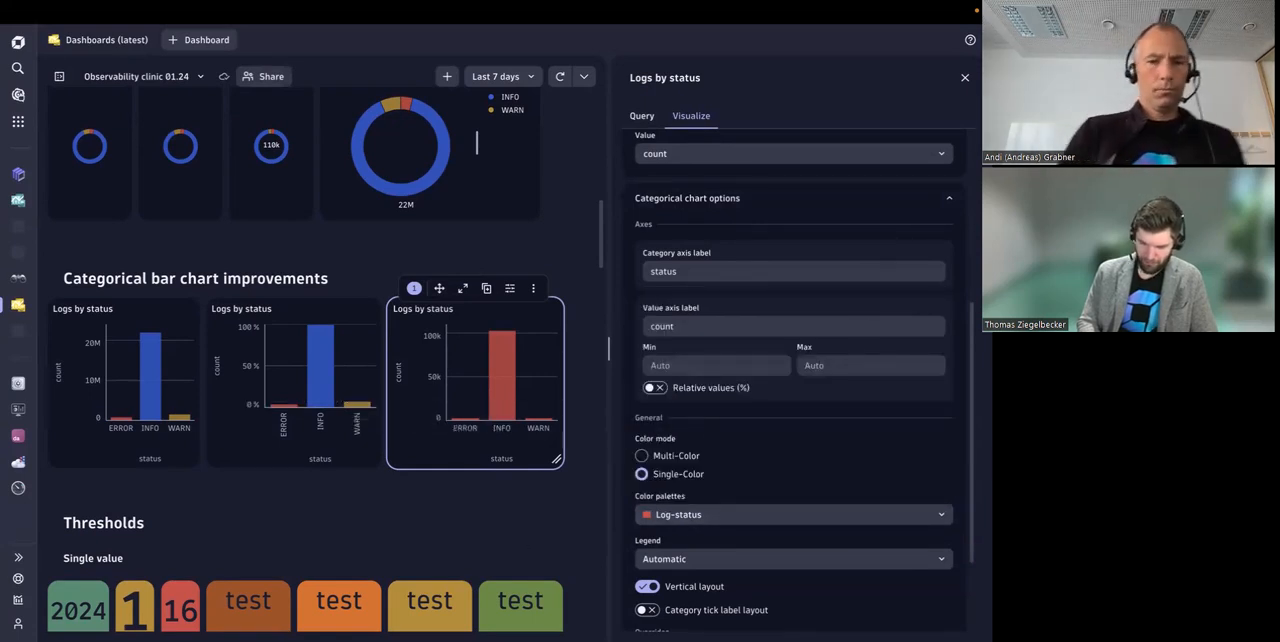
Step: Close the single-color chart's settings and view the tiles in the Thresholds section
scroll(491, 512, down, 2)
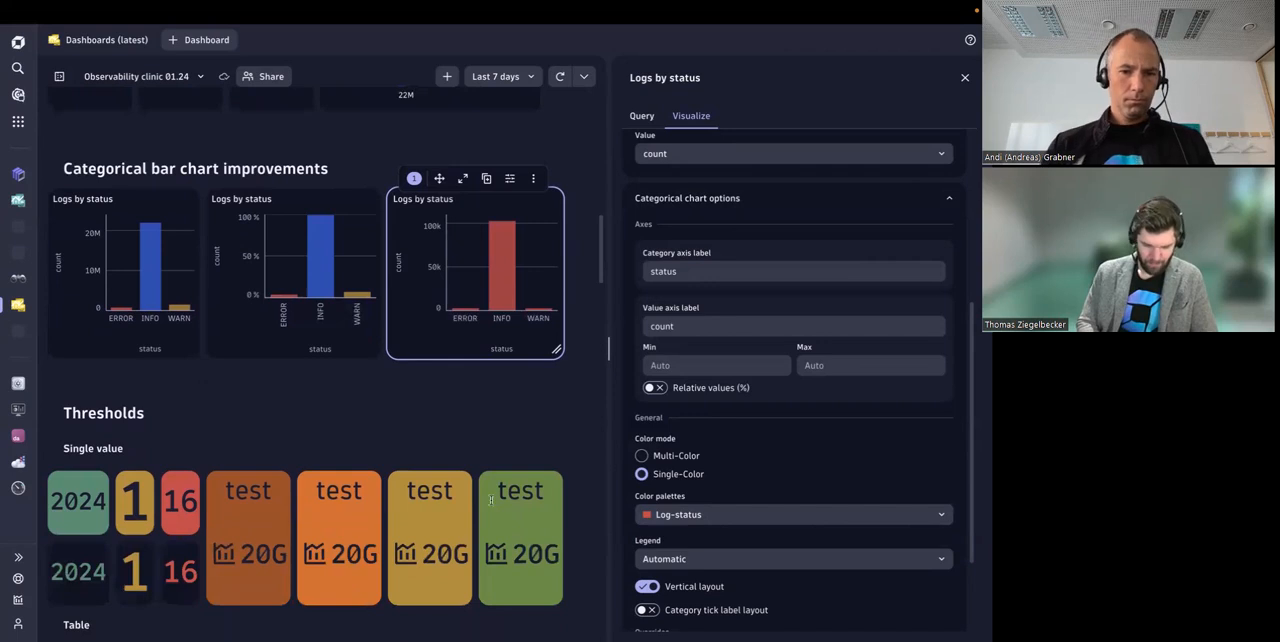
scroll(361, 417, down, 1)
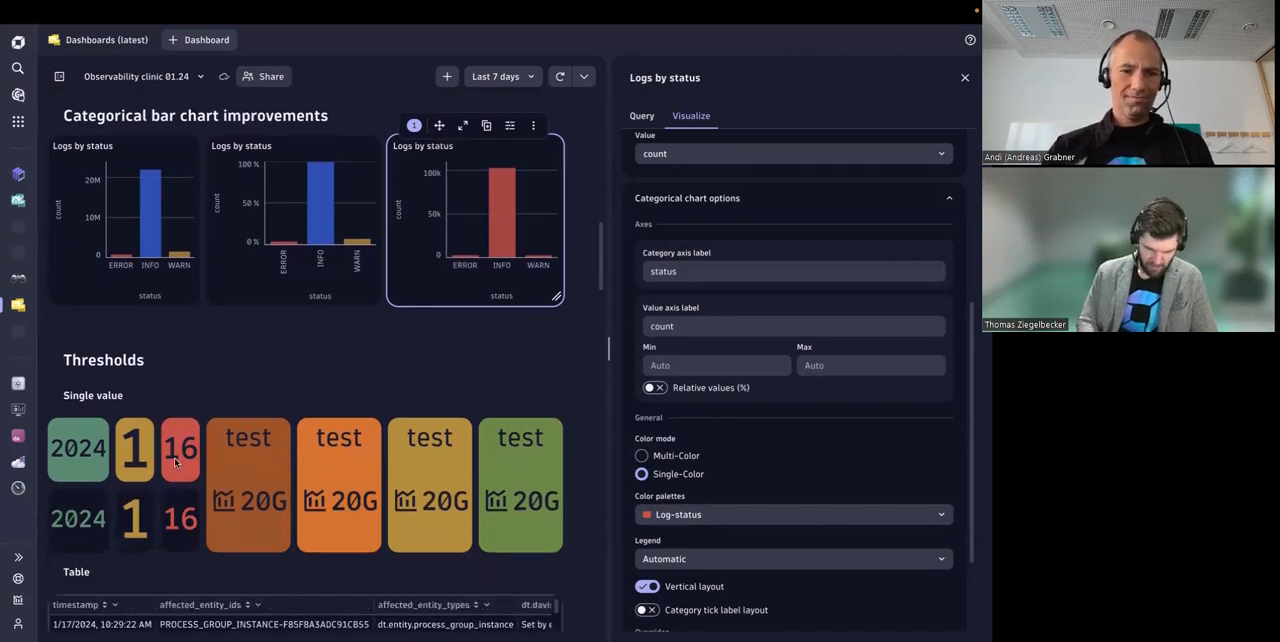
scroll(340, 365, down, 1)
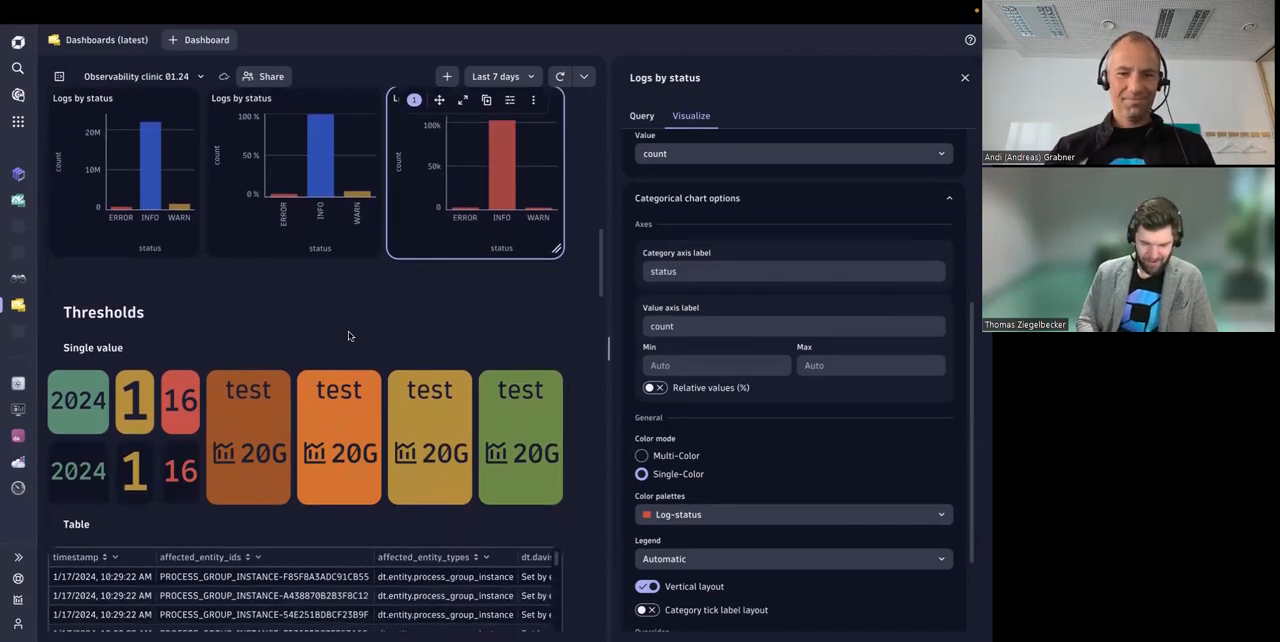
click(964, 77)
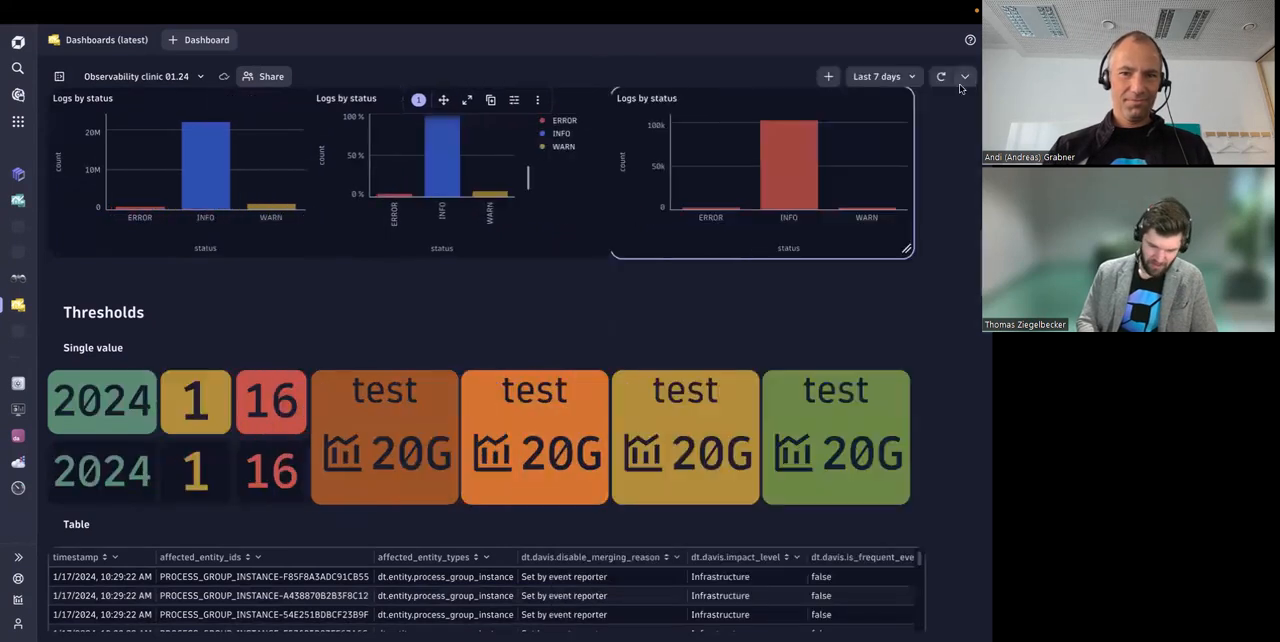
scroll(337, 315, down, 2)
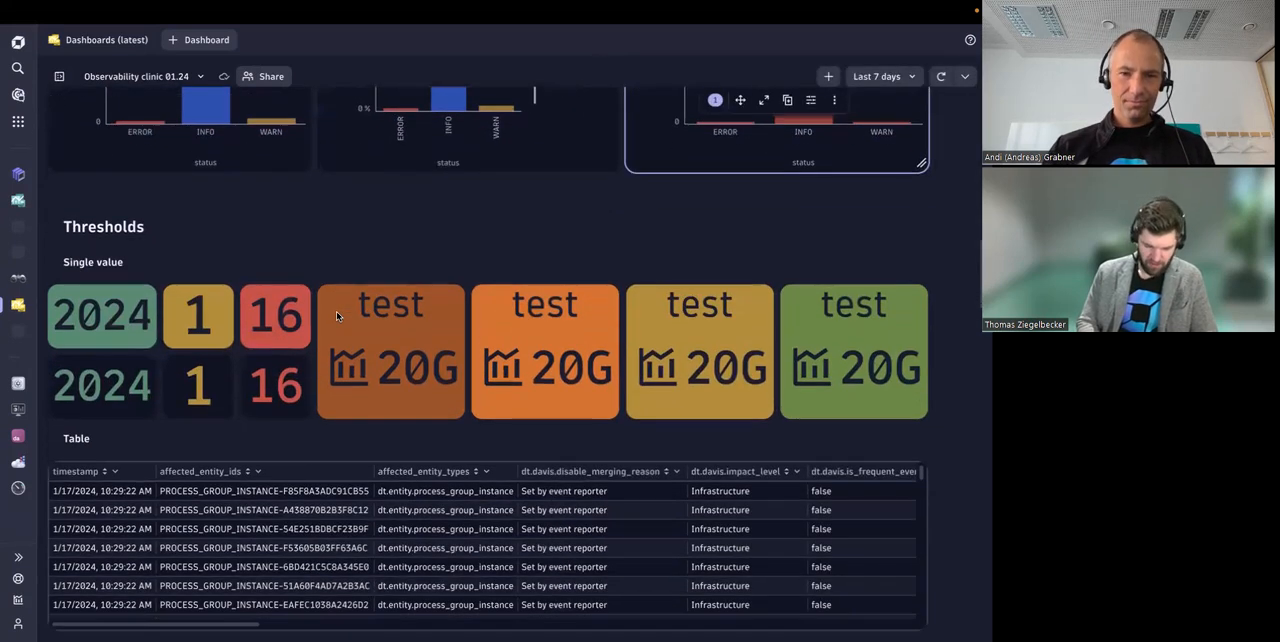
Step: Review the single value options of the 2024 tile with the colored background, including its threshold color target, and open its threshold settings
click(130, 332)
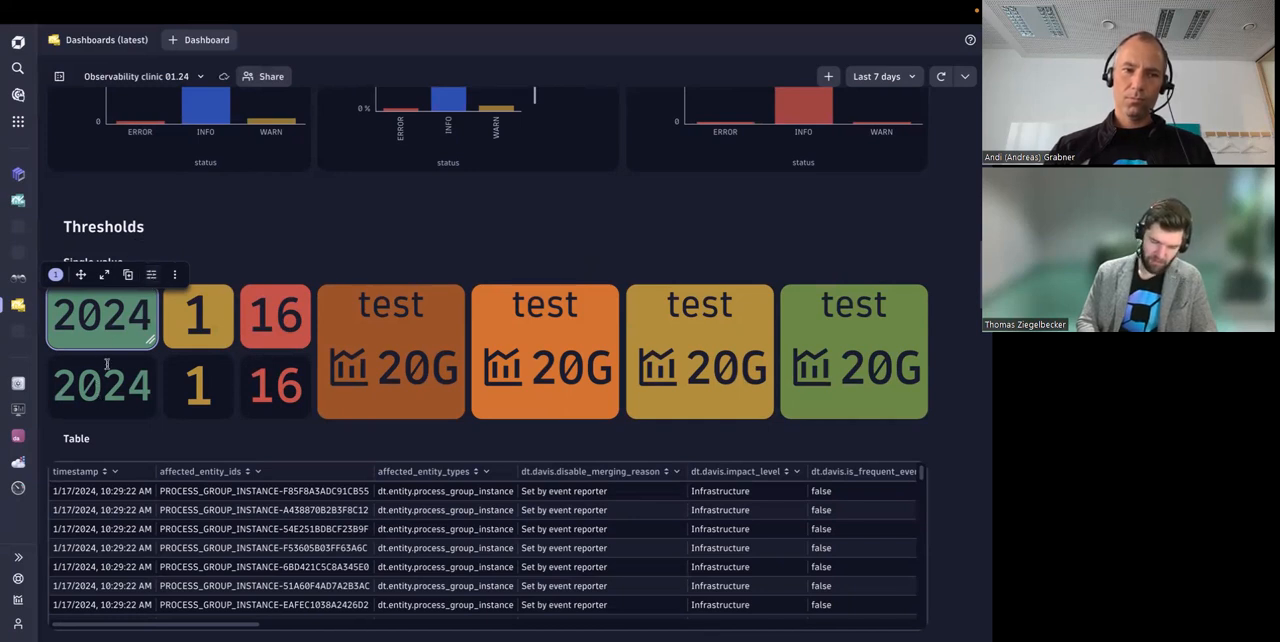
click(151, 274)
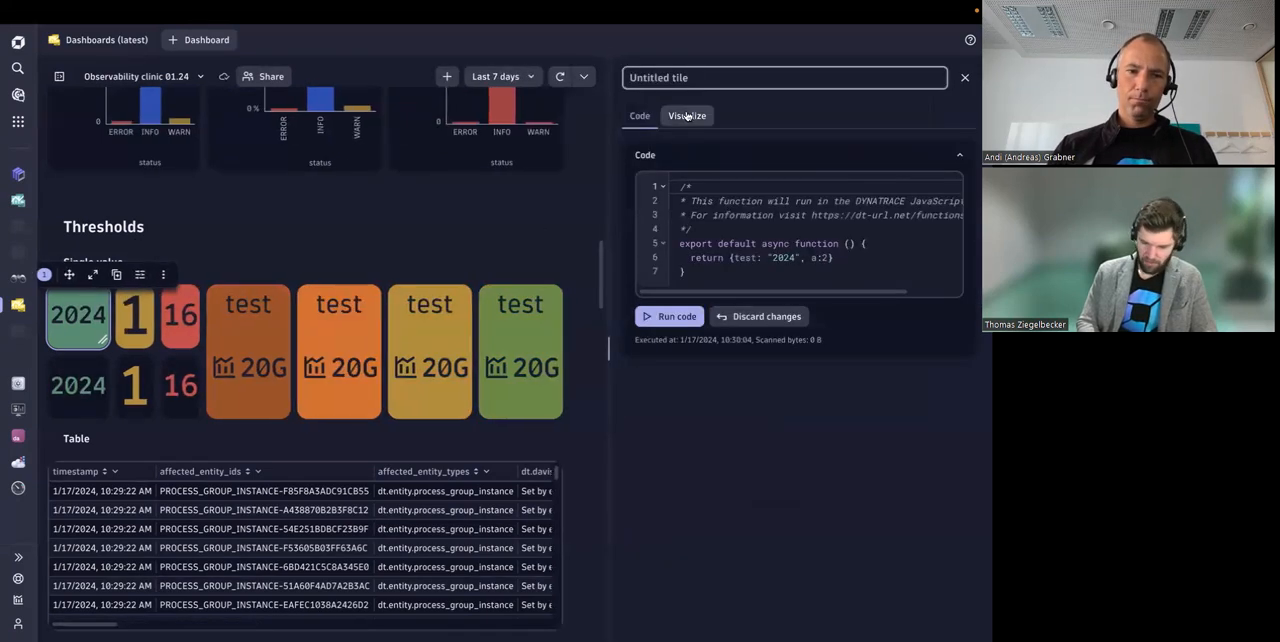
click(687, 116)
click(676, 521)
scroll(652, 447, down, 3)
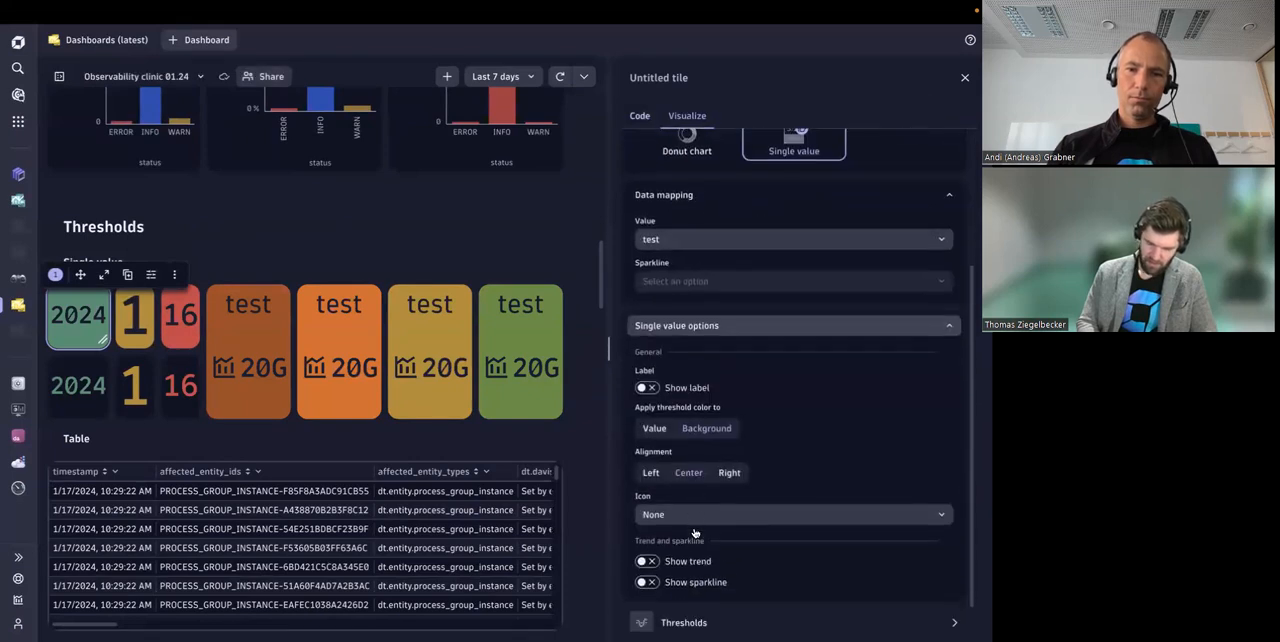
click(690, 432)
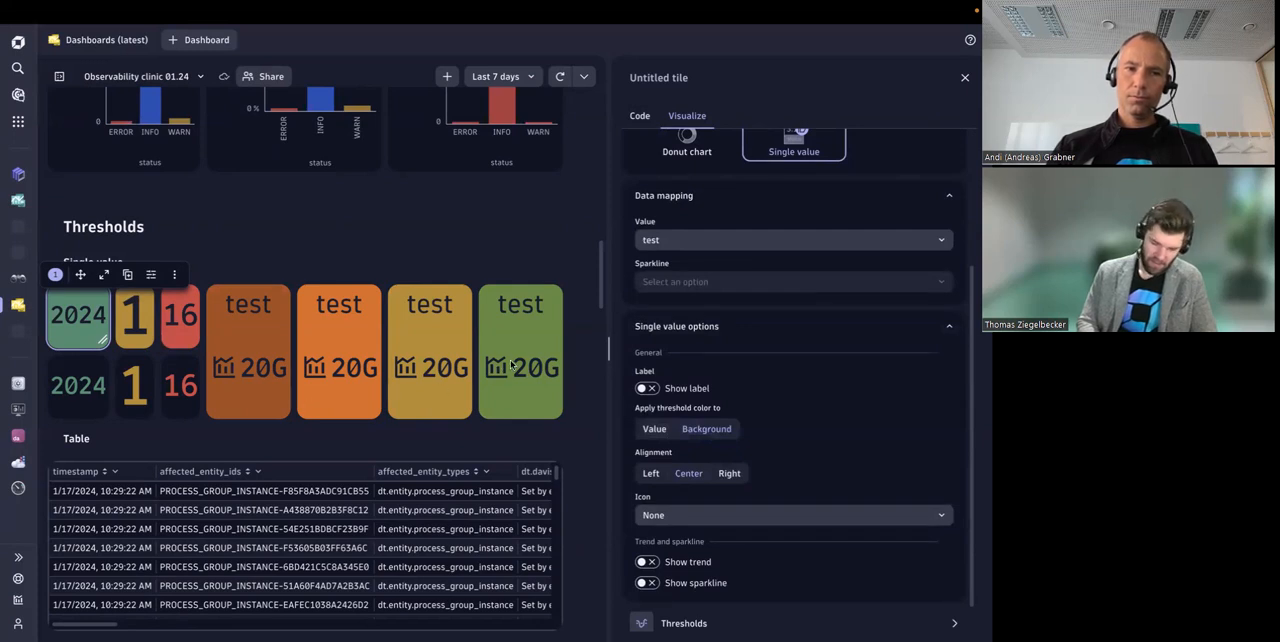
scroll(678, 430, down, 1)
click(704, 584)
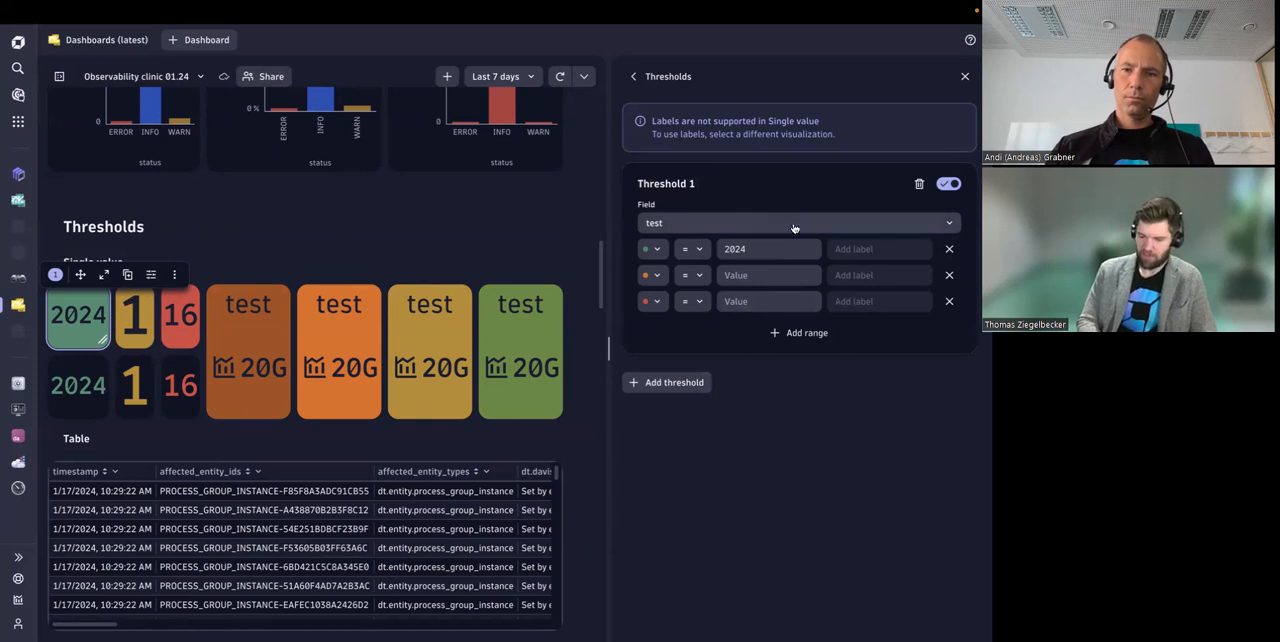
Step: Add three empty ranges to Threshold 1 and remove them again
click(807, 335)
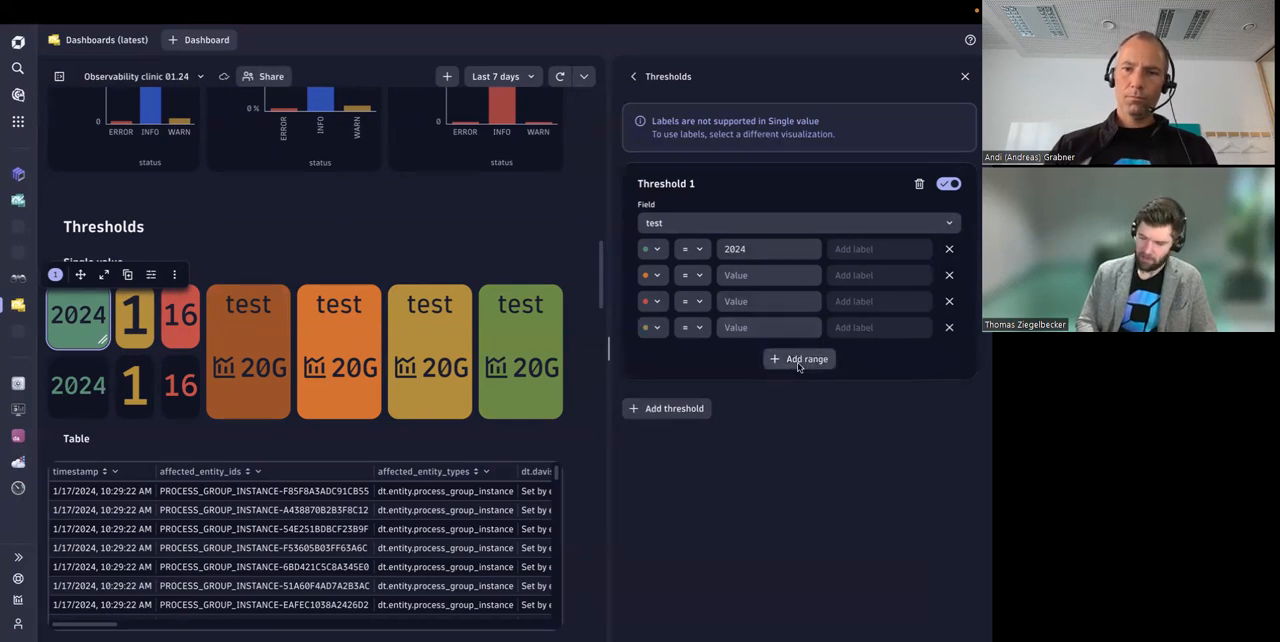
click(804, 360)
click(802, 386)
click(949, 380)
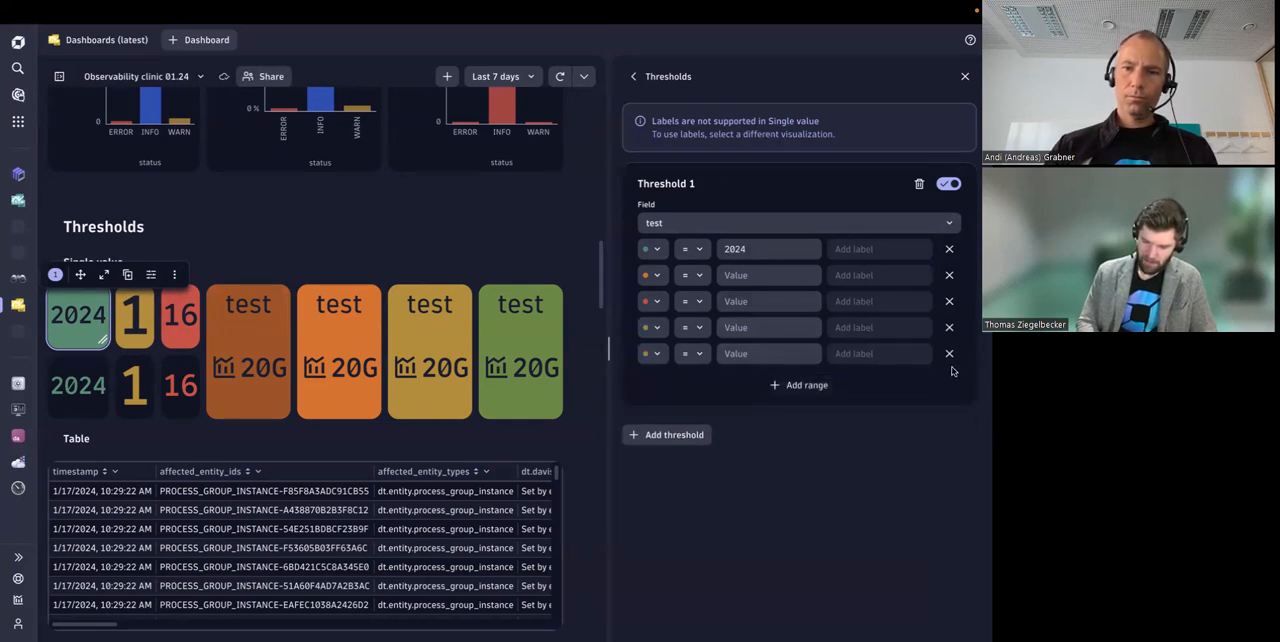
click(949, 354)
click(949, 328)
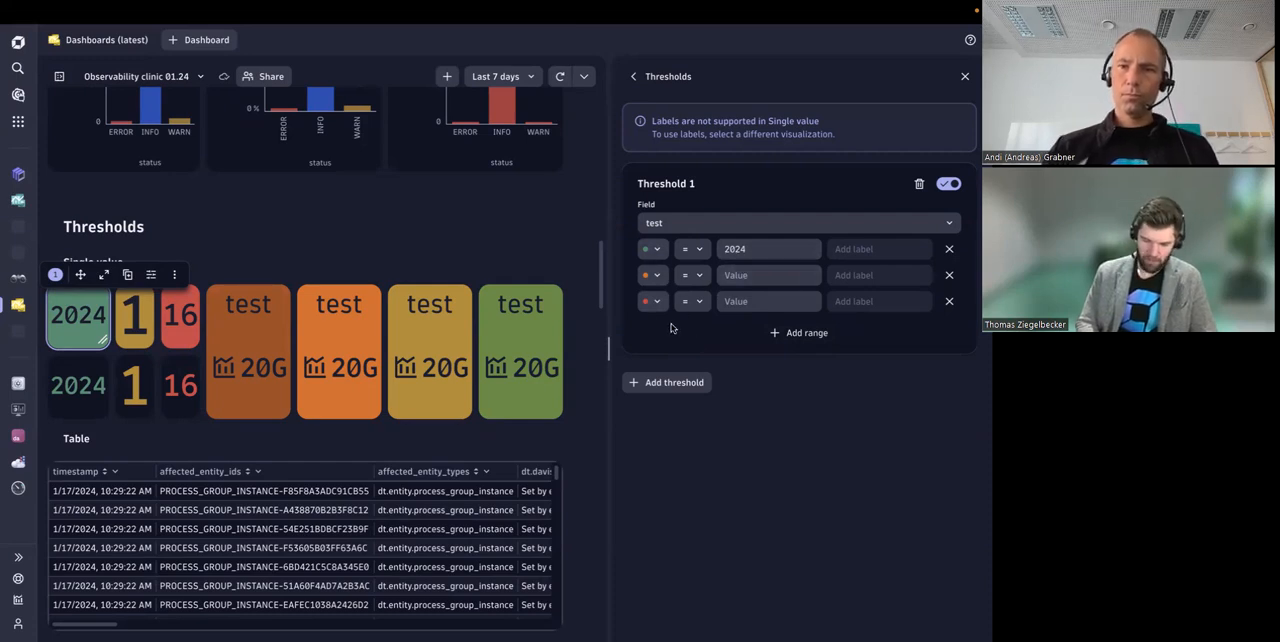
Step: Review the comparison operators offered for the 2024 range of Threshold 1, leaving the equals operator selected
click(690, 249)
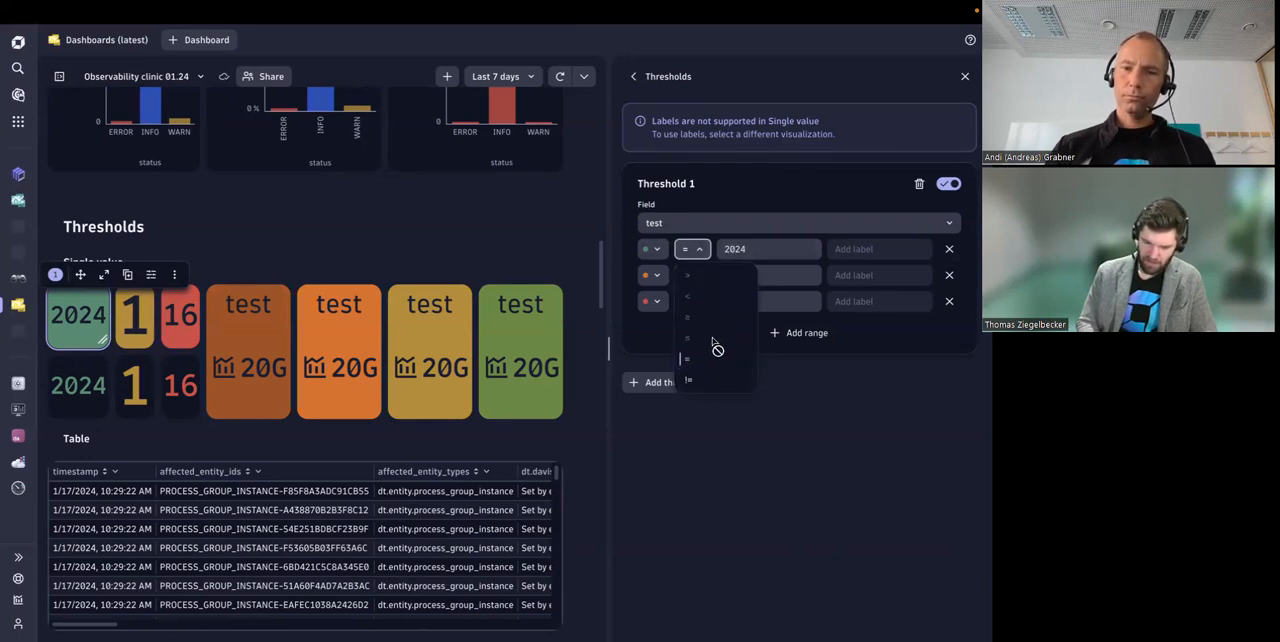
click(783, 412)
click(692, 249)
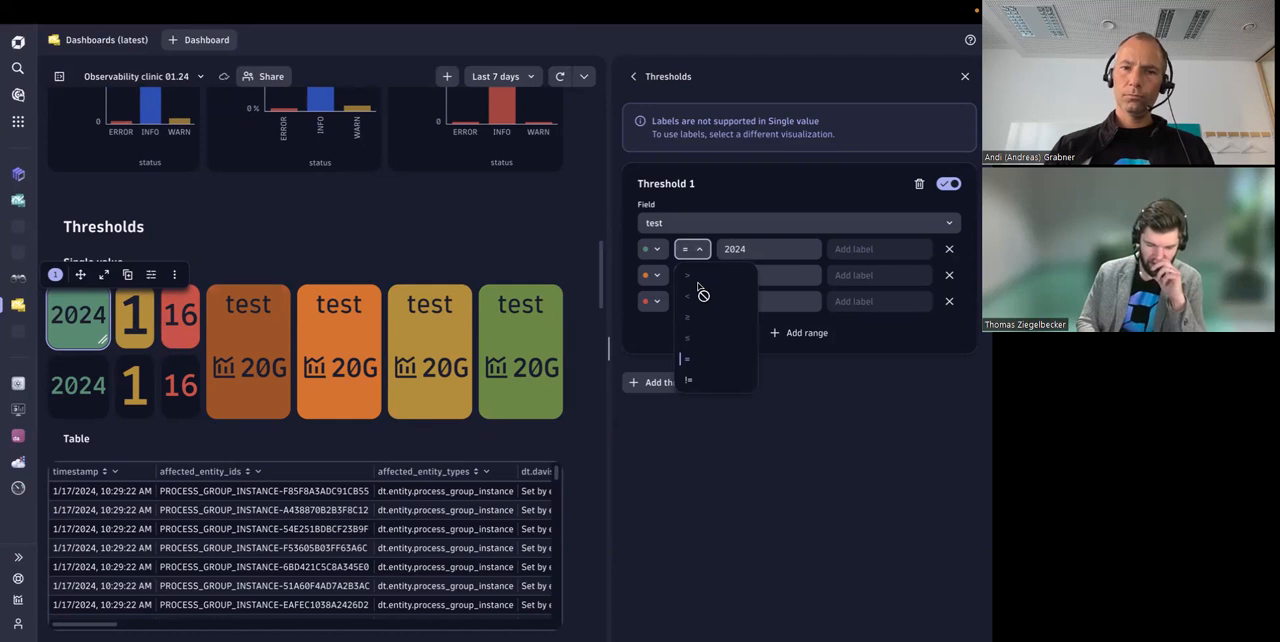
click(779, 356)
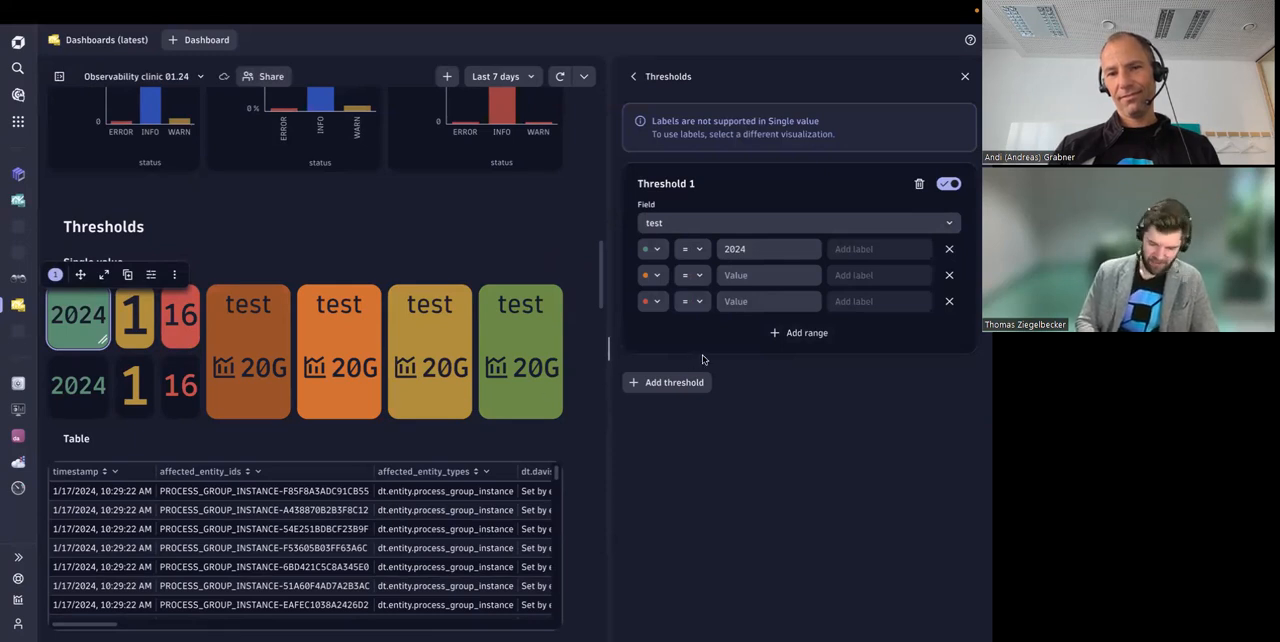
Step: Examine the table tile in the Thresholds section, including its further columns such as the impact level
scroll(389, 392, down, 1)
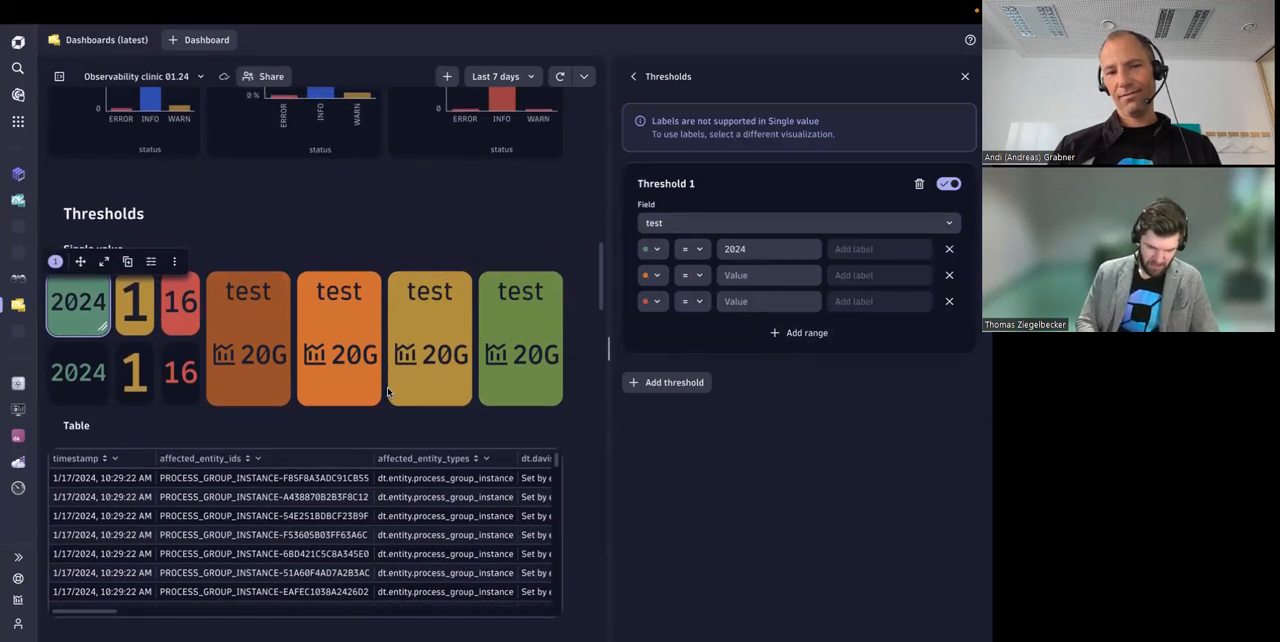
scroll(389, 392, down, 2)
scroll(389, 392, up, 1)
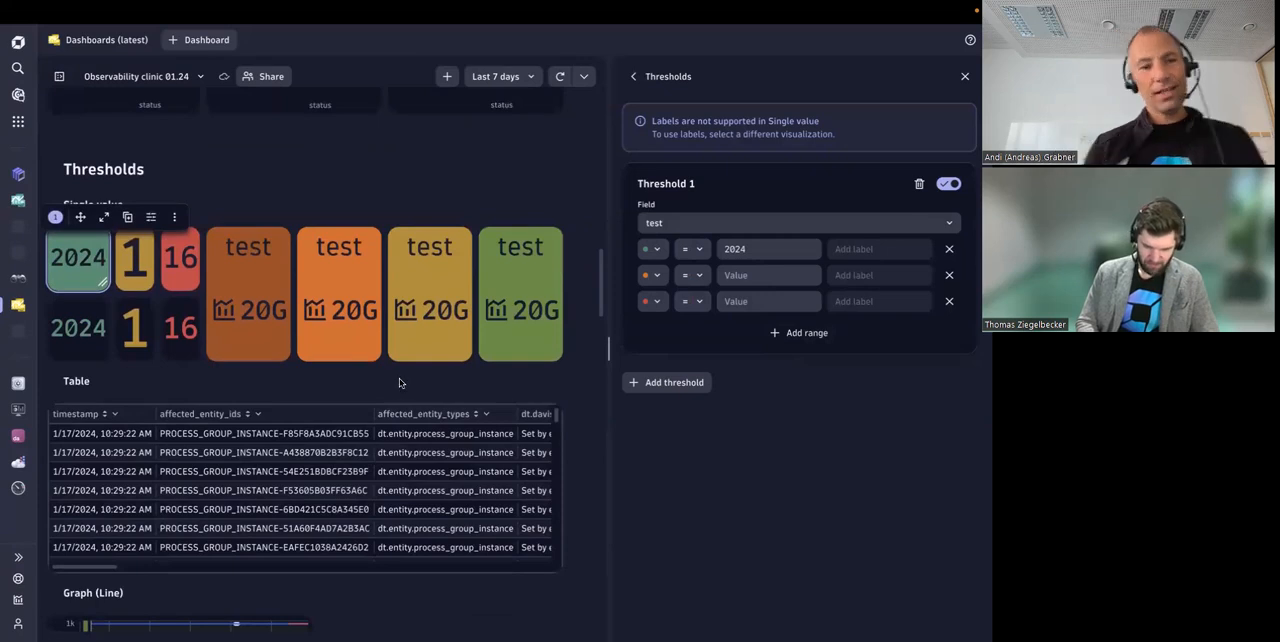
scroll(309, 478, right, 3)
scroll(309, 478, left, 3)
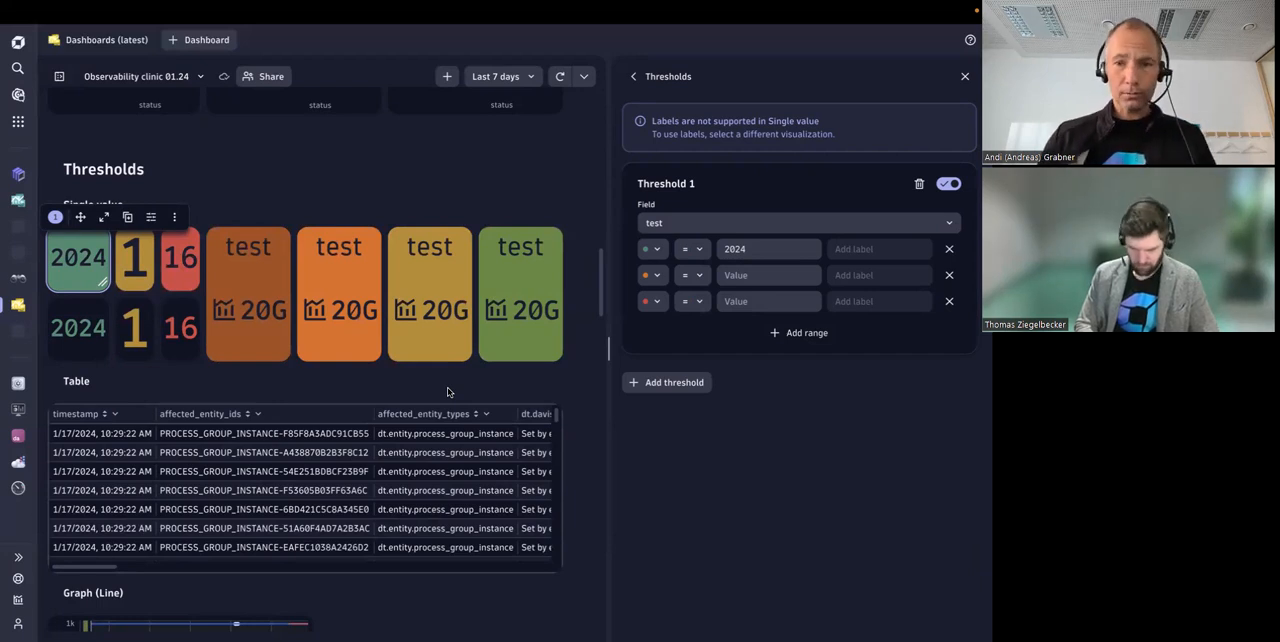
scroll(448, 392, down, 3)
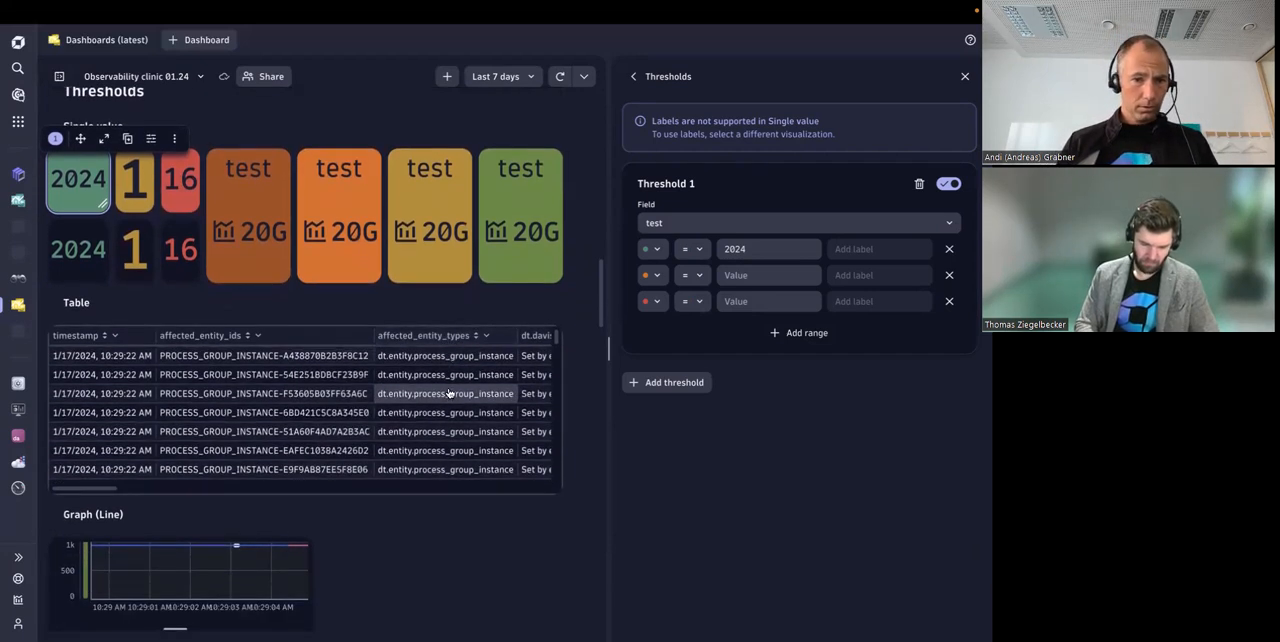
scroll(448, 393, right, 6)
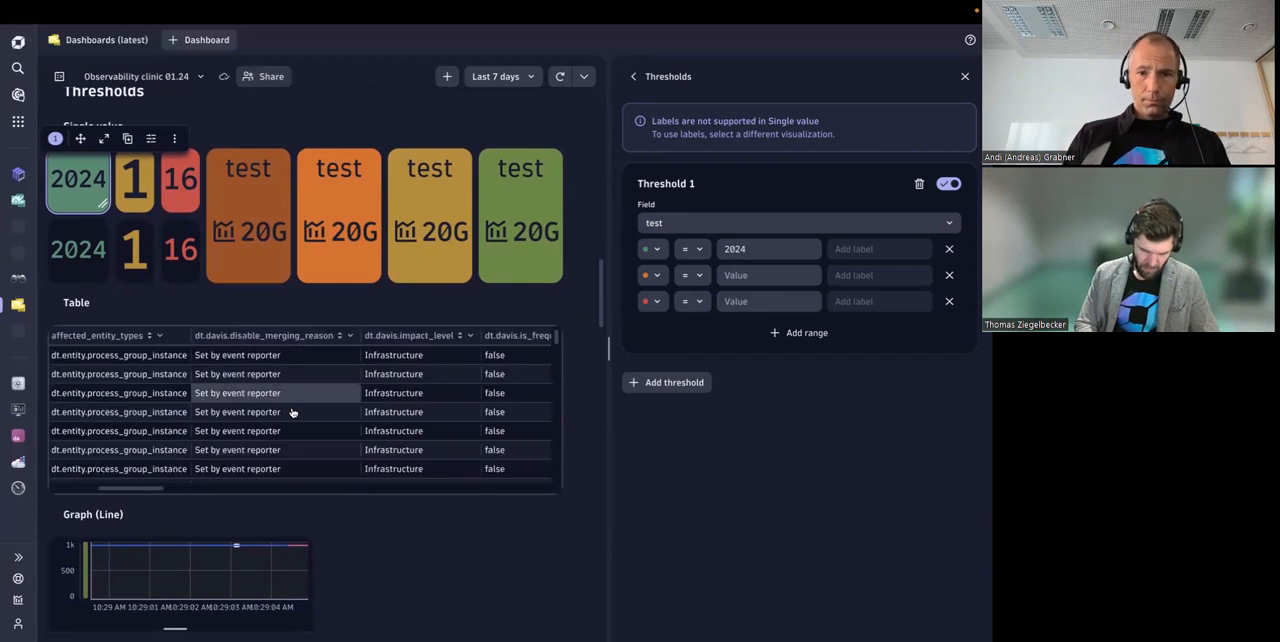
Step: Open the threshold settings of the line chart tile under Graph (Line)
scroll(429, 530, down, 6)
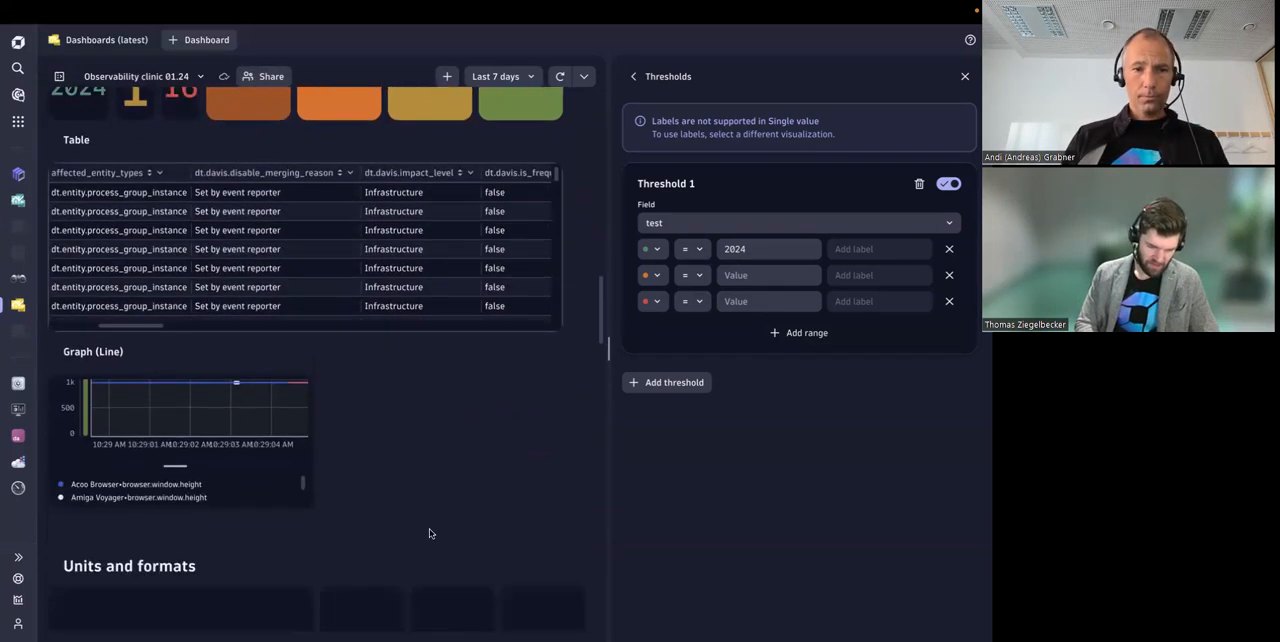
scroll(429, 533, down, 2)
scroll(423, 430, down, 2)
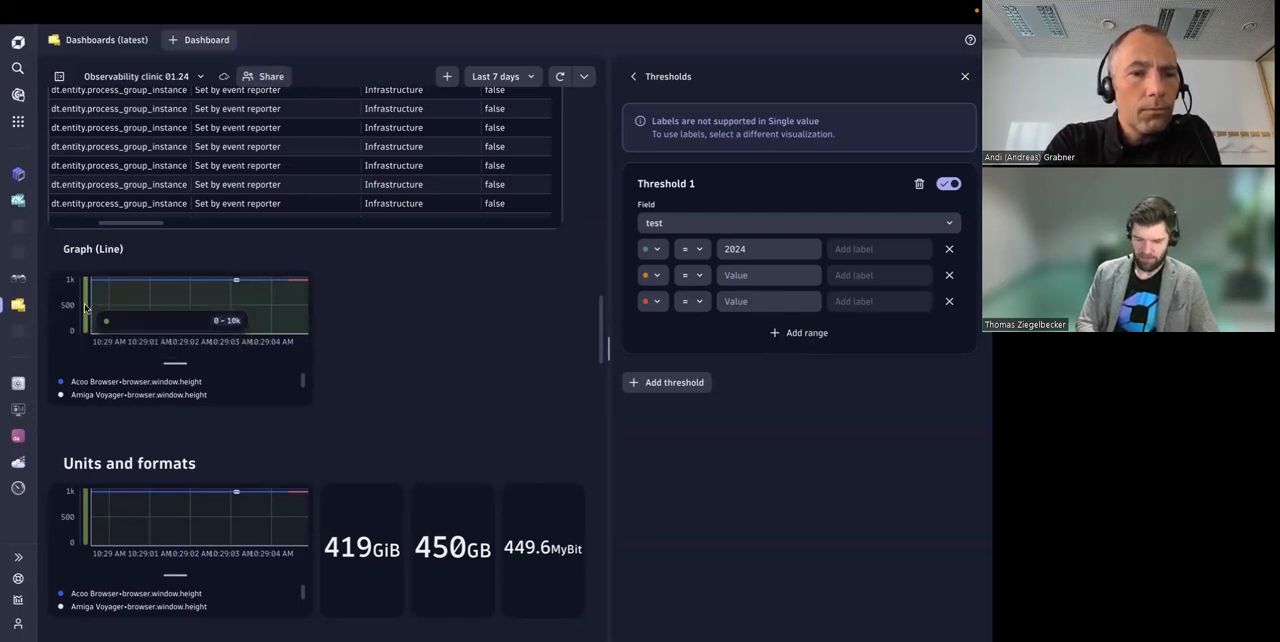
click(285, 384)
click(691, 115)
scroll(731, 442, down, 1)
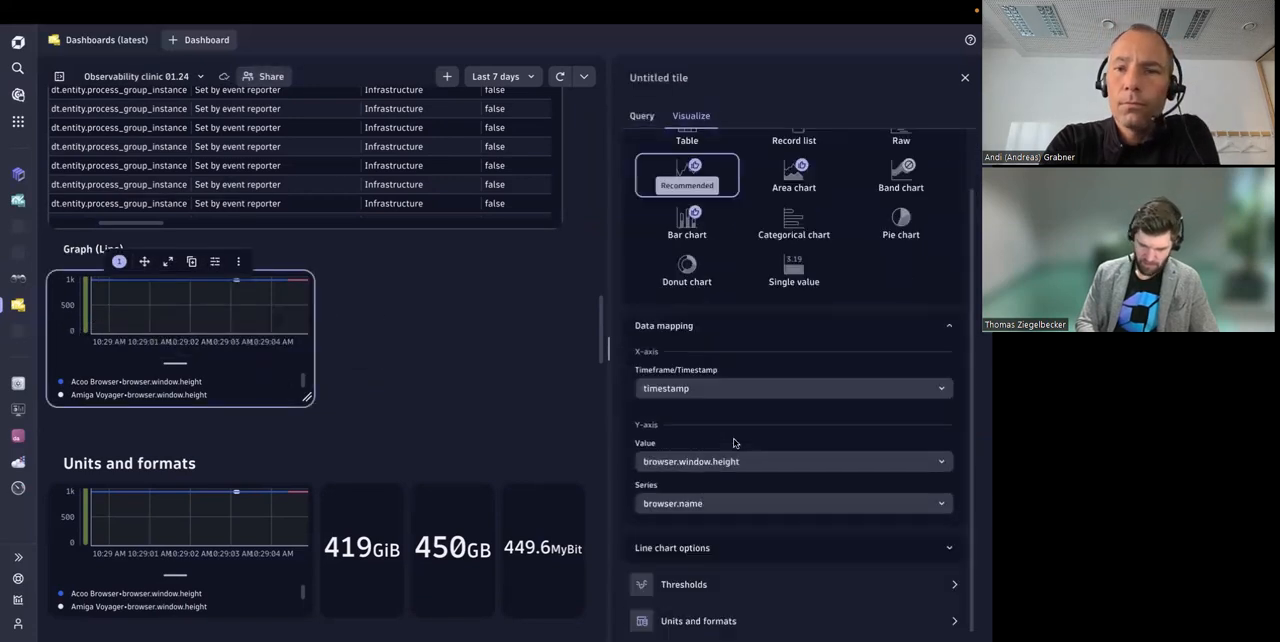
click(698, 583)
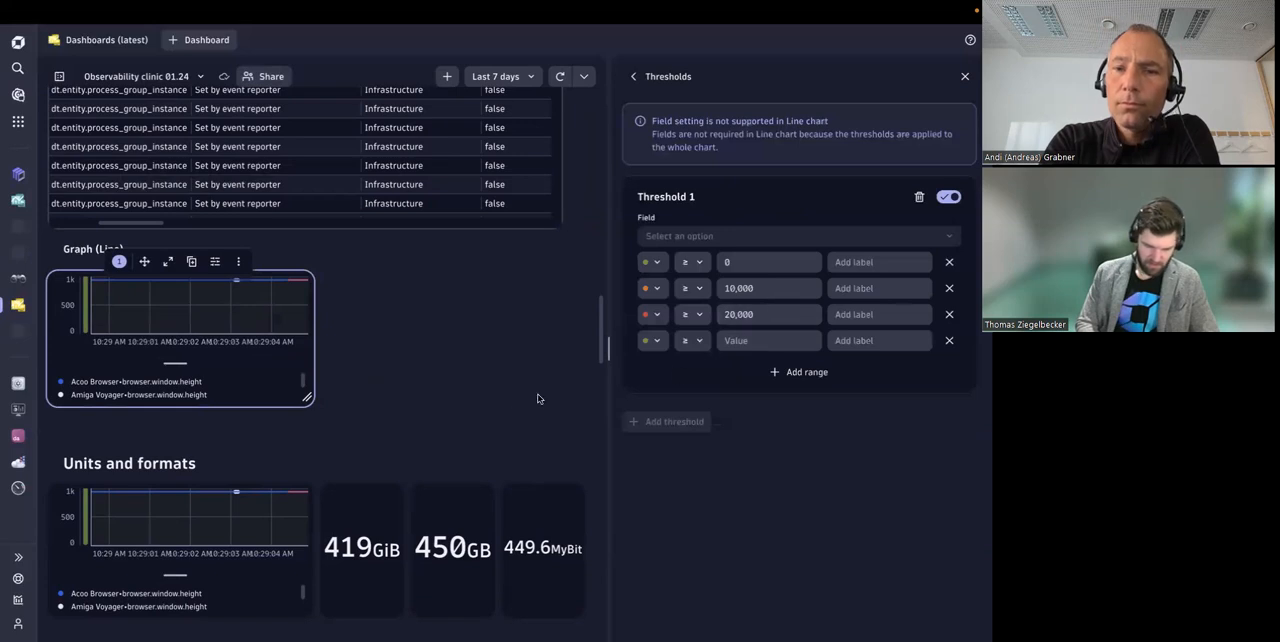
Step: Inspect the threshold color bar along the line chart's value axis and the 10,000 range value in its threshold settings
mouse_move(86, 328)
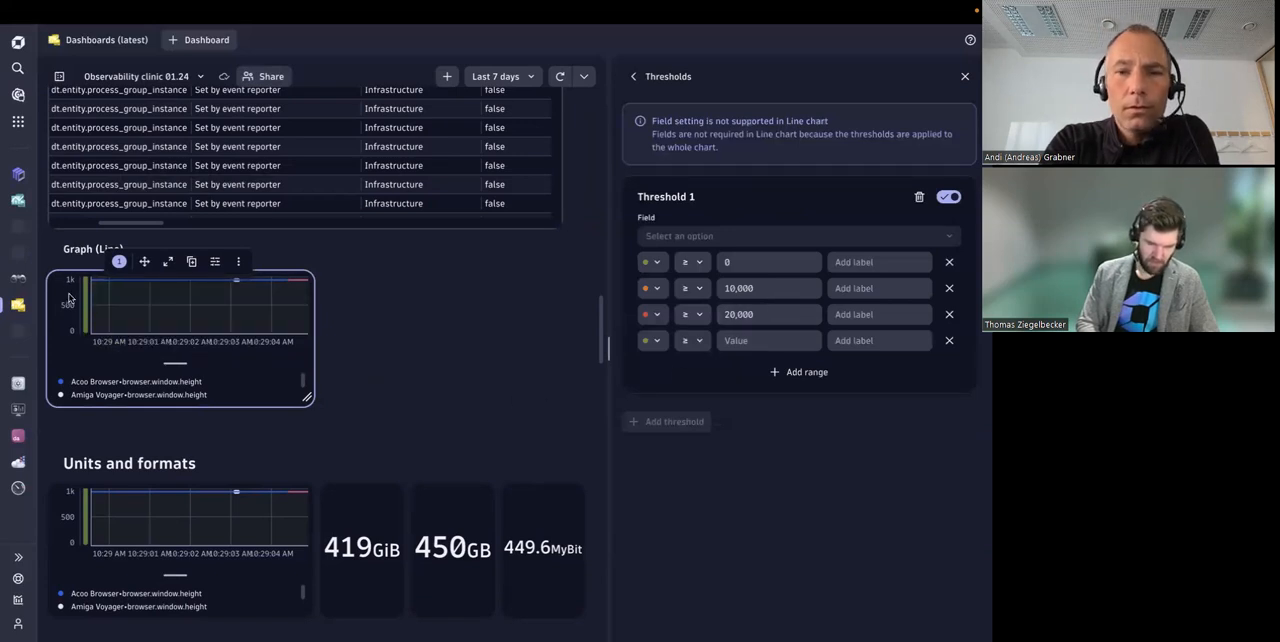
mouse_move(87, 291)
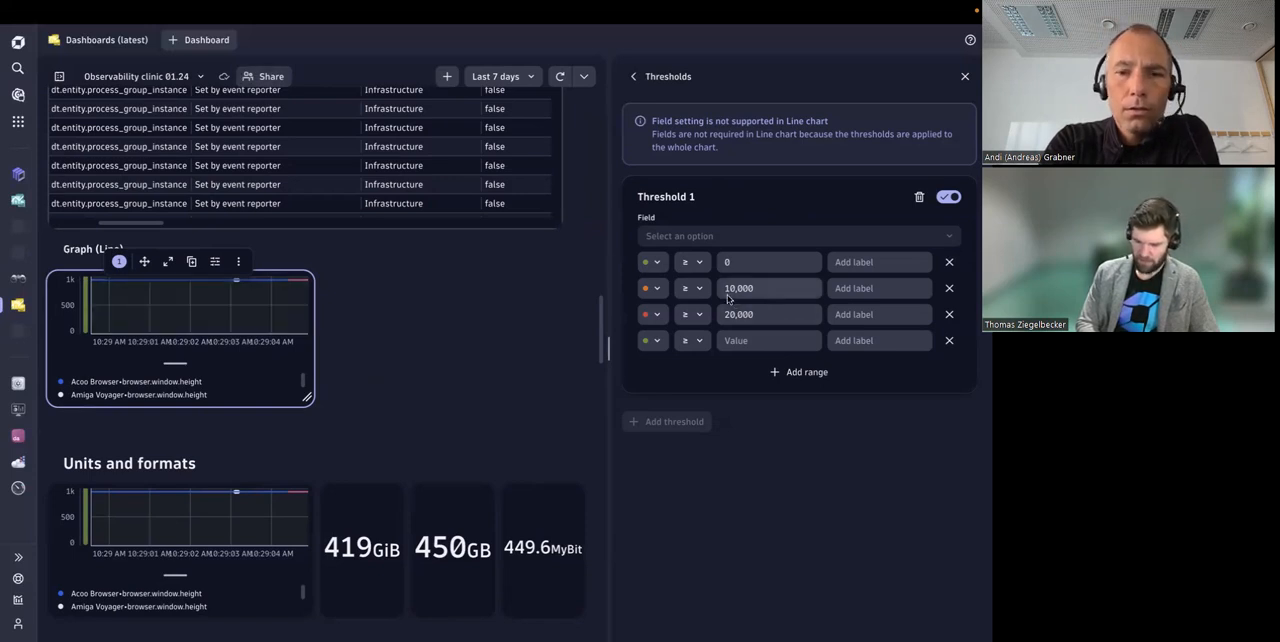
double_click(767, 289)
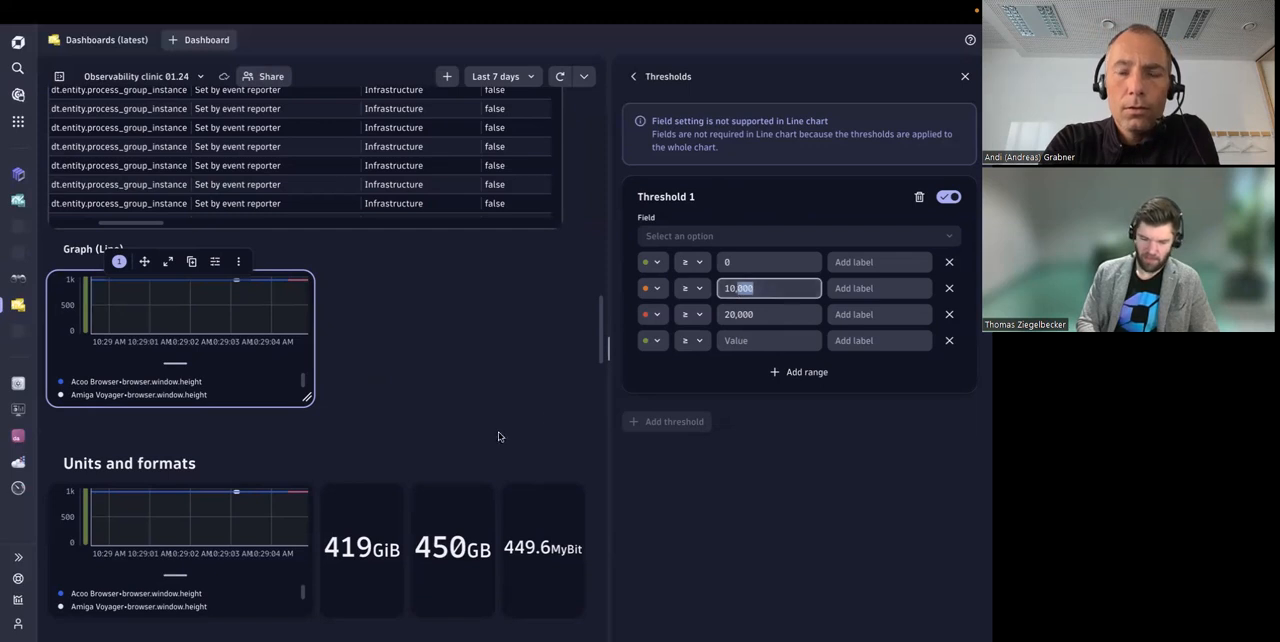
click(661, 500)
Step: Open the units and formats settings of the 419 GiB single value tile
scroll(458, 387, down, 4)
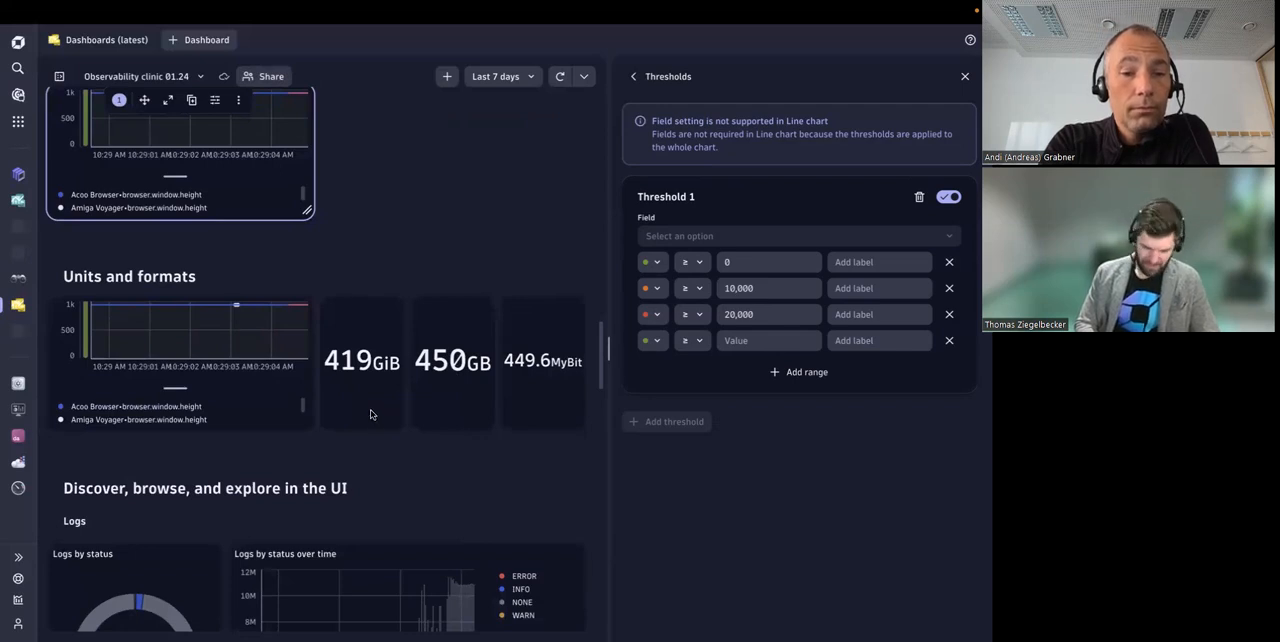
click(370, 414)
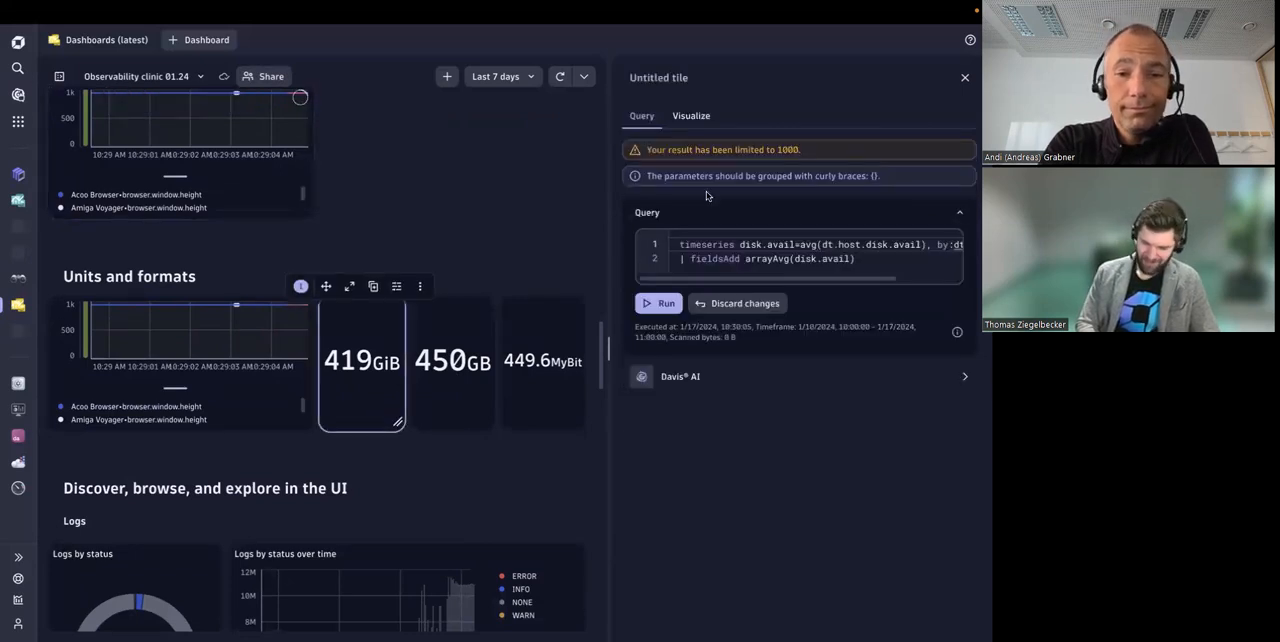
click(691, 116)
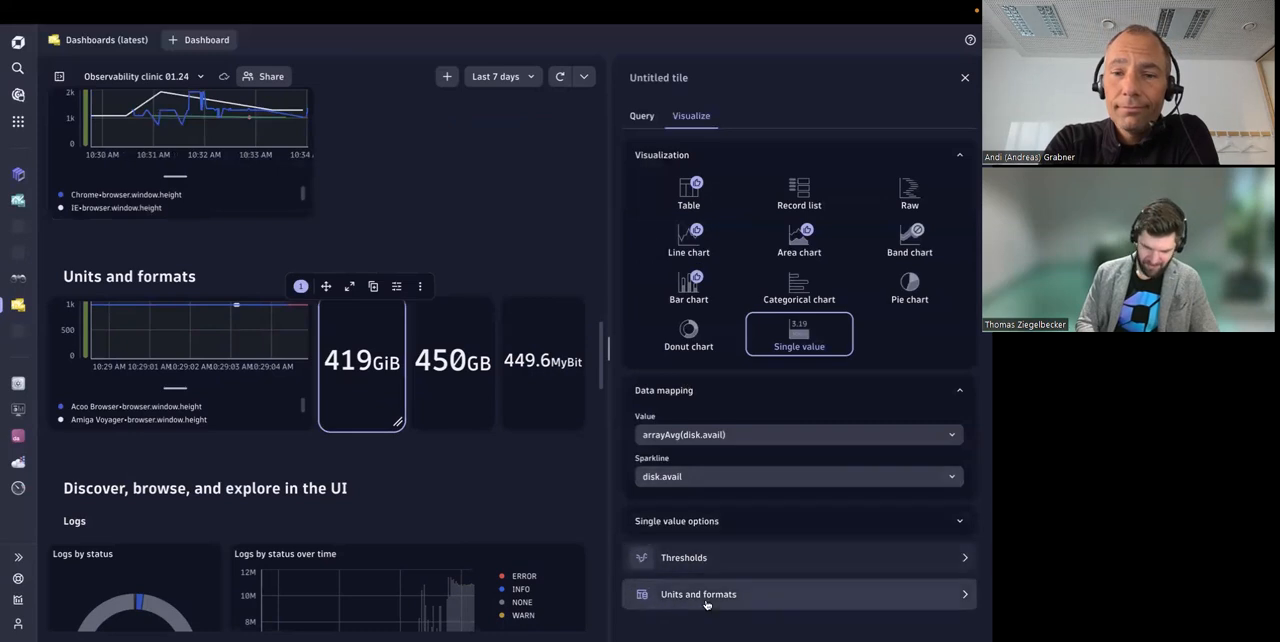
click(706, 598)
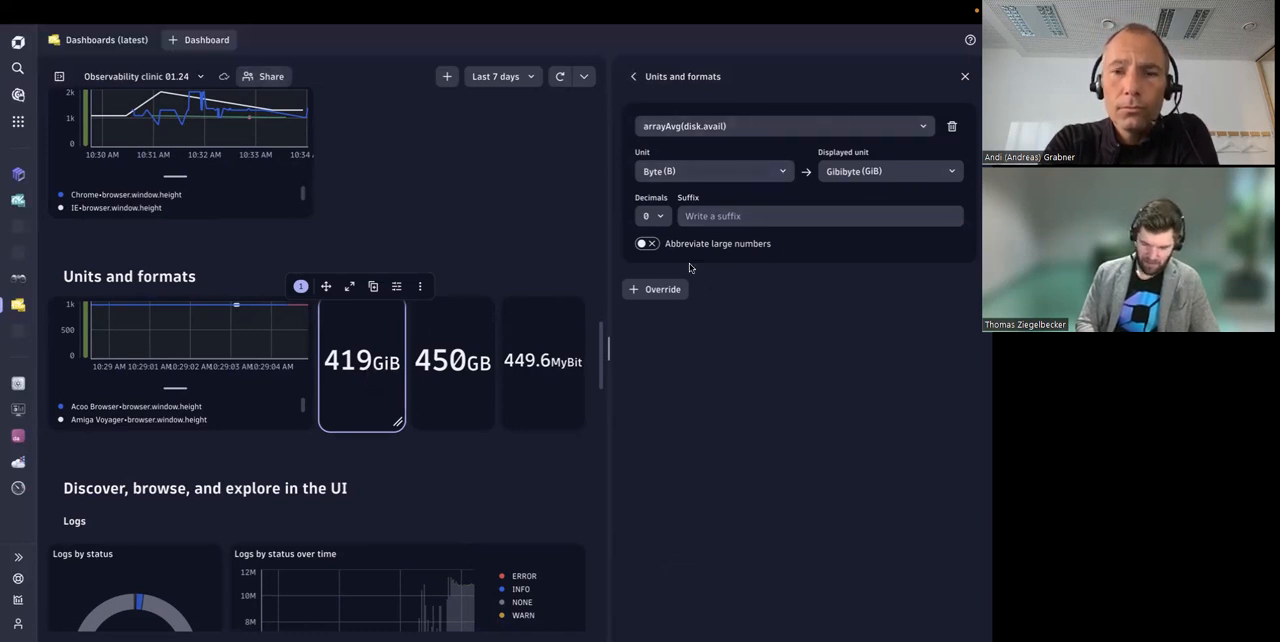
Step: Review the field choices and the available source units in the override for arrayAvg(disk.avail)
click(690, 127)
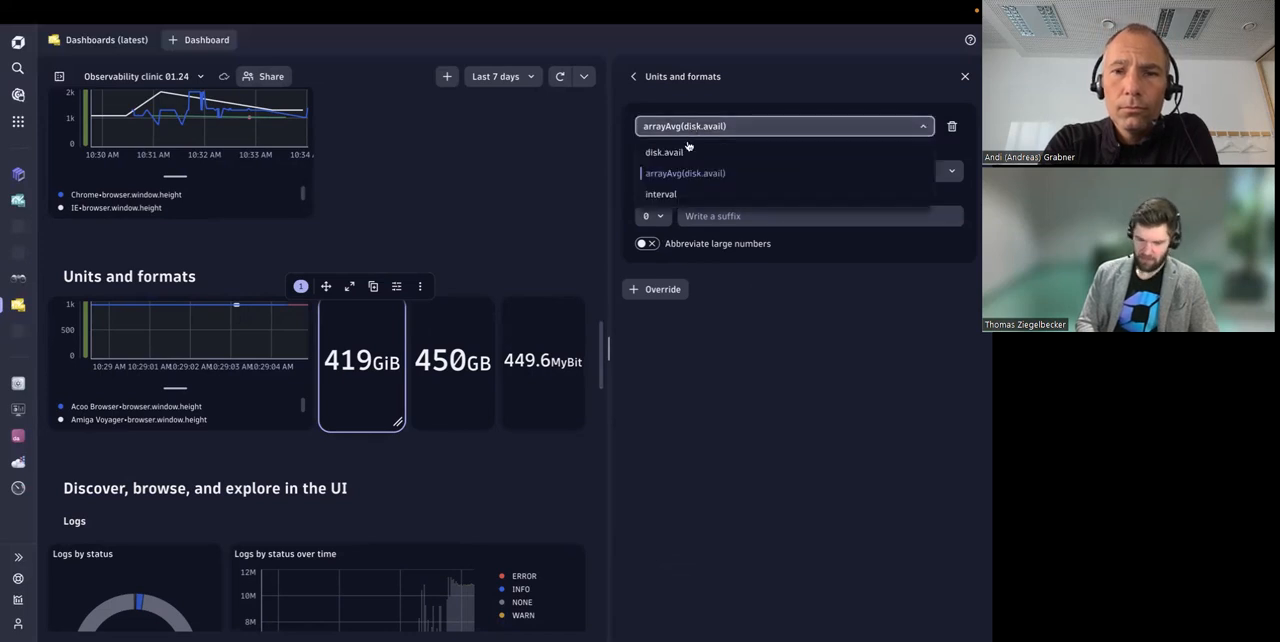
click(694, 176)
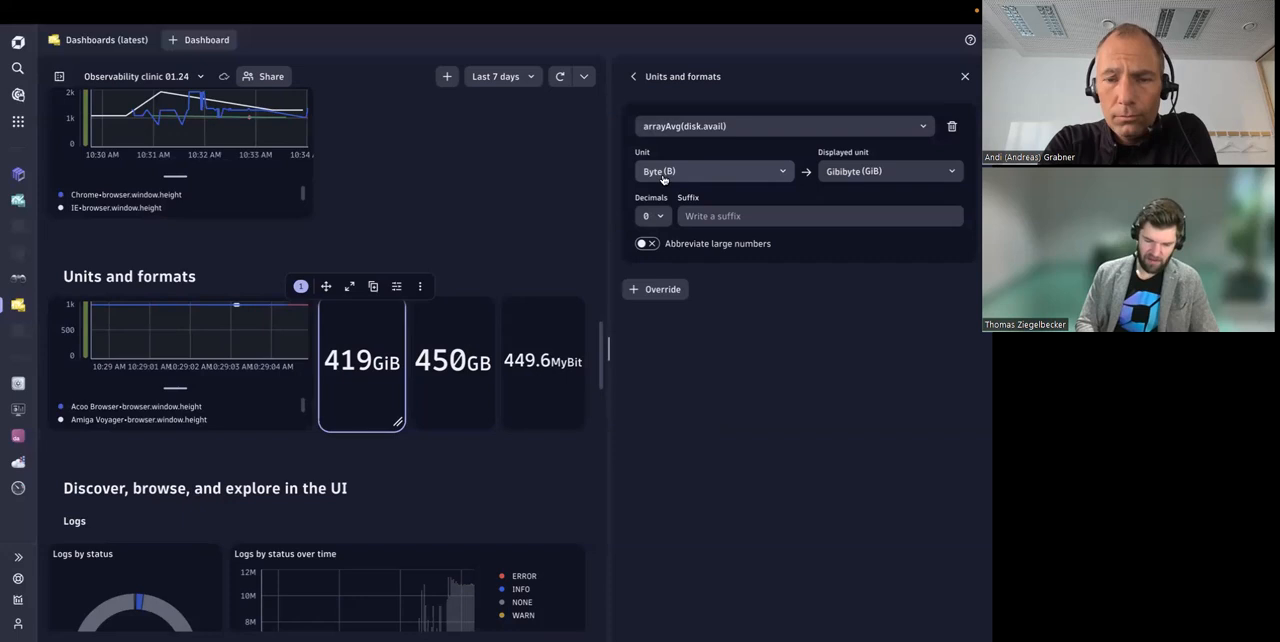
click(670, 177)
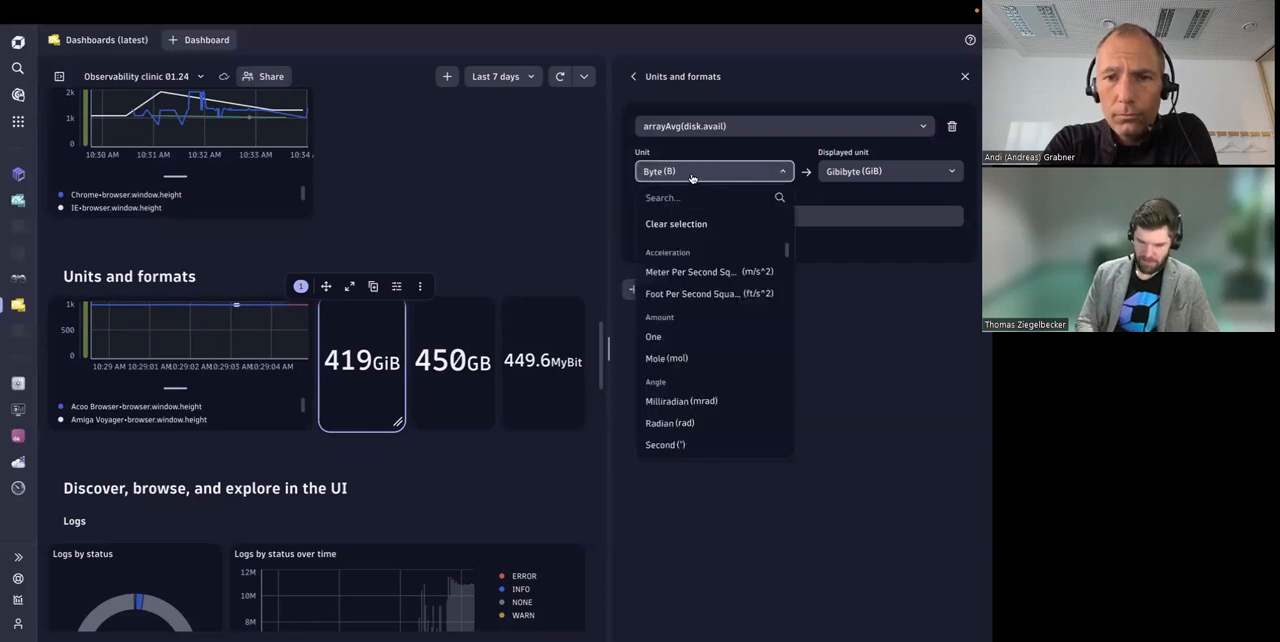
click(694, 177)
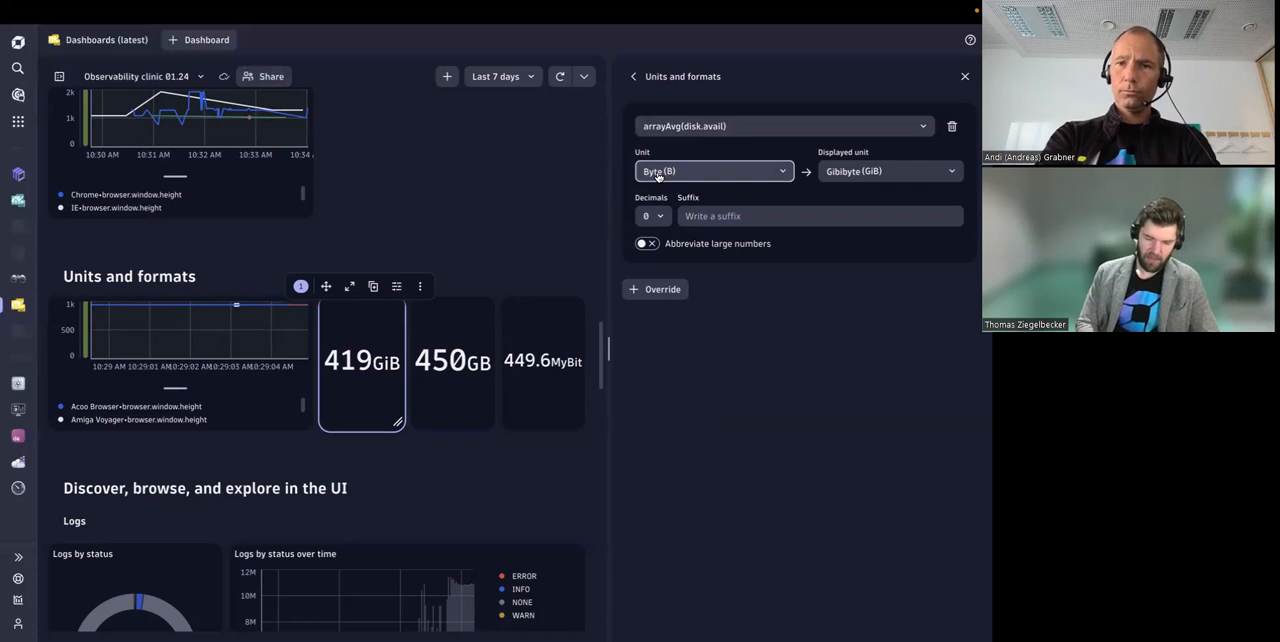
Step: Search the displayed units for "gibi" and choose Gibibyte (GiB) for the disk.avail average
click(852, 178)
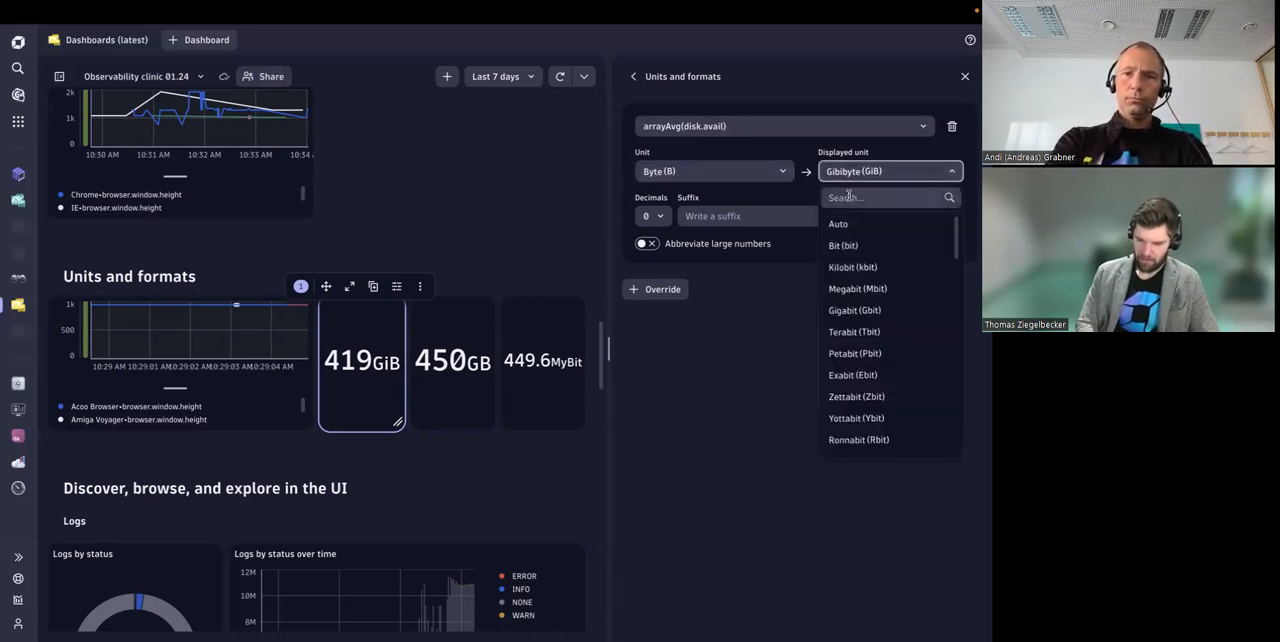
click(848, 197)
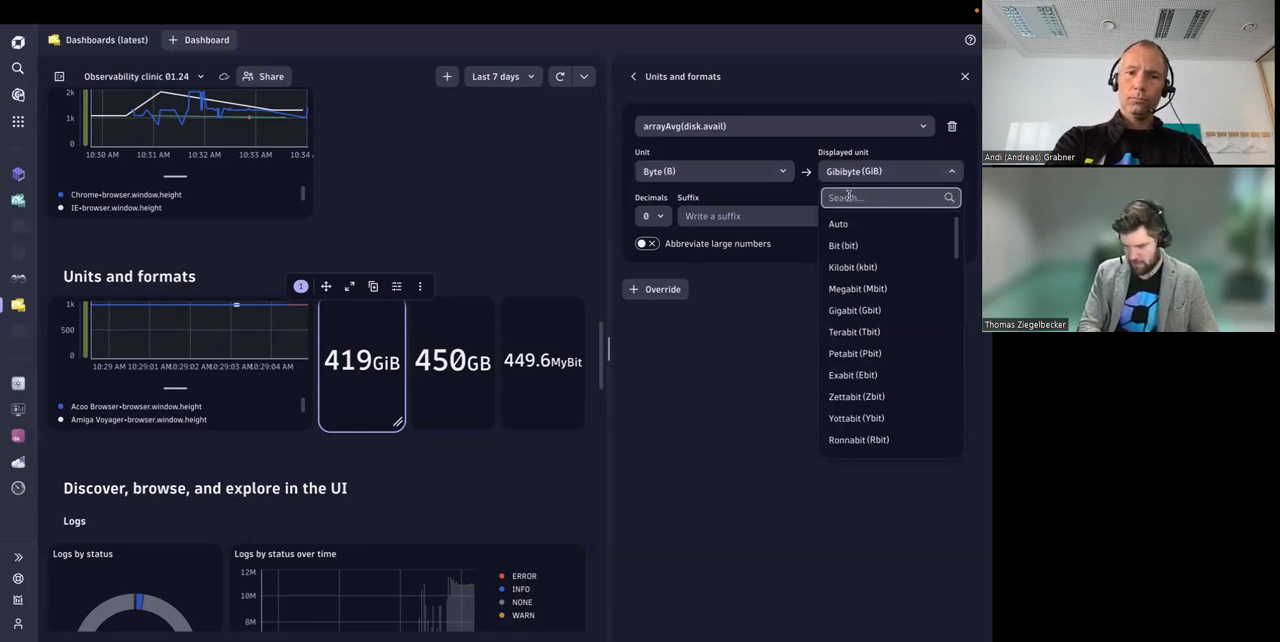
text(gibi)
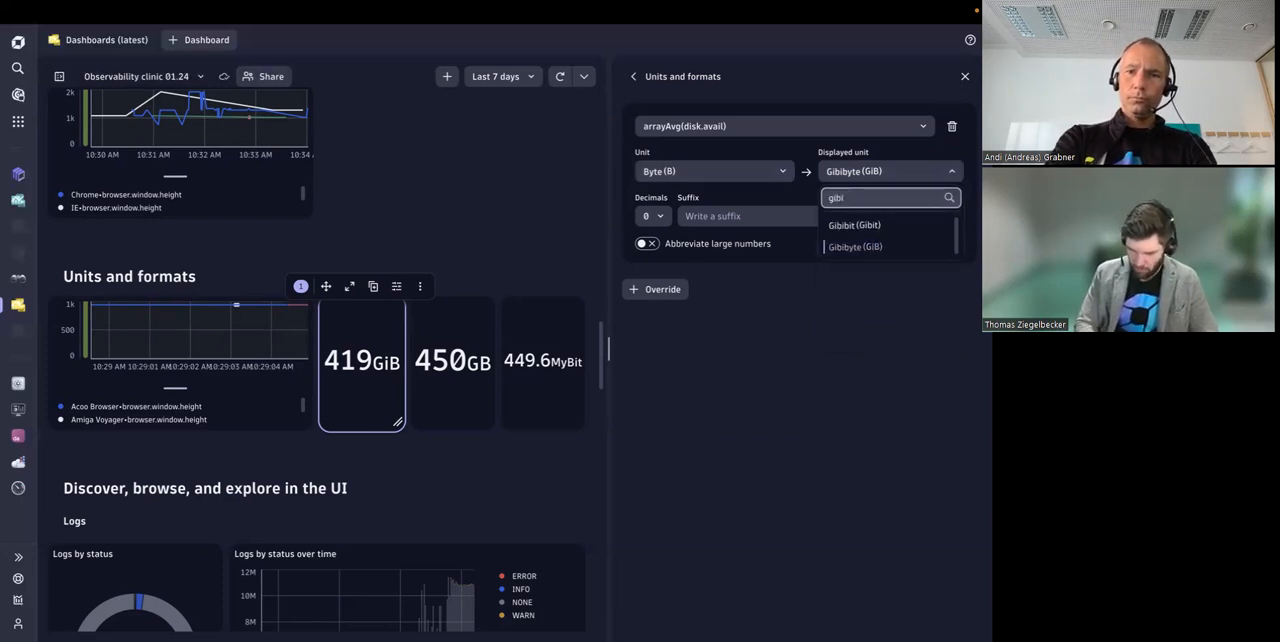
click(890, 248)
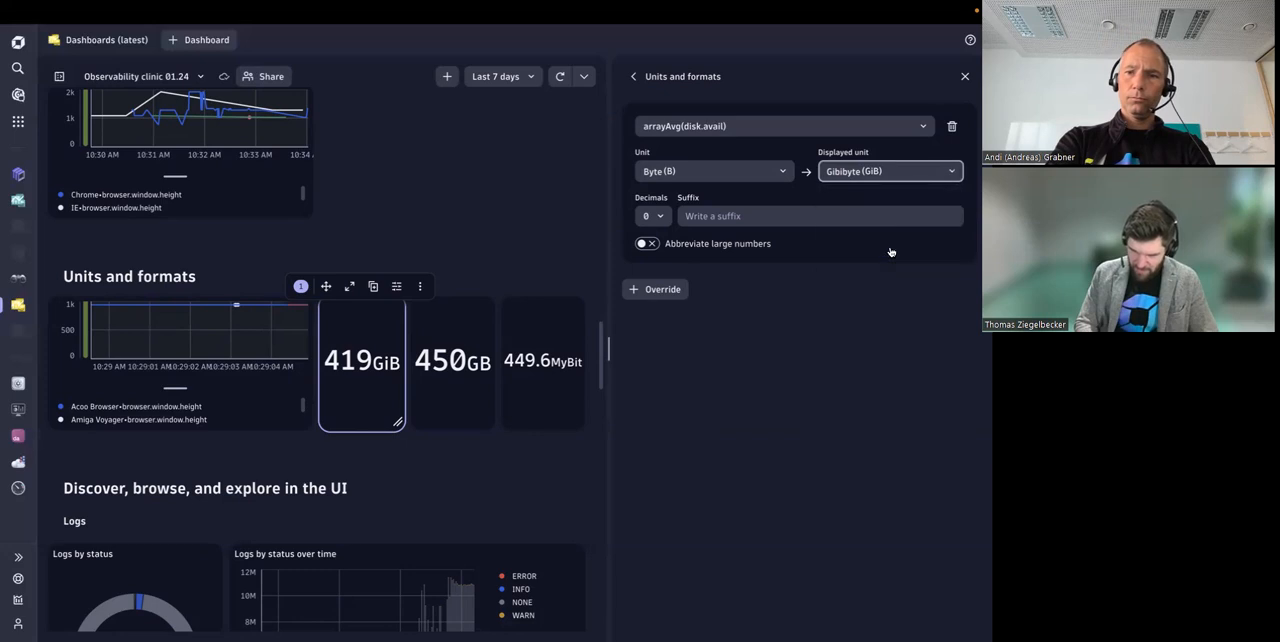
Step: Open the units and formats settings of the 450 GB single value tile
click(469, 385)
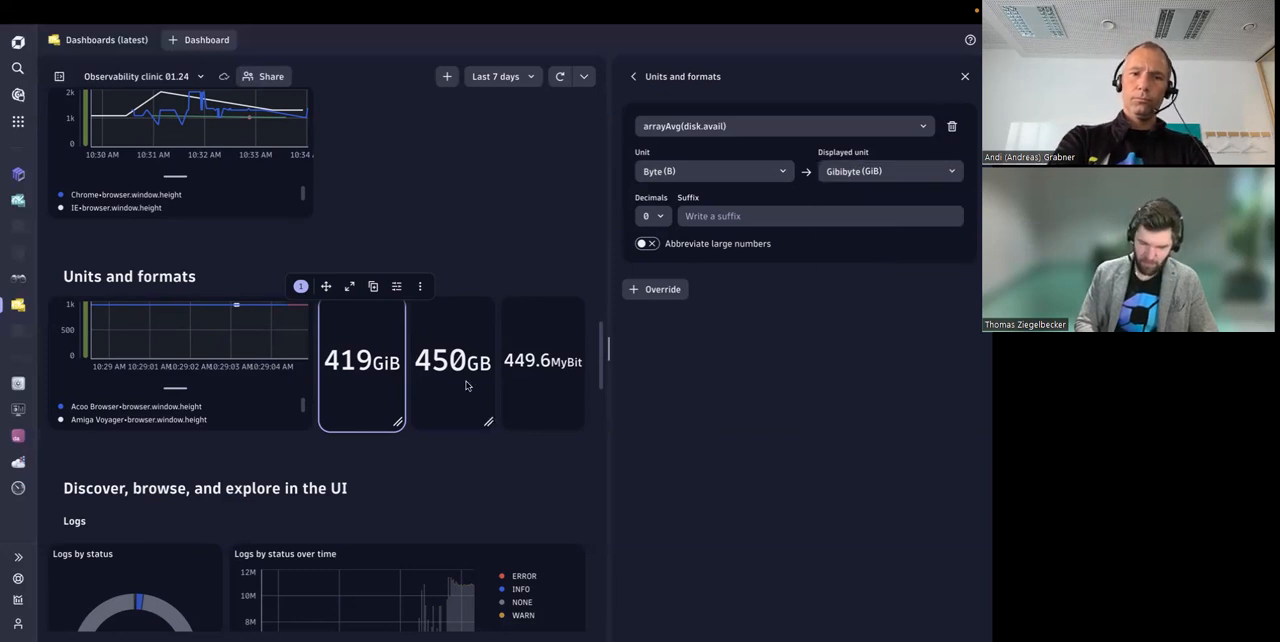
click(691, 116)
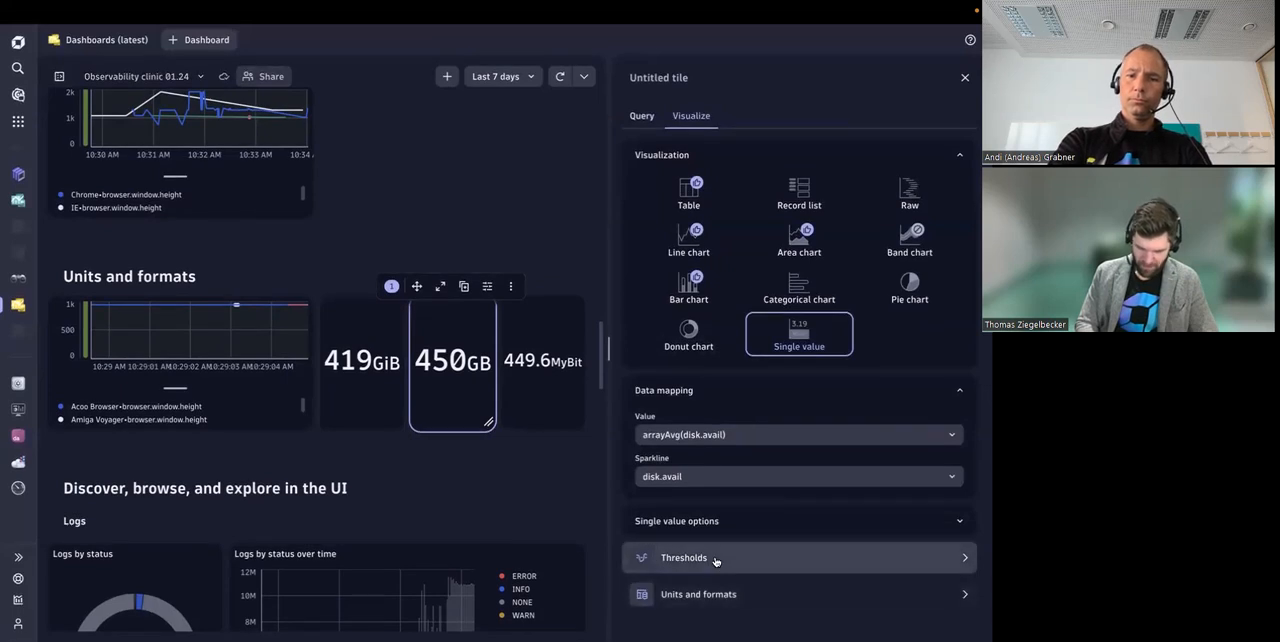
click(714, 598)
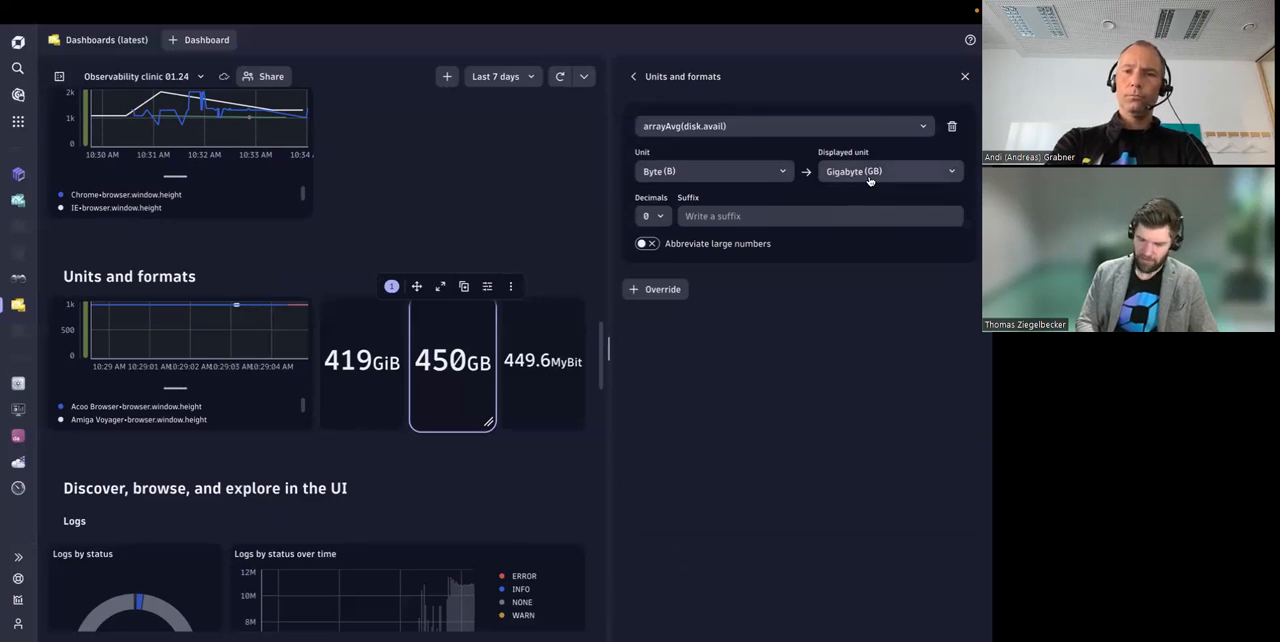
Step: Open the units and formats settings of the single value tile with the MyBit suffix
click(358, 387)
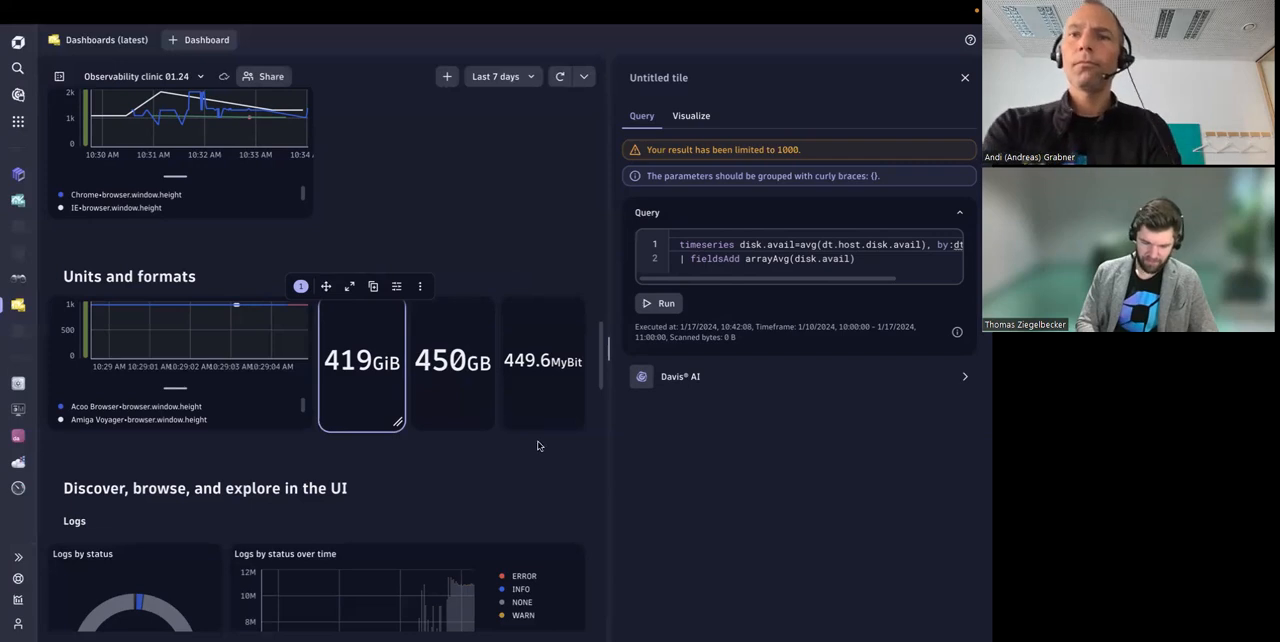
click(576, 383)
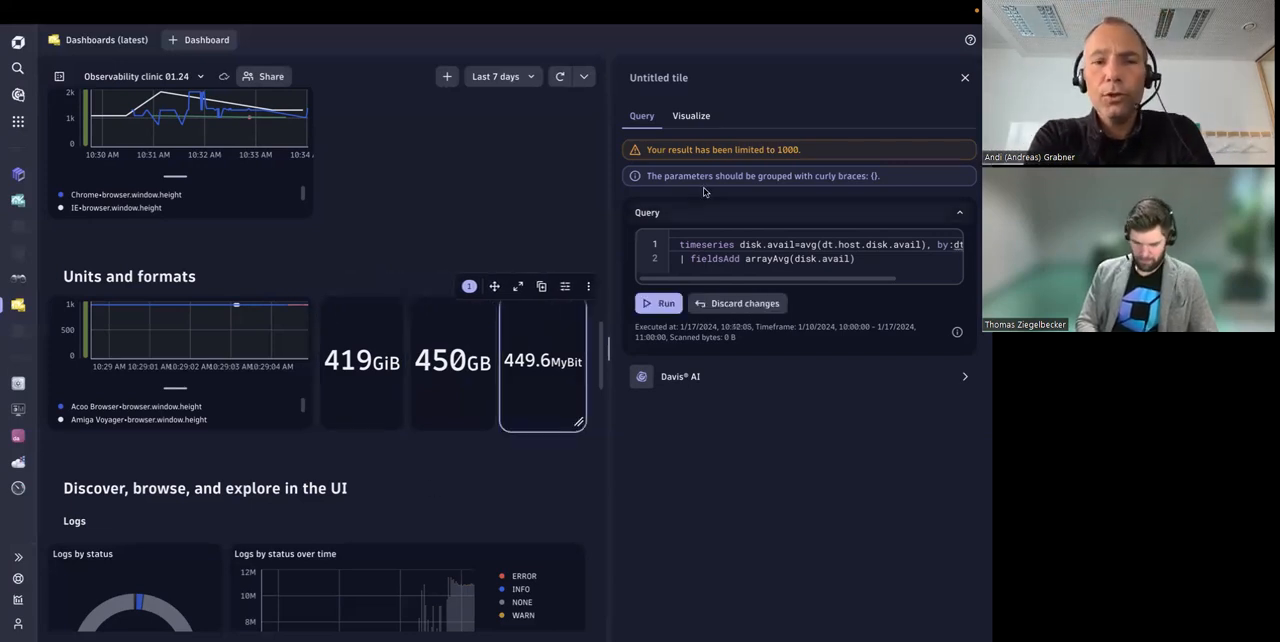
click(693, 124)
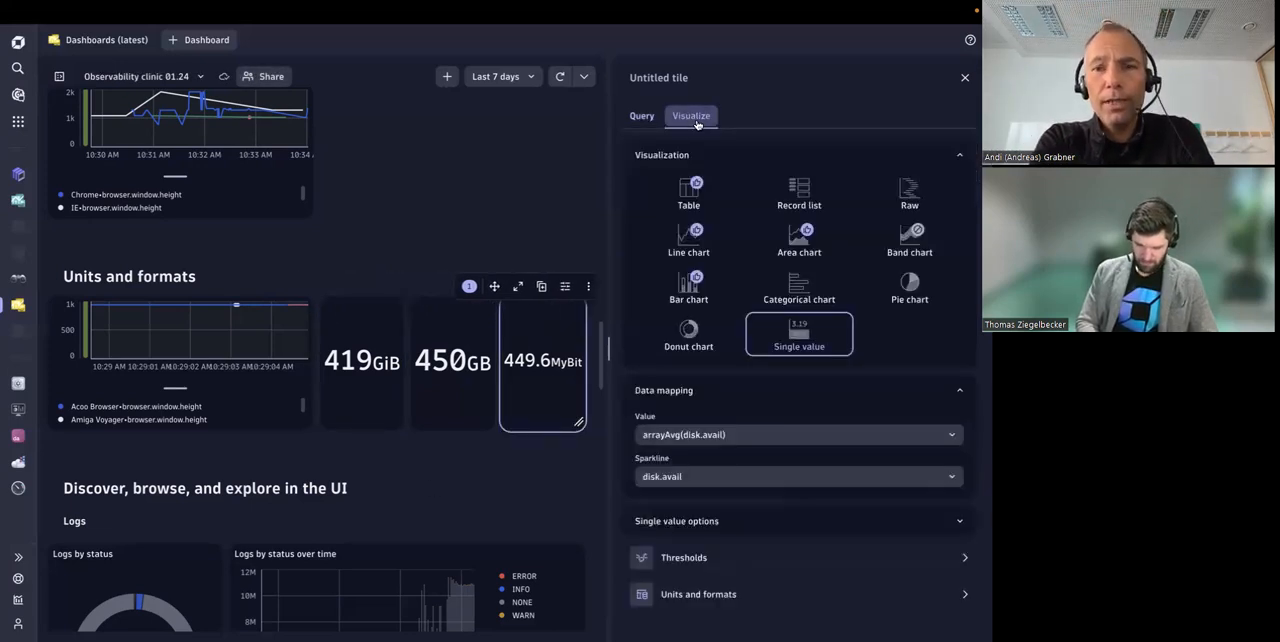
click(703, 592)
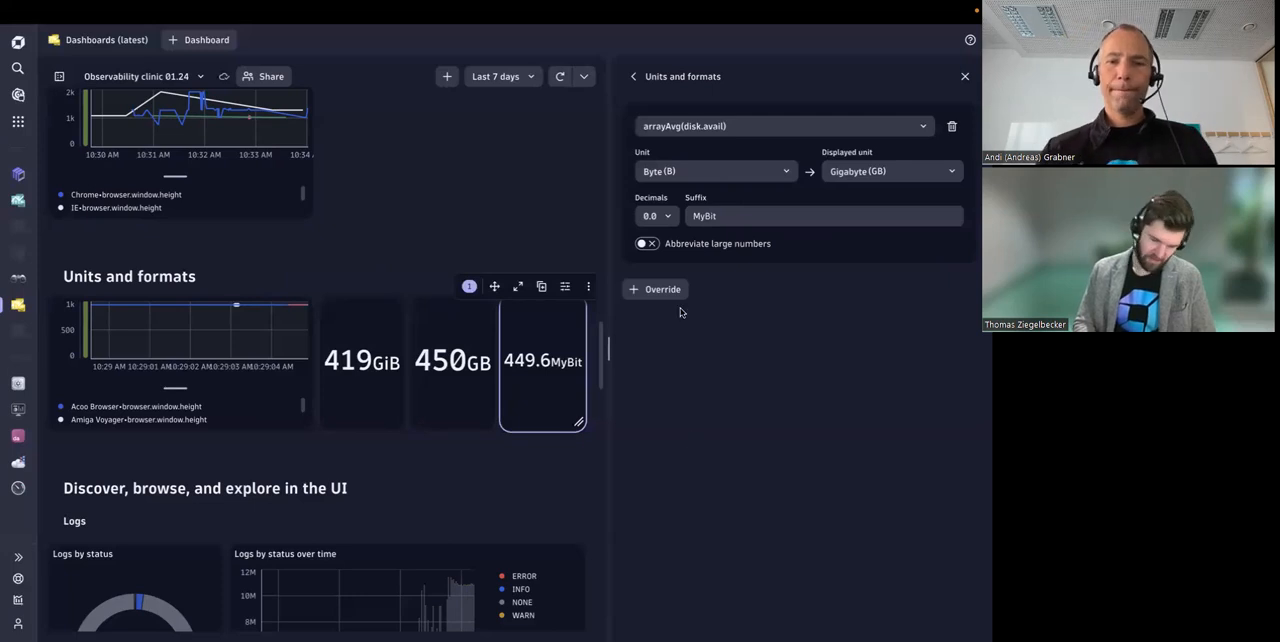
Step: Highlight the custom suffix text MyBit in the tile's override to inspect it
double_click(706, 217)
click(766, 216)
double_click(736, 215)
click(736, 215)
double_click(736, 215)
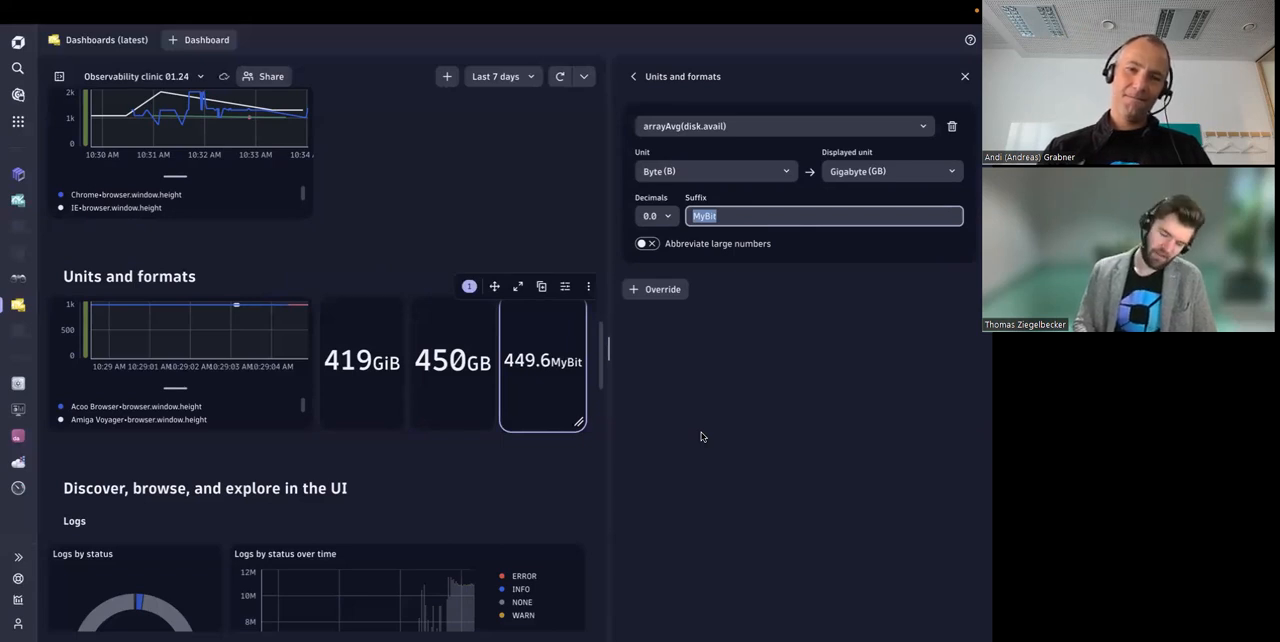
click(714, 217)
double_click(714, 217)
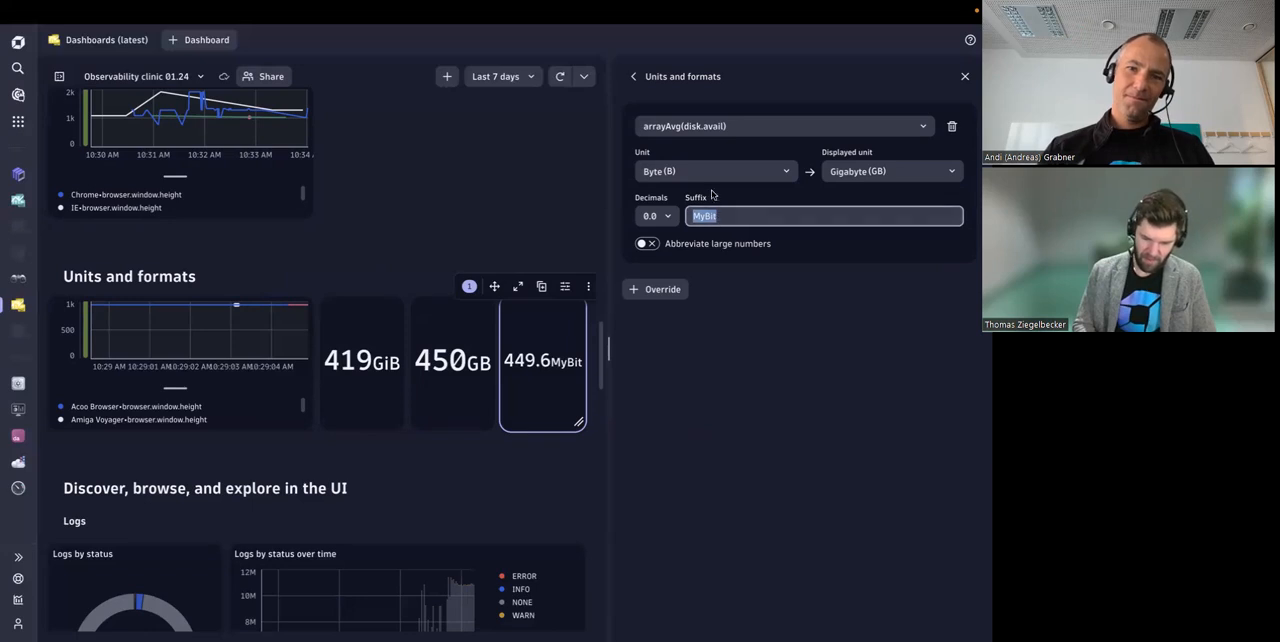
Step: Look through the source unit choices of the MyBit tile and return to its suffix
click(711, 174)
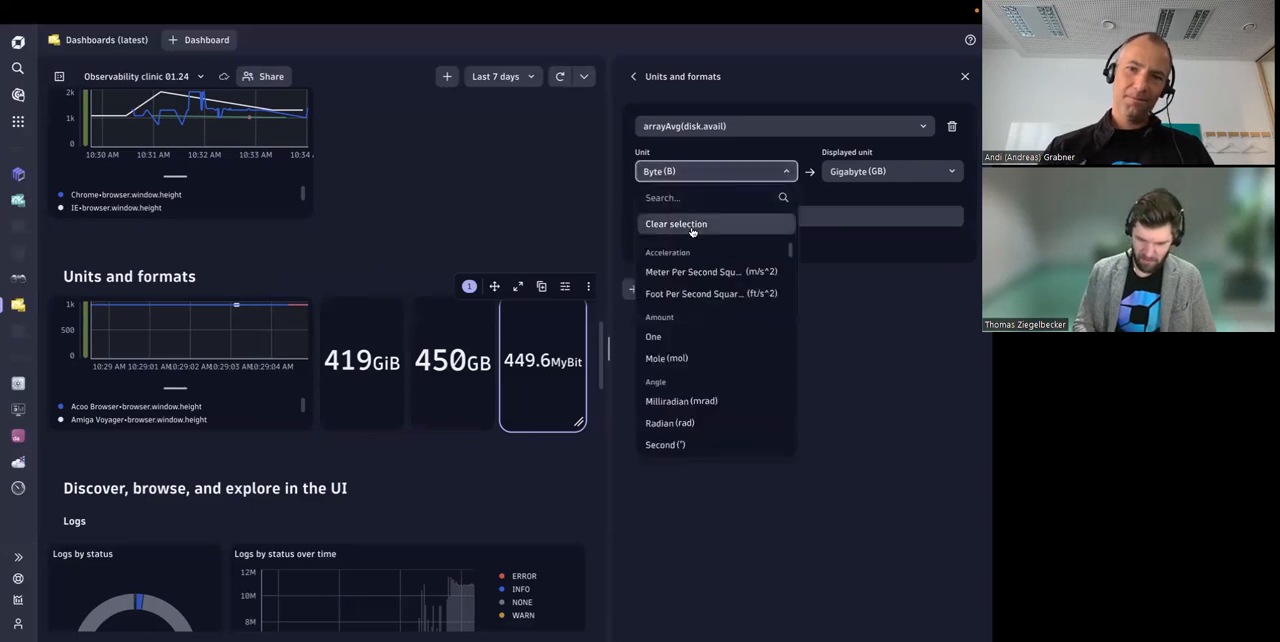
click(695, 197)
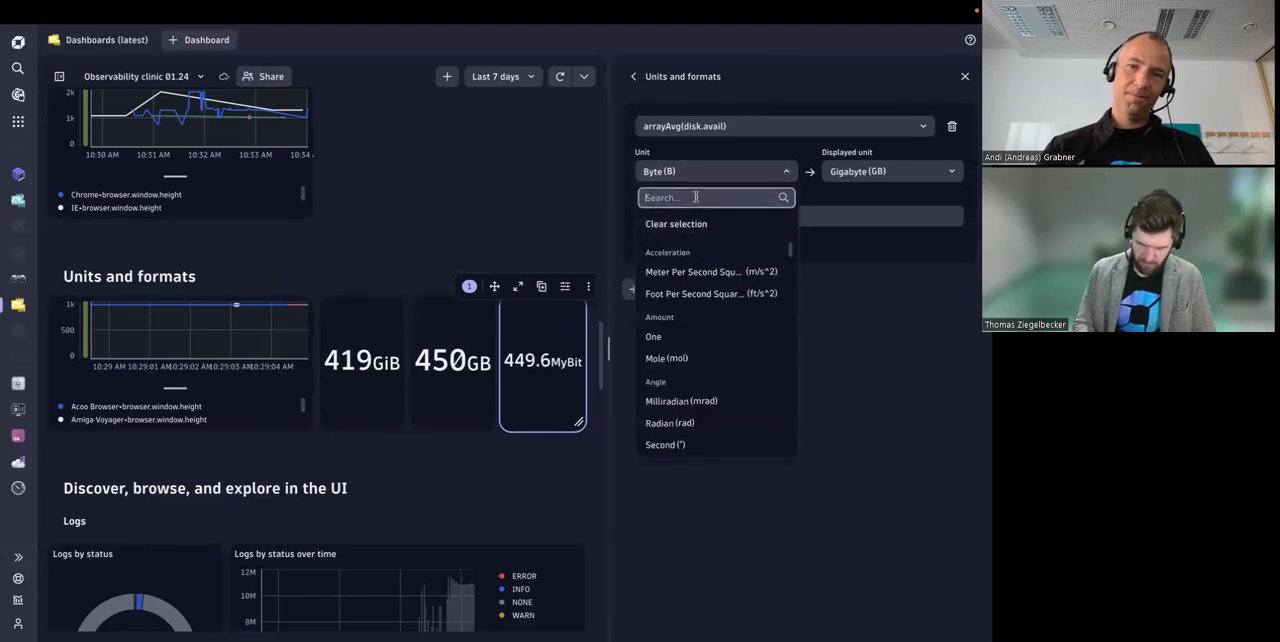
click(936, 288)
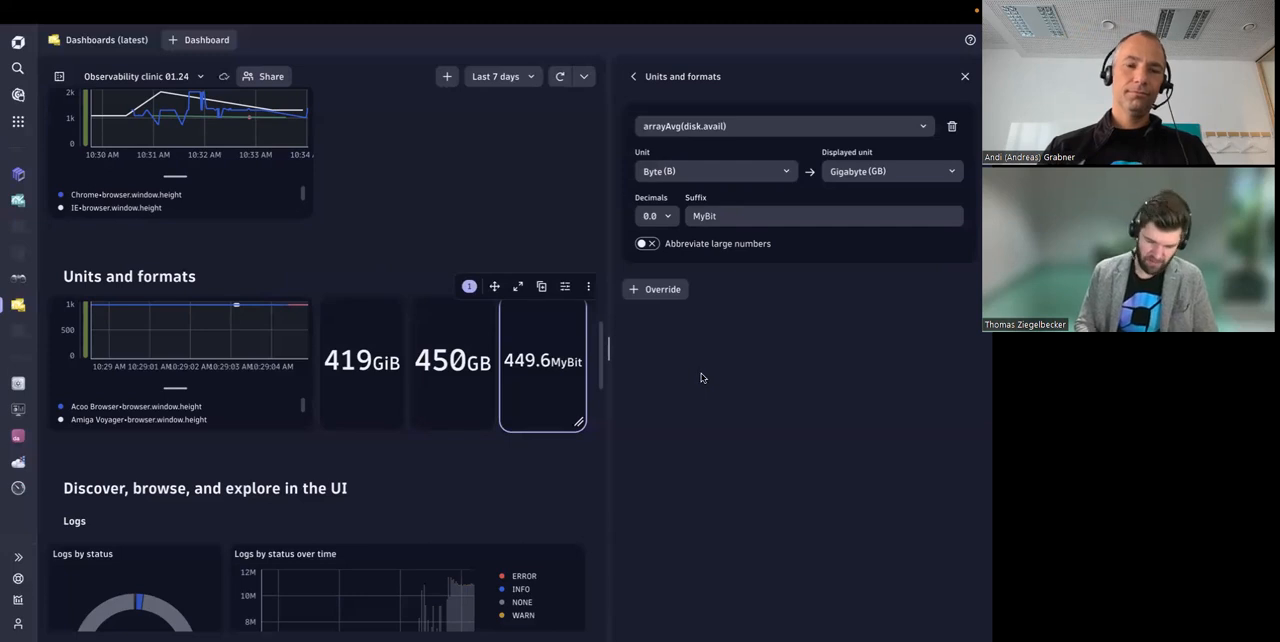
double_click(706, 218)
click(739, 355)
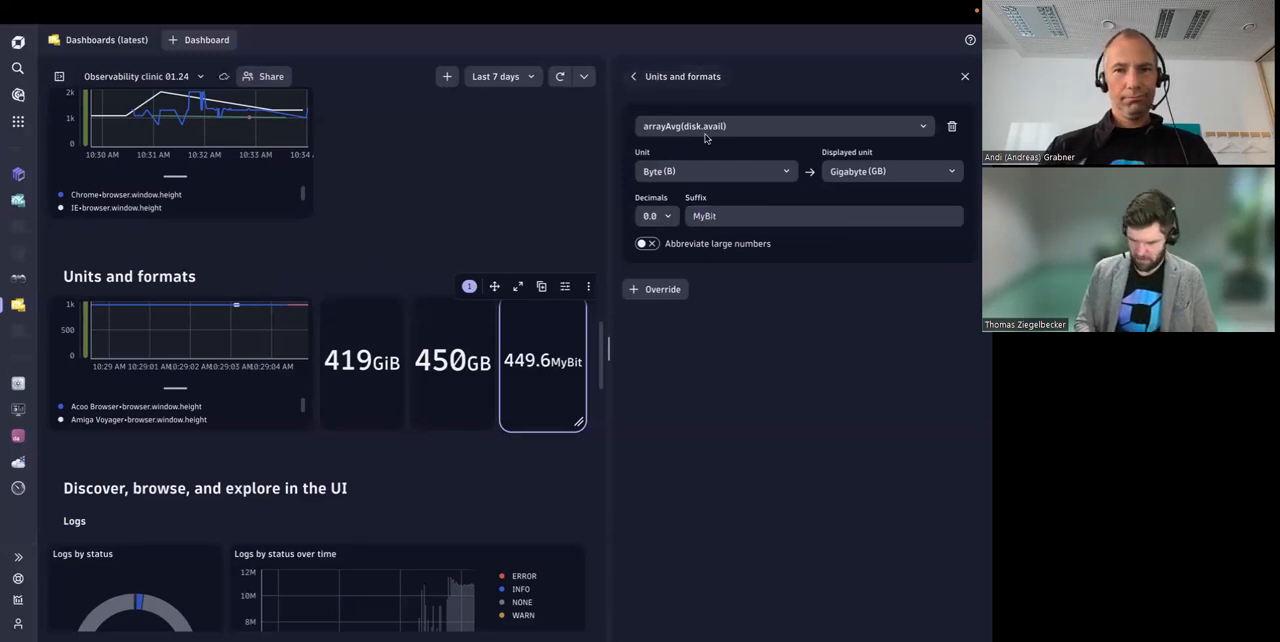
Step: Try two decimals (0.00) on the MyBit tile and restore one decimal (0.0)
click(670, 220)
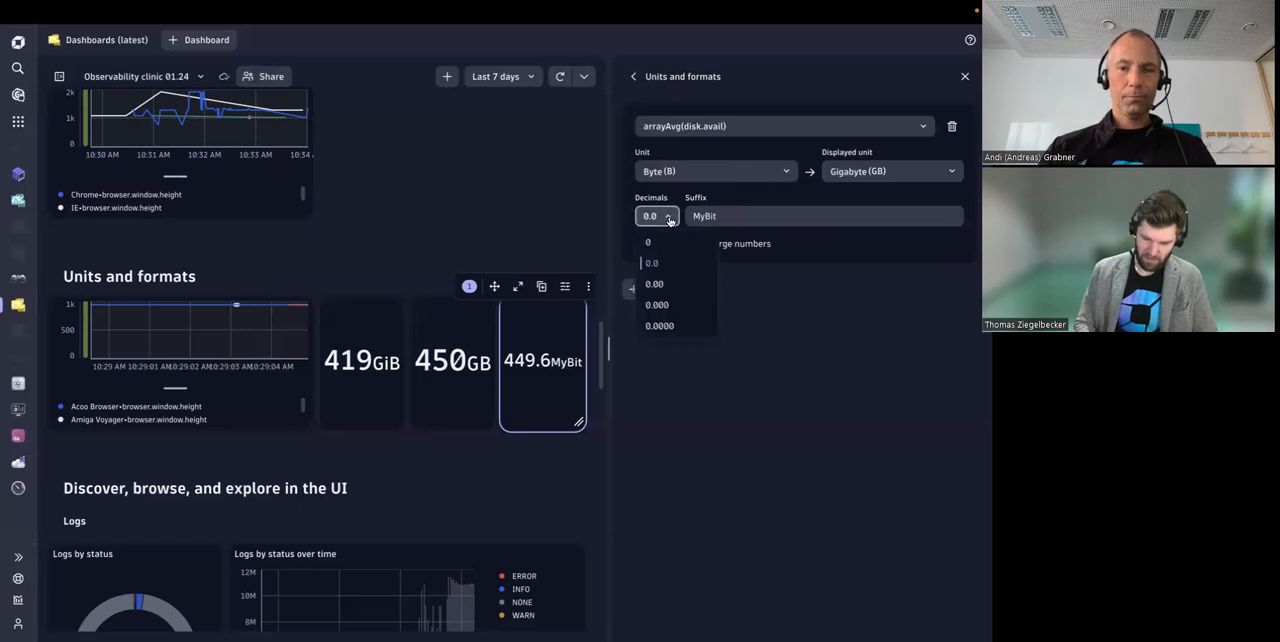
click(668, 292)
click(666, 222)
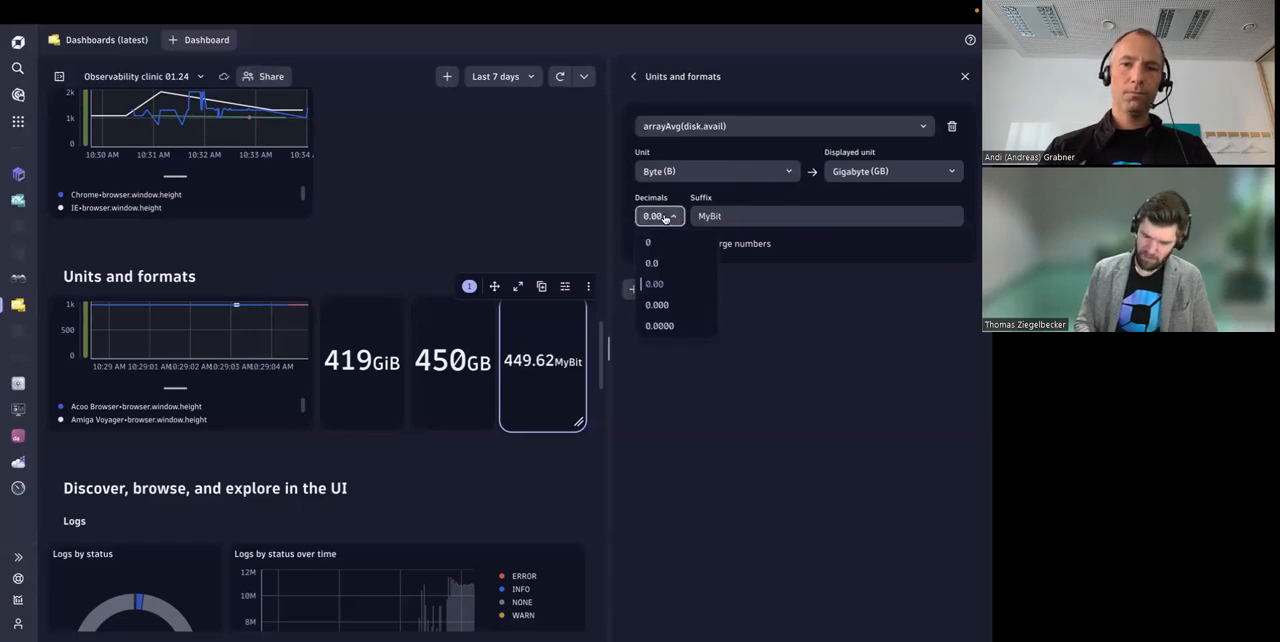
click(670, 264)
Step: Examine the suffix and decimal digit on the MyBit tile and the available decimals options
drag(550, 365, 582, 363)
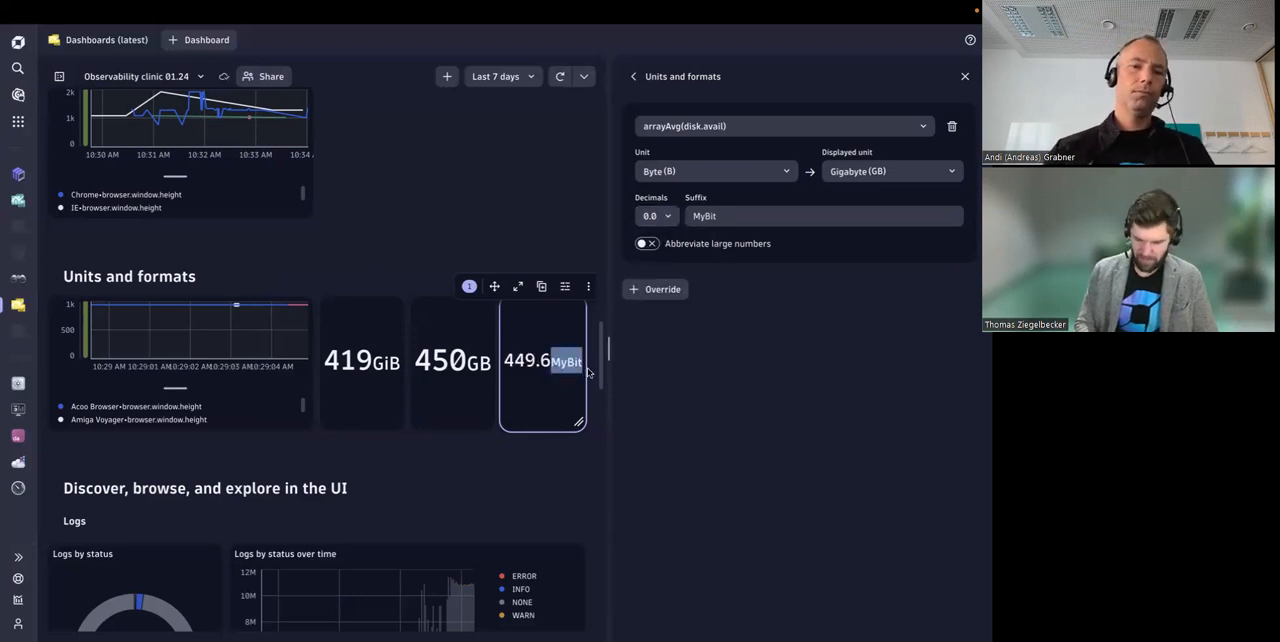
drag(534, 361, 549, 361)
click(650, 225)
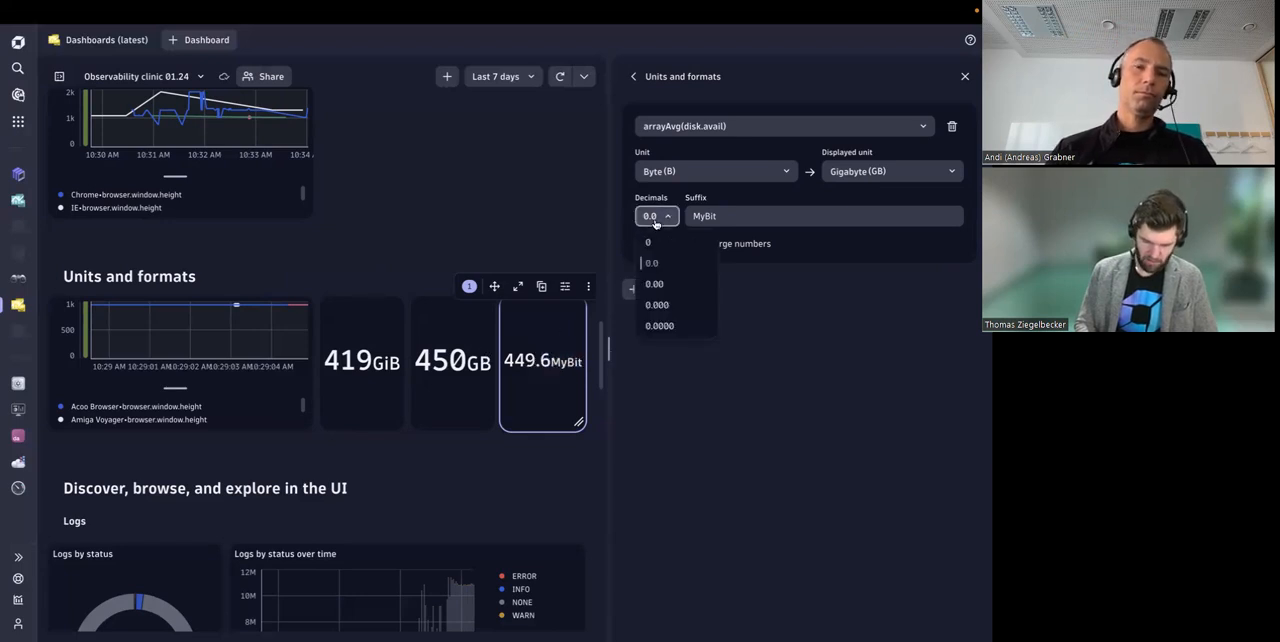
click(782, 315)
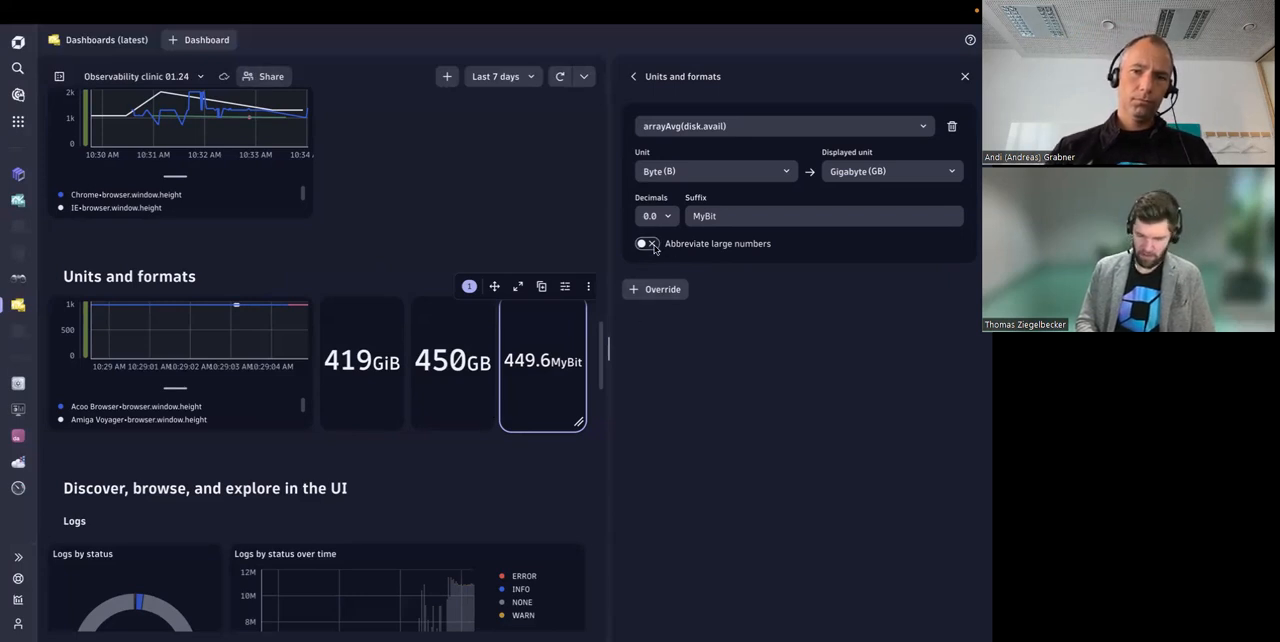
Step: Open the query settings of the Logs by status tile under Discover, browse, and explore in the UI
scroll(473, 459, down, 1)
scroll(473, 459, up, 1)
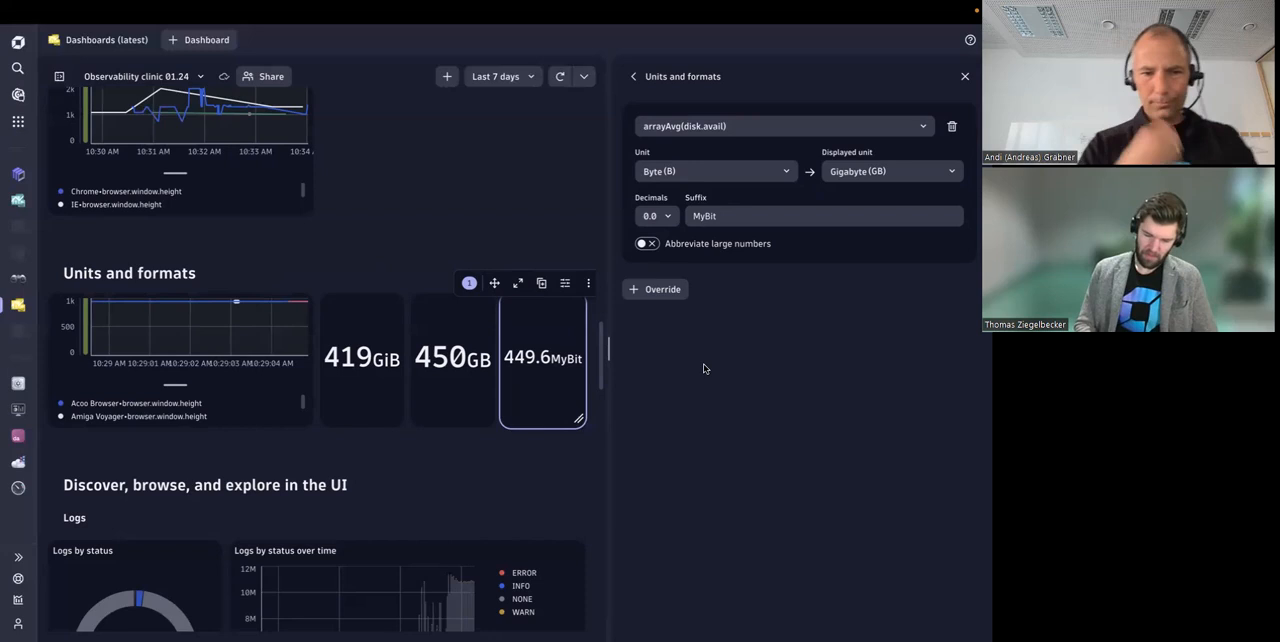
scroll(483, 390, down, 2)
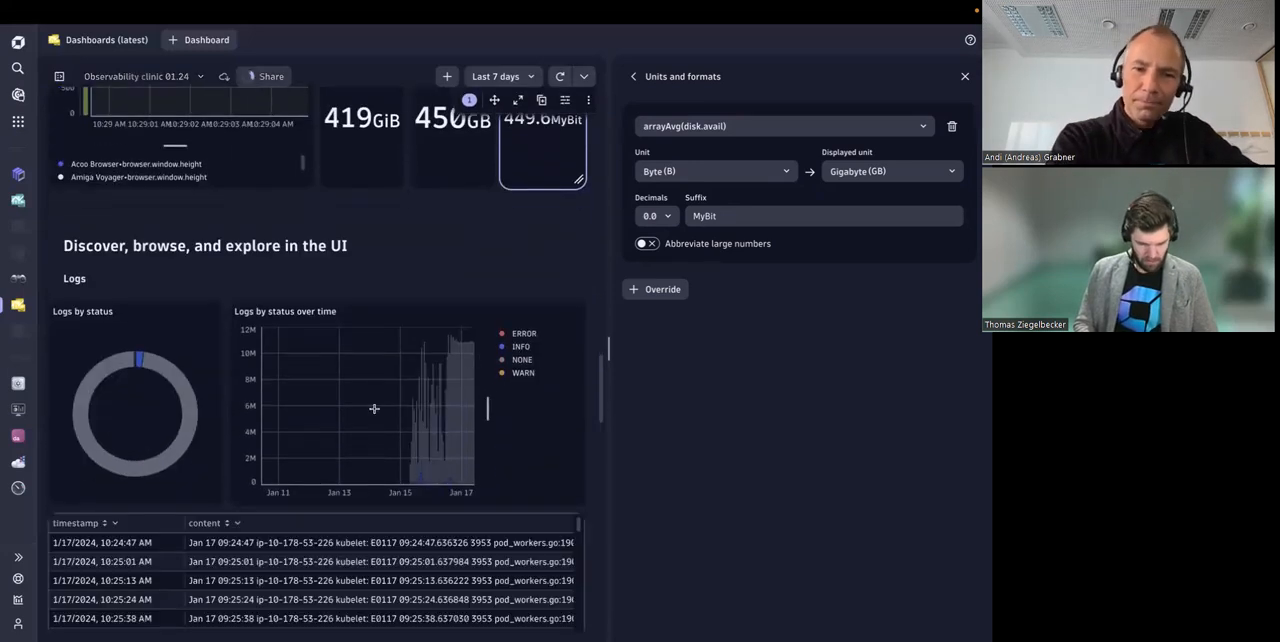
scroll(440, 269, down, 1)
scroll(410, 272, up, 1)
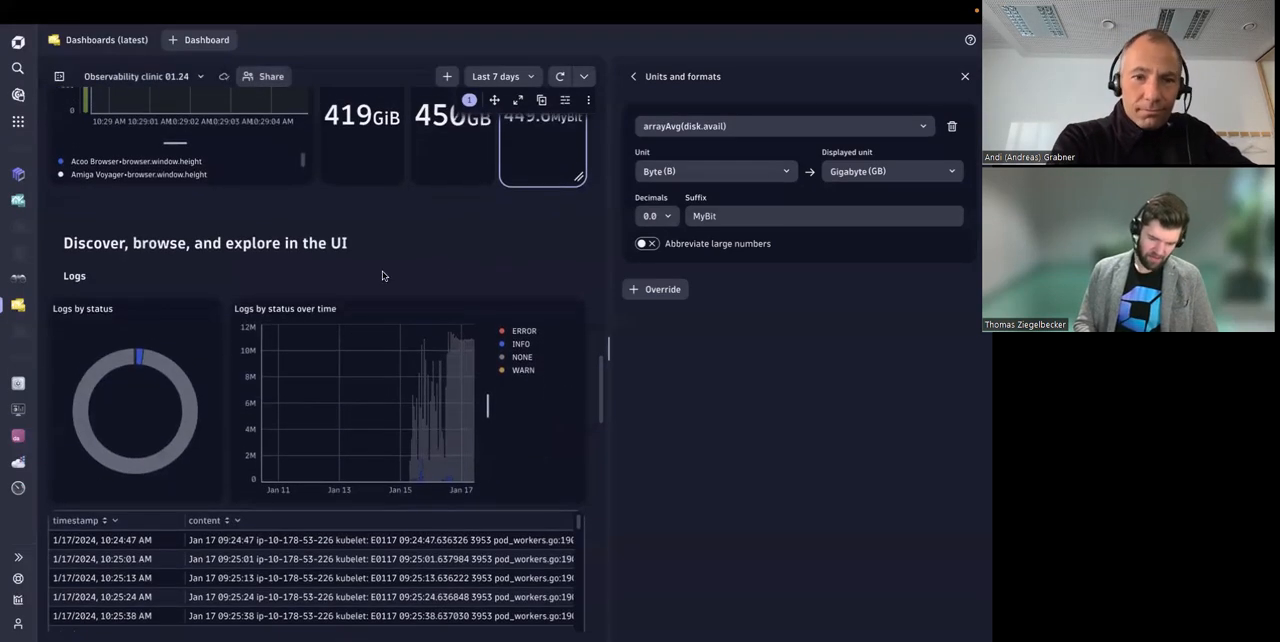
click(169, 326)
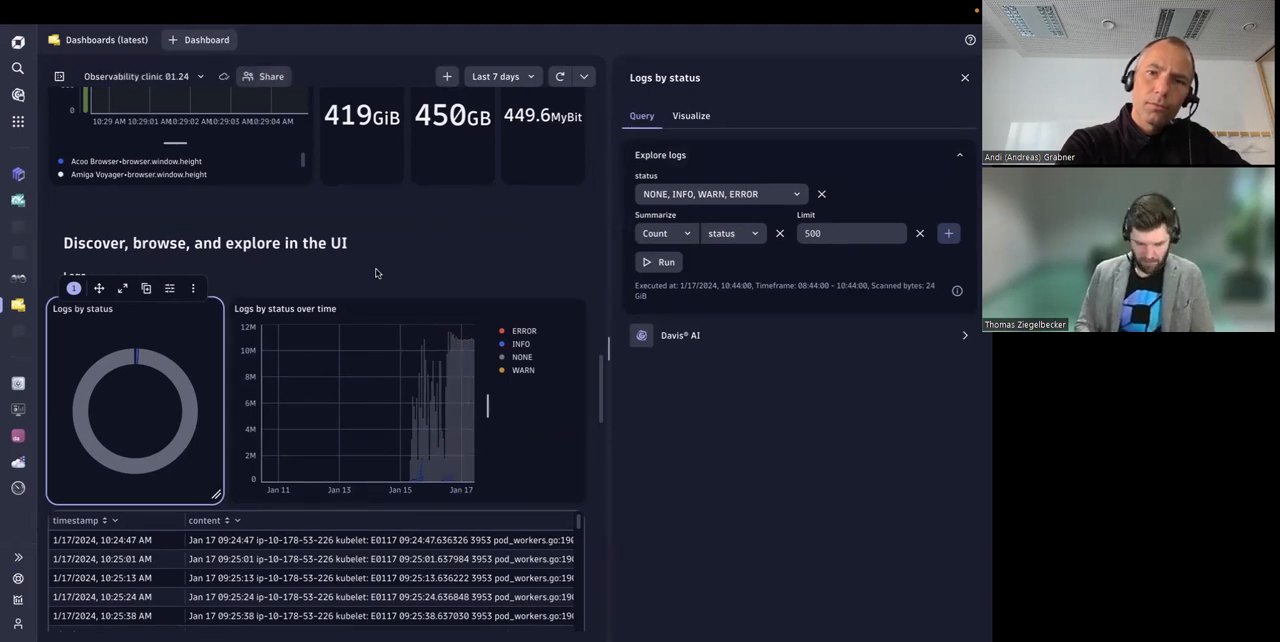
Step: Show the options for adding a dashboard tile and examine the Explore group with Logs and Metrics
click(447, 76)
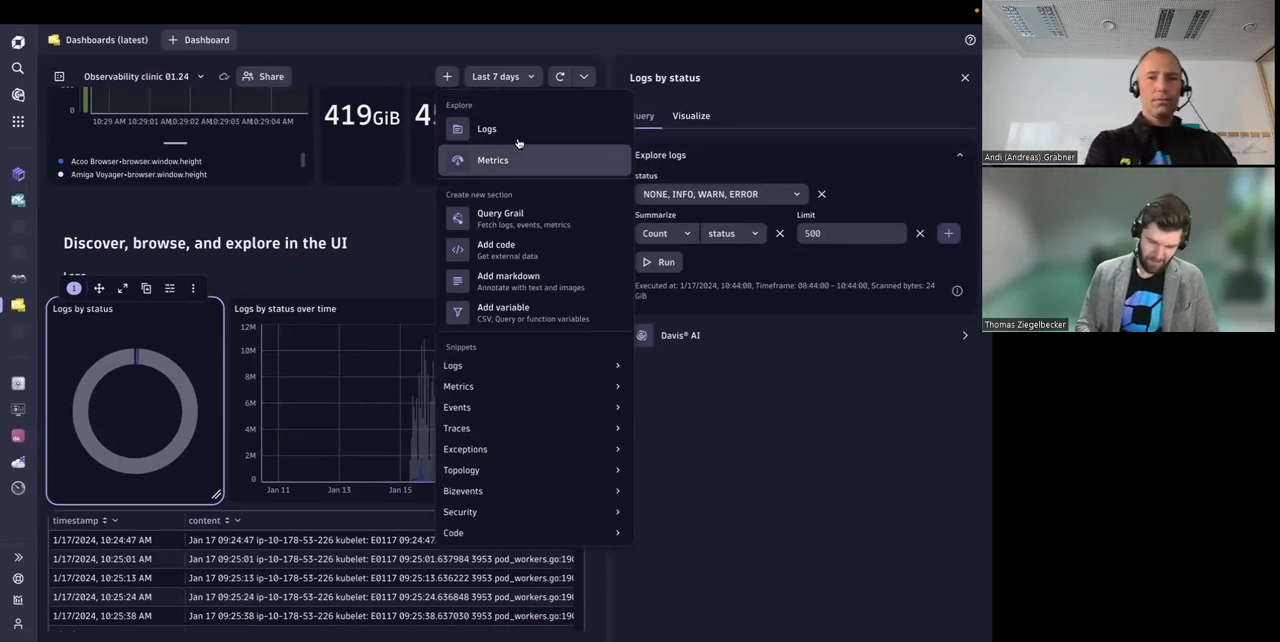
click(442, 84)
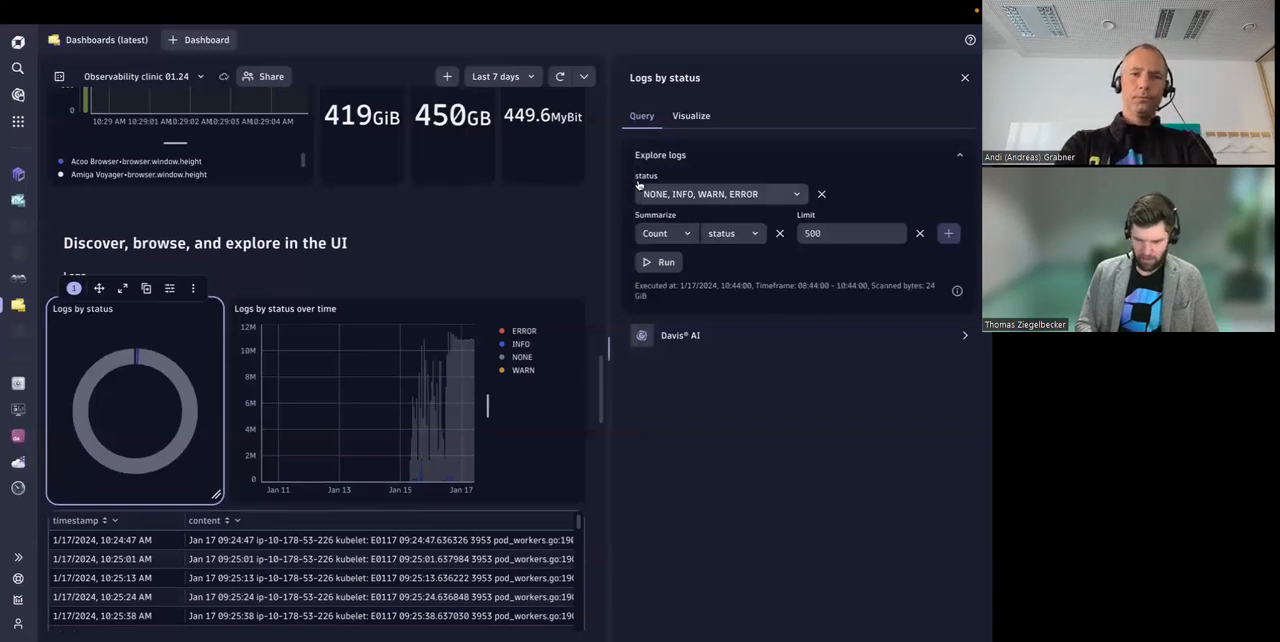
click(449, 78)
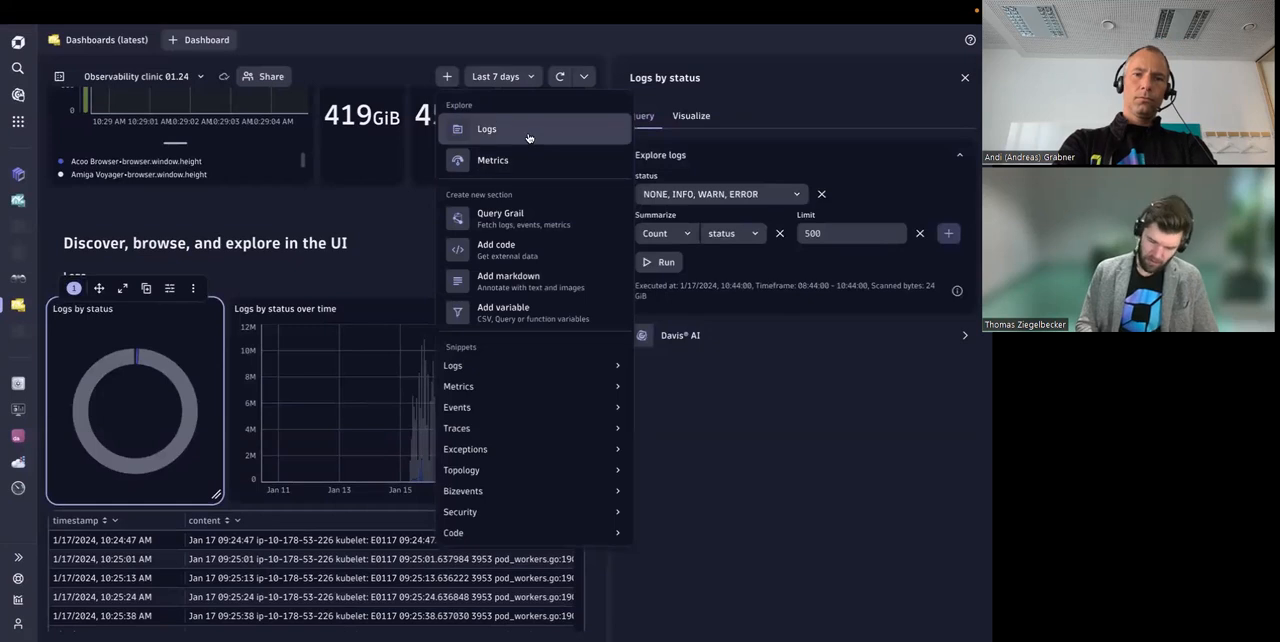
drag(442, 106, 470, 110)
click(477, 110)
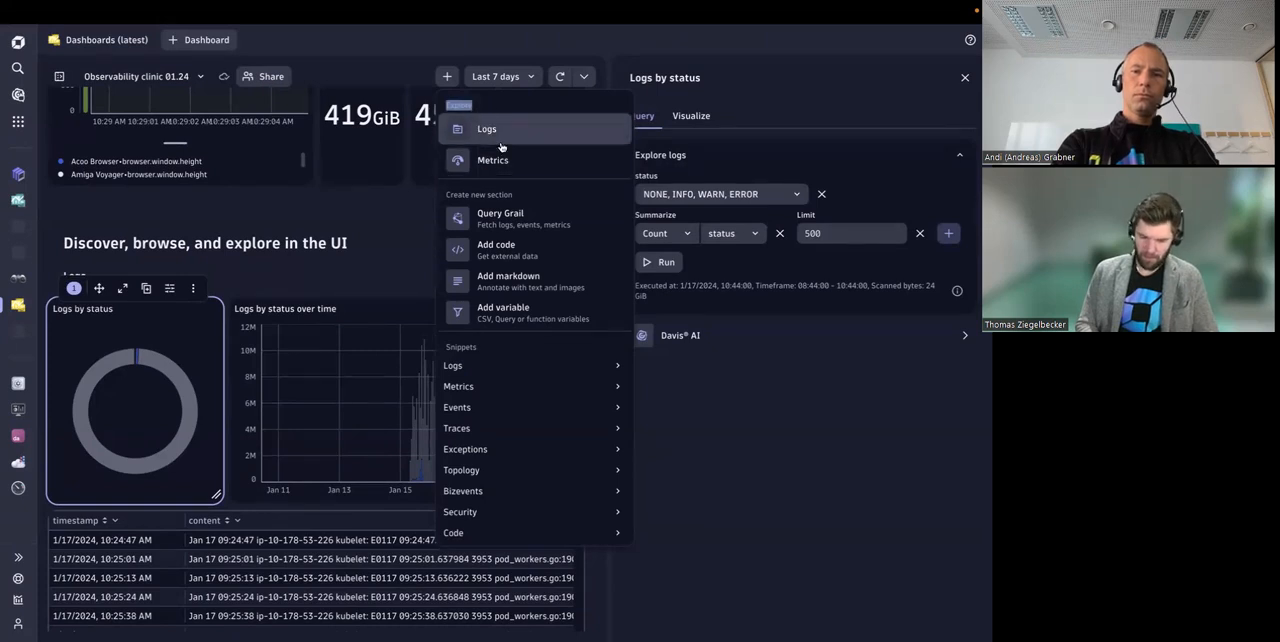
click(474, 112)
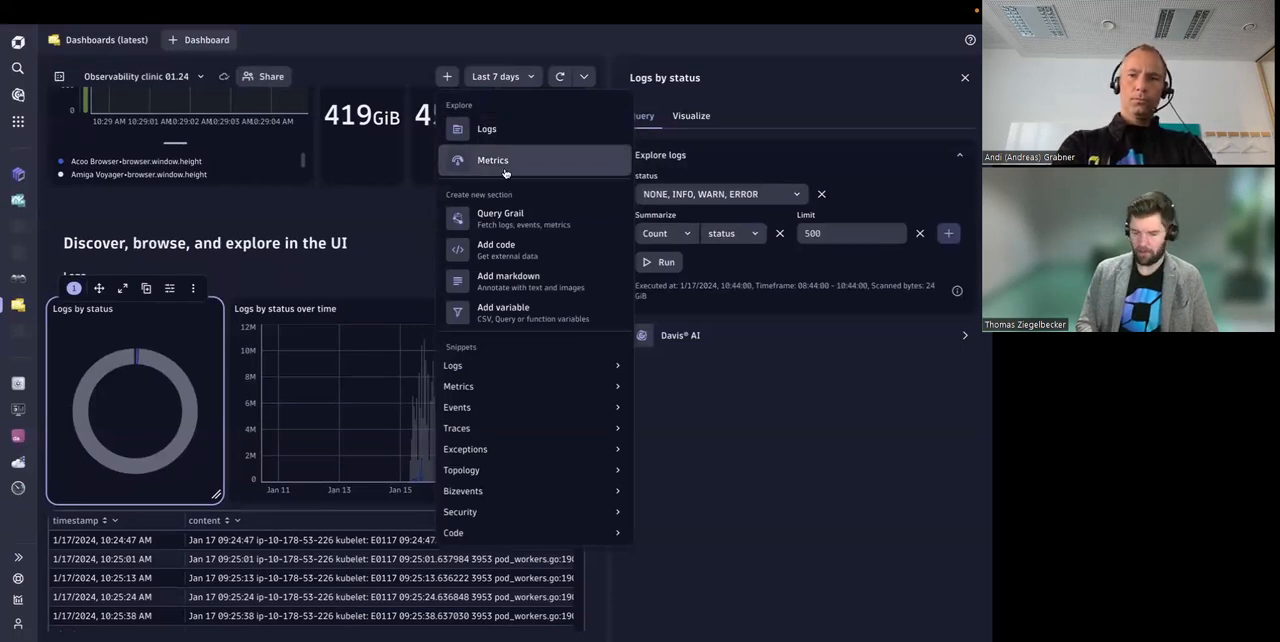
Step: Examine the commands and filters that can be added to the Logs by status query
click(185, 344)
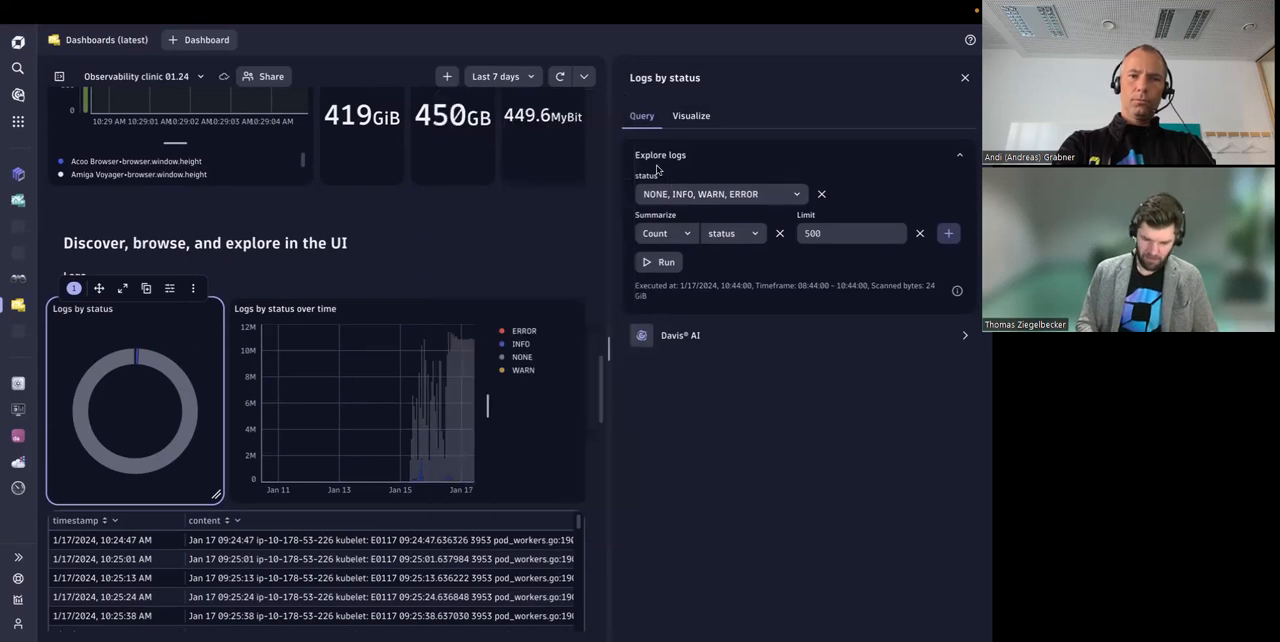
click(950, 234)
scroll(846, 376, down, 2)
scroll(846, 376, up, 2)
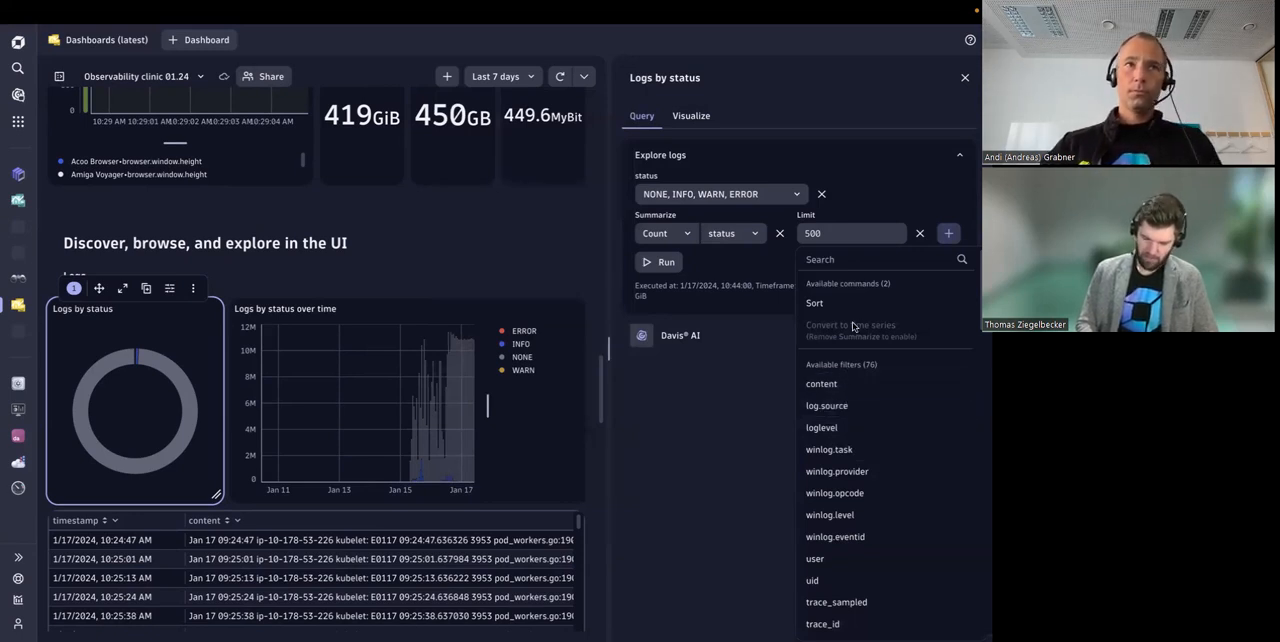
click(903, 189)
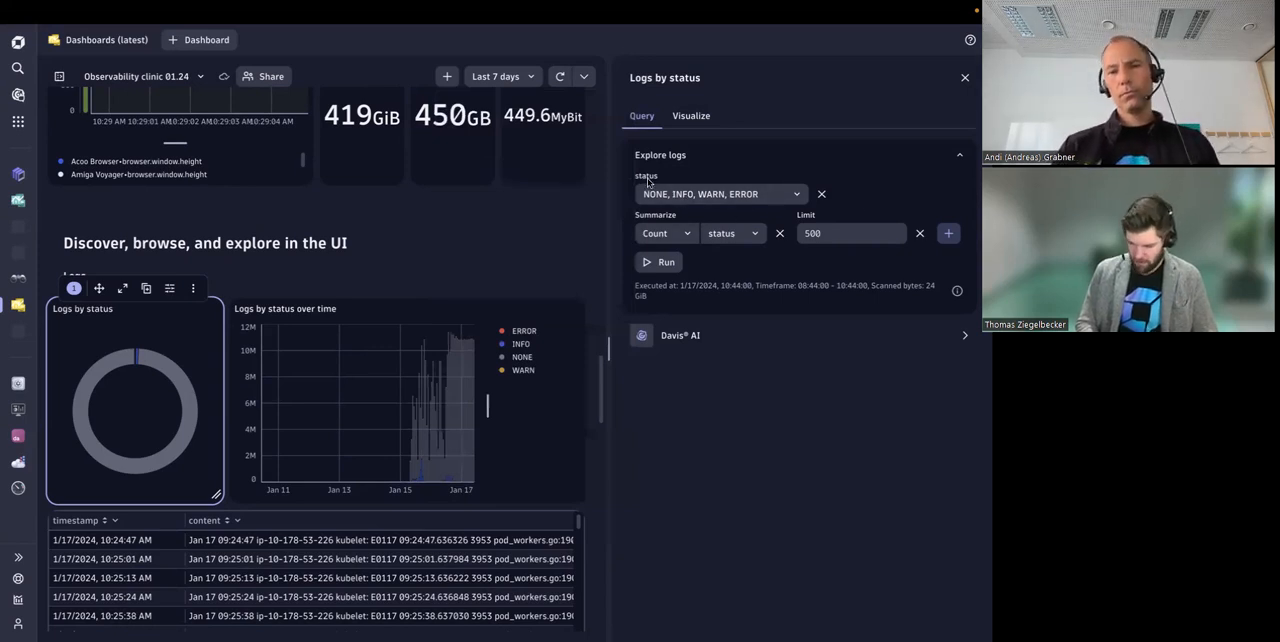
Step: Examine the selectable values of the status filter in the Logs by status query
click(655, 194)
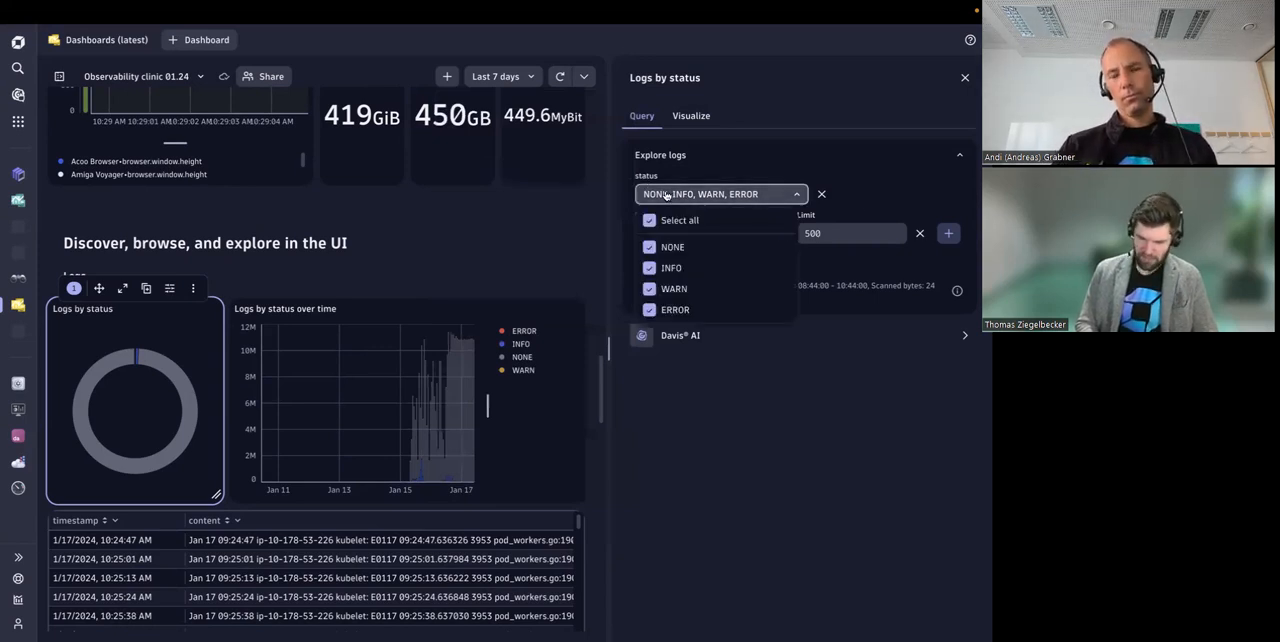
click(743, 164)
click(710, 159)
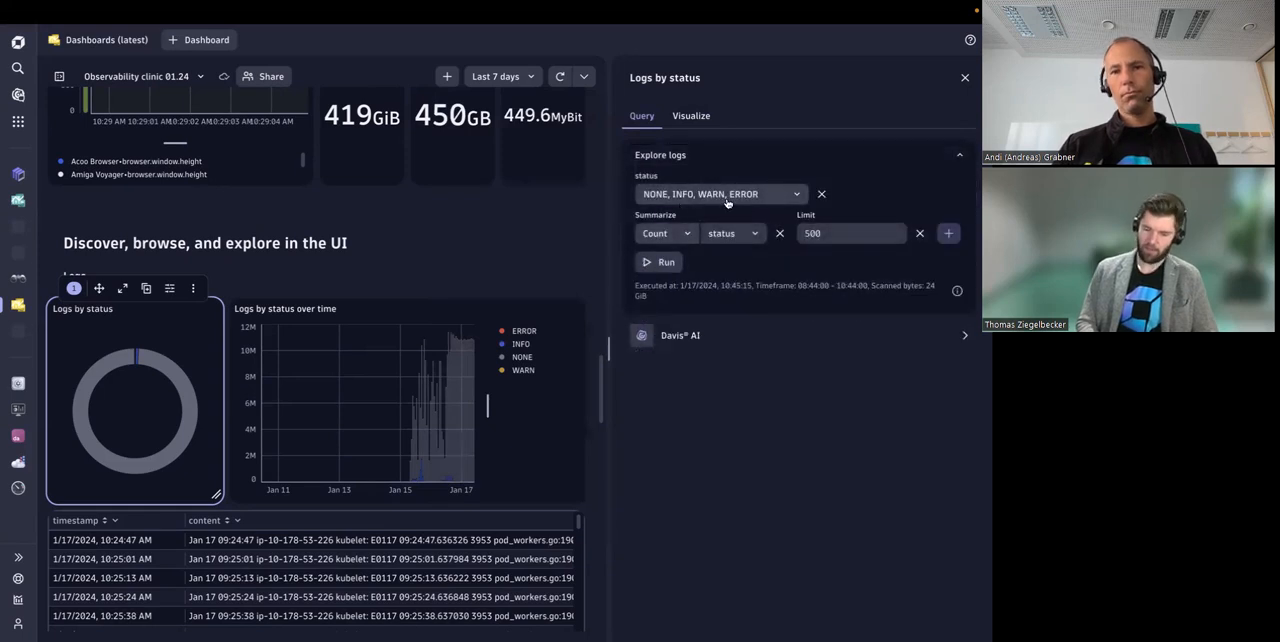
click(701, 197)
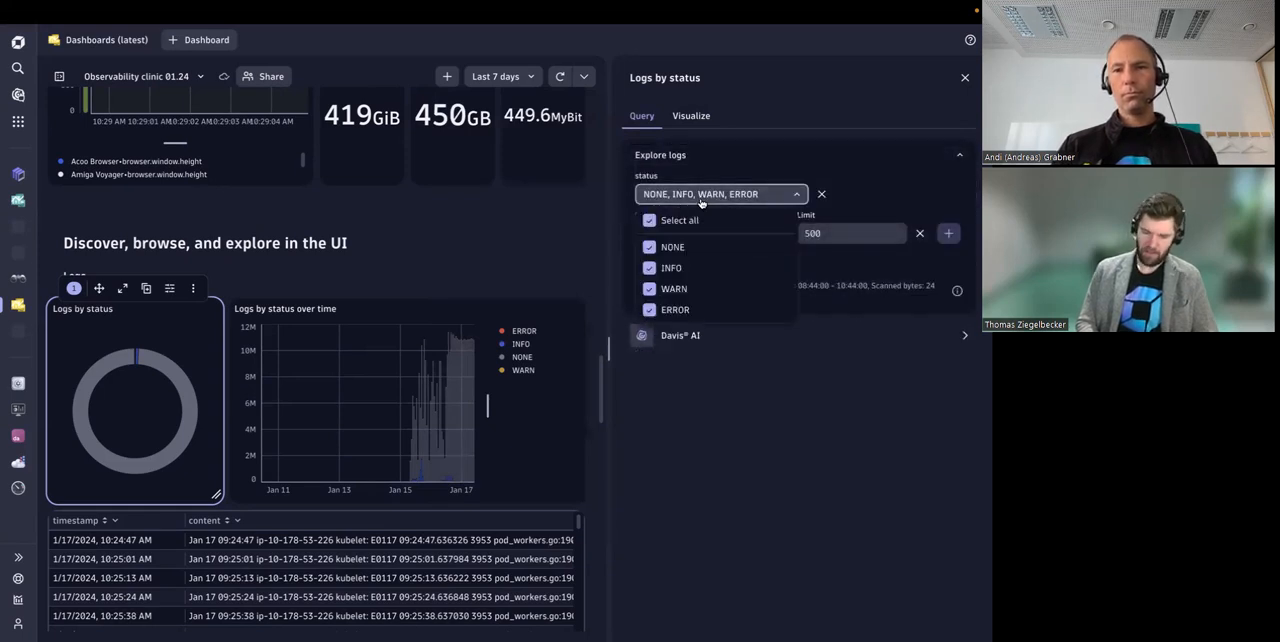
click(860, 169)
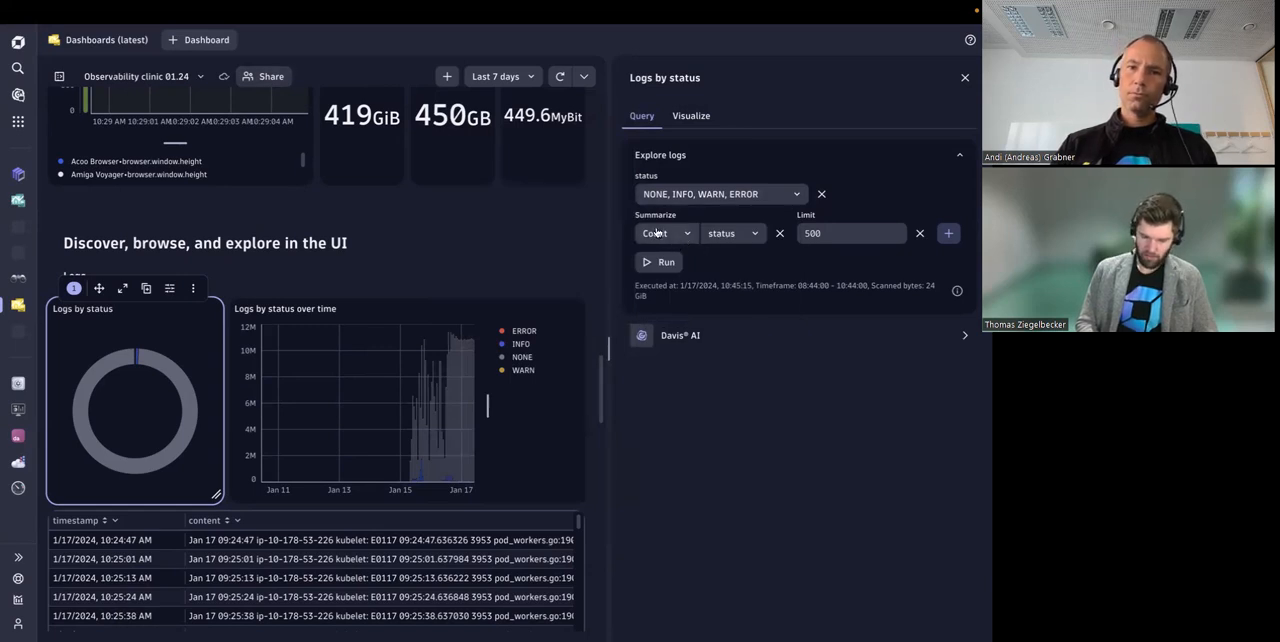
Step: Examine the fields available for grouping the Count summary in the Logs by status query
click(741, 241)
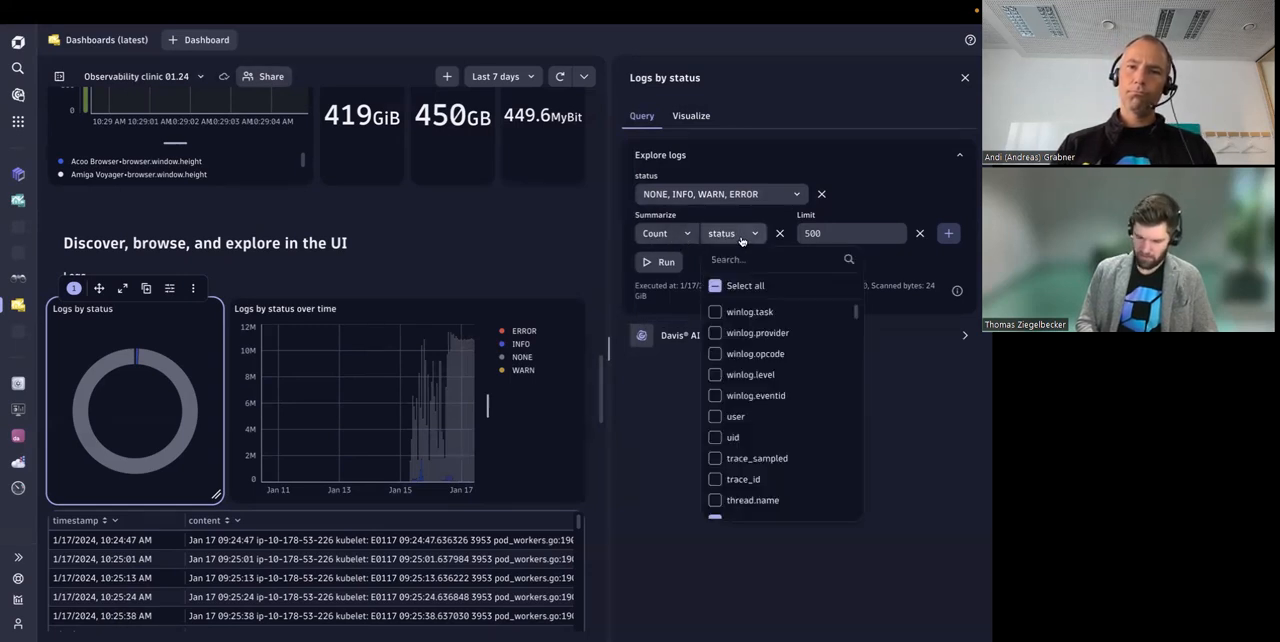
click(805, 160)
click(807, 162)
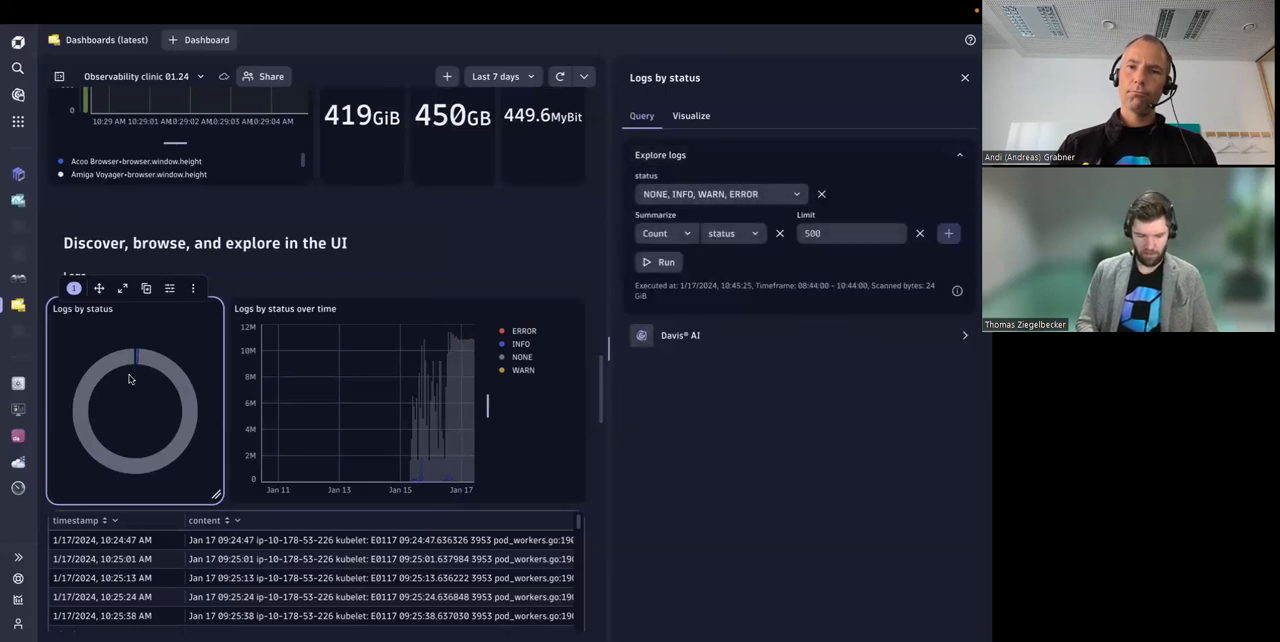
mouse_move(177, 370)
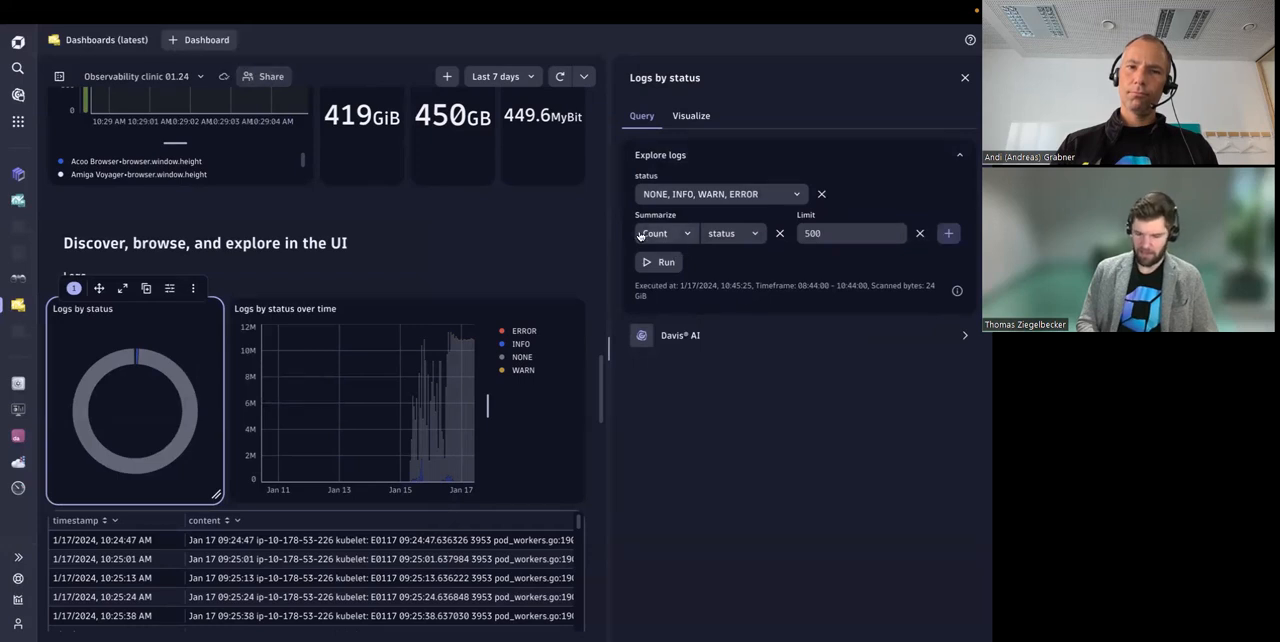
click(736, 233)
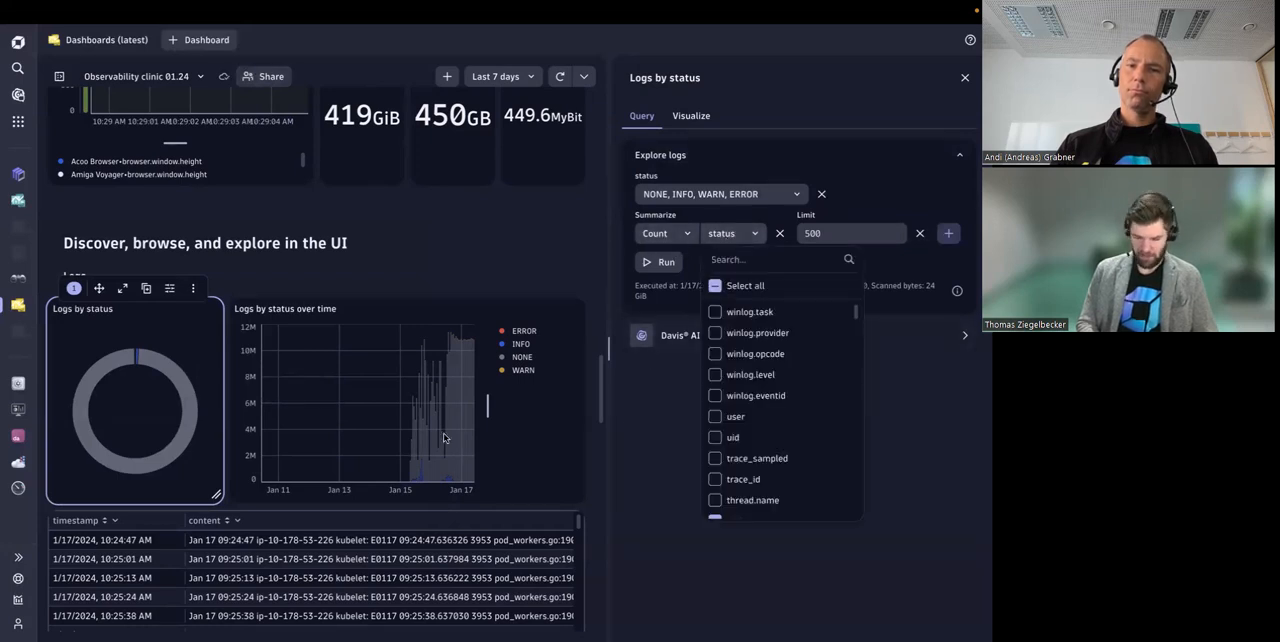
click(279, 284)
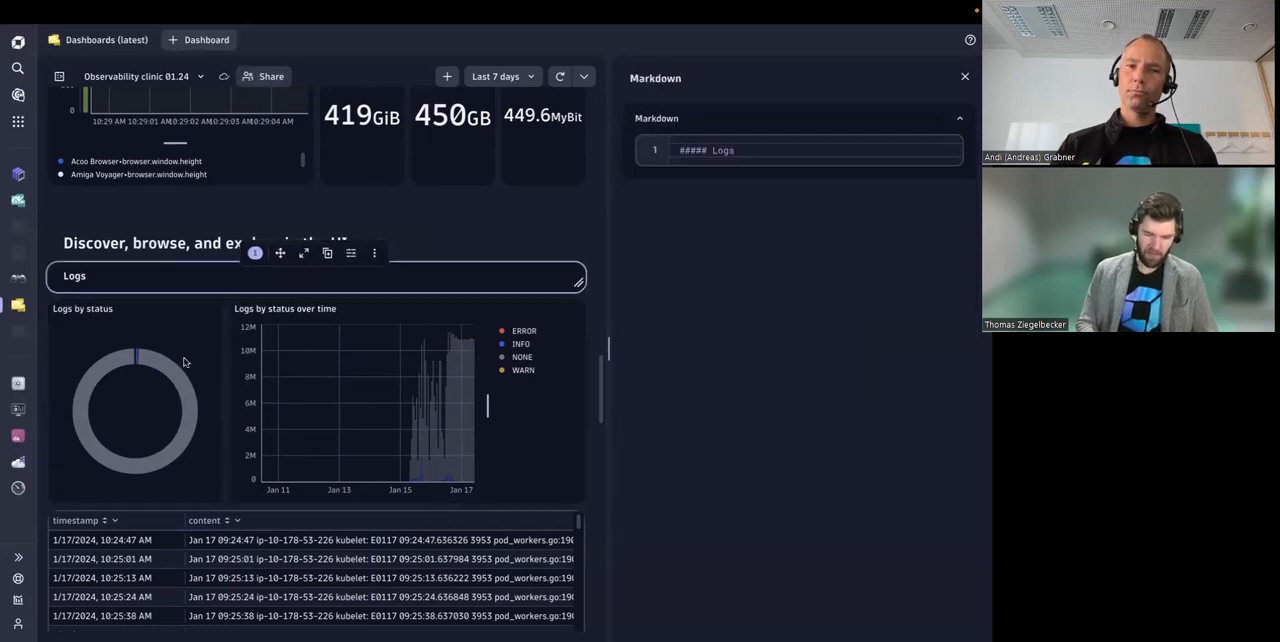
click(183, 362)
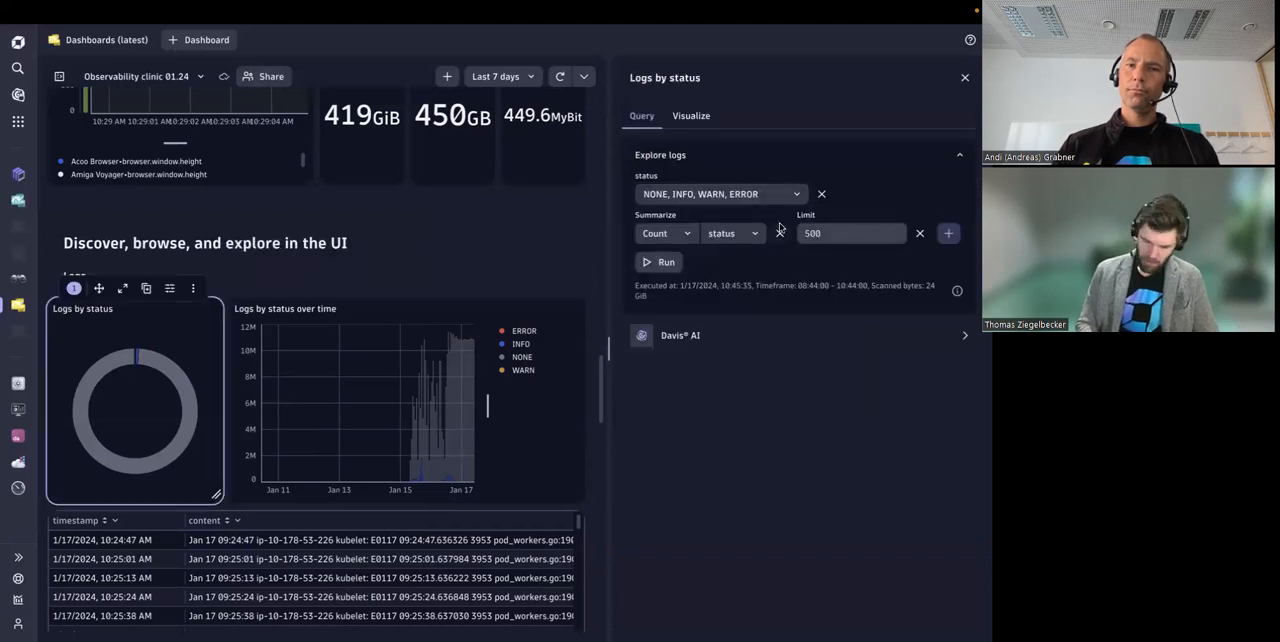
Step: Examine the Limit setting of the Logs by status query and look through the full list of available filters
click(827, 233)
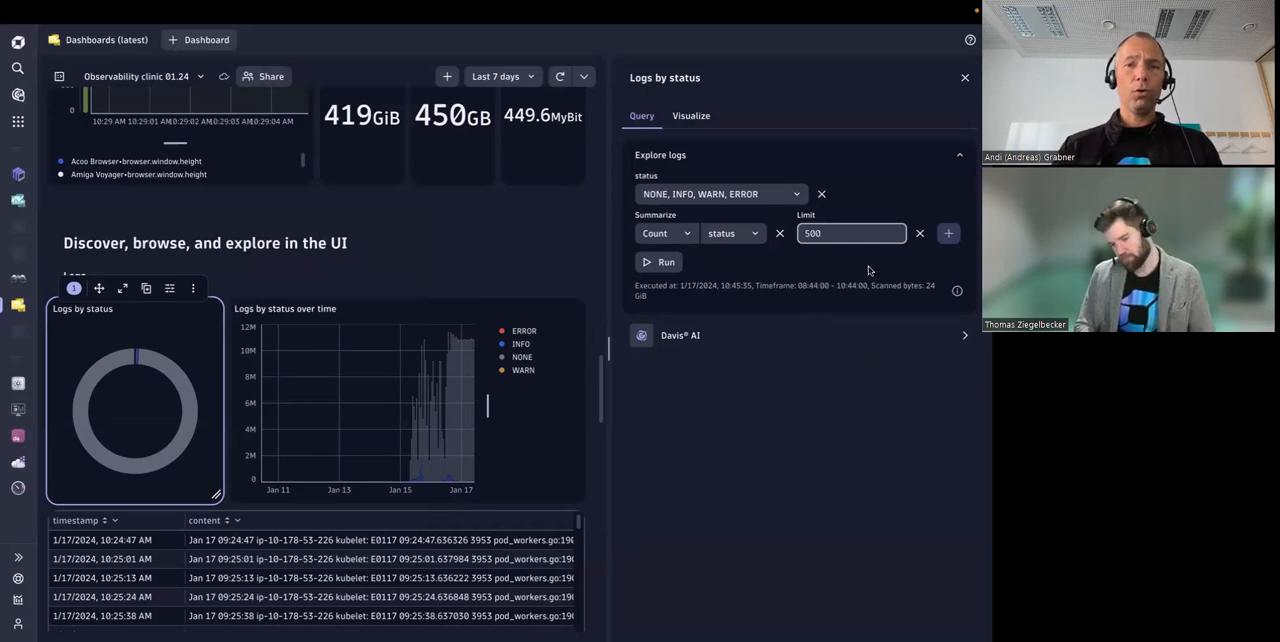
click(946, 235)
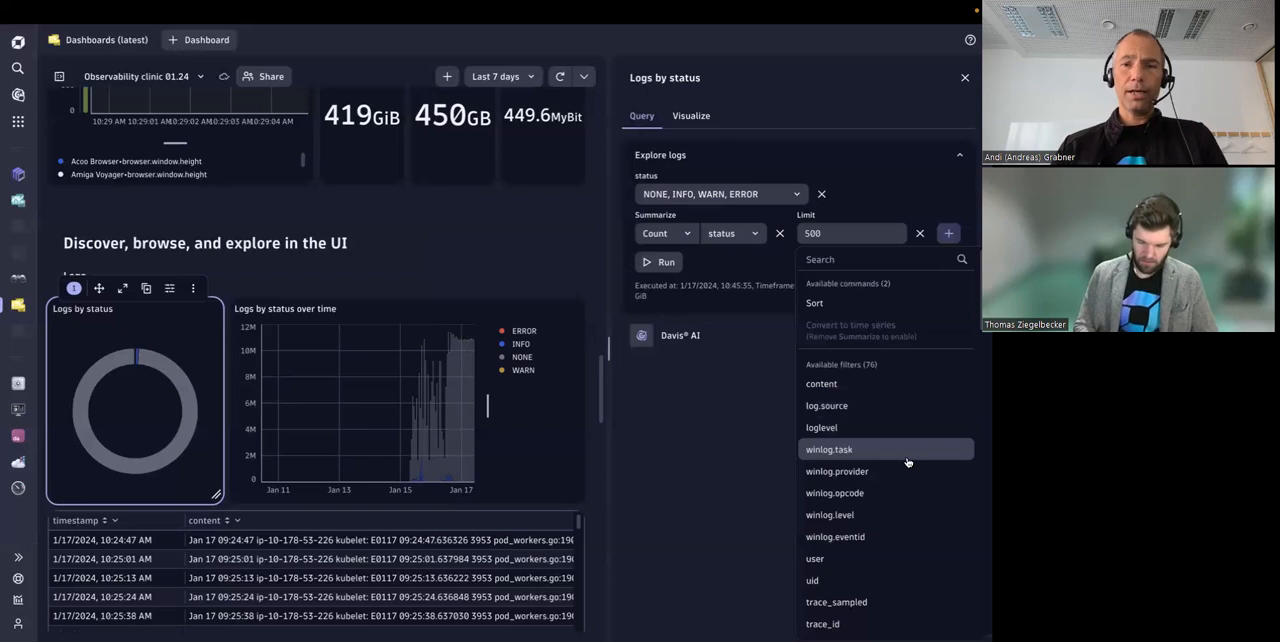
scroll(890, 470, down, 3)
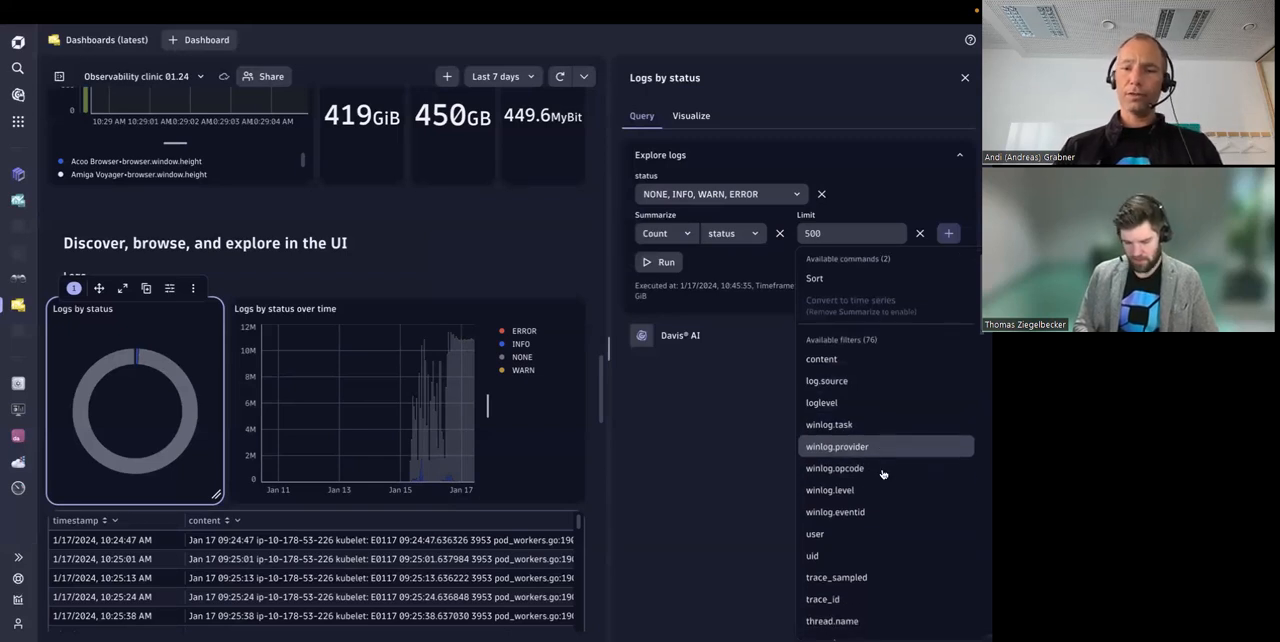
scroll(885, 476, down, 6)
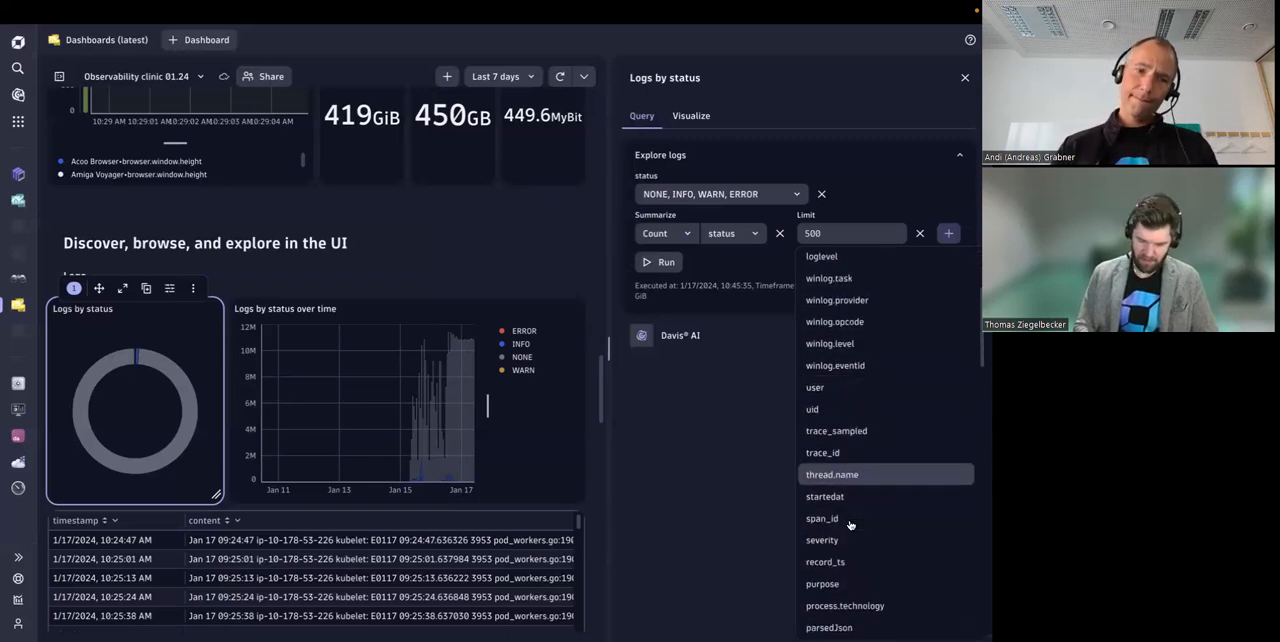
click(748, 483)
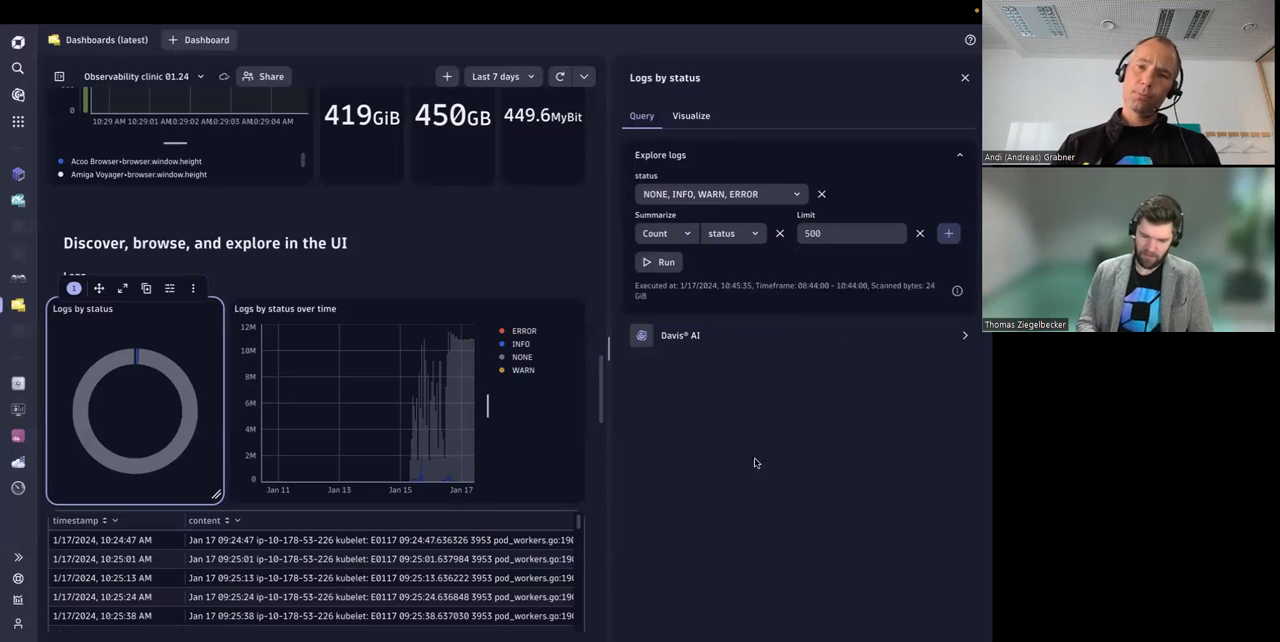
click(948, 236)
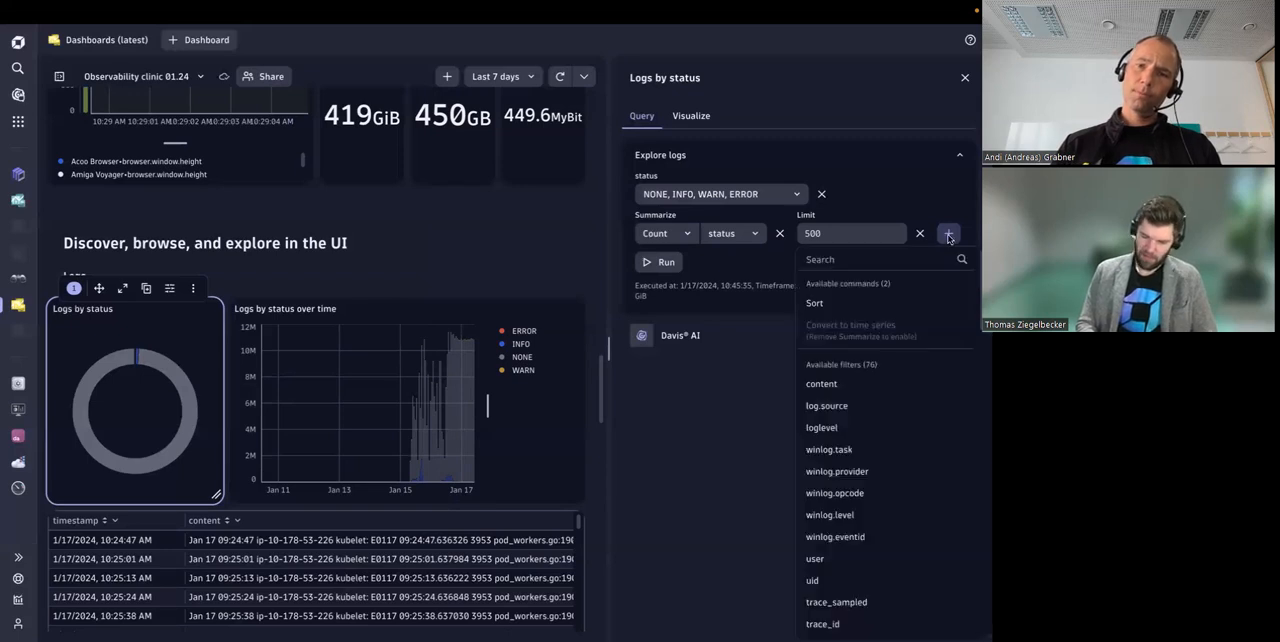
click(723, 412)
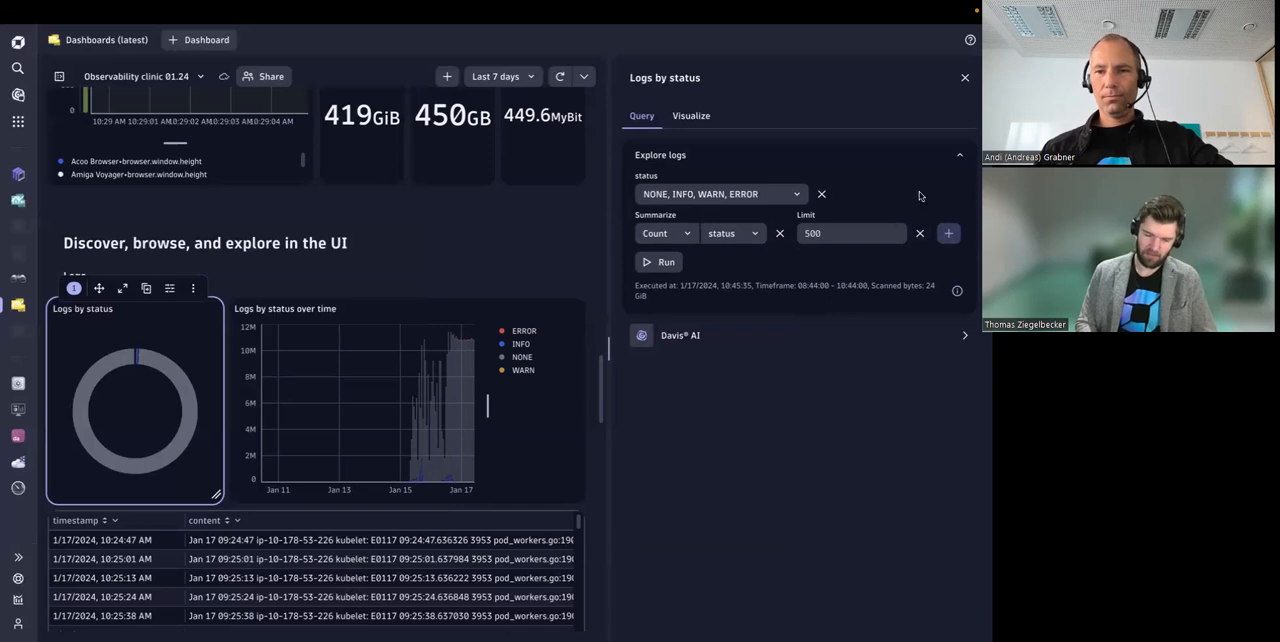
Step: Create a DQL tile from the Logs by status tile and highlight its whole generated query
click(194, 288)
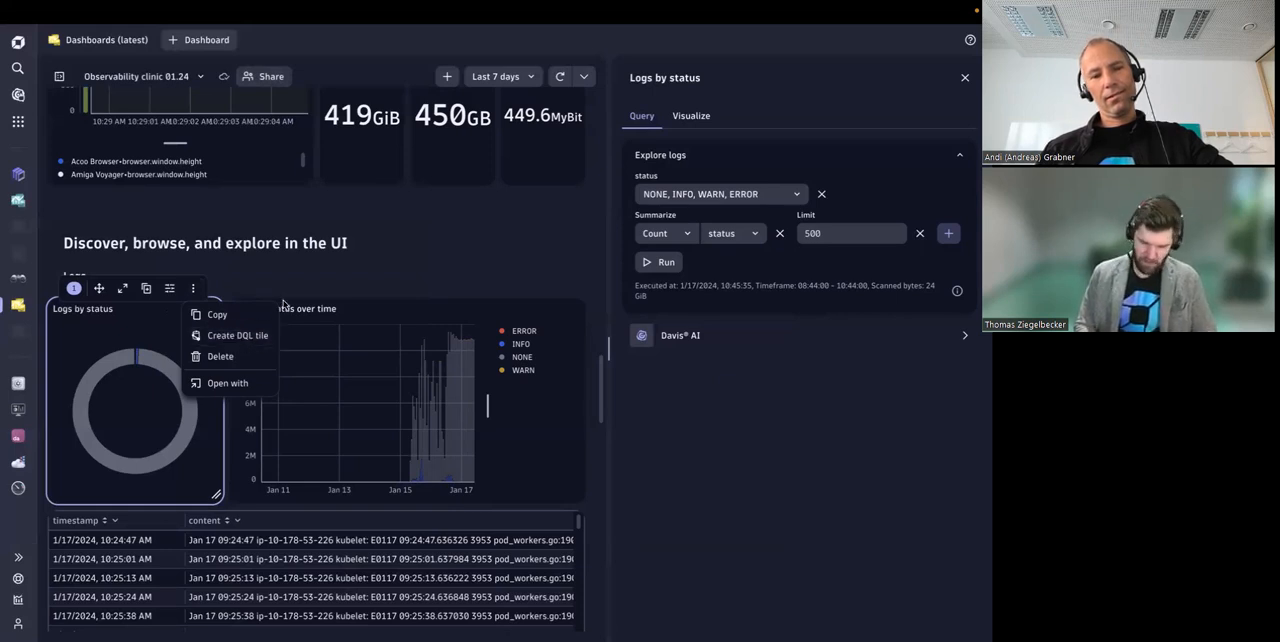
click(220, 345)
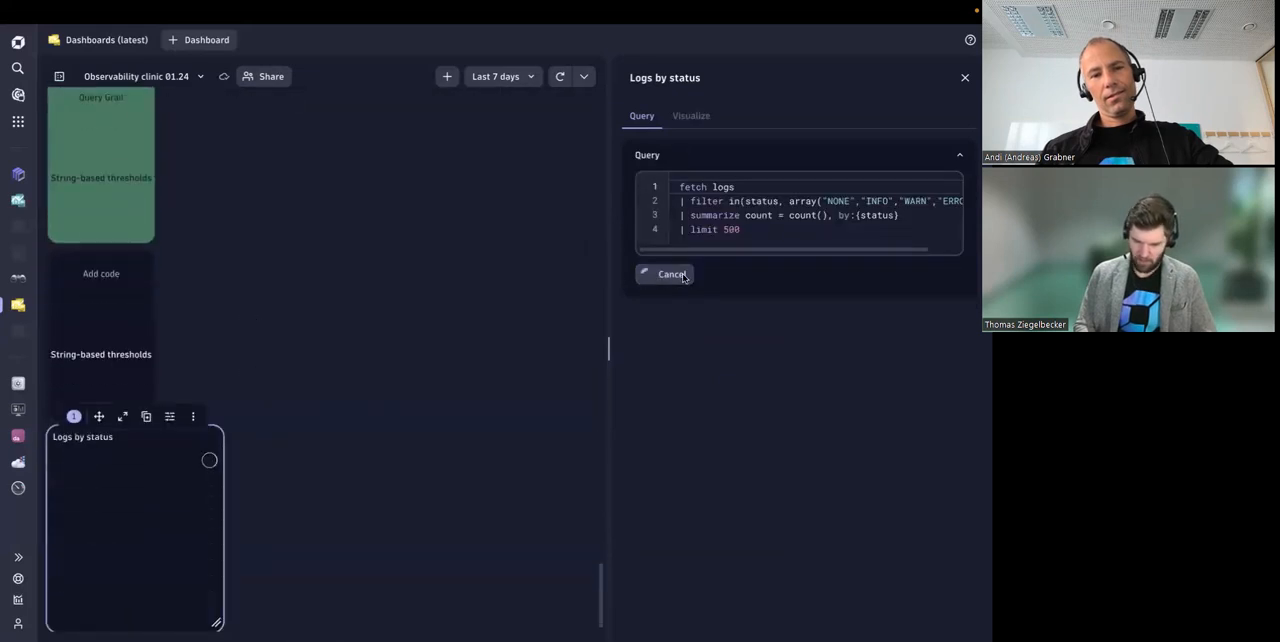
mouse_move(679, 187)
mouse_down()
mouse_move(782, 233)
mouse_move(673, 190)
mouse_up()
double_click(782, 233)
Step: Open the query settings of the Logs by status over time tile and remove its limit
scroll(403, 340, up, 3)
scroll(403, 340, up, 5)
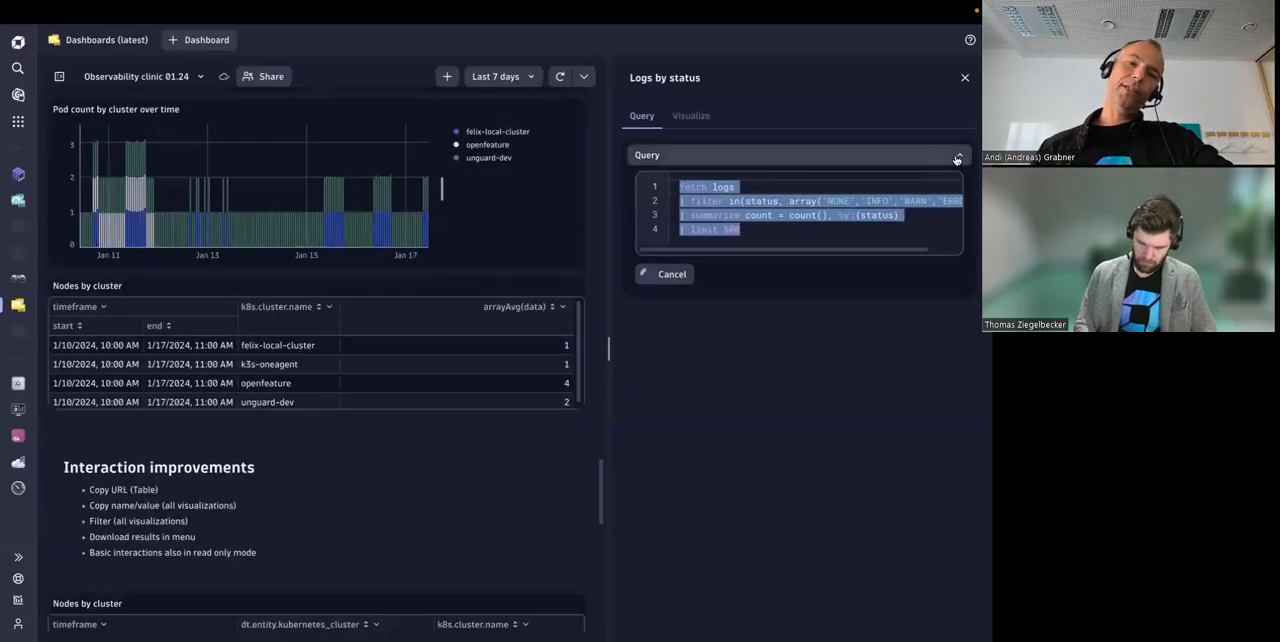
scroll(271, 376, up, 5)
scroll(271, 376, up, 3)
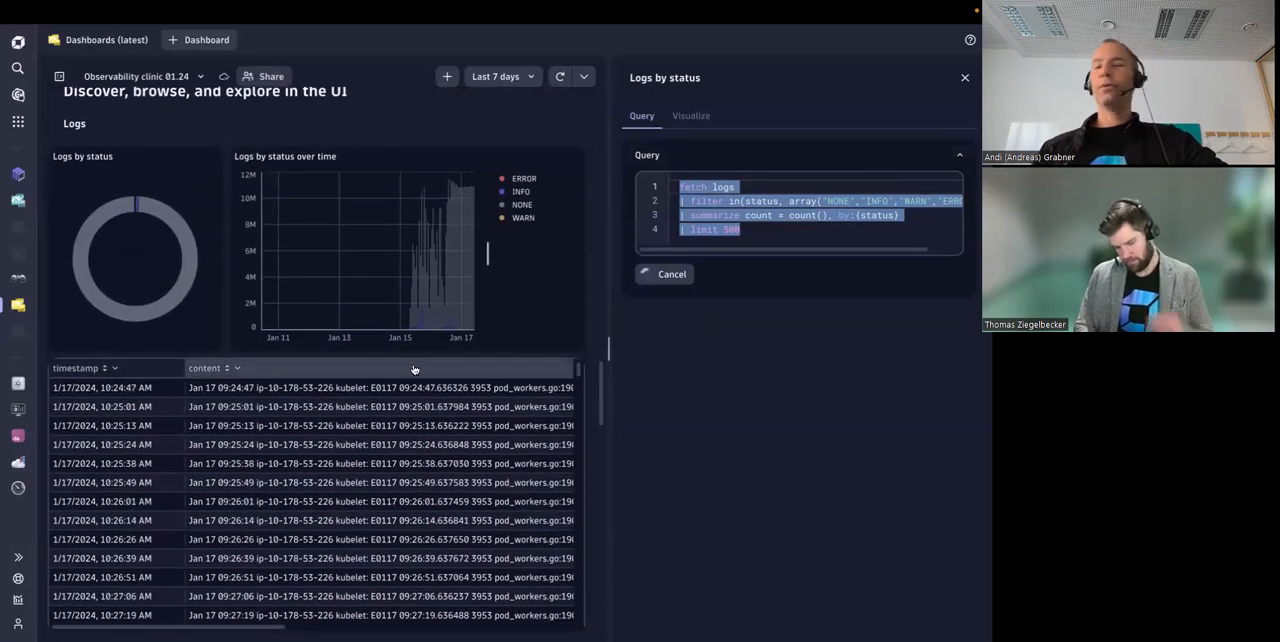
click(516, 319)
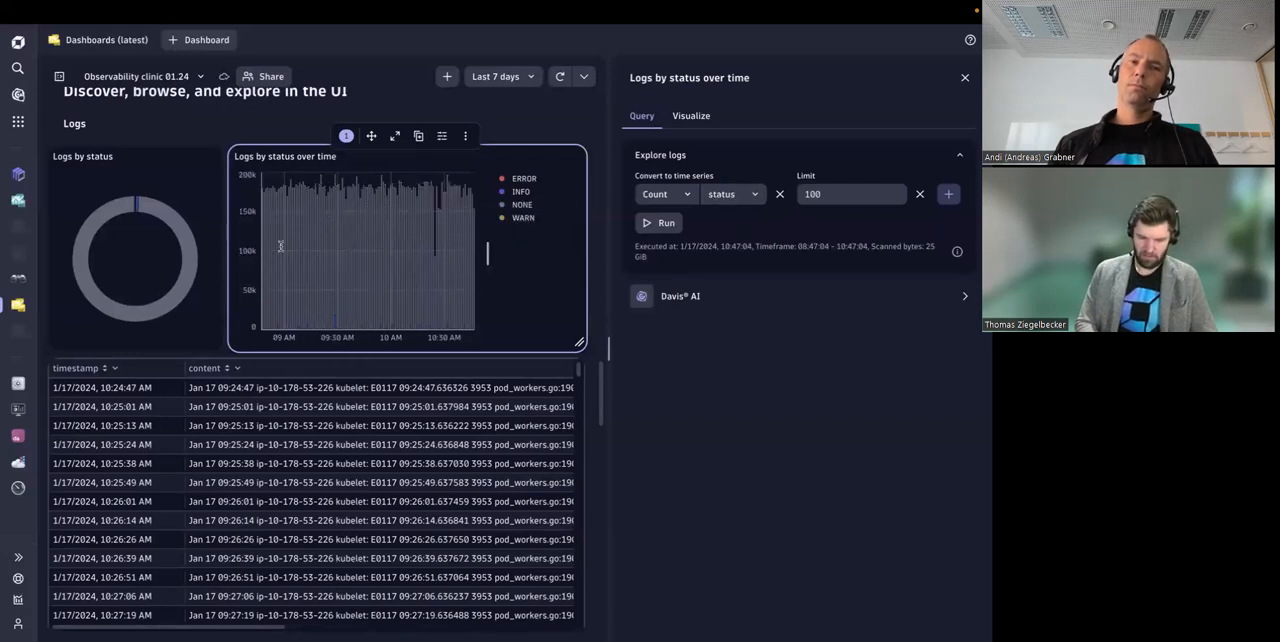
scroll(544, 293, down, 1)
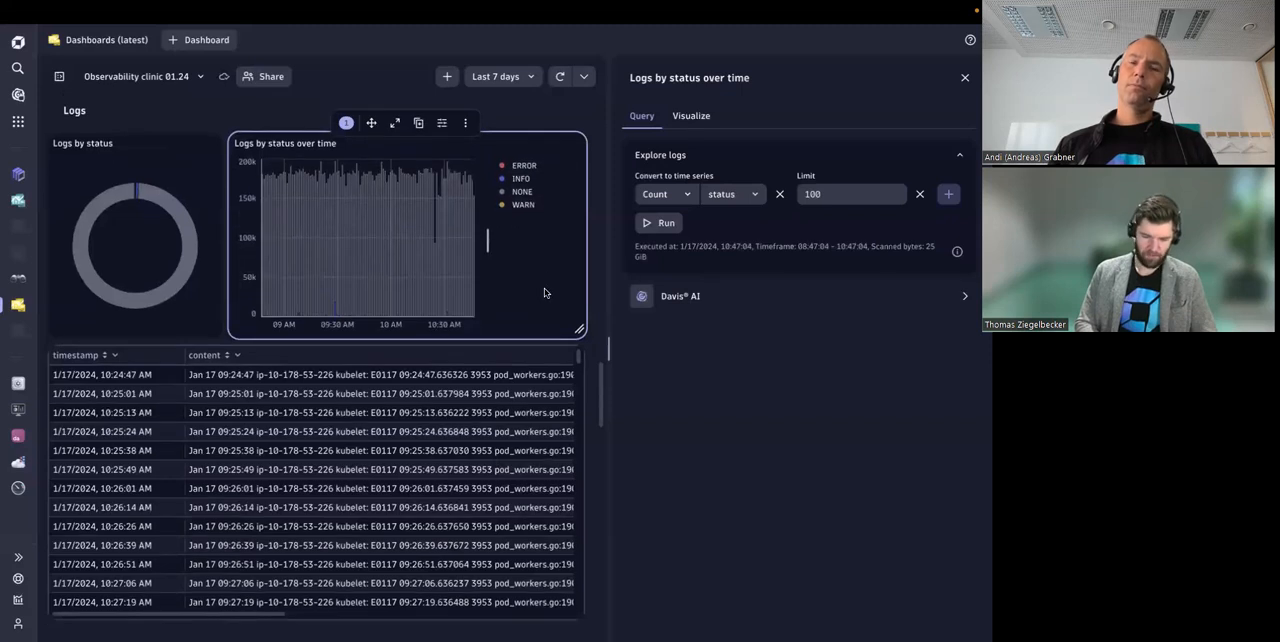
scroll(544, 293, down, 1)
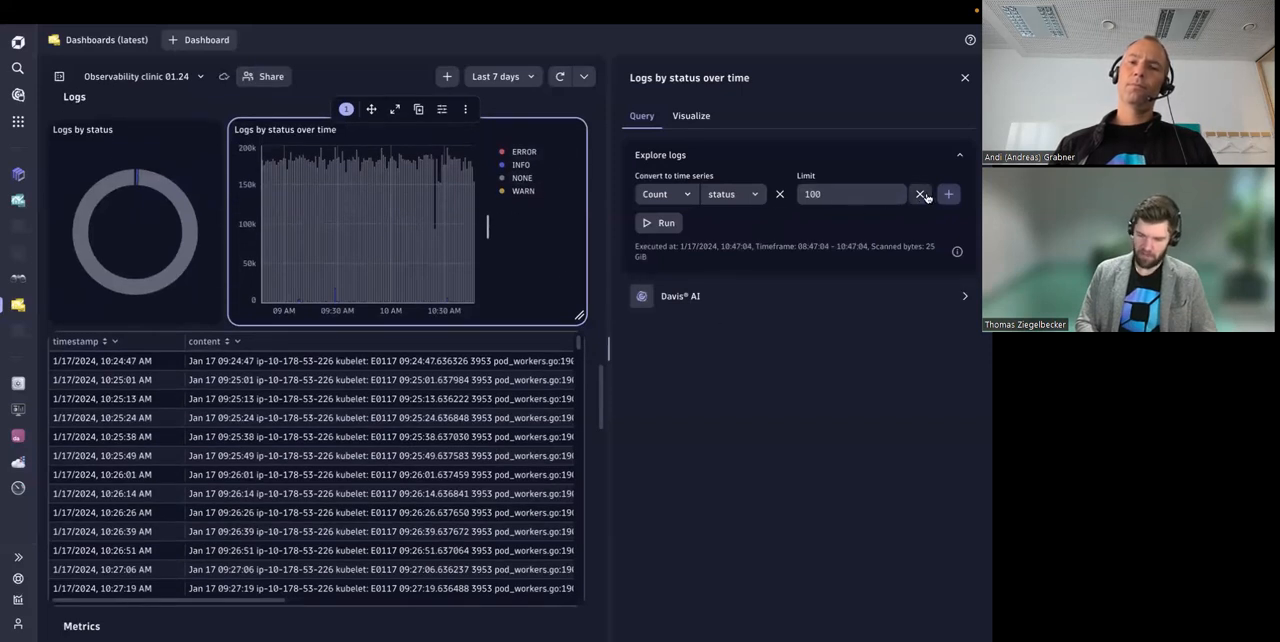
click(920, 194)
Step: Create a DQL tile from the Logs by status over time tile and examine its makeTimeseries query line
scroll(506, 359, down, 2)
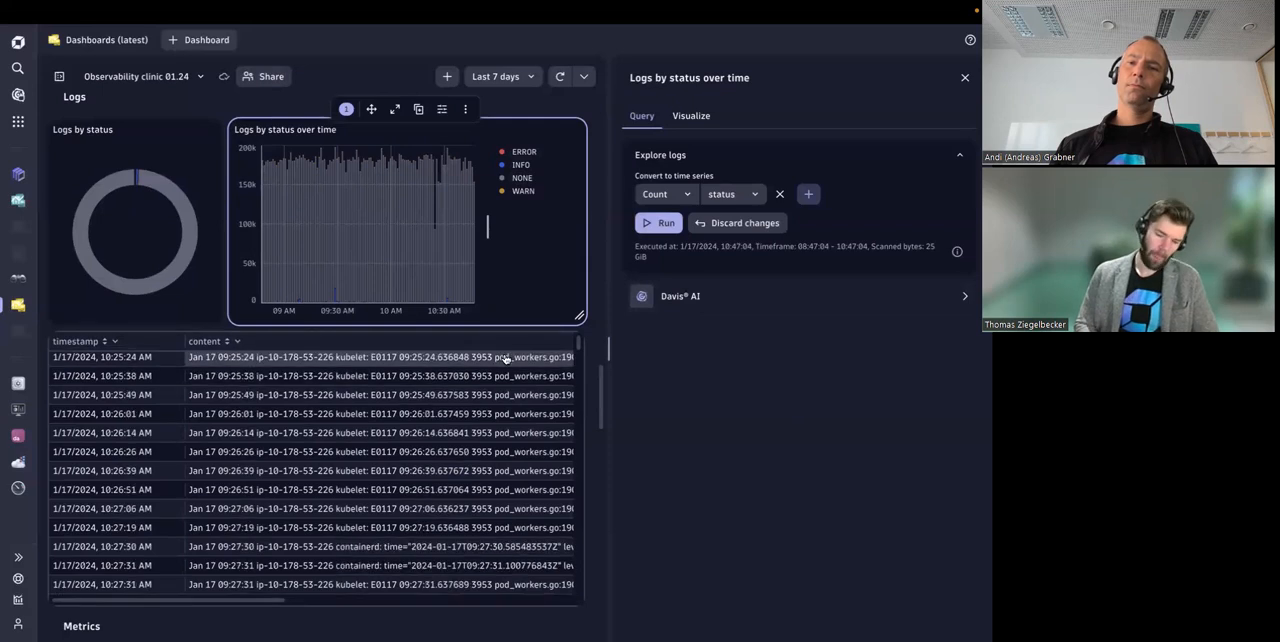
scroll(497, 306, down, 8)
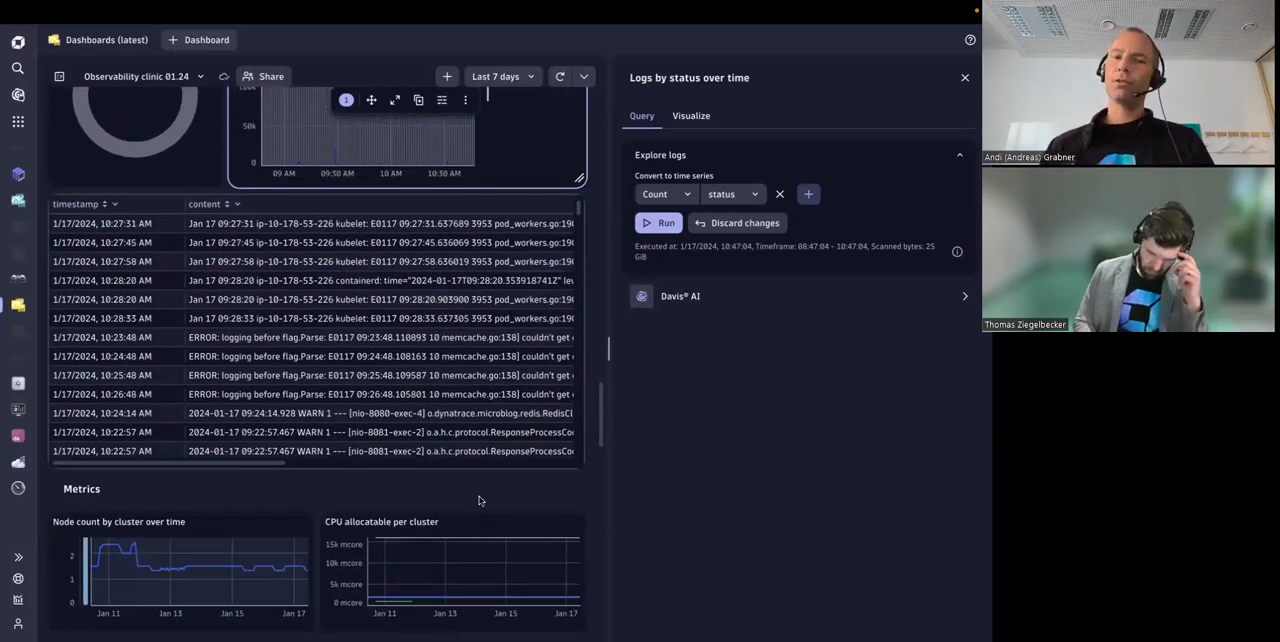
scroll(480, 497, up, 5)
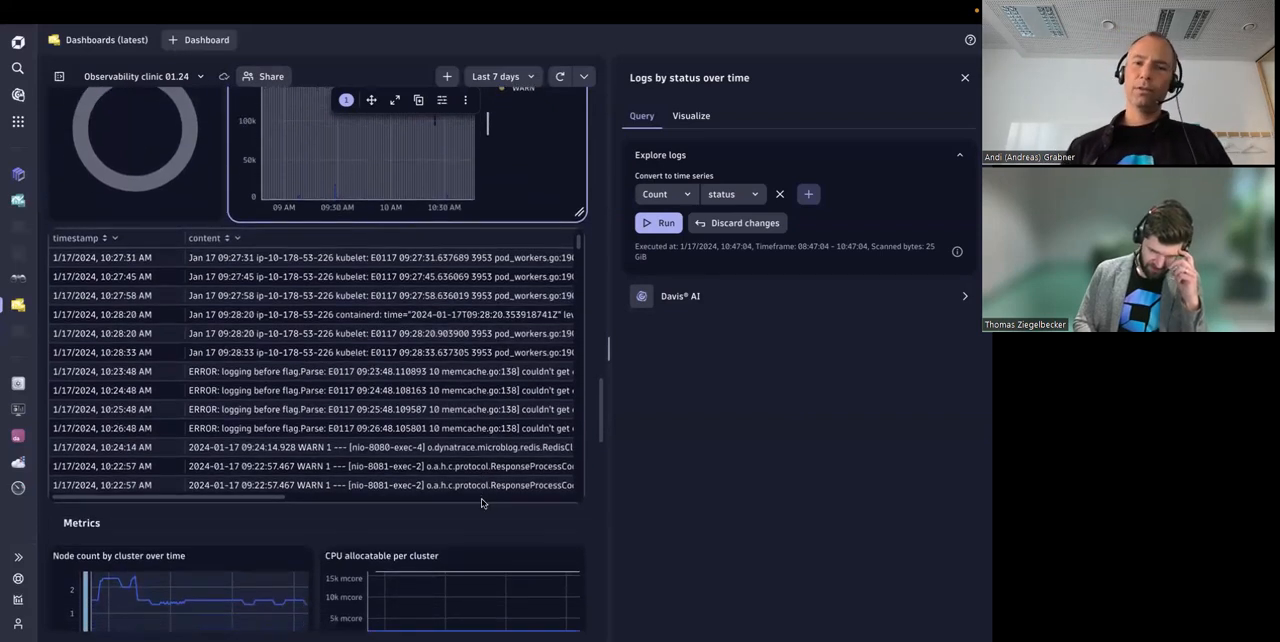
click(465, 193)
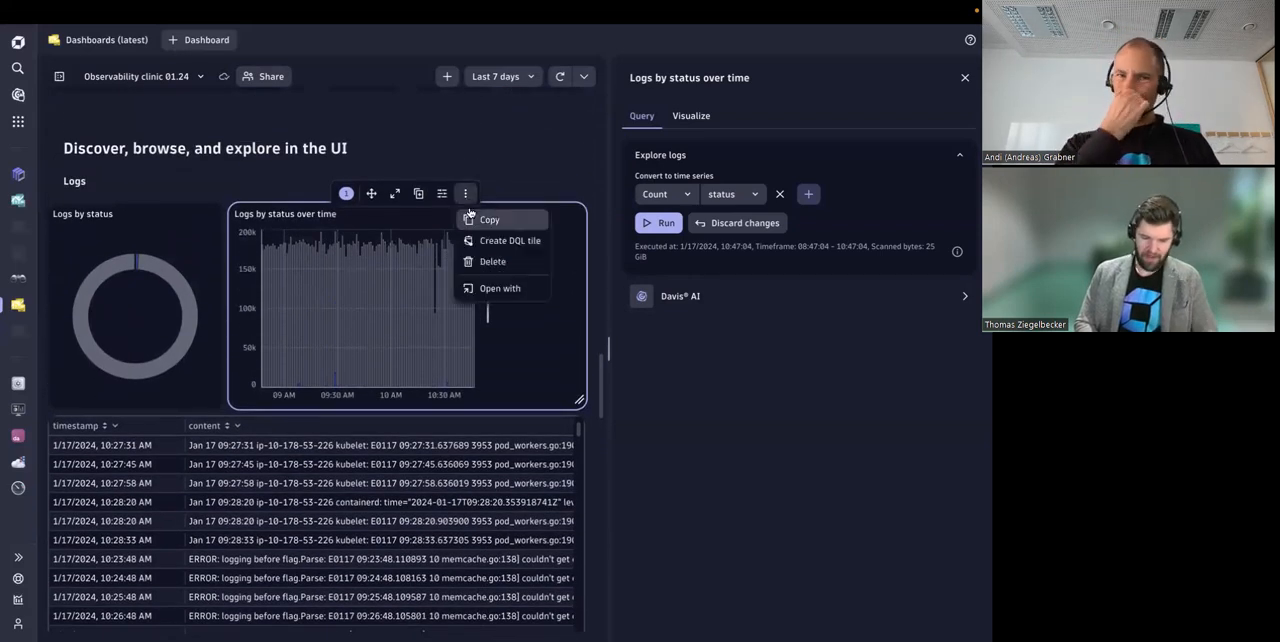
click(485, 240)
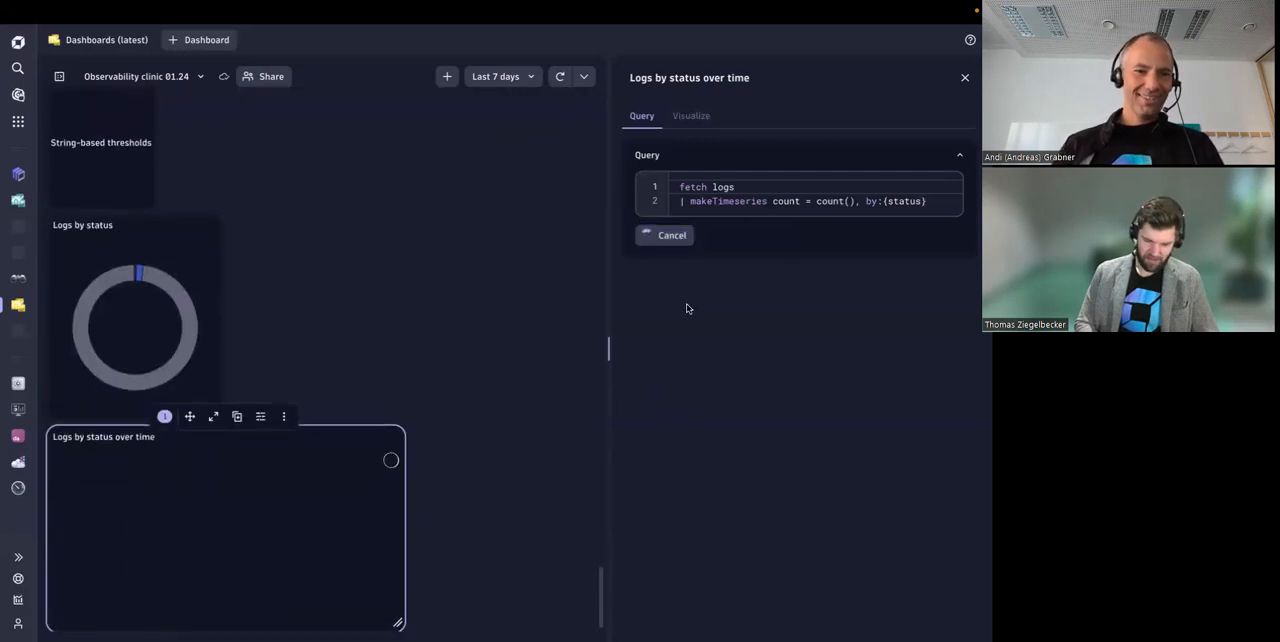
drag(681, 201, 926, 201)
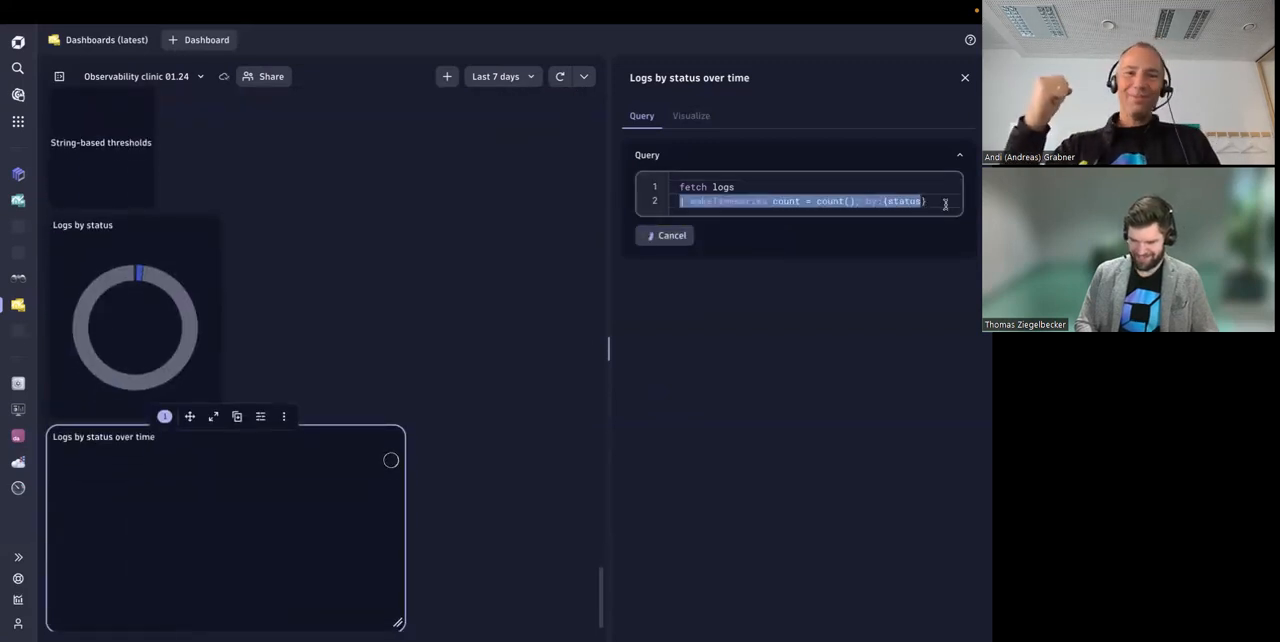
click(923, 200)
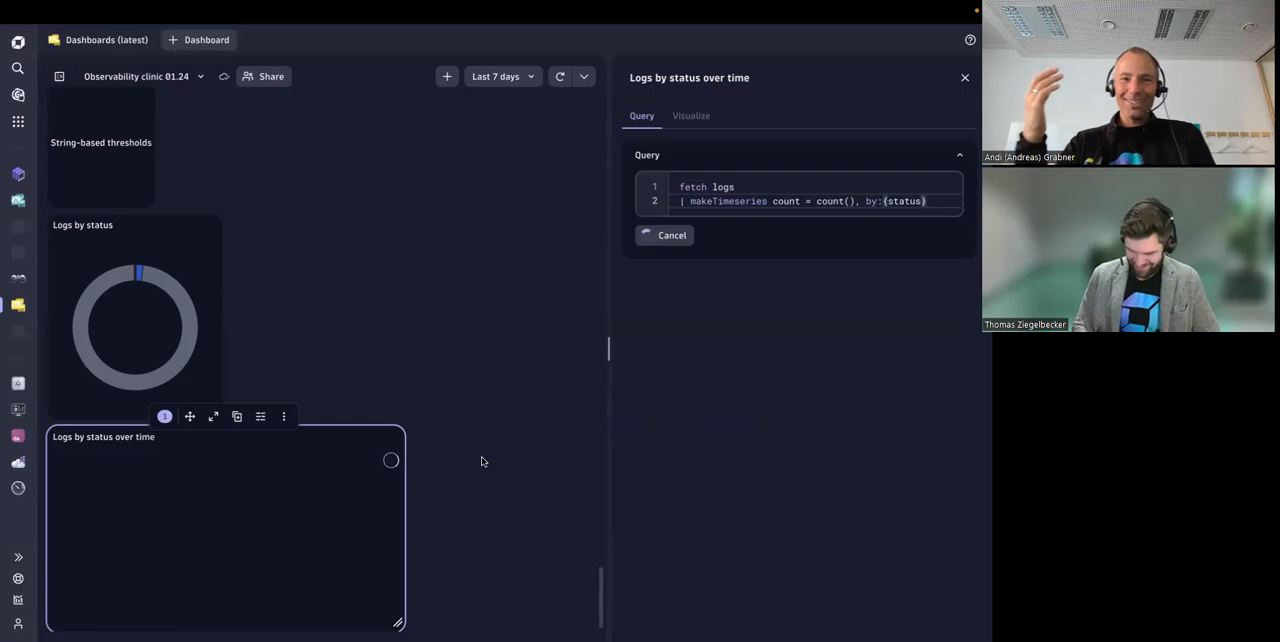
scroll(481, 461, up, 5)
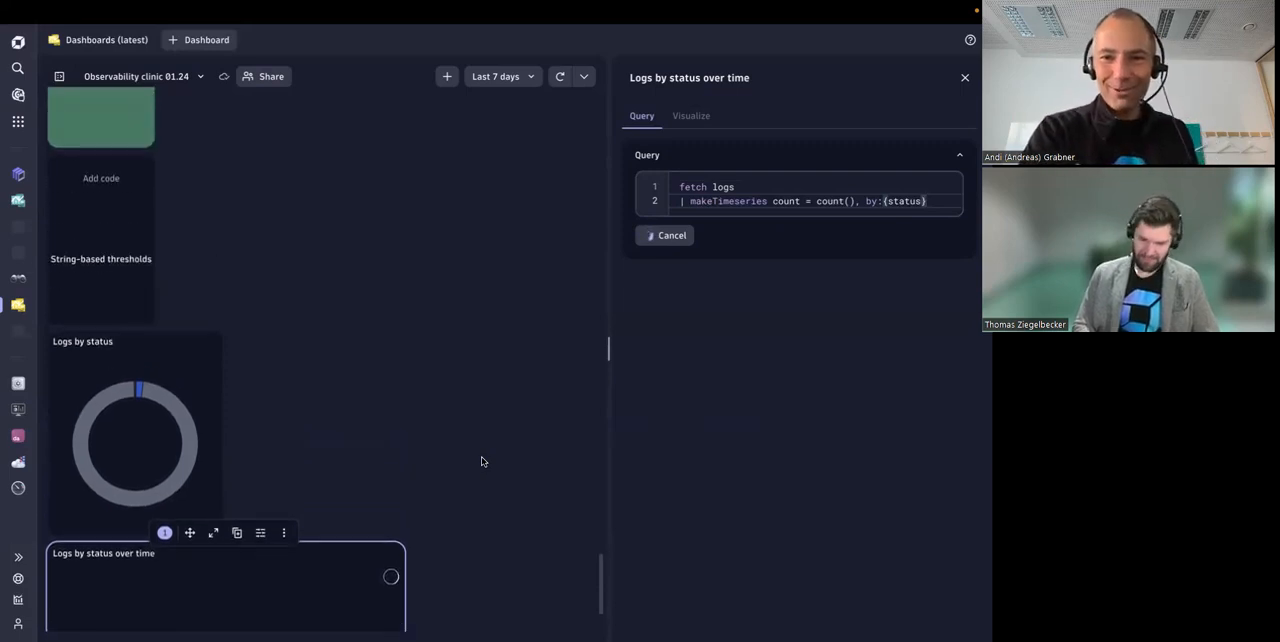
Step: Read the scan limit warning of the Logs by status over time DQL tile and show its visualization settings
scroll(481, 461, up, 10)
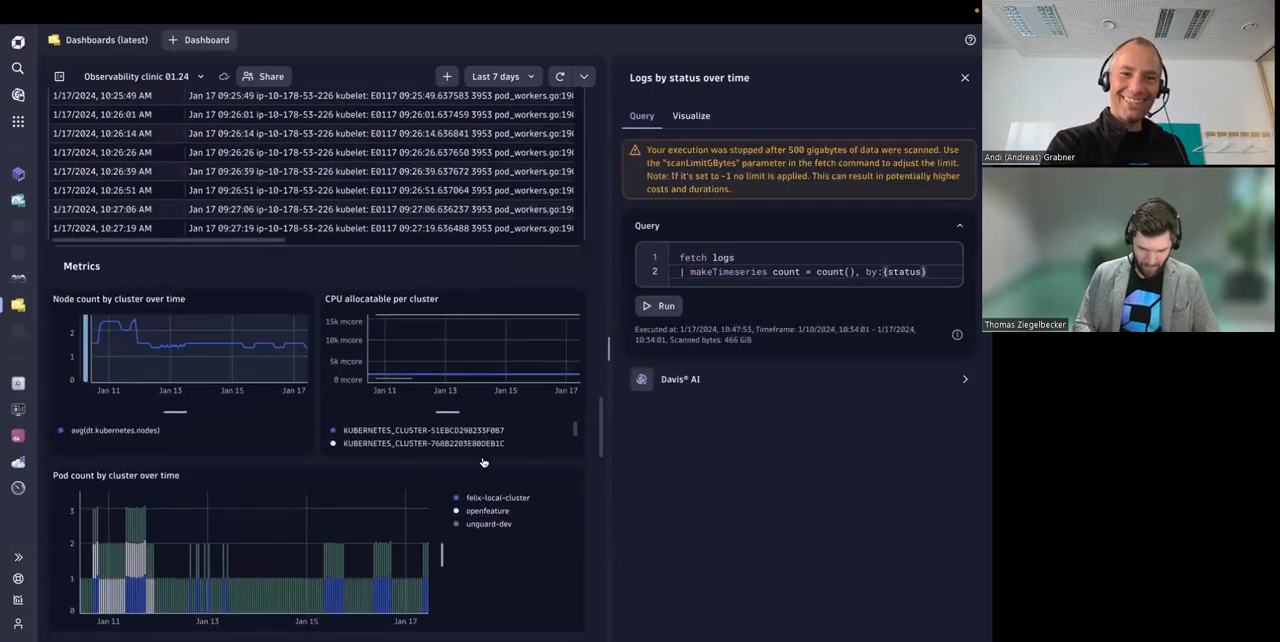
scroll(481, 459, up, 1)
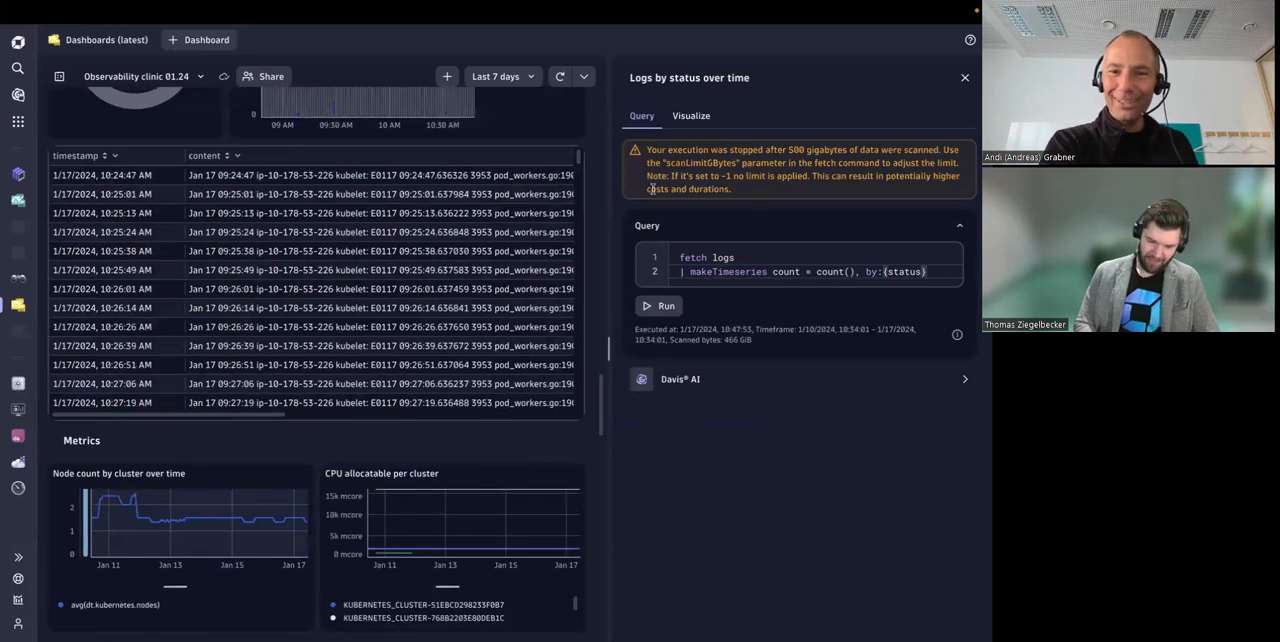
scroll(370, 308, down, 1)
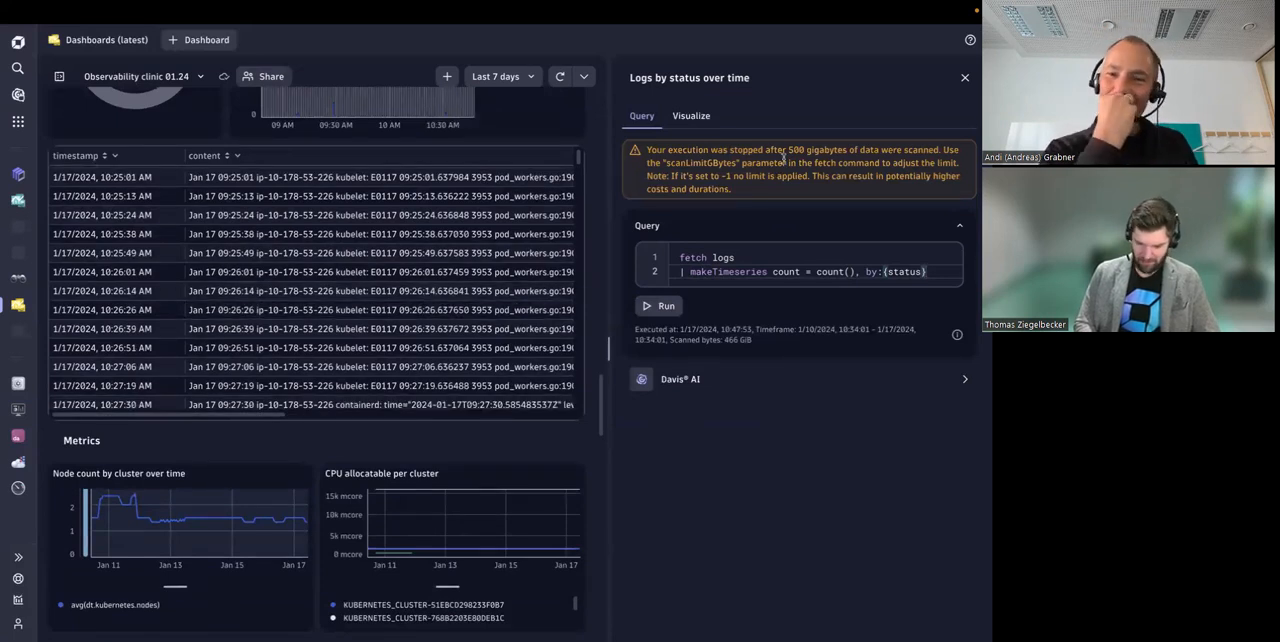
click(691, 116)
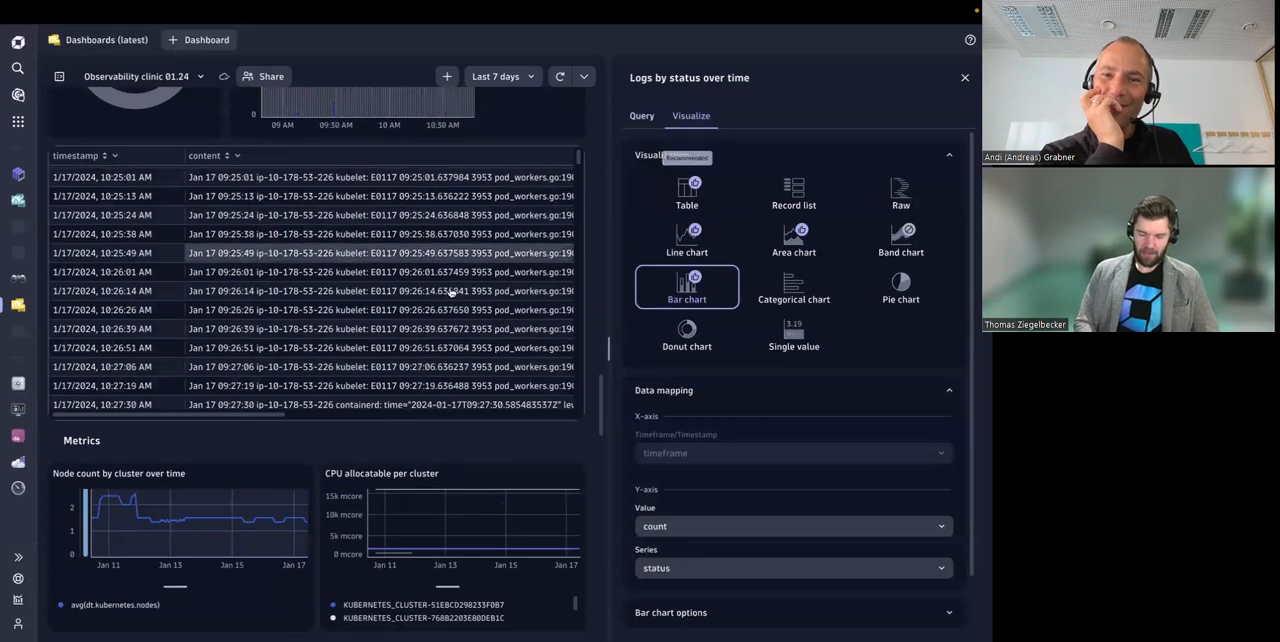
Step: Open the metric picker of the Node count by cluster over time tile and list all metrics in the Kubernetes category
scroll(400, 300, up, 1)
scroll(350, 291, down, 2)
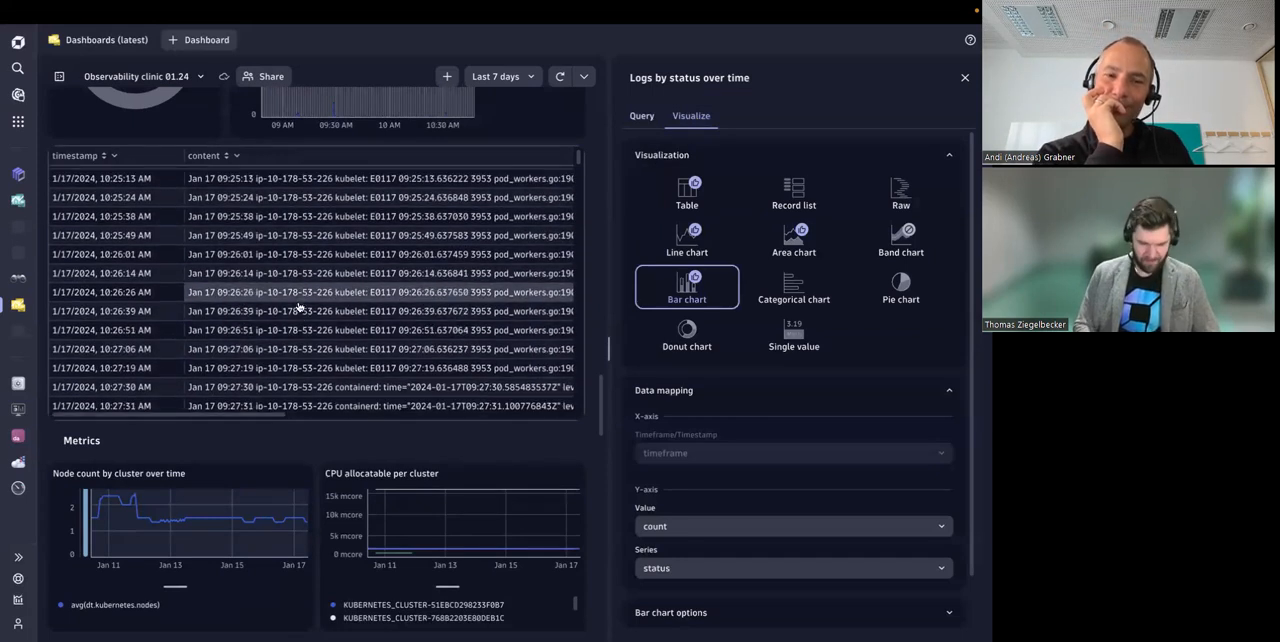
scroll(297, 443, down, 3)
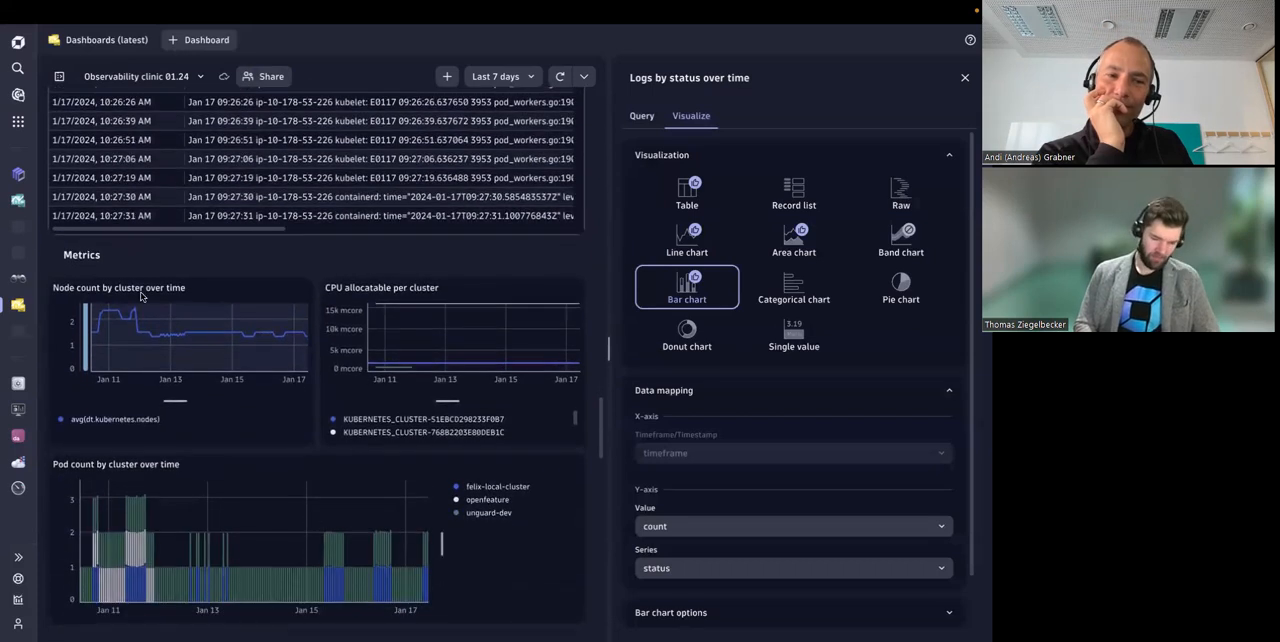
scroll(205, 285, down, 2)
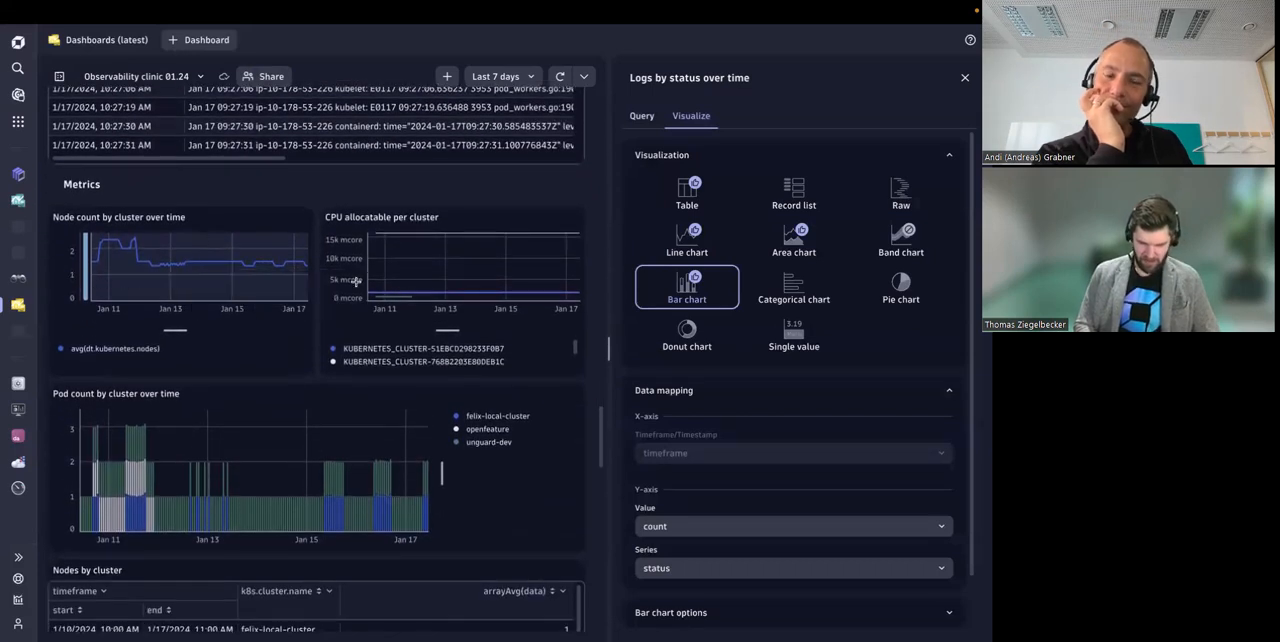
click(260, 338)
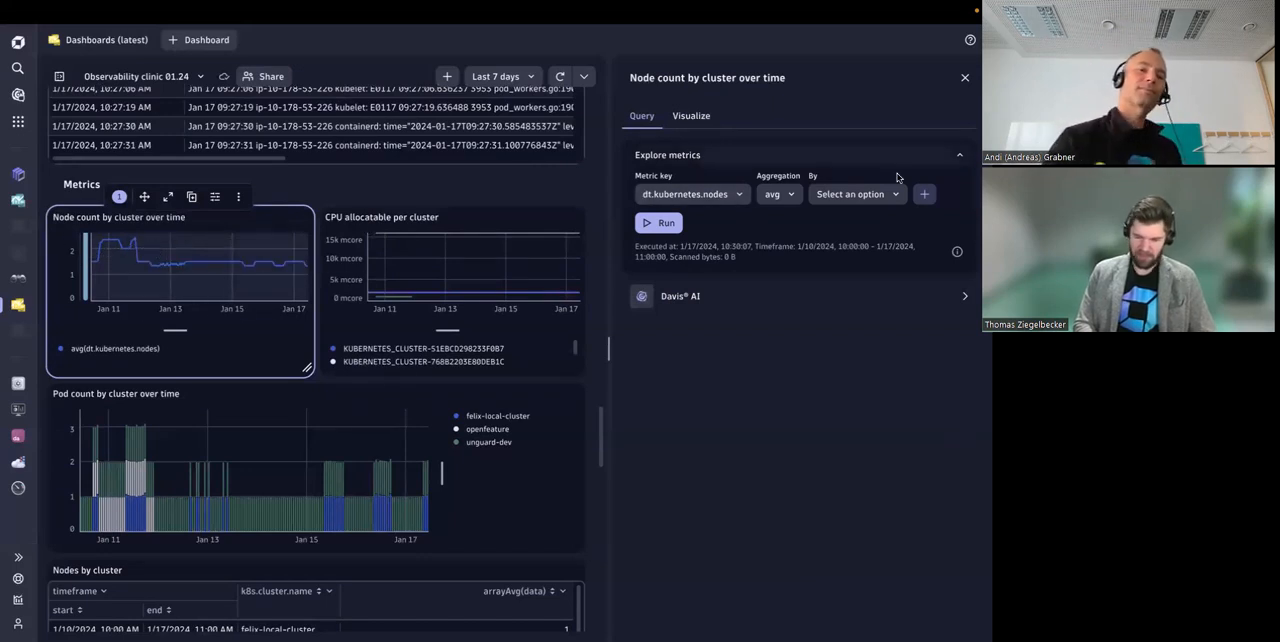
click(688, 194)
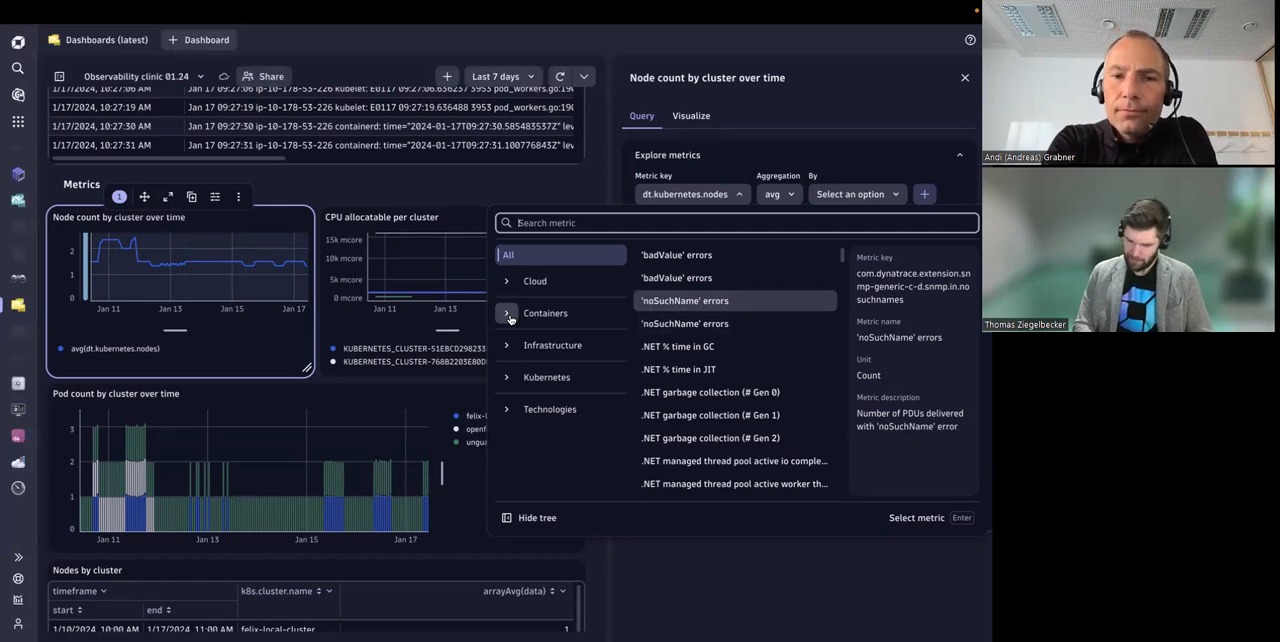
click(505, 379)
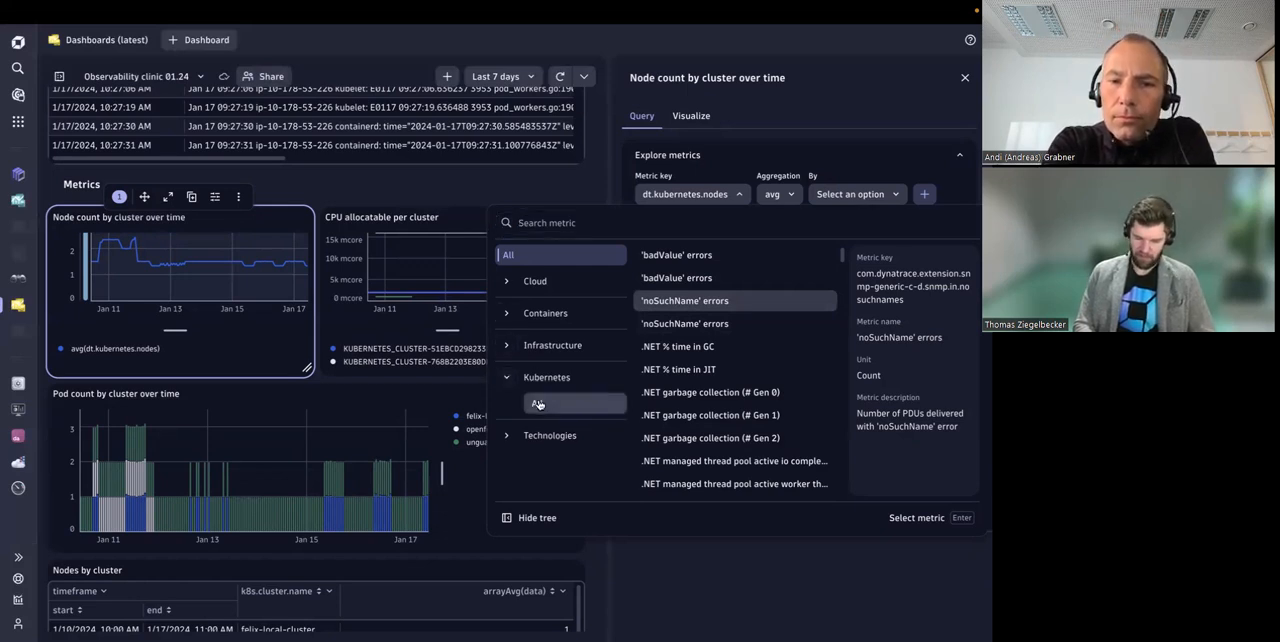
click(537, 401)
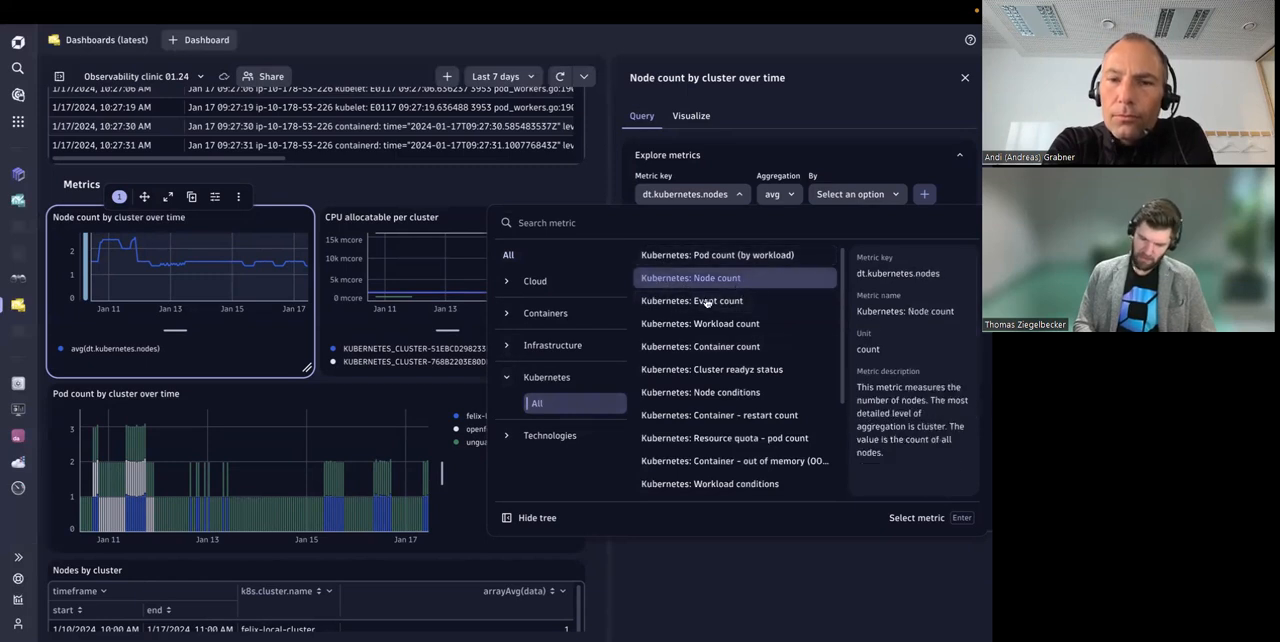
Step: Expand the Infrastructure metric category and choose Kubernetes: Node count as the tile's metric
click(557, 379)
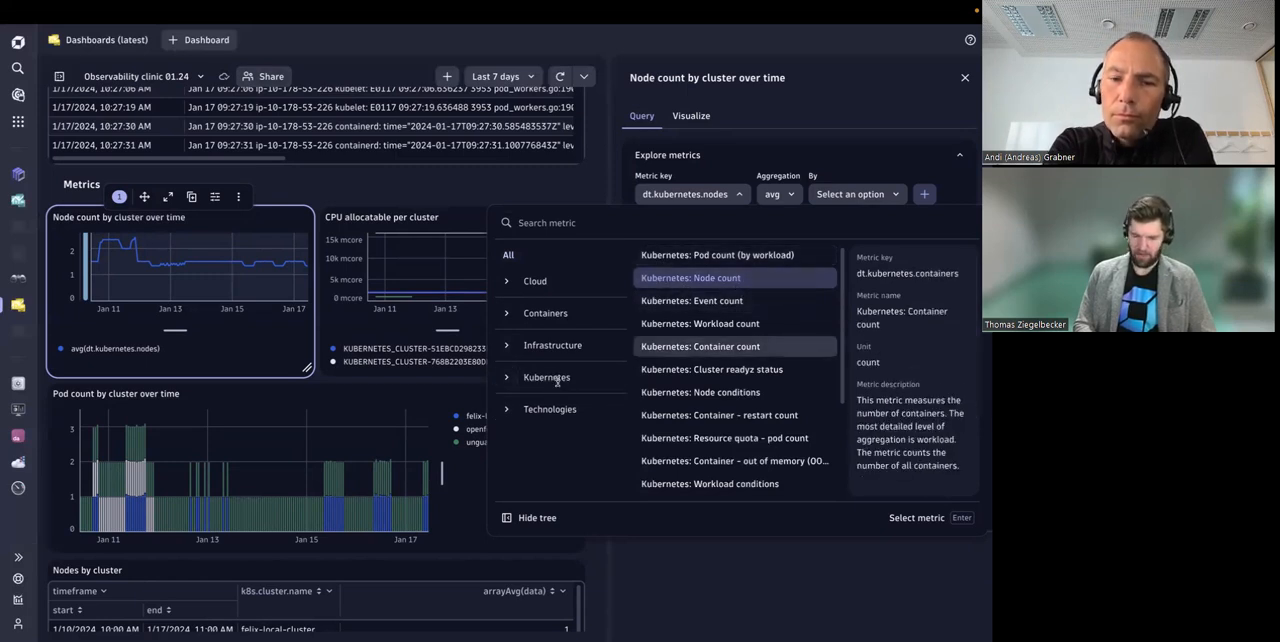
click(506, 345)
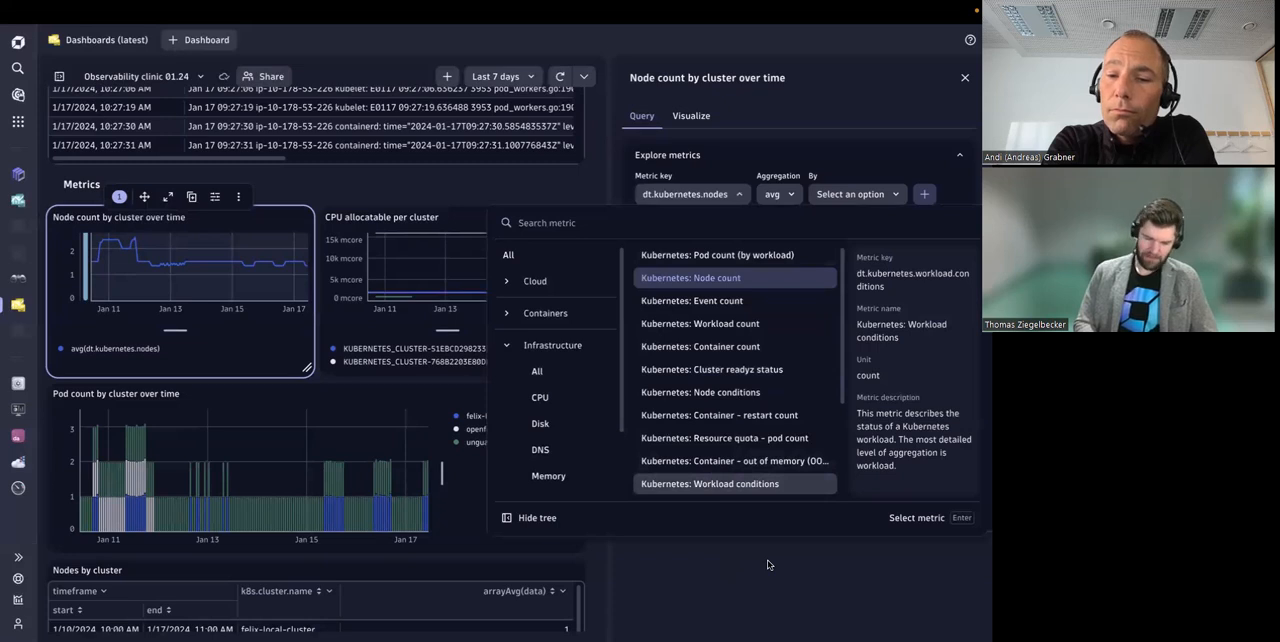
click(716, 278)
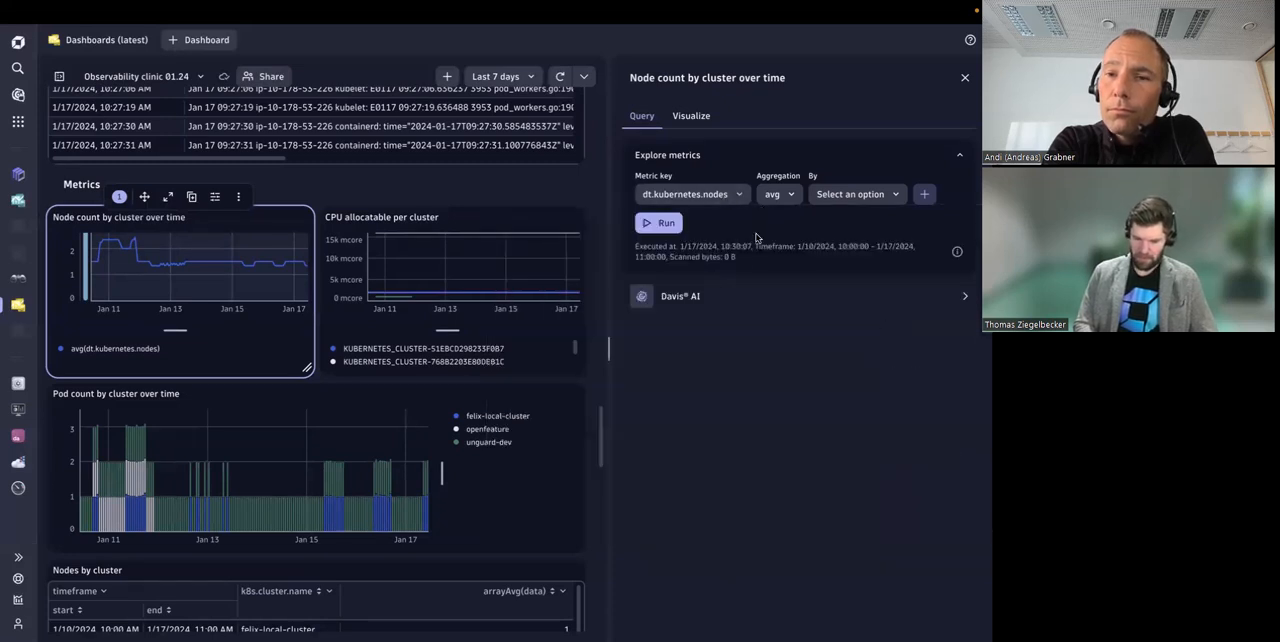
Step: Look through the aggregation options and the available split-by dimensions of the node count query without changing them
click(775, 194)
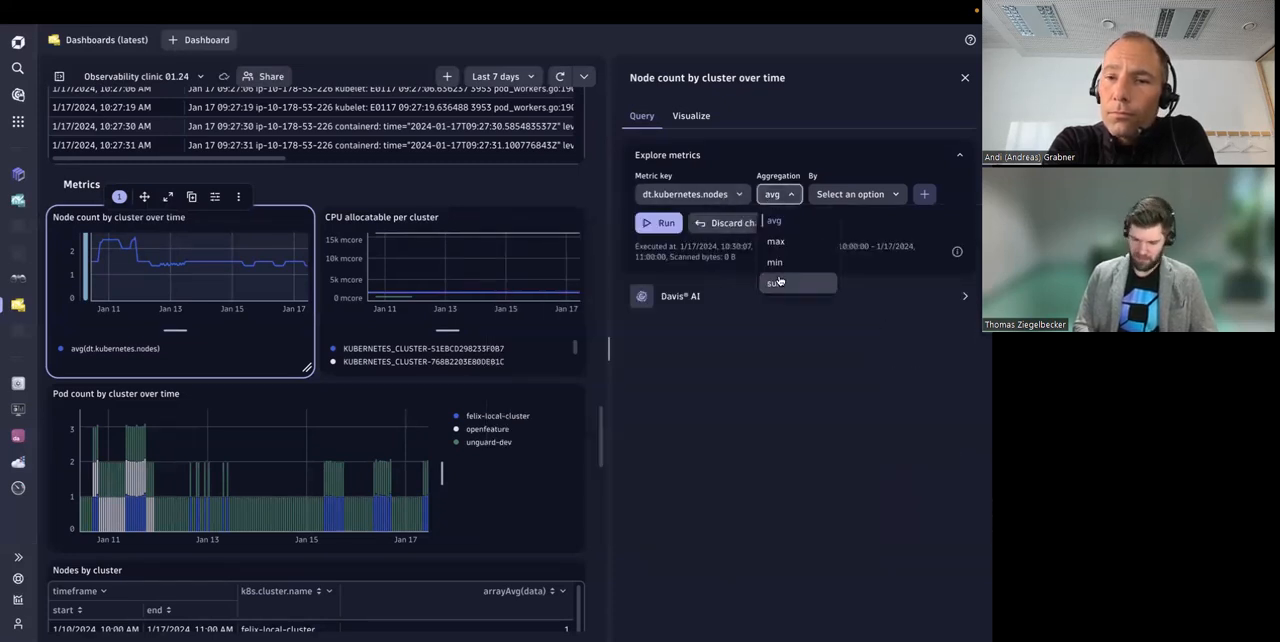
click(780, 195)
click(780, 195)
click(780, 195)
click(849, 194)
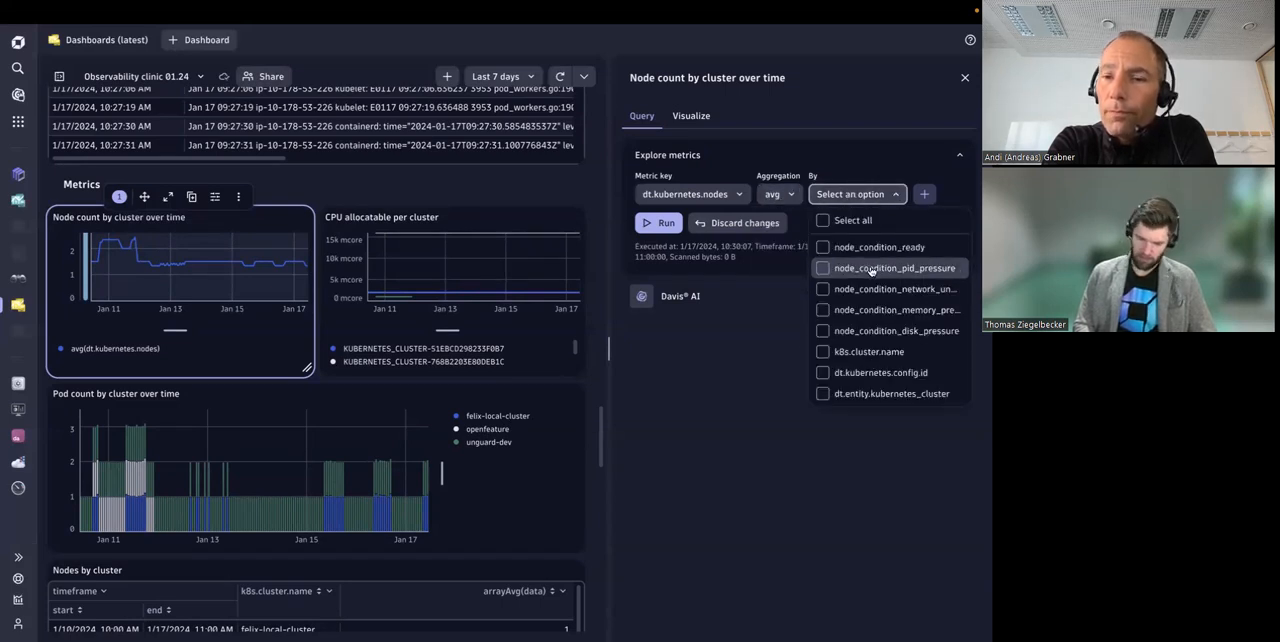
click(875, 163)
click(875, 163)
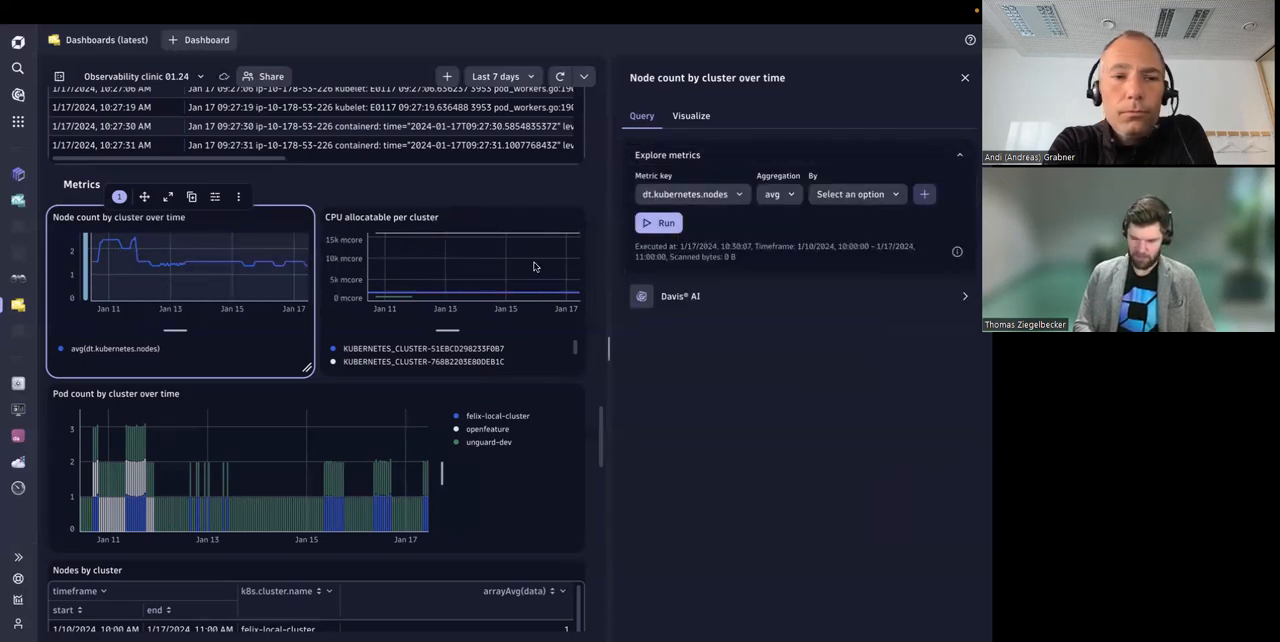
Step: Examine the additional commands and filters that can be added to the node count query, without adding any
click(923, 197)
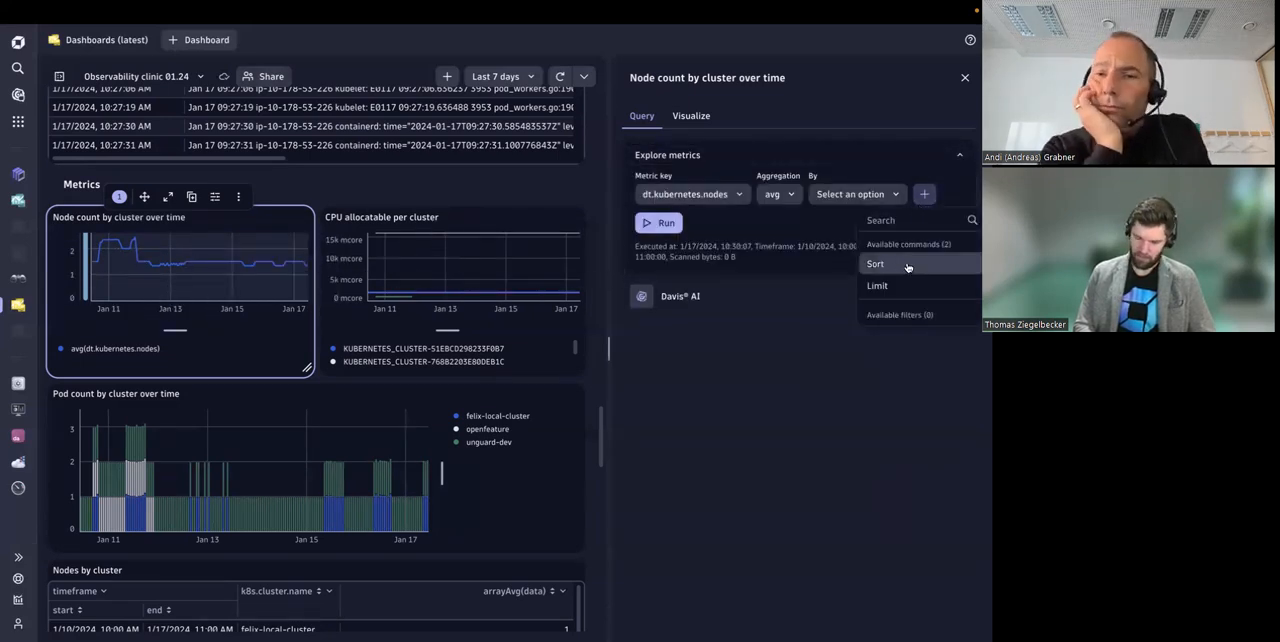
click(790, 380)
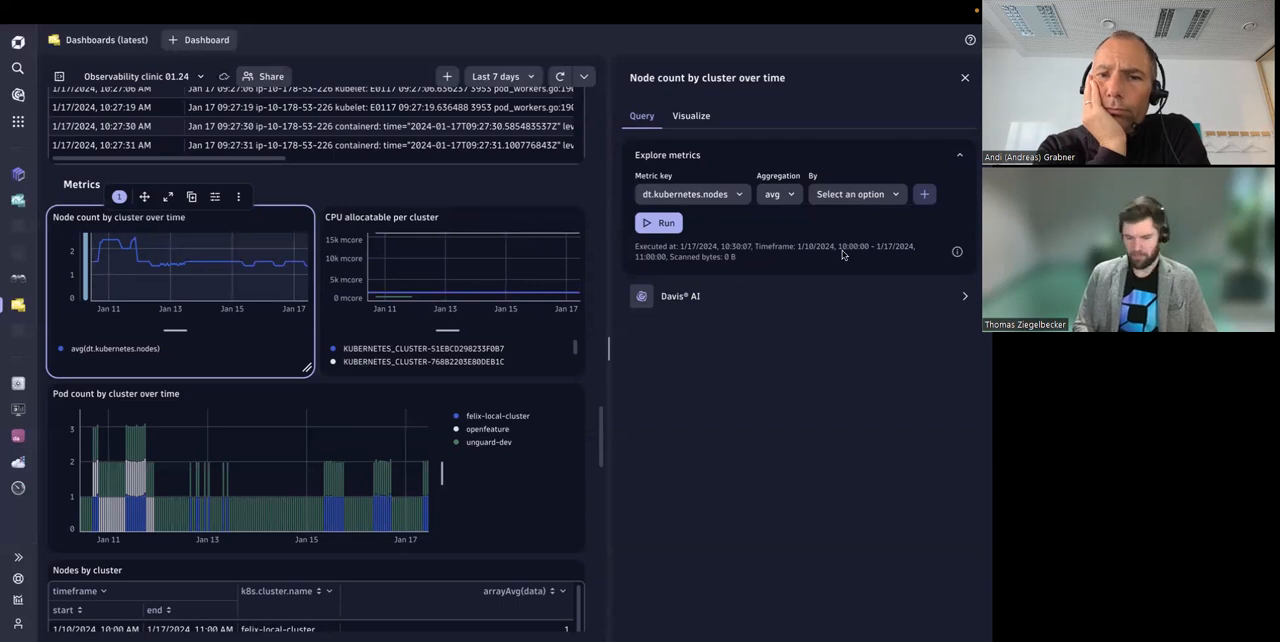
click(925, 198)
click(787, 448)
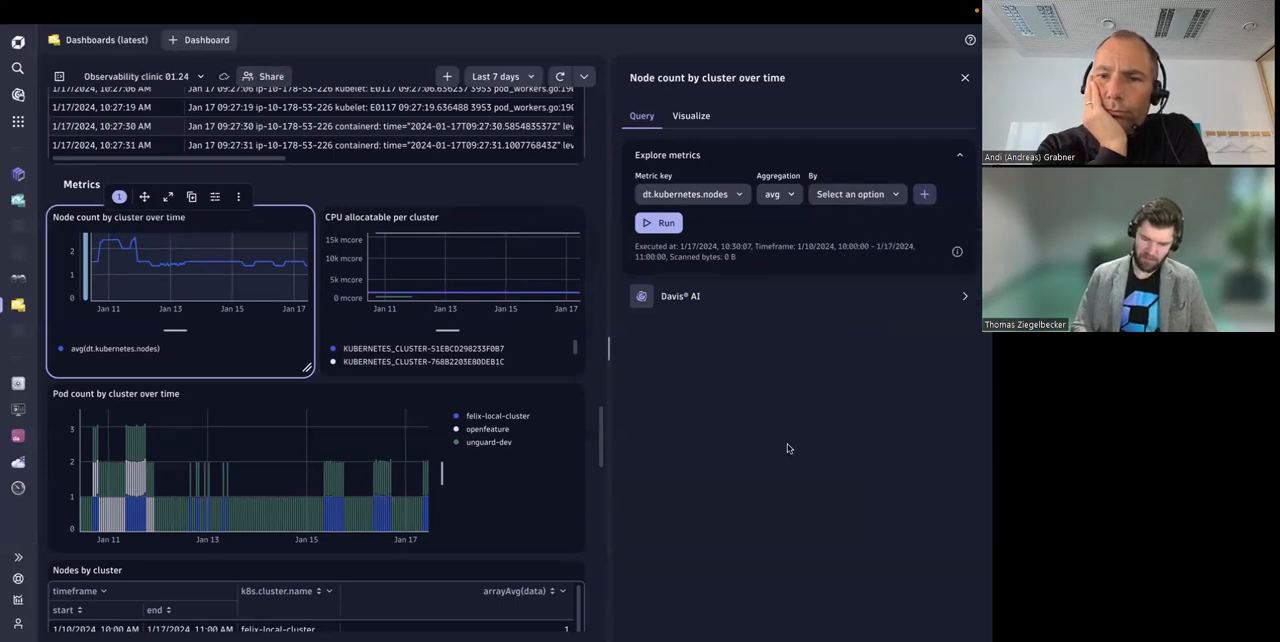
scroll(514, 443, up, 5)
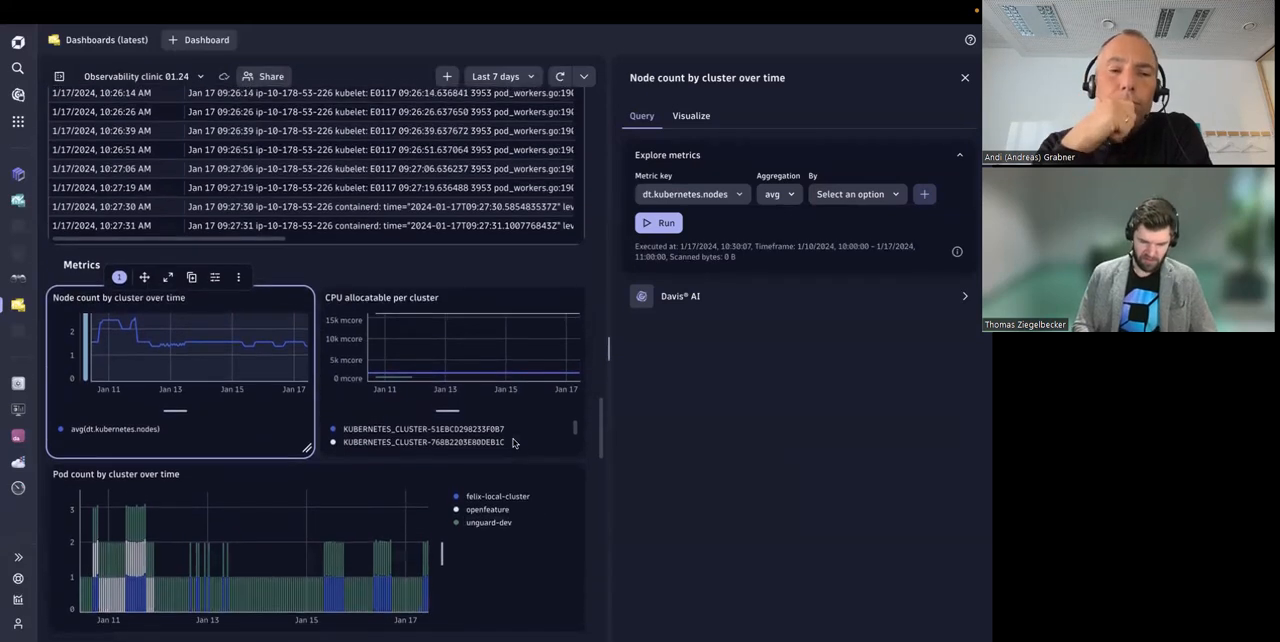
scroll(513, 443, up, 3)
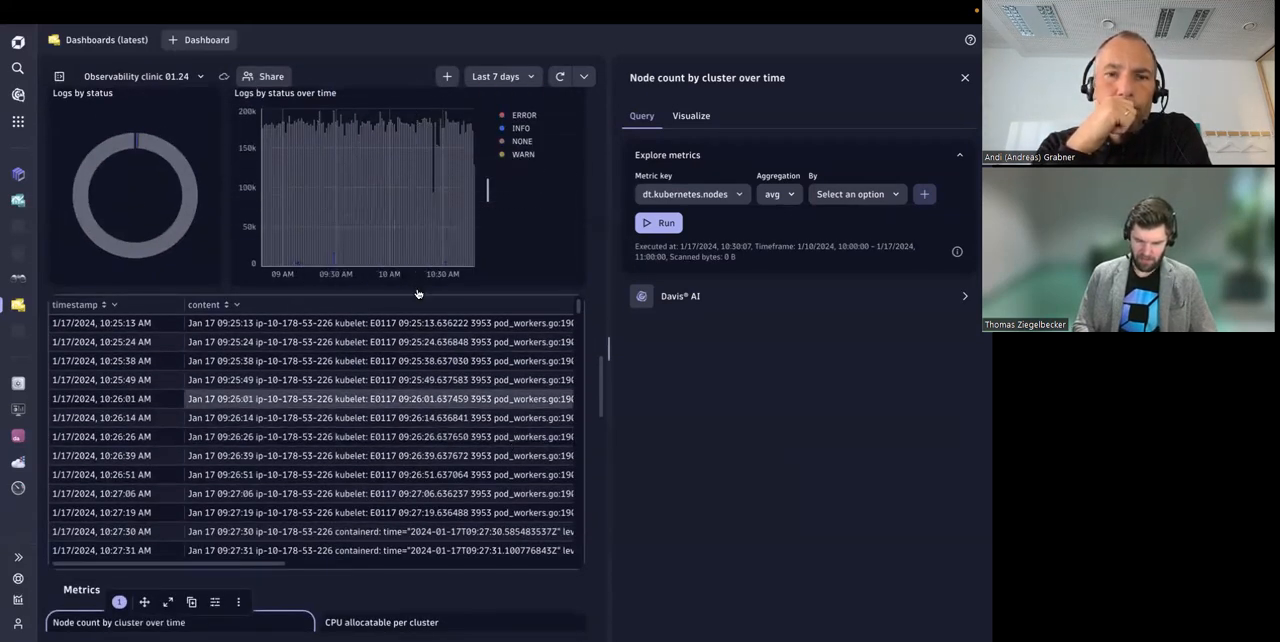
scroll(417, 594, down, 5)
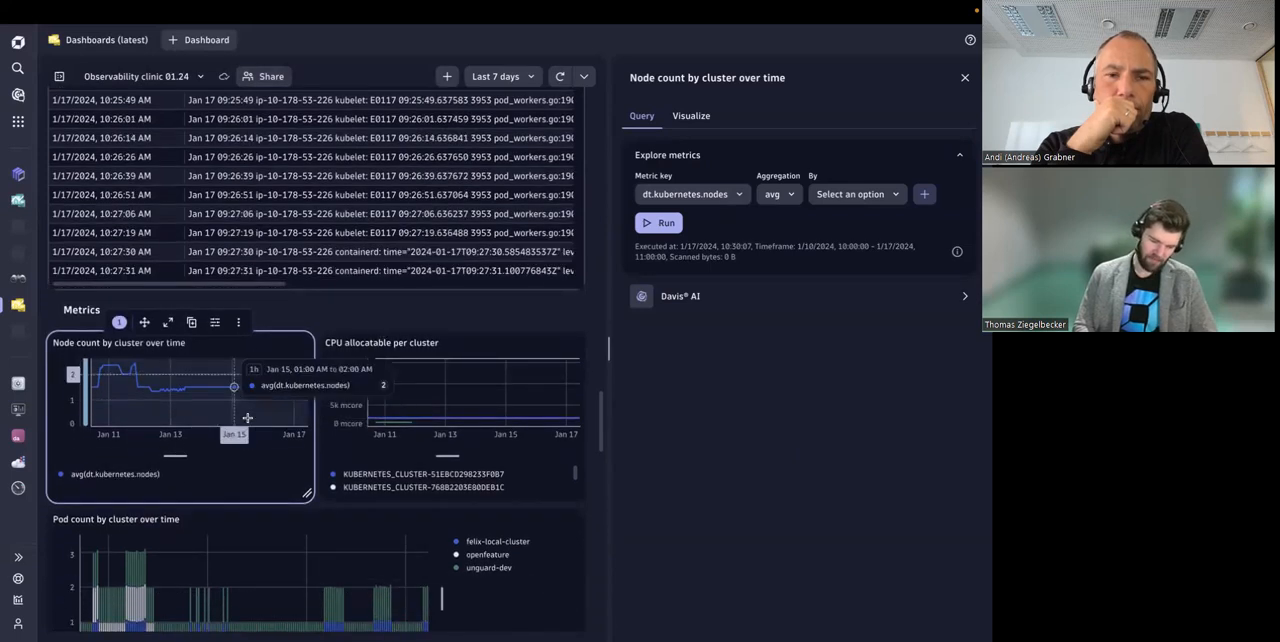
click(925, 195)
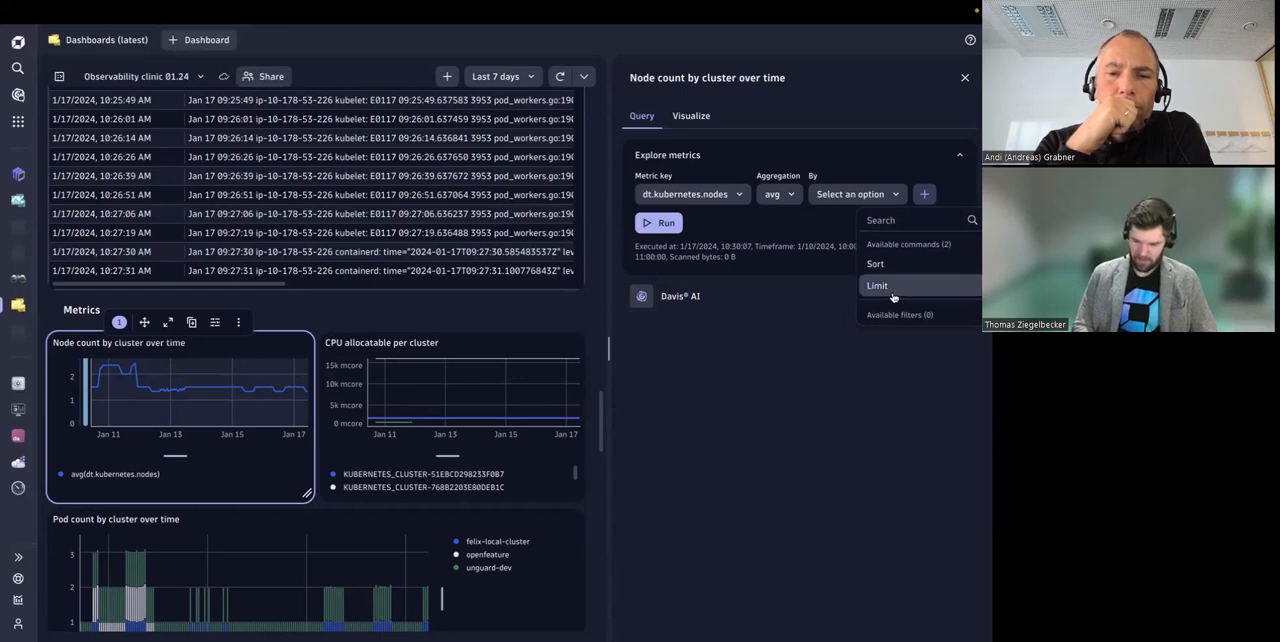
click(639, 428)
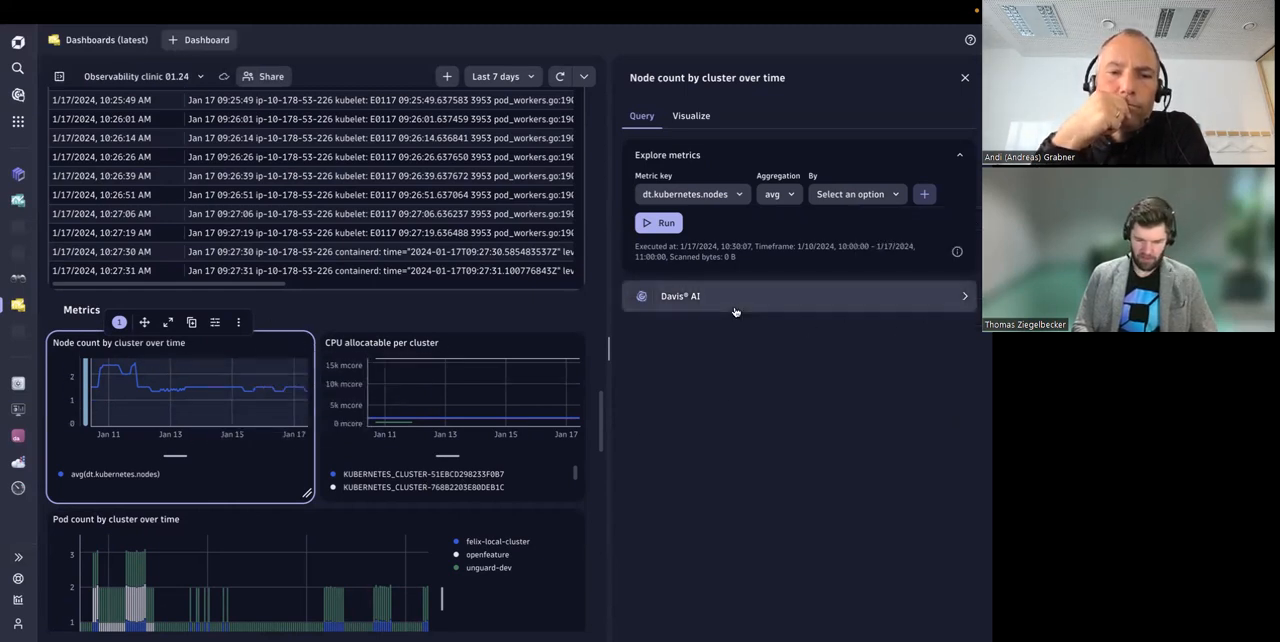
Step: Look over the tiles of the Metrics section and open the markdown of its heading tile
scroll(385, 329, down, 10)
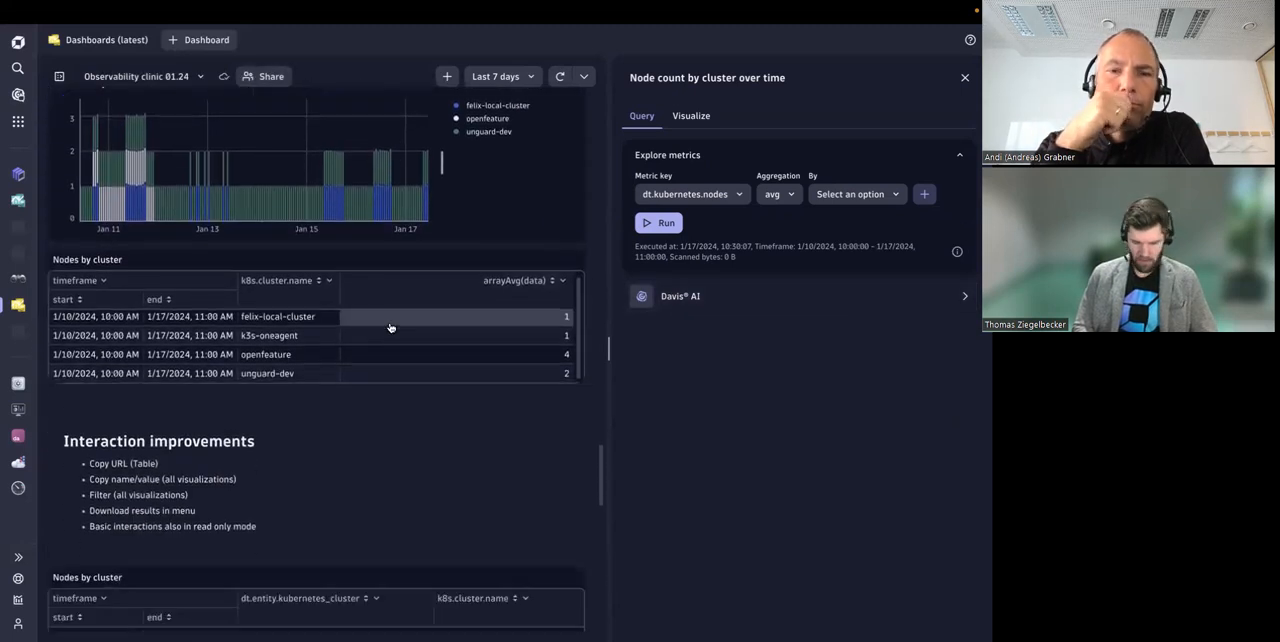
scroll(390, 327, up, 7)
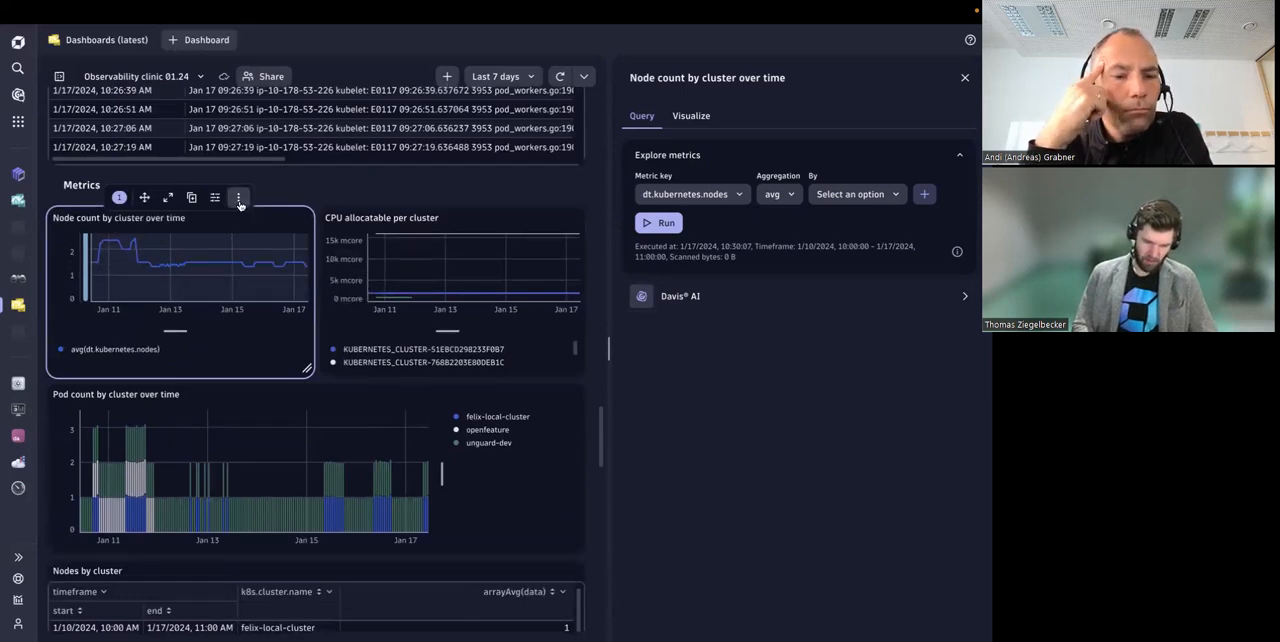
click(335, 193)
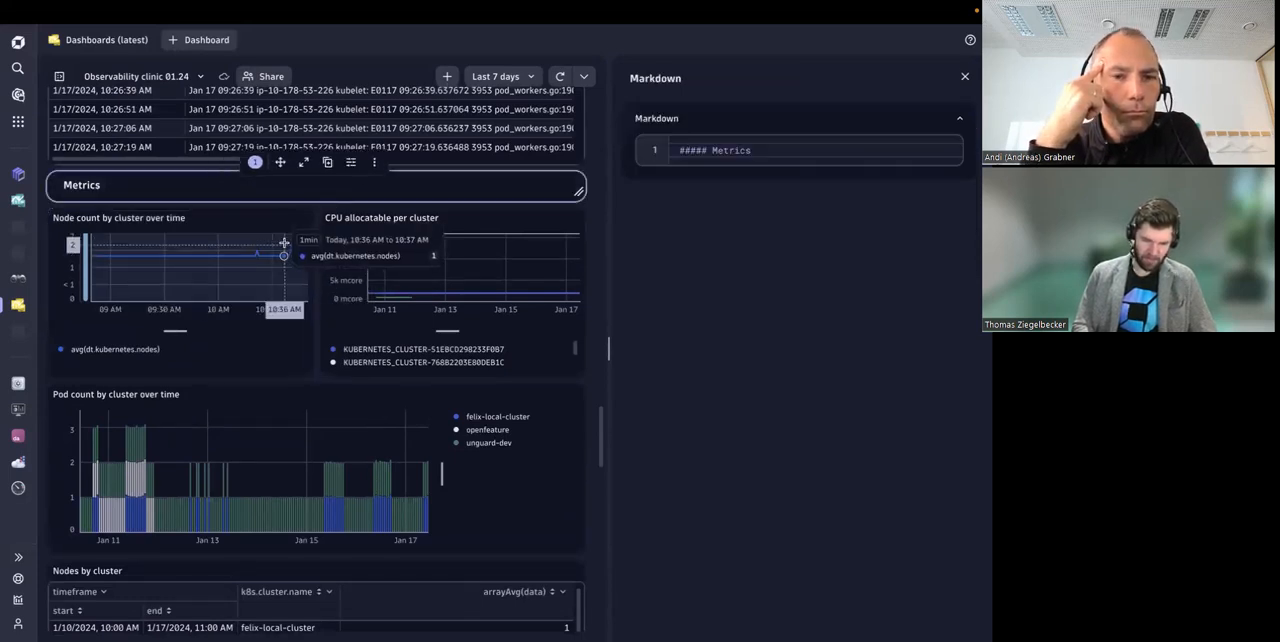
Step: Go to the Interaction improvements section and open its markdown tile to read the list of improvements
scroll(288, 316, down, 2)
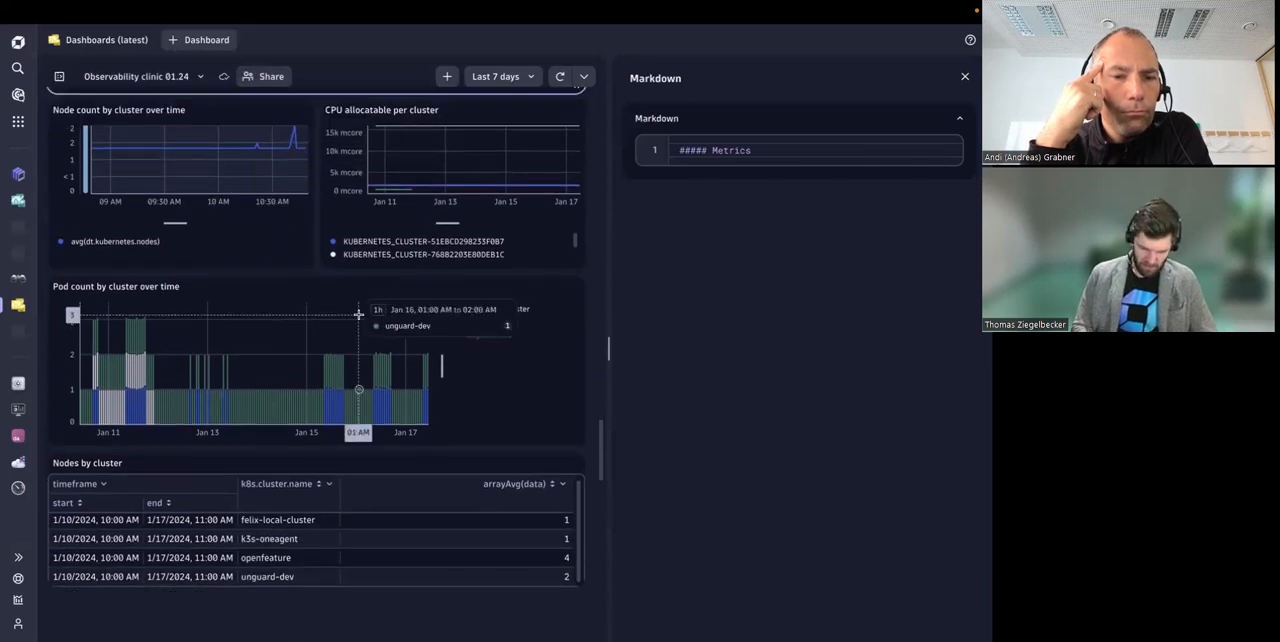
scroll(359, 320, down, 3)
scroll(359, 320, up, 1)
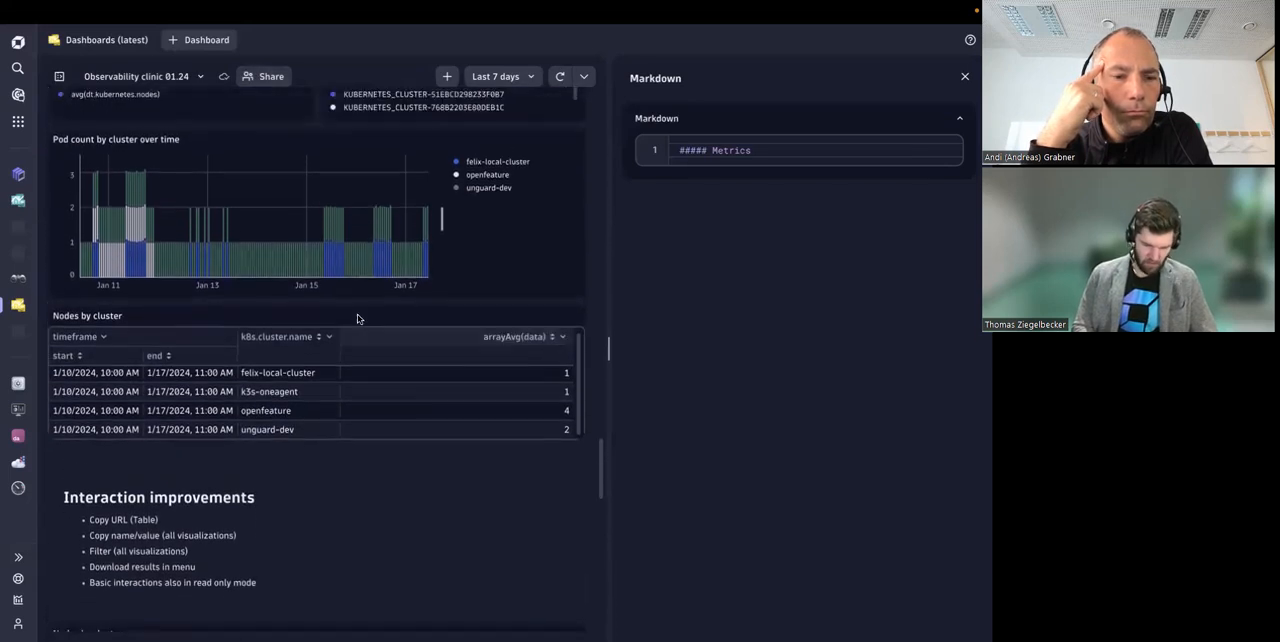
scroll(358, 318, down, 2)
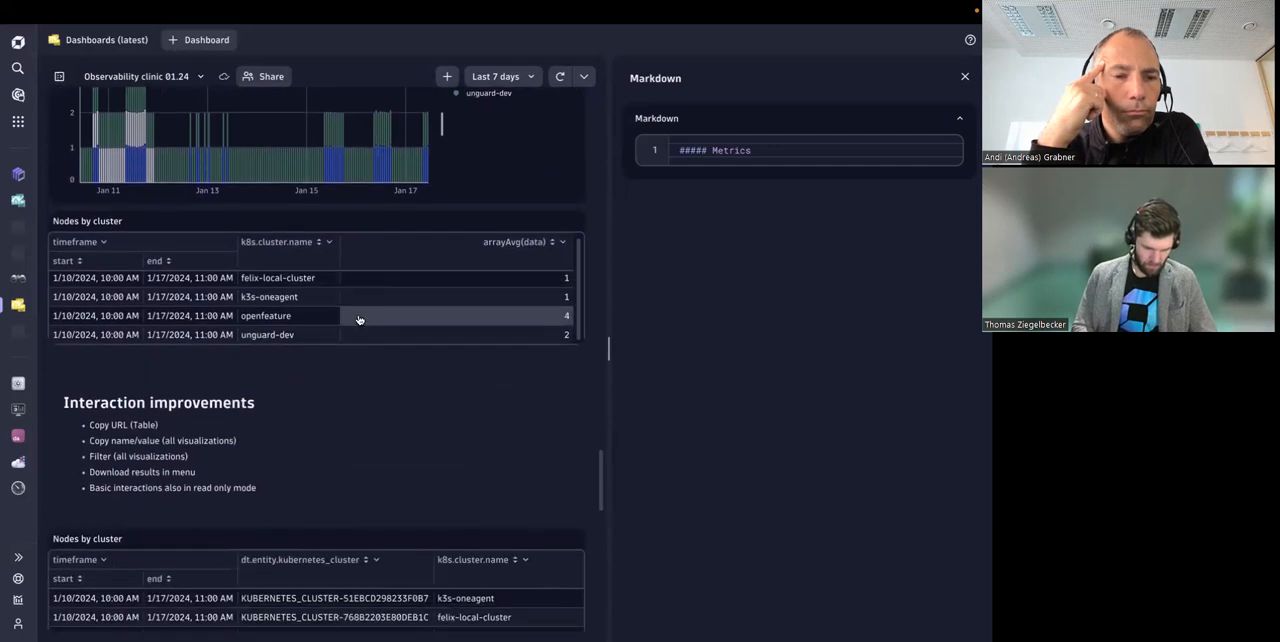
scroll(318, 404, down, 2)
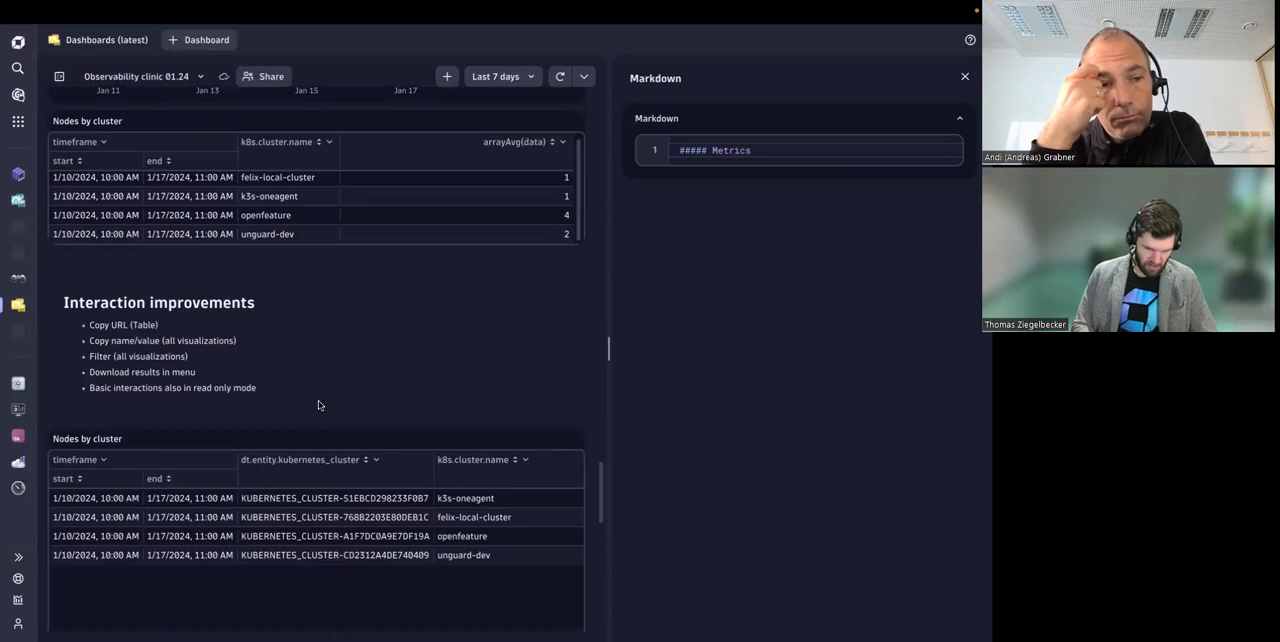
scroll(304, 302, up, 1)
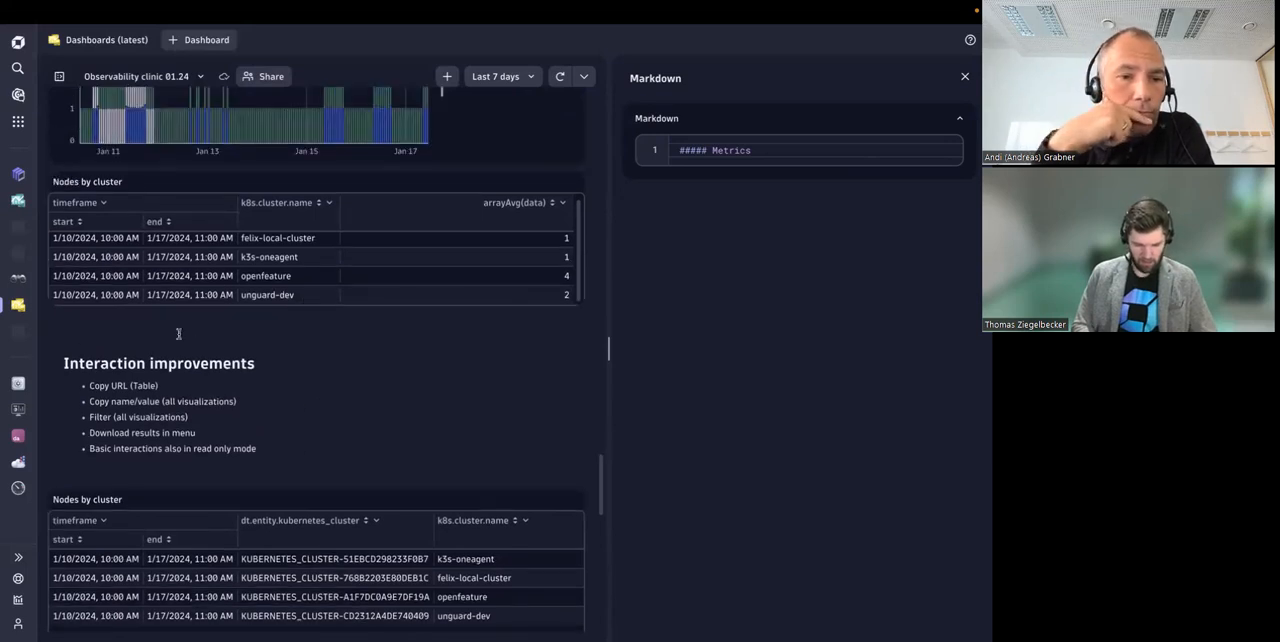
scroll(178, 333, down, 3)
scroll(165, 370, up, 3)
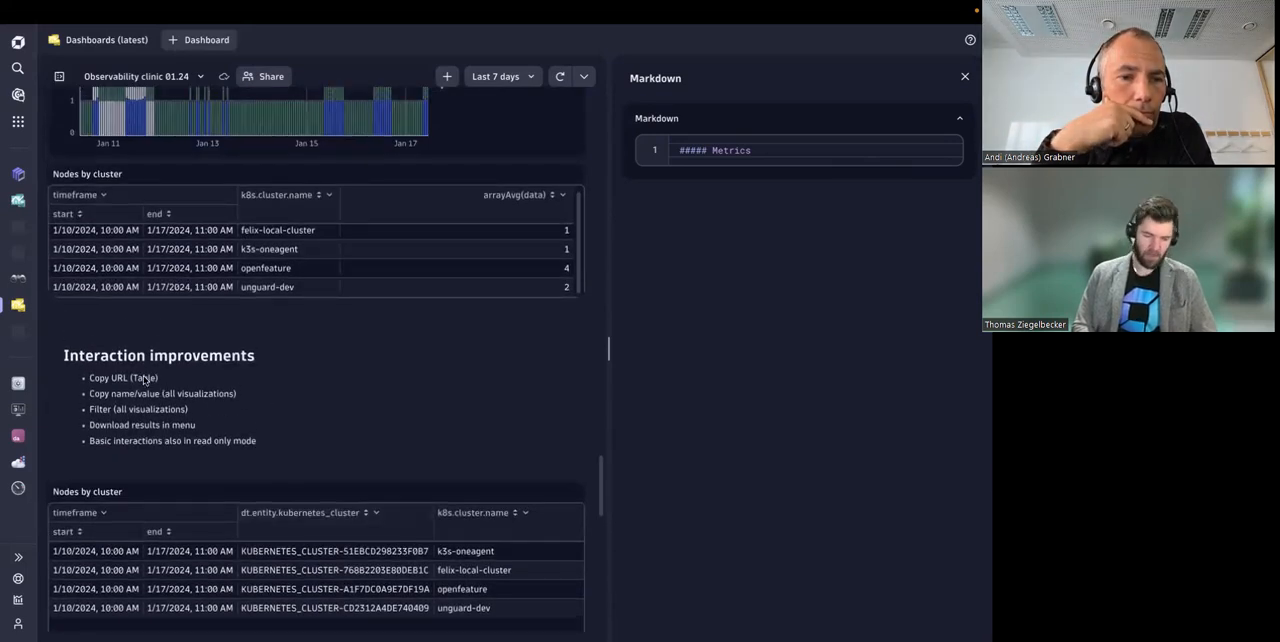
drag(61, 361, 284, 443)
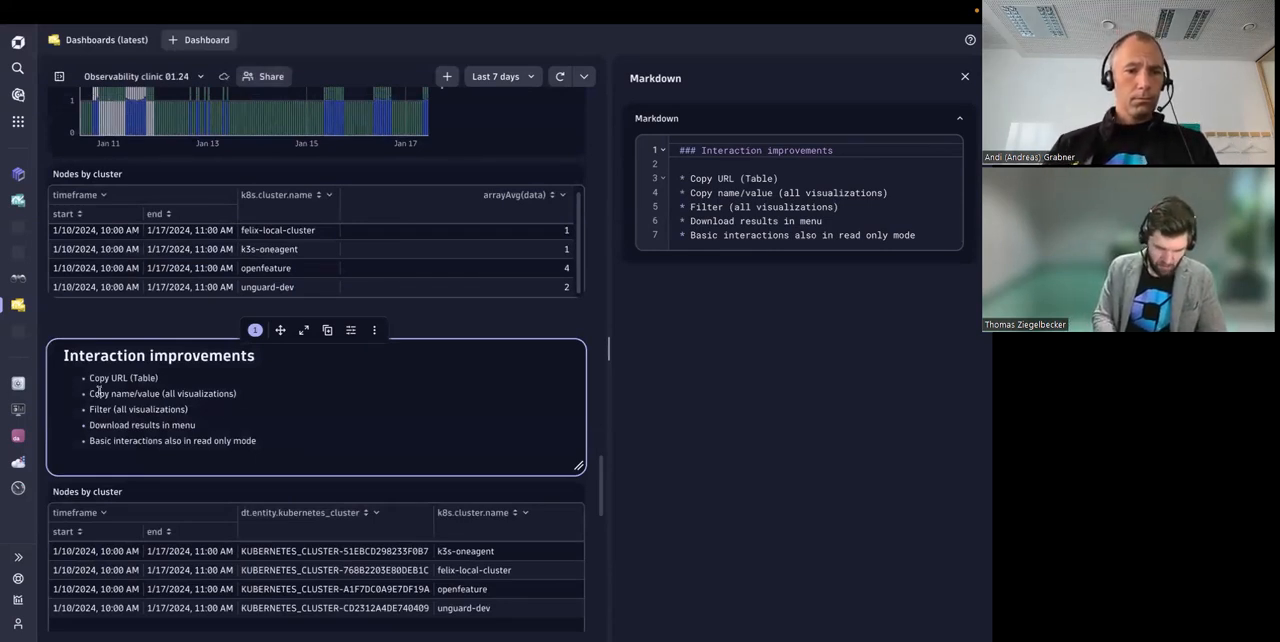
Step: Inspect the cell options for the first Kubernetes cluster entity in the Nodes by cluster table below the interaction improvements list
mouse_move(91, 393)
mouse_down()
mouse_move(250, 398)
mouse_move(100, 410)
mouse_move(89, 395)
mouse_up()
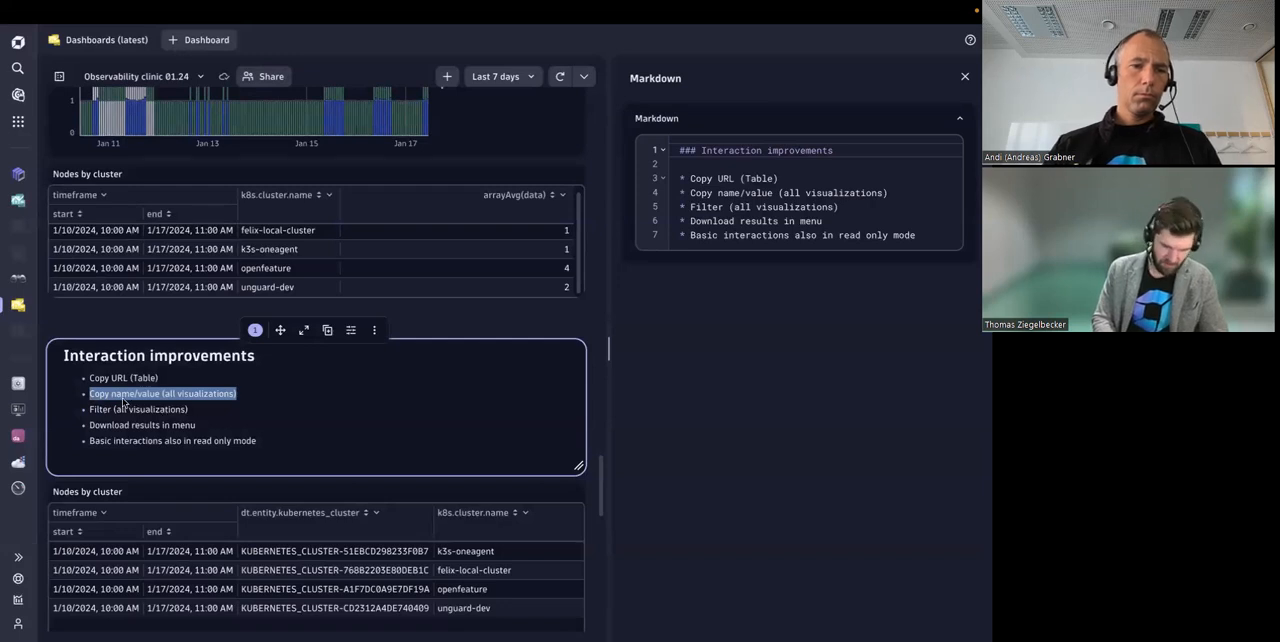
click(124, 402)
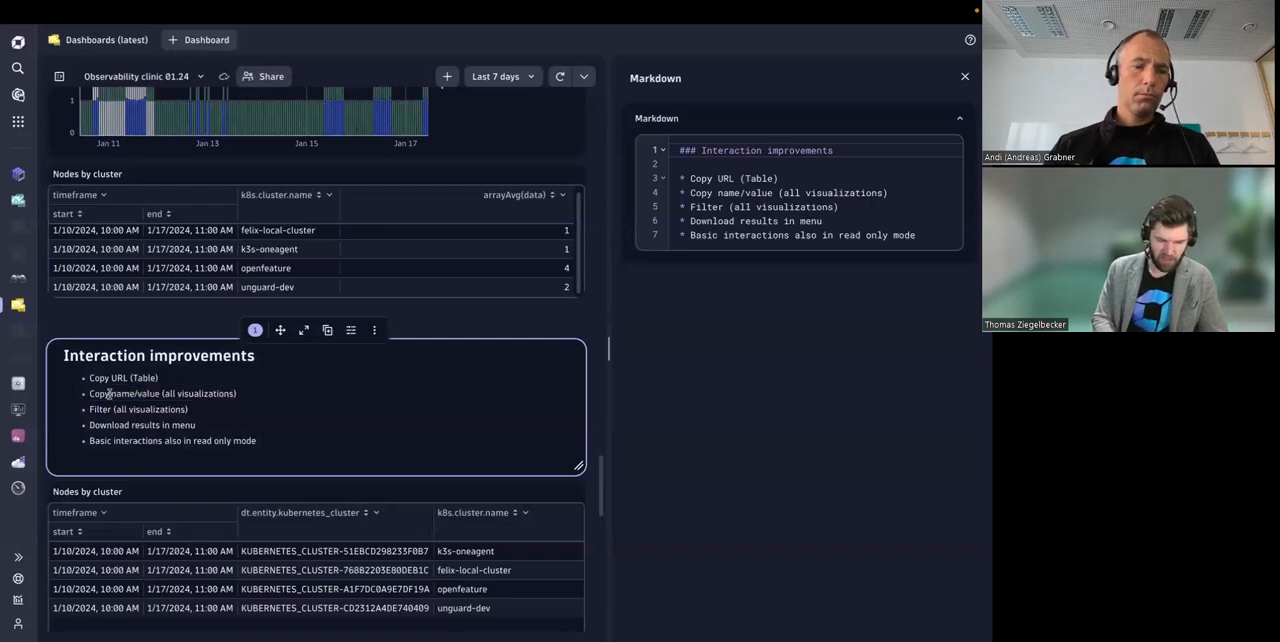
click(295, 553)
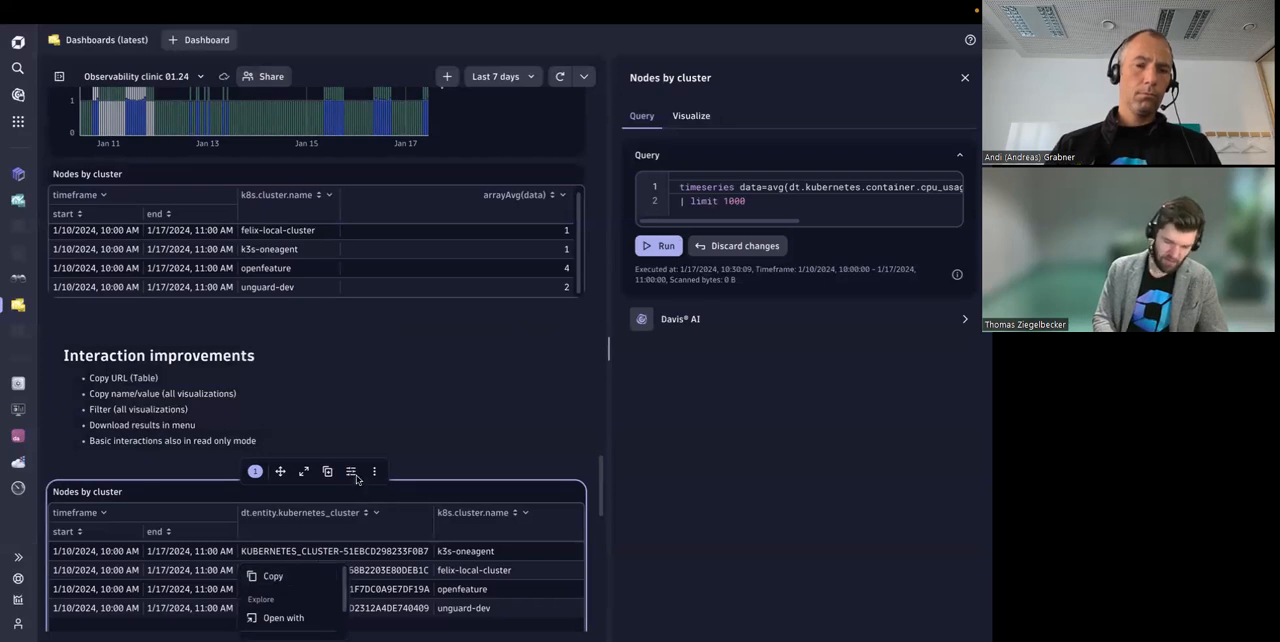
click(286, 426)
Step: Highlight the Copy URL (Table) item in the improvements list and look through the dashboard tiles around it
drag(90, 378, 246, 380)
scroll(249, 385, down, 5)
scroll(249, 385, down, 4)
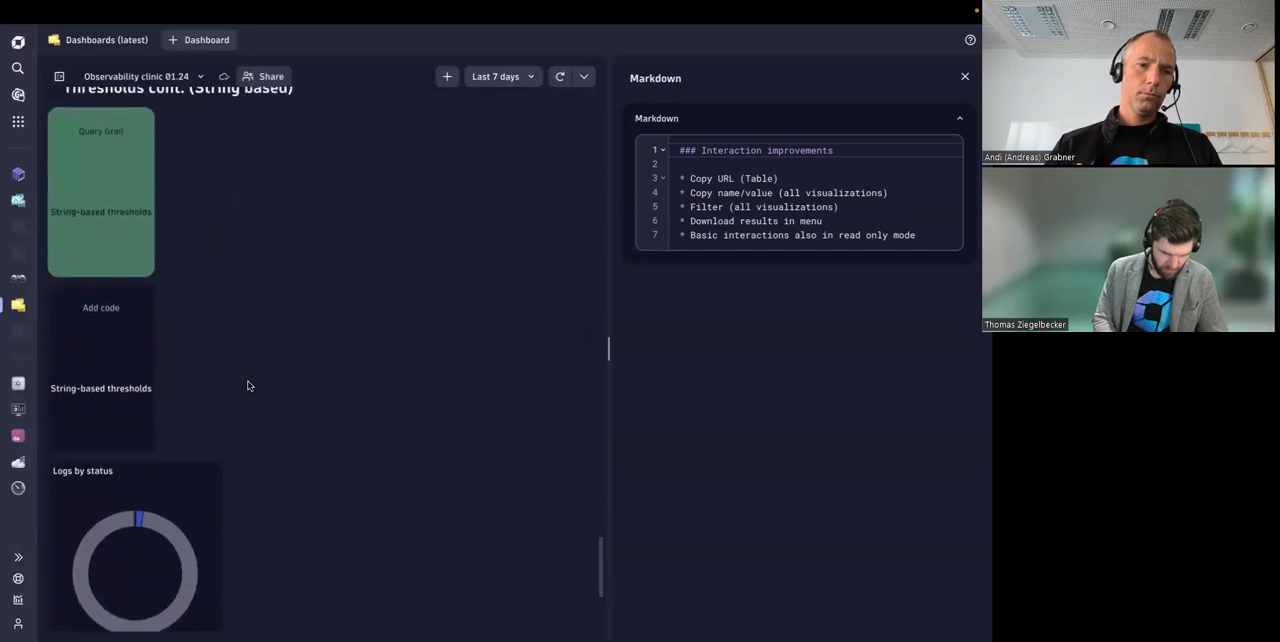
scroll(249, 385, up, 8)
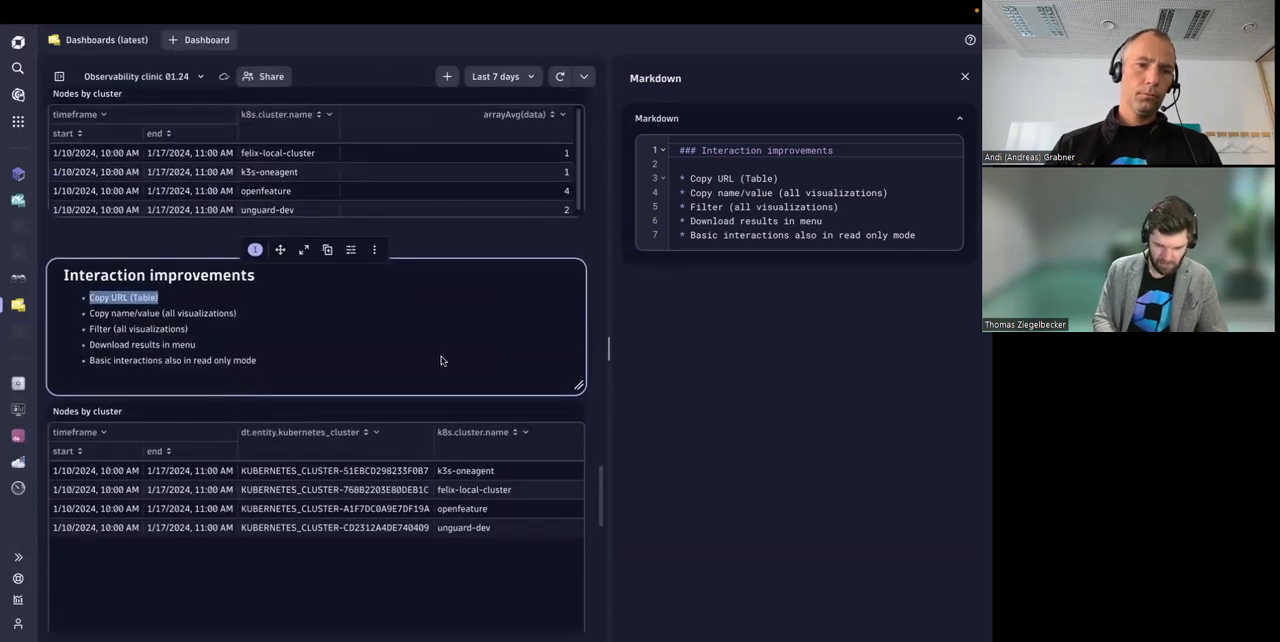
Step: Switch to the Interaction improvements notebook, dismiss its welcome guide and look through the Nodes by cluster sections
key(super+s)
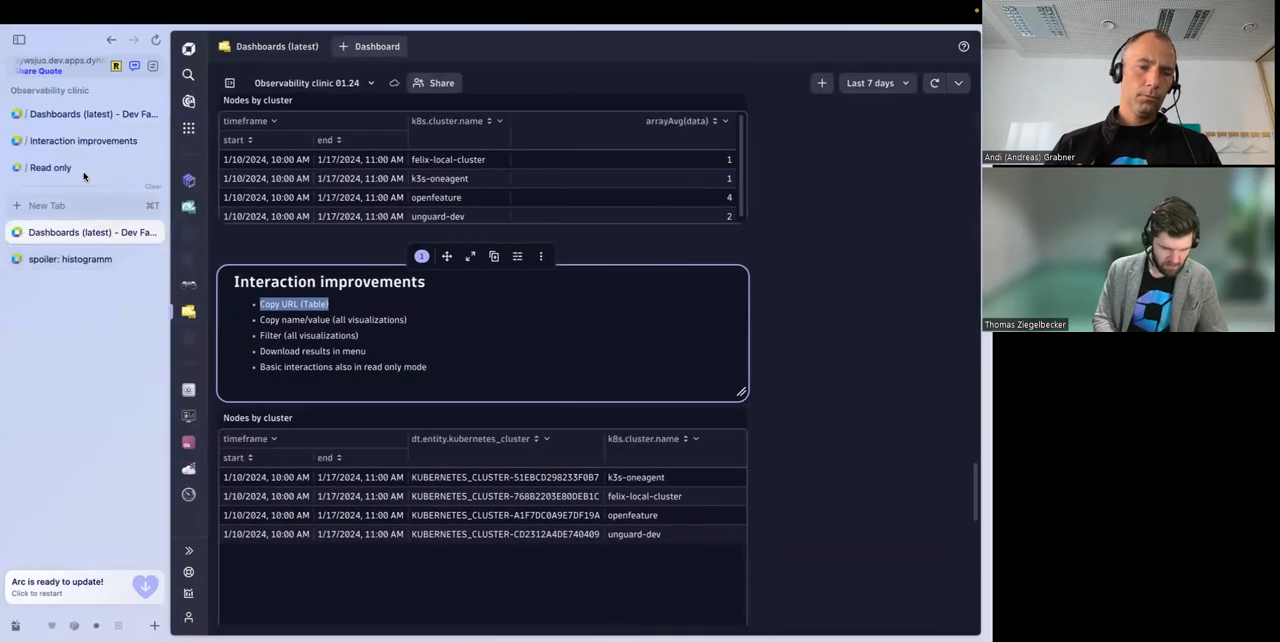
click(88, 141)
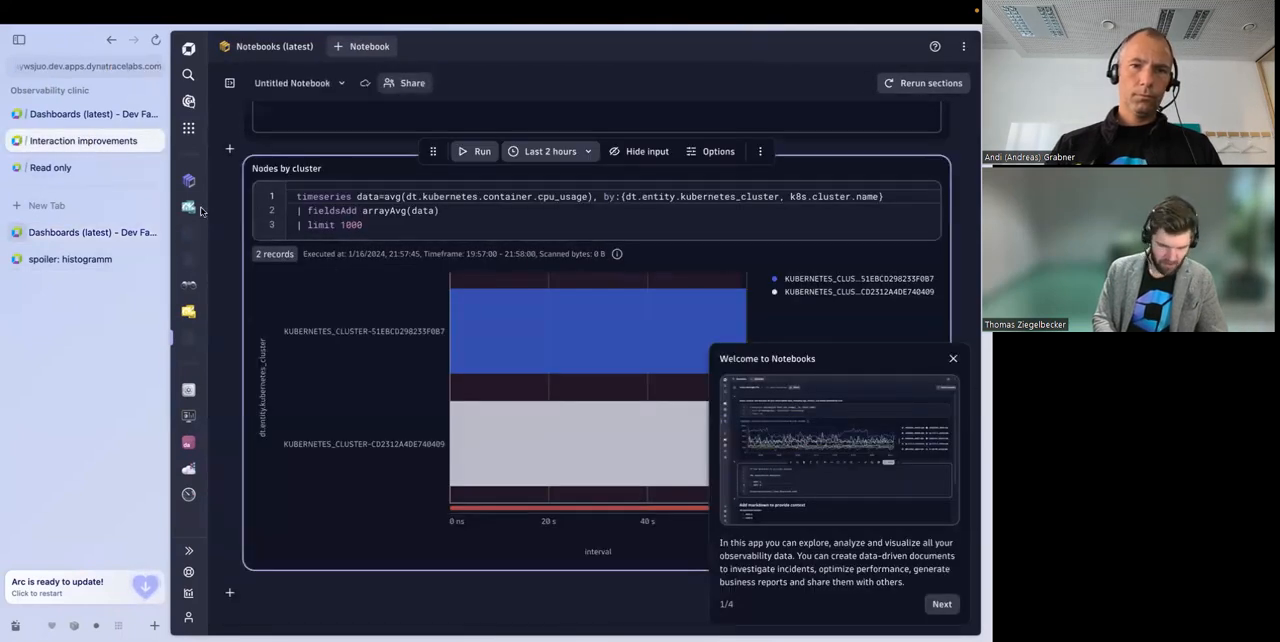
scroll(410, 222, up, 1)
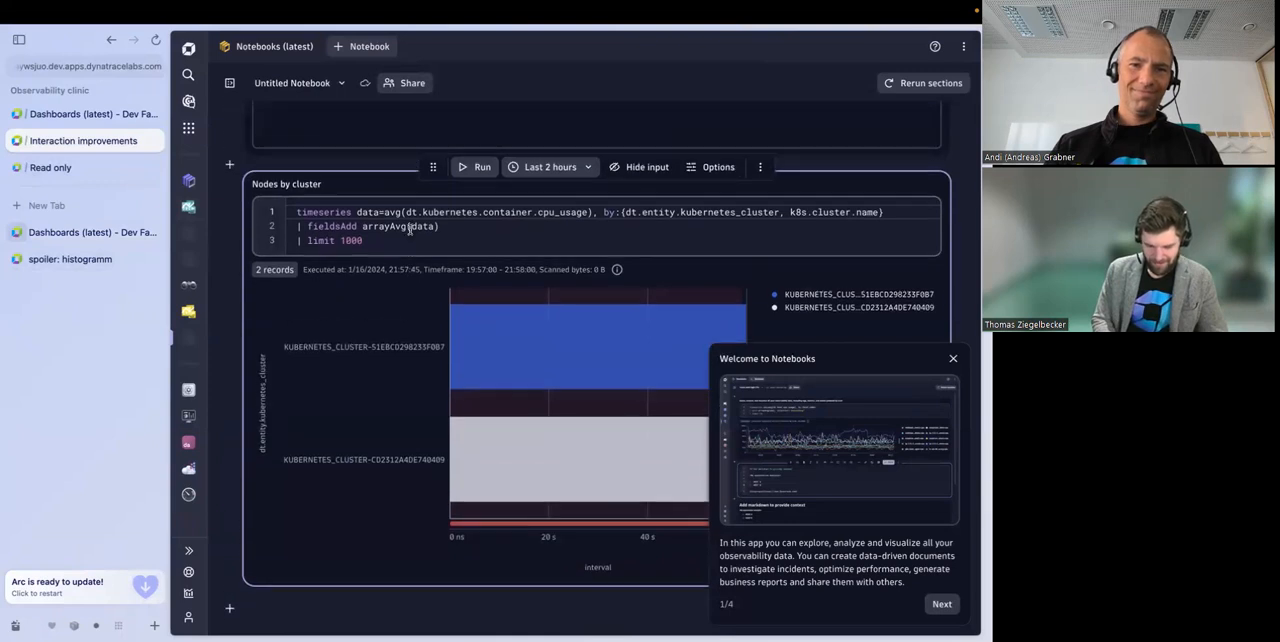
click(953, 358)
scroll(414, 192, down, 3)
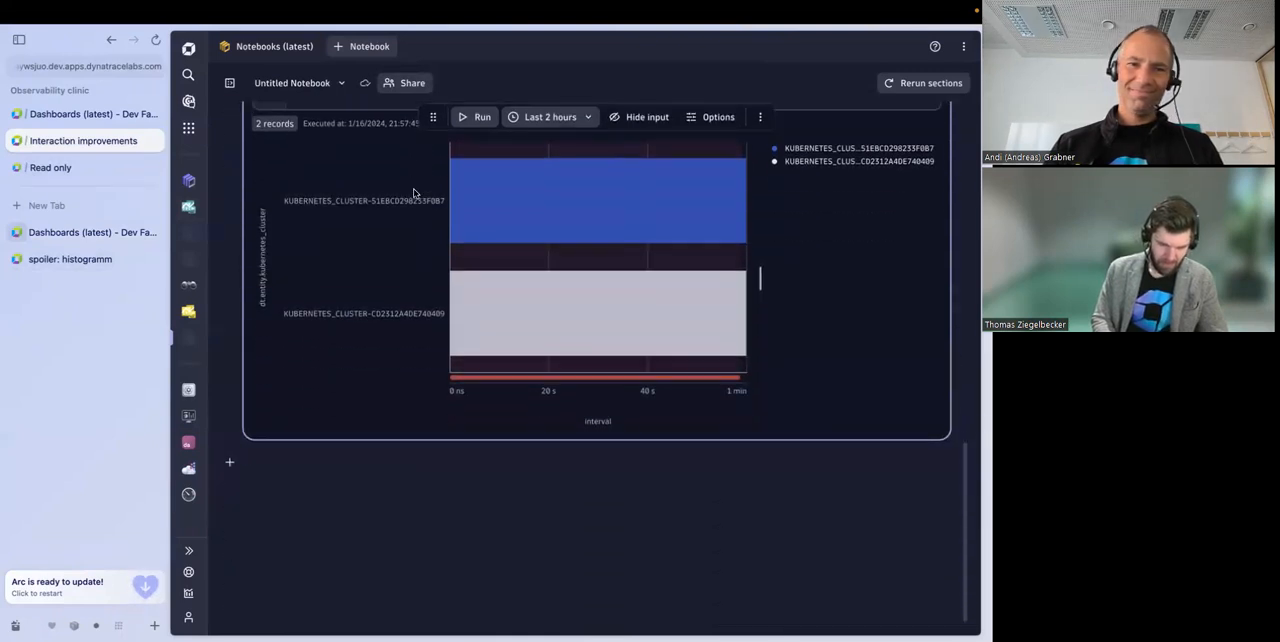
scroll(414, 193, up, 10)
scroll(414, 192, up, 1)
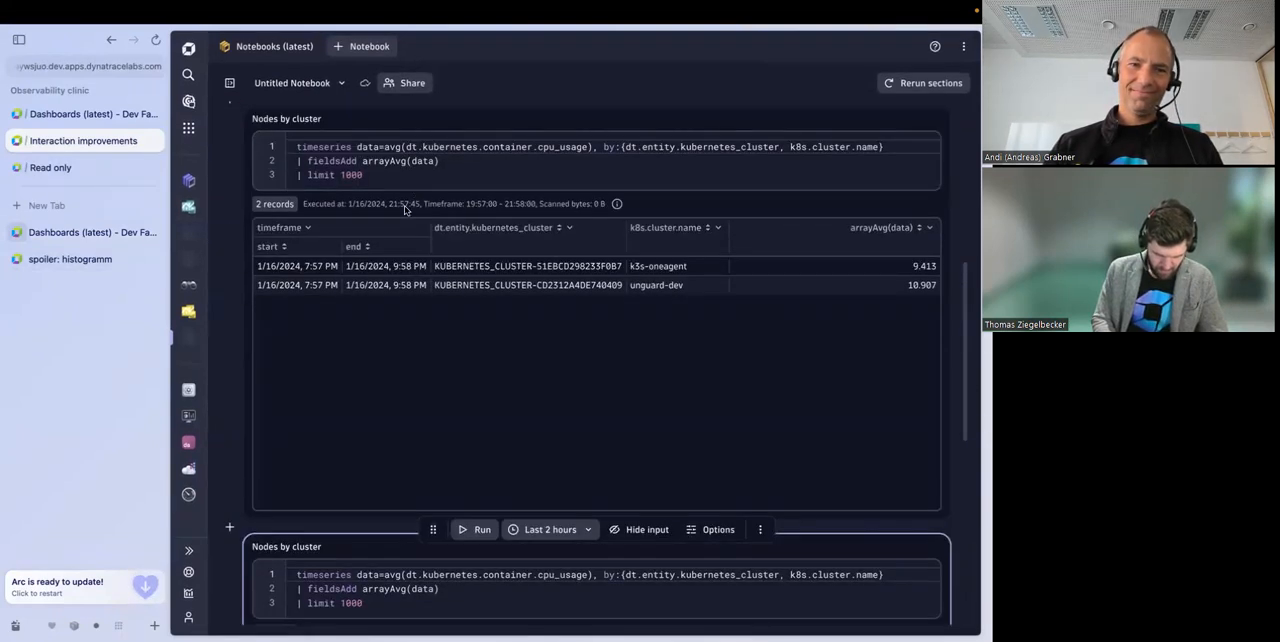
Step: Go to the Read only notebooks list, show 30 rows per page and filter it to documents owned by others
click(74, 170)
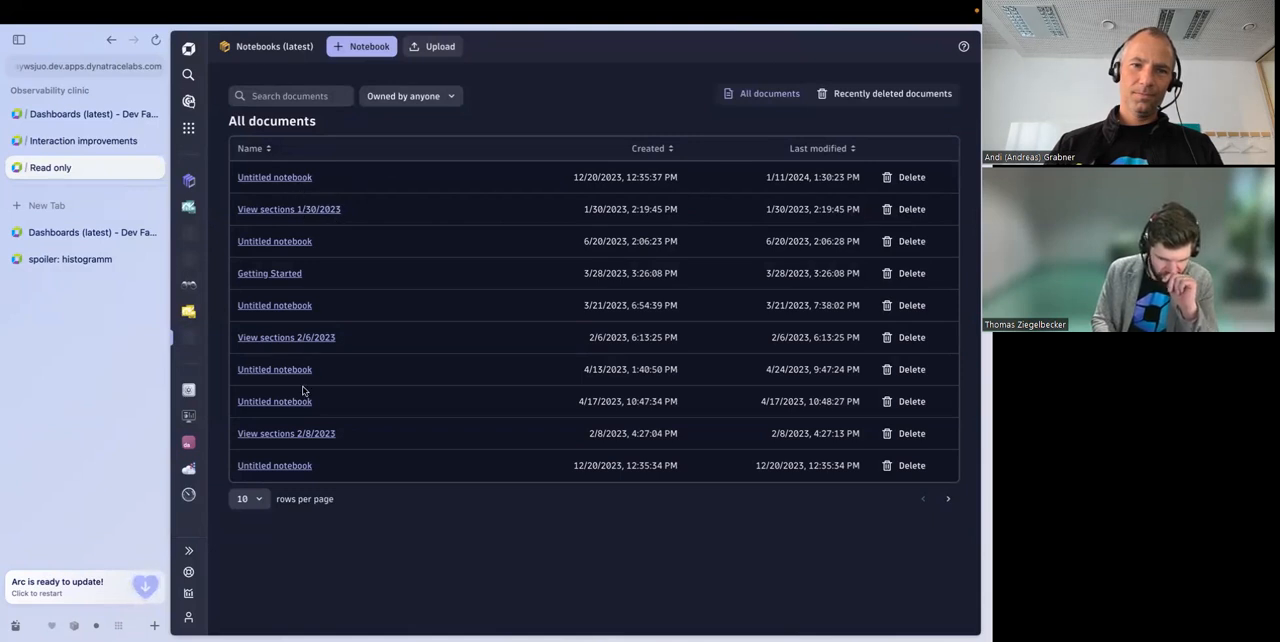
click(266, 499)
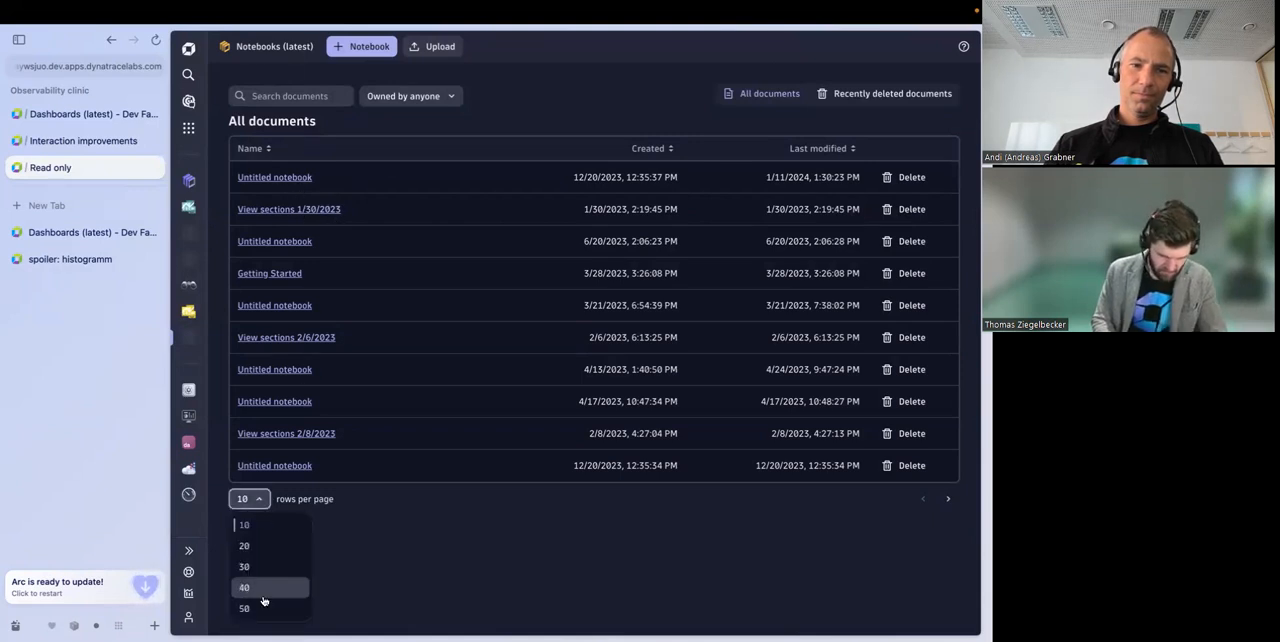
click(266, 567)
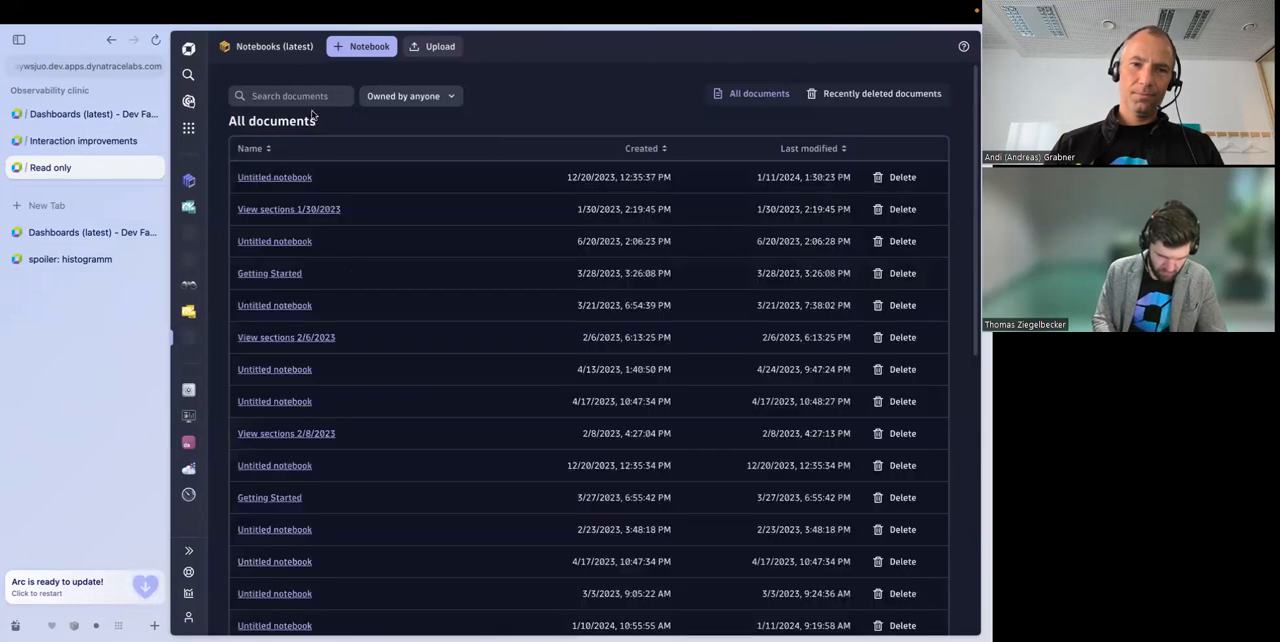
click(403, 96)
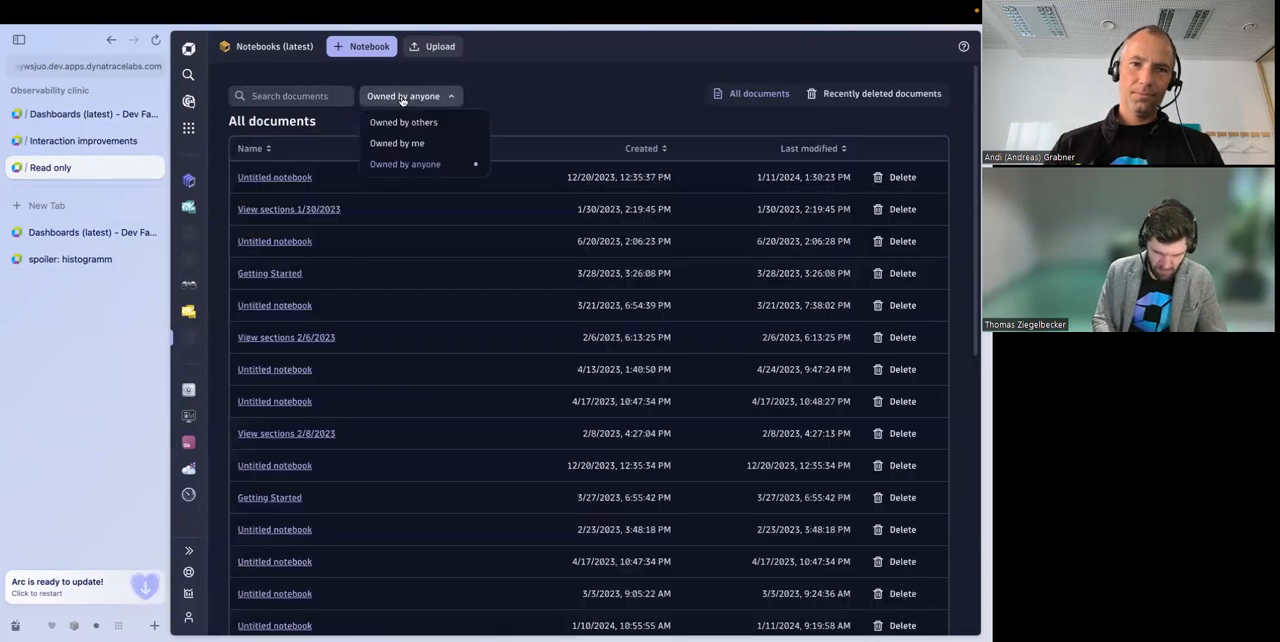
click(449, 129)
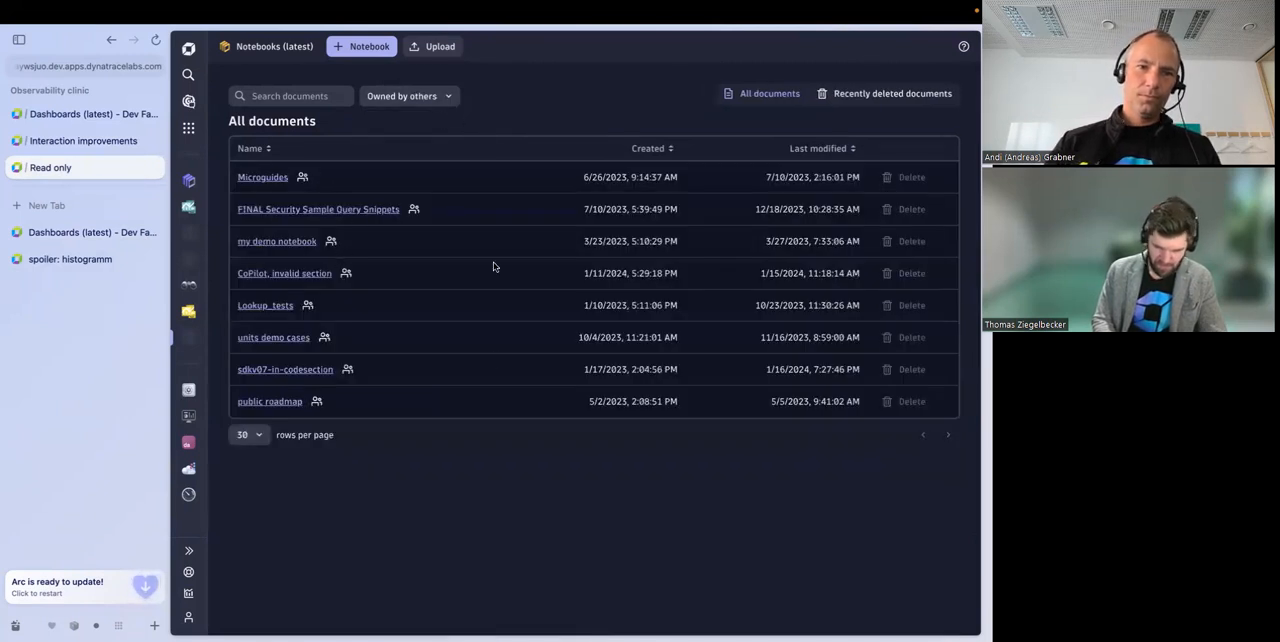
Step: Open the notebook FINAL Security Sample Query Snippets and view the apps available for opening its first host ID
click(307, 210)
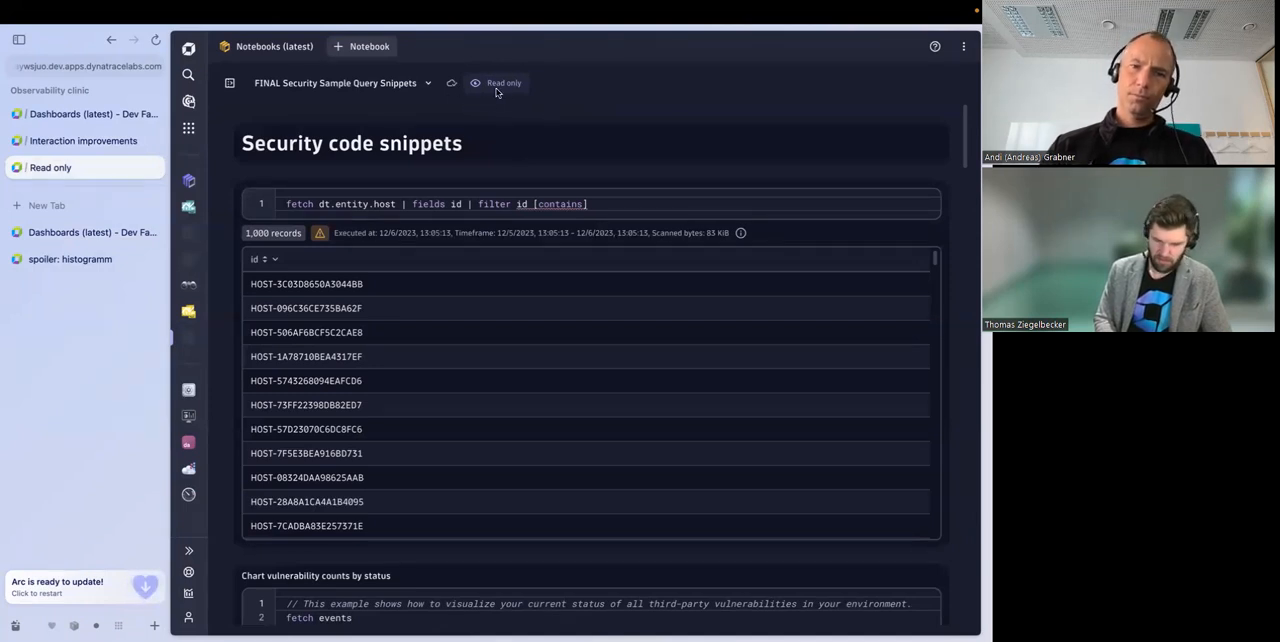
click(306, 290)
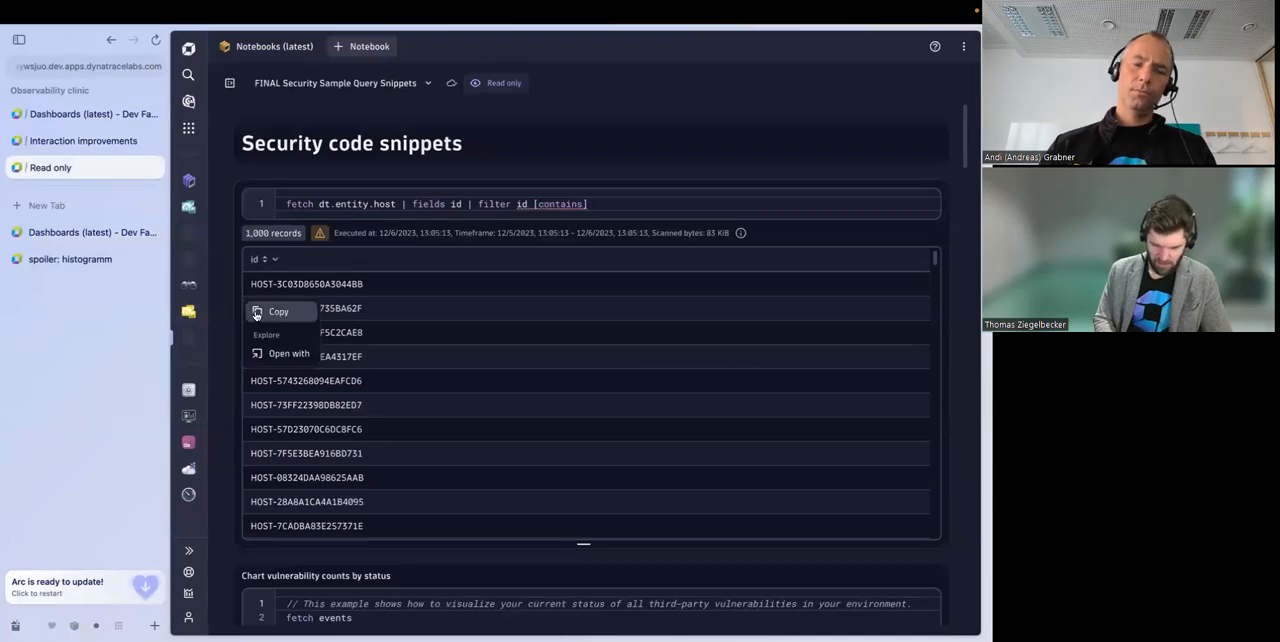
click(319, 290)
click(319, 290)
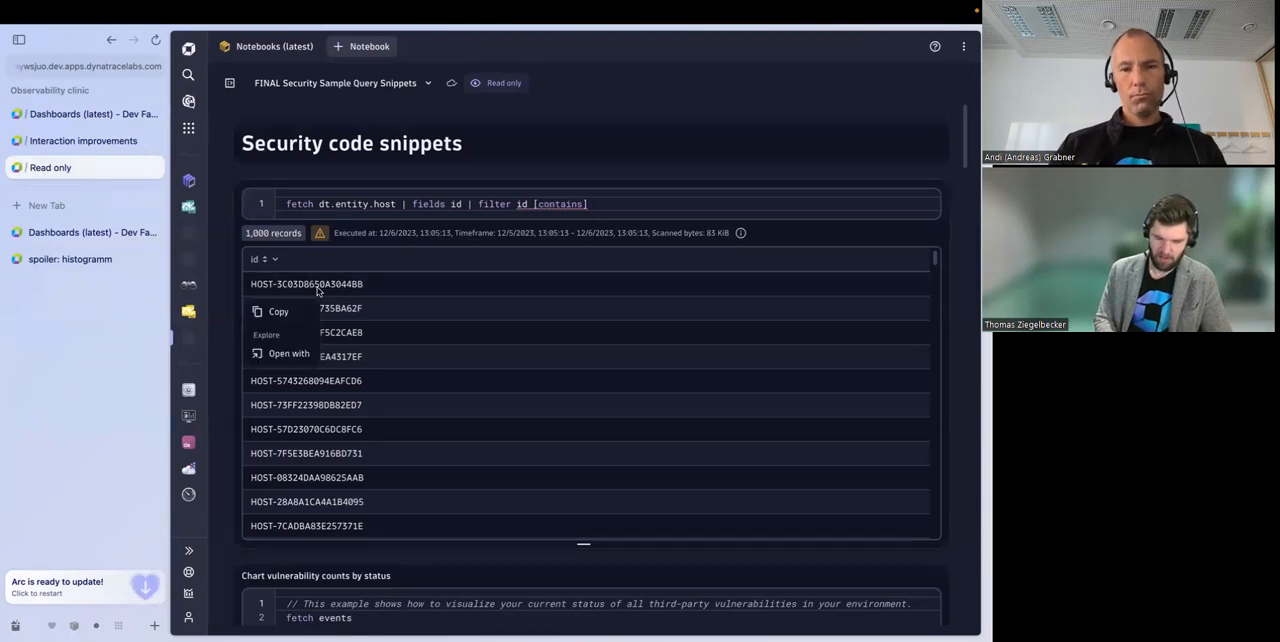
click(288, 355)
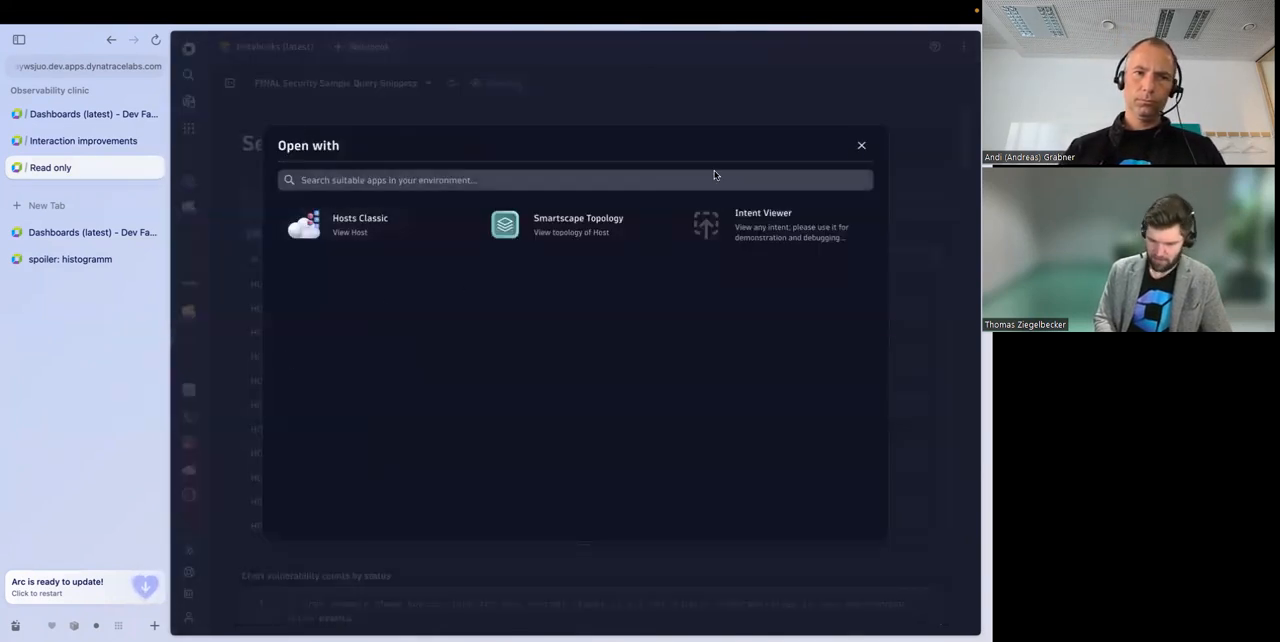
click(862, 147)
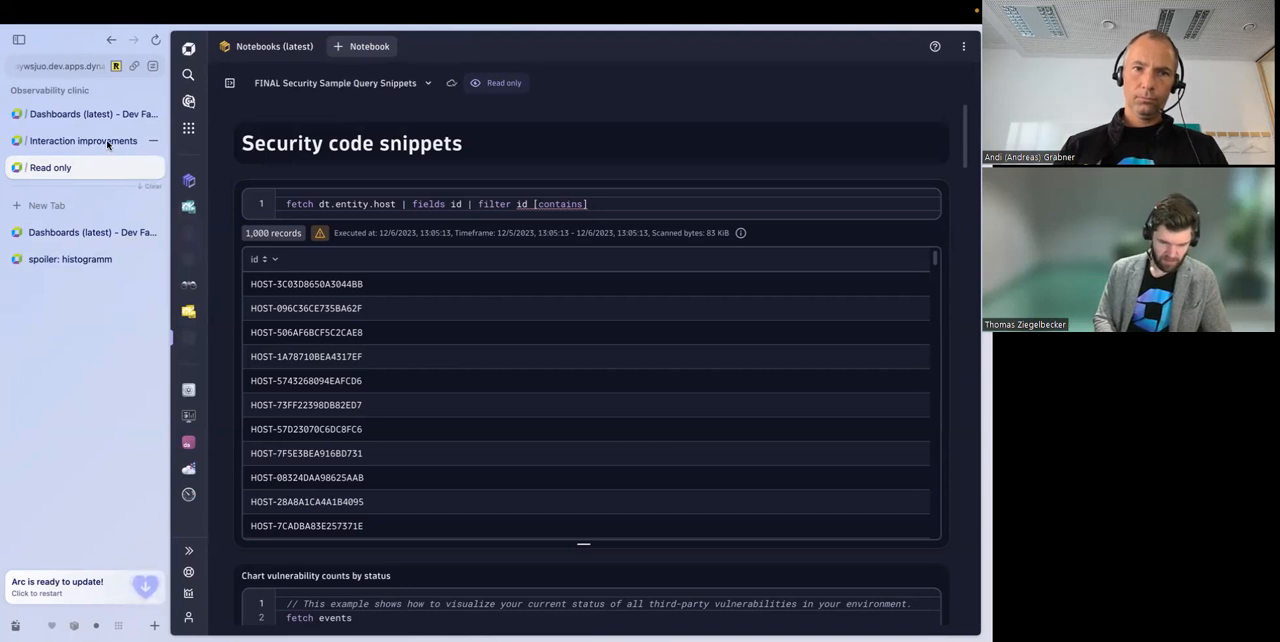
Step: Return to the Observability clinic 01.24 dashboard and hide both the dashboard list and the browser sidebar
click(95, 114)
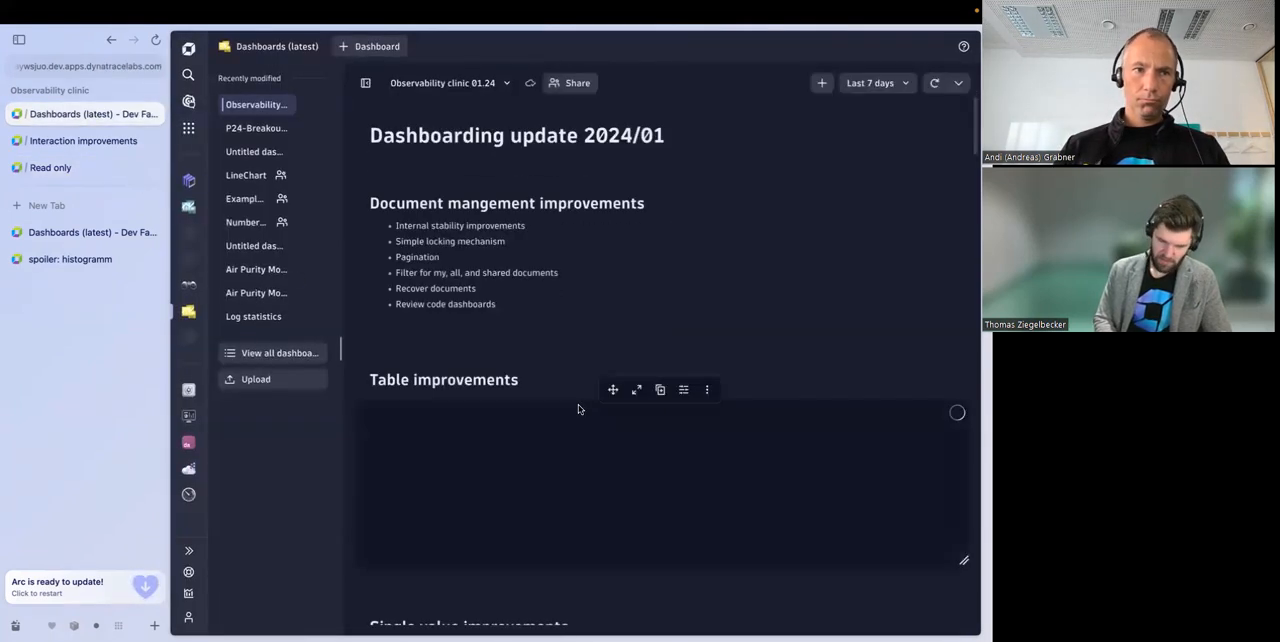
scroll(590, 355, down, 15)
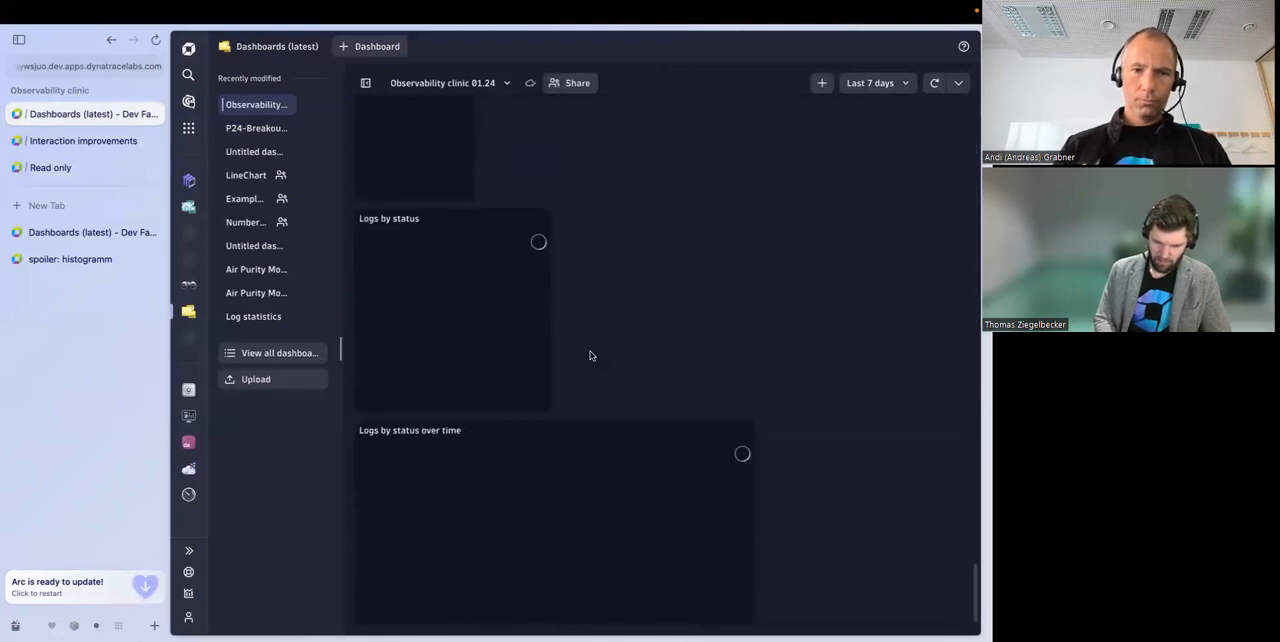
scroll(571, 345, up, 5)
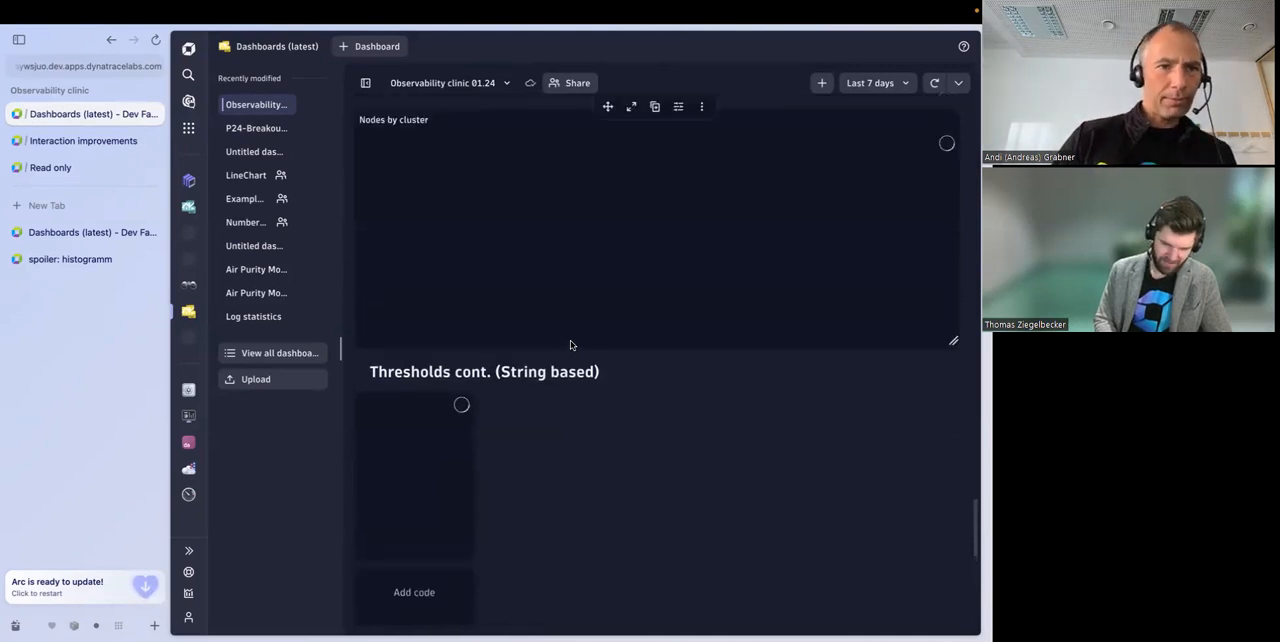
scroll(570, 345, down, 5)
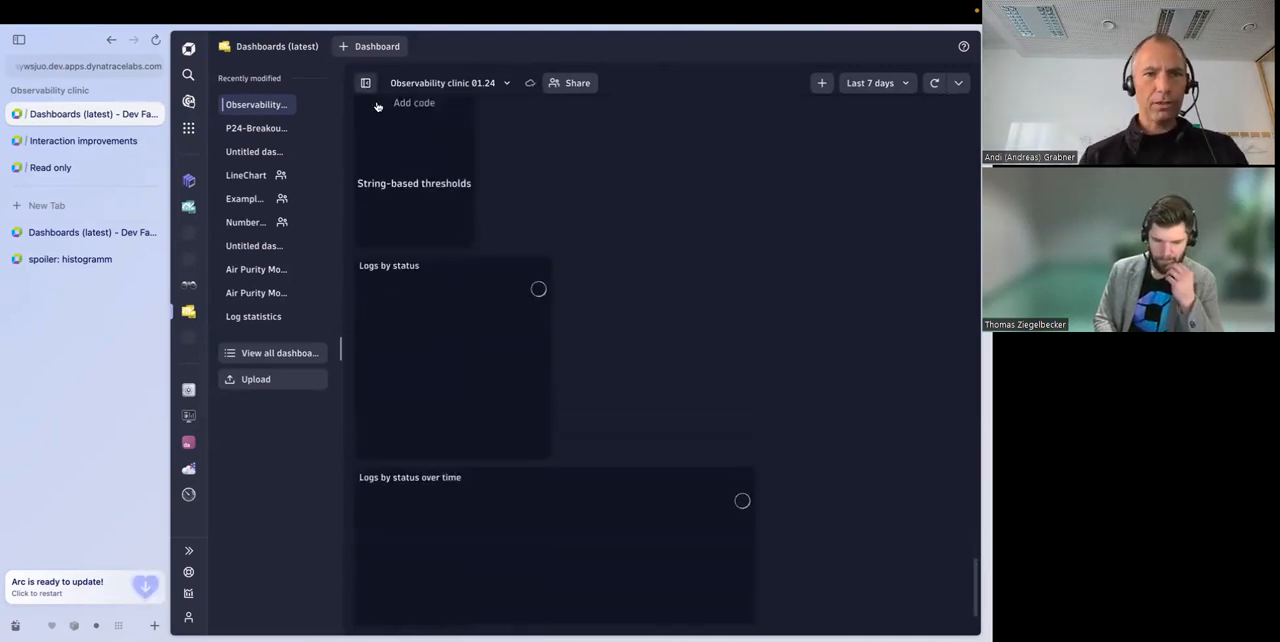
click(365, 83)
key(super+s)
scroll(425, 300, up, 3)
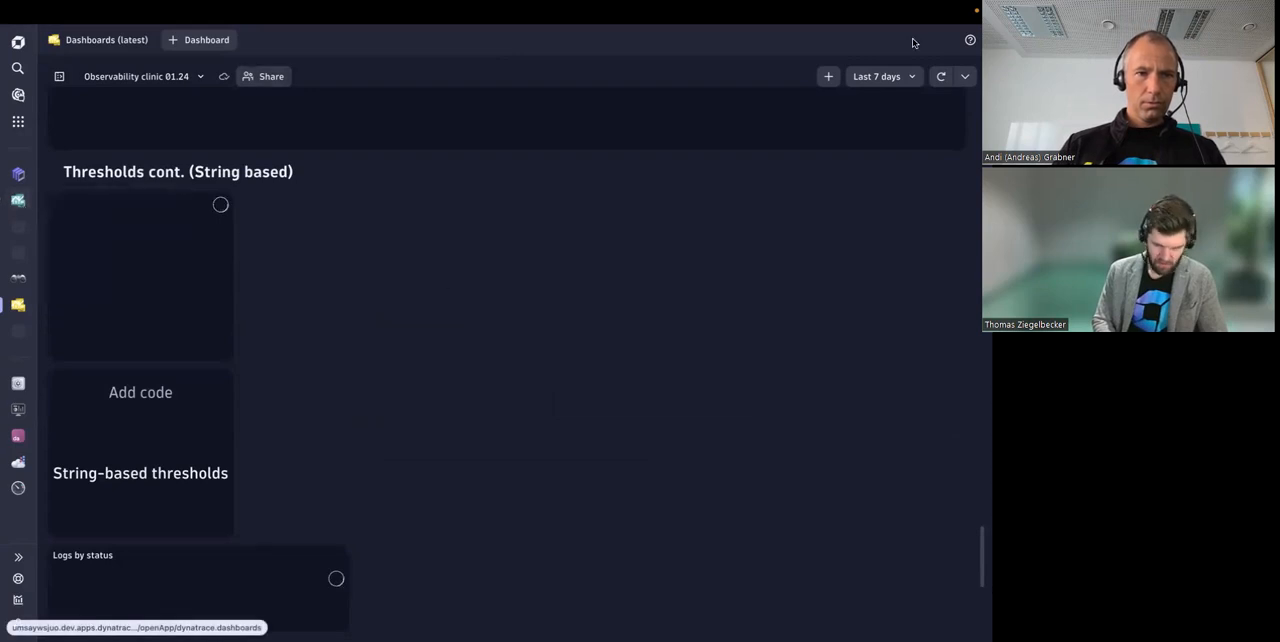
mouse_move(19, 180)
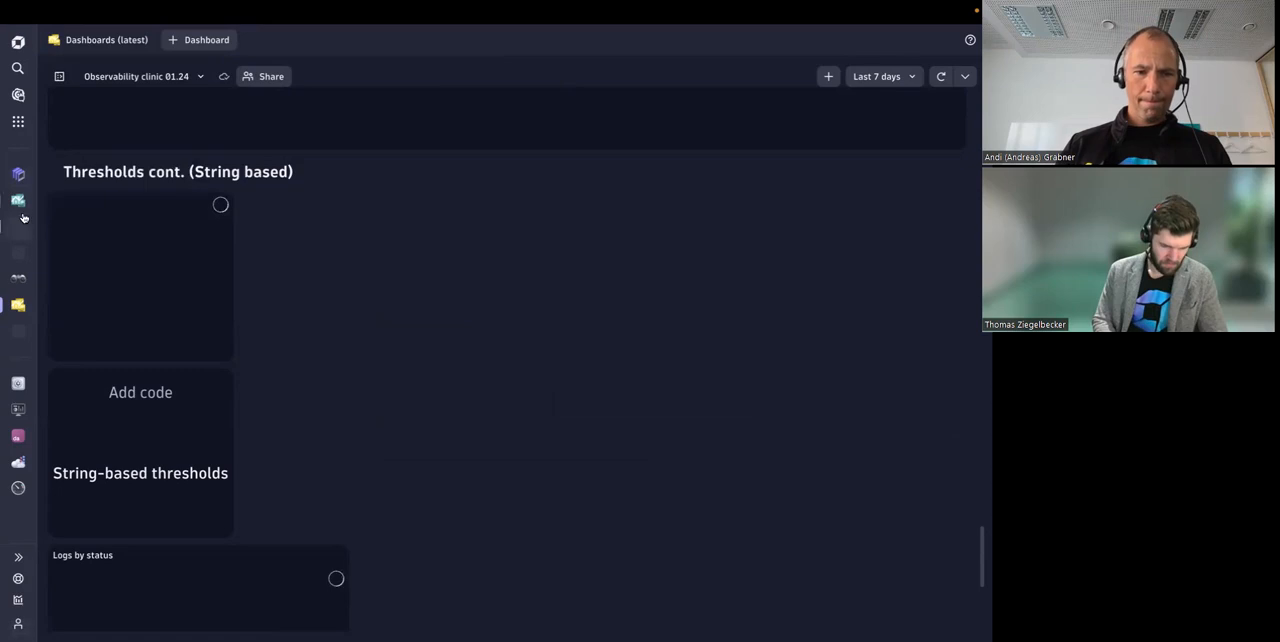
click(828, 78)
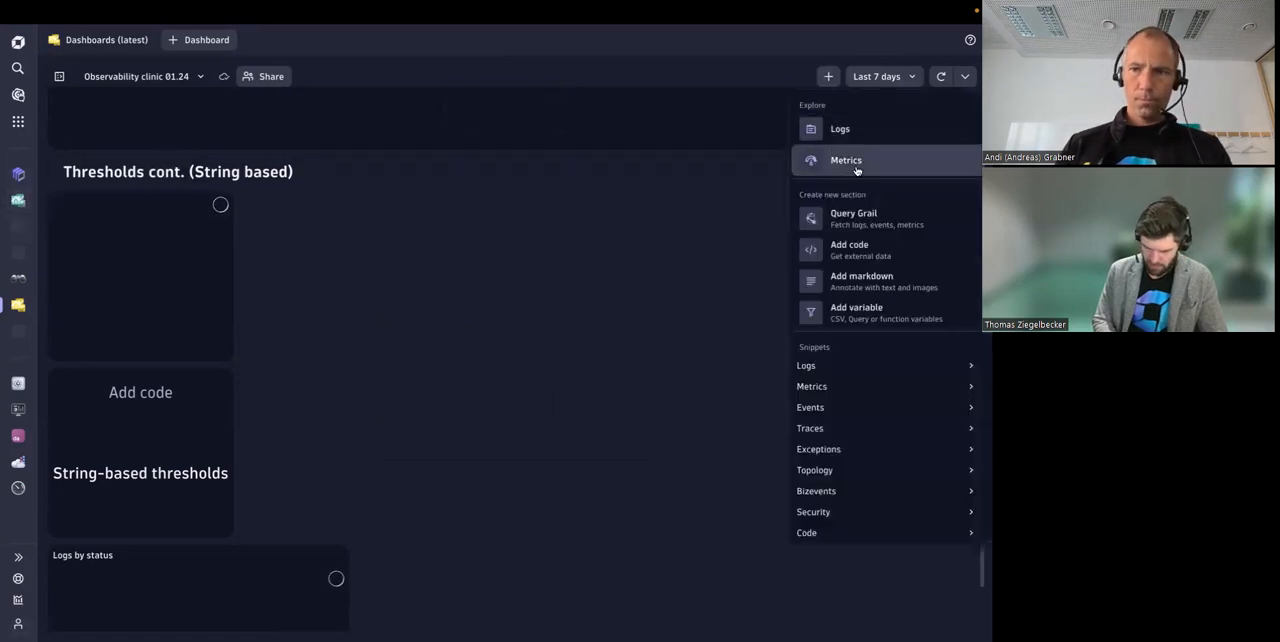
click(884, 225)
click(720, 187)
text(data record()
key(Return)
text(url="http://www.andi.com)
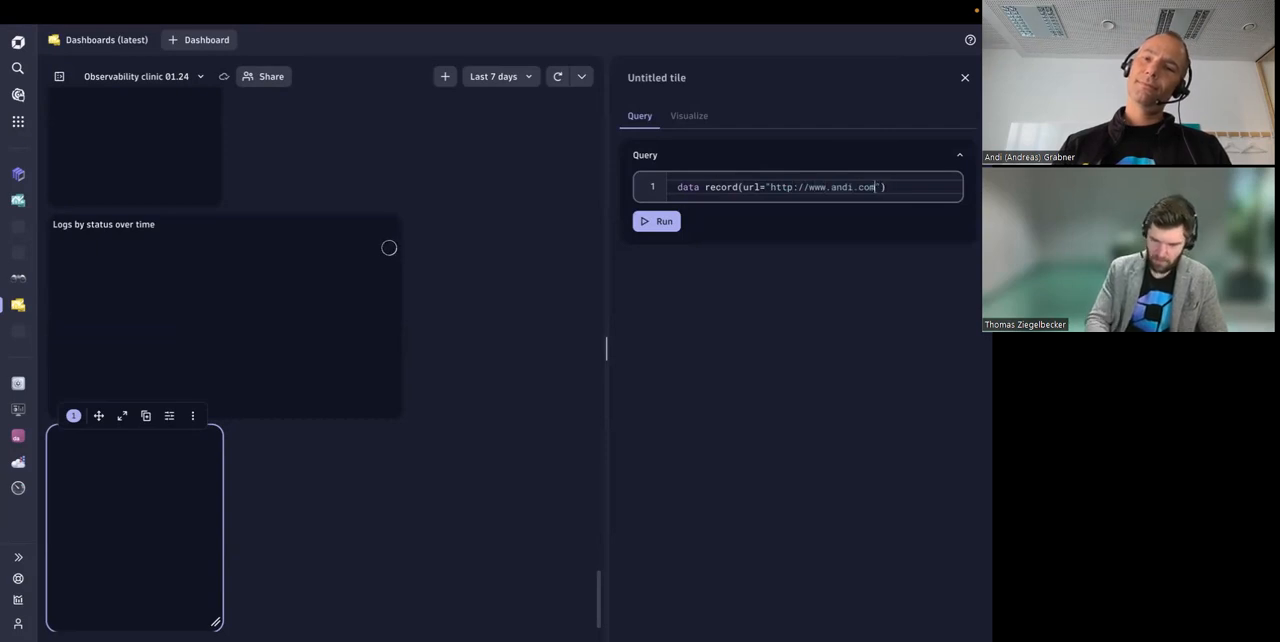
click(656, 222)
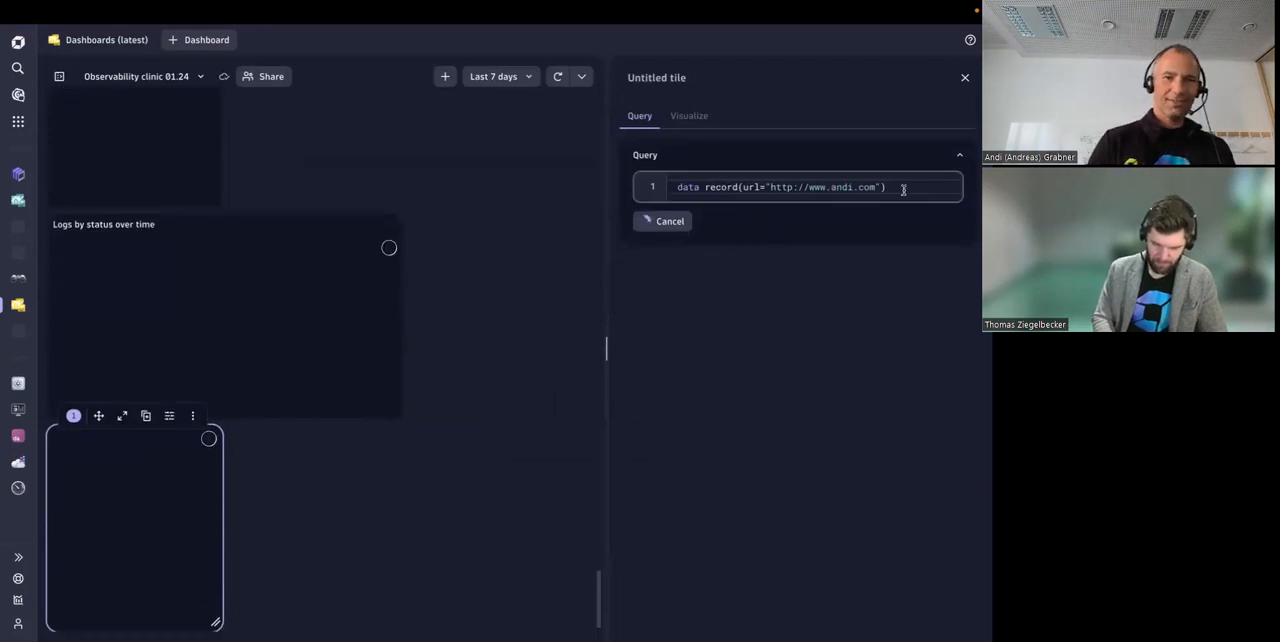
drag(904, 189, 671, 189)
click(766, 276)
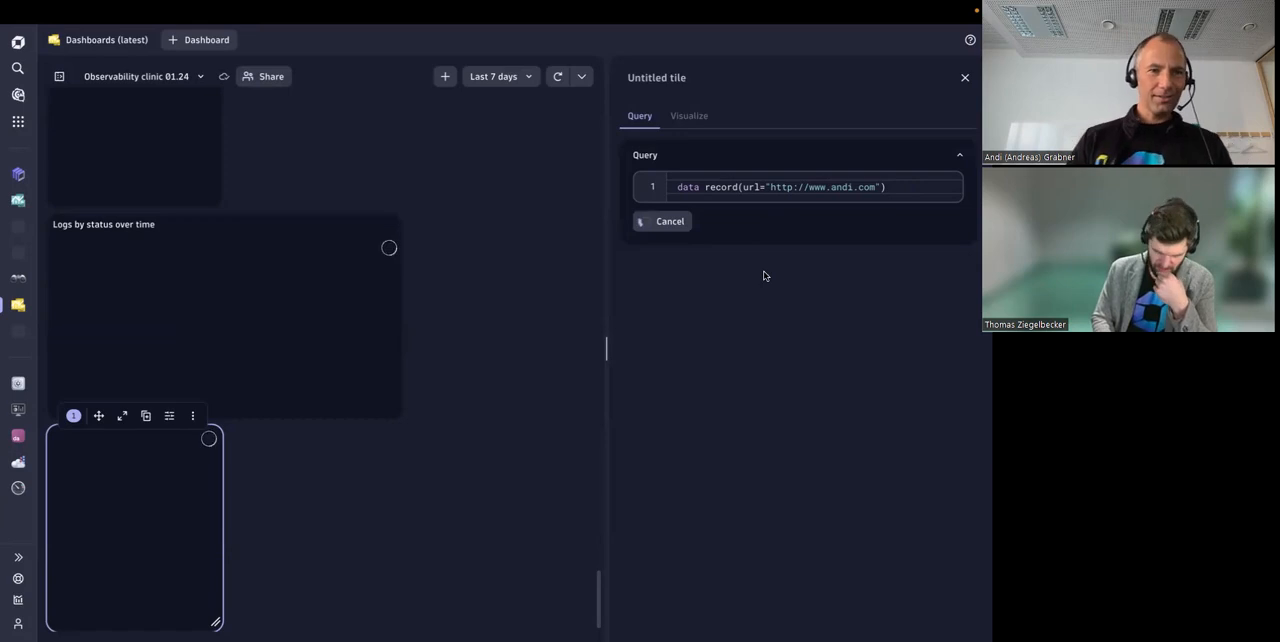
drag(676, 187, 903, 191)
click(903, 192)
click(464, 336)
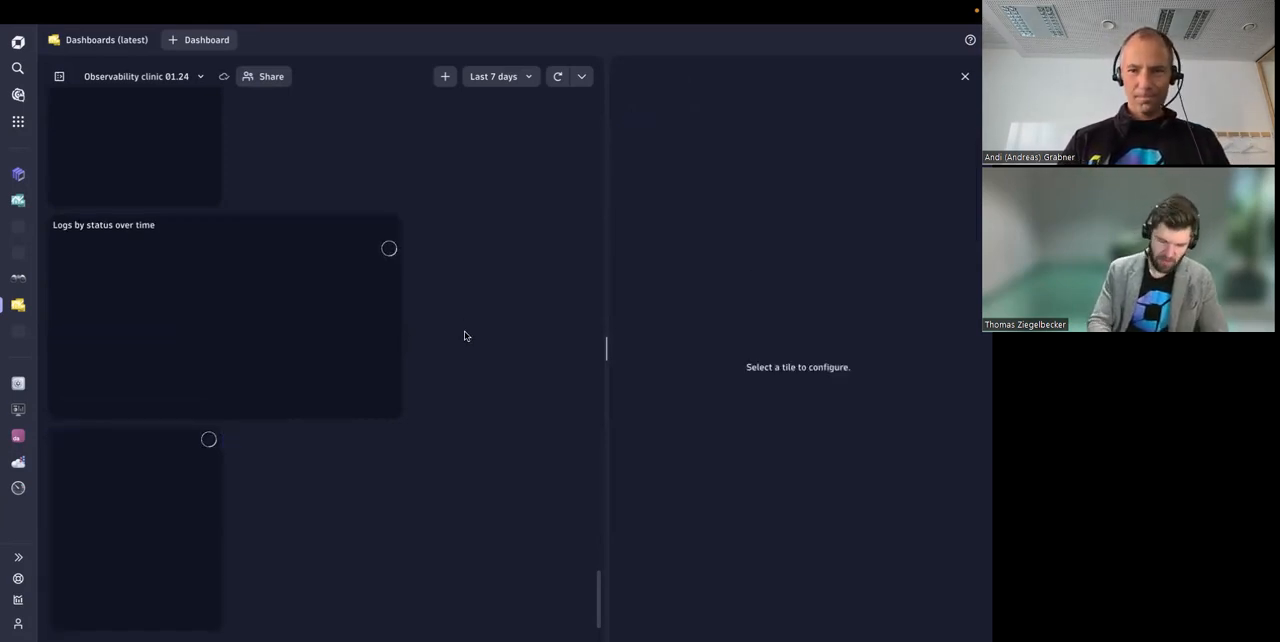
Step: Switch to the Dashboards app in the Discover Dynatrace playground and create a new dashboard
key(super+l)
key(super+v)
key(Return)
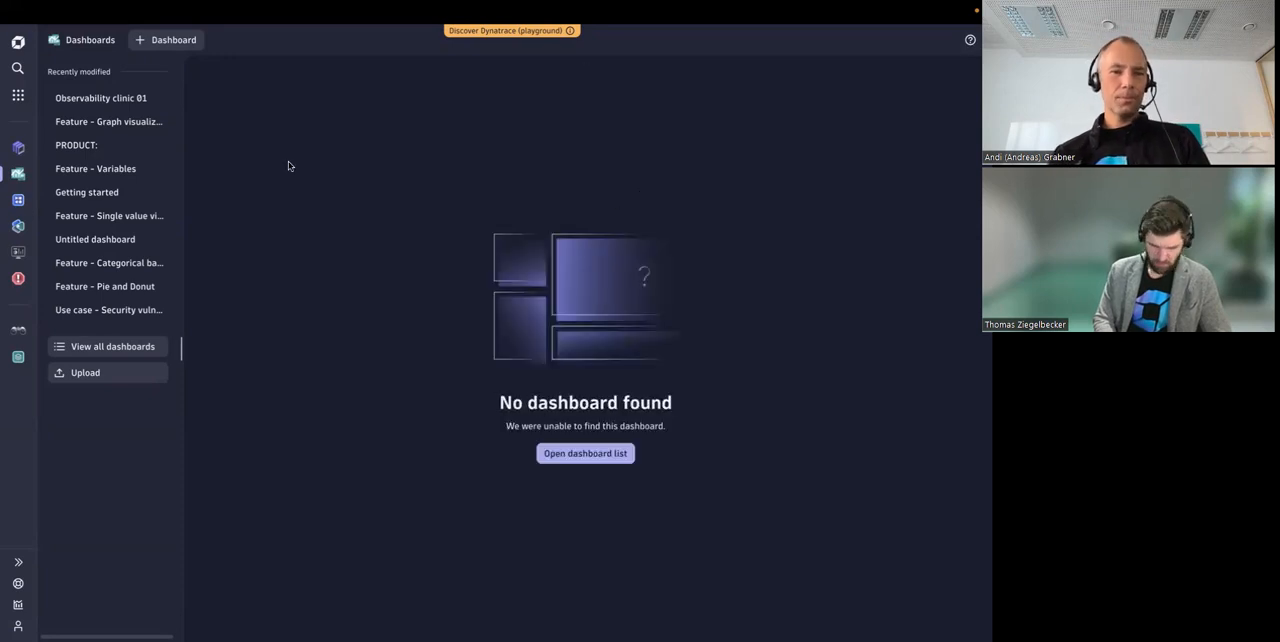
click(169, 42)
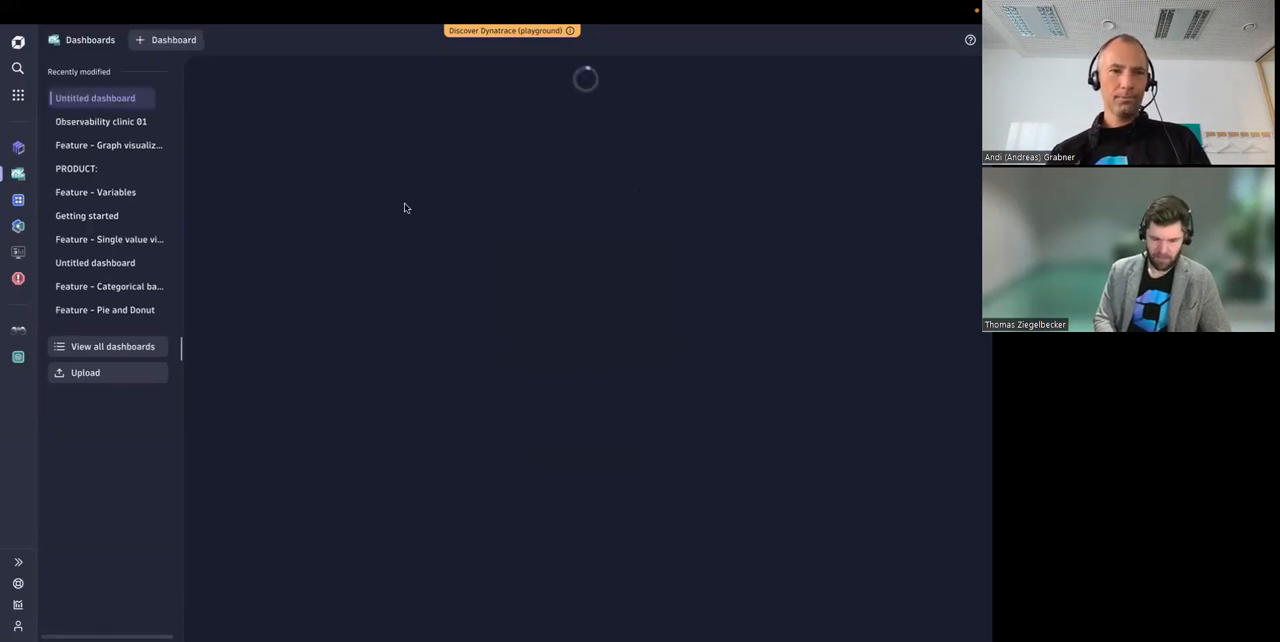
click(822, 78)
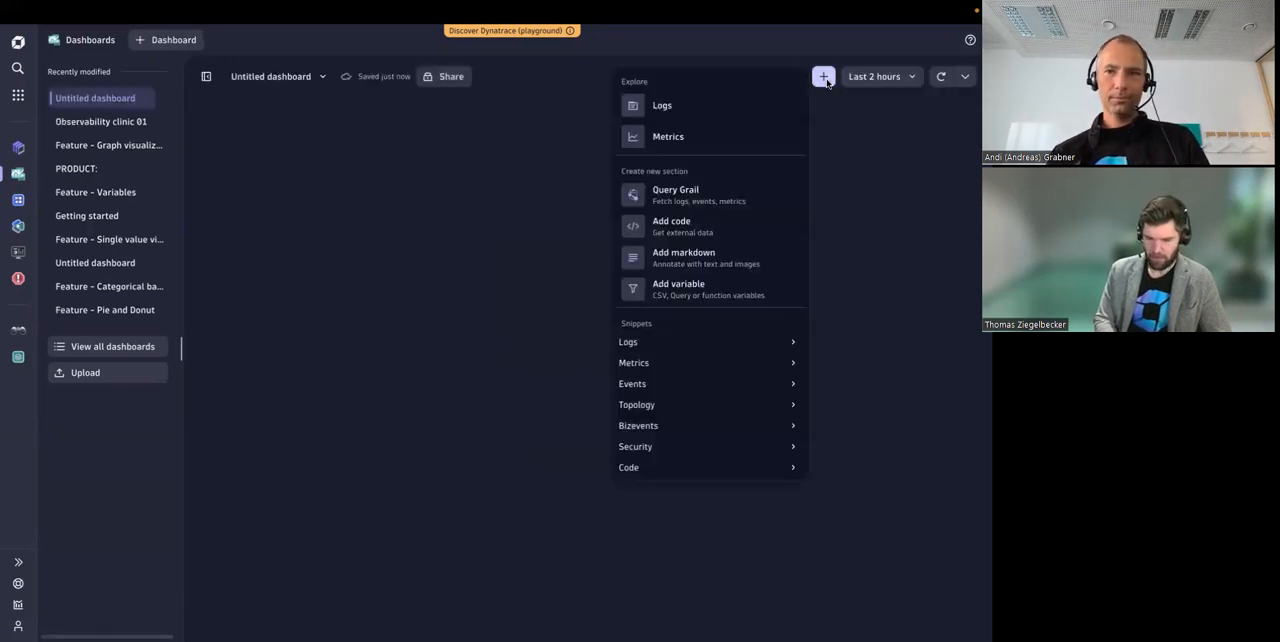
click(675, 195)
click(672, 188)
text(dat)
text(a record()
text(url=")
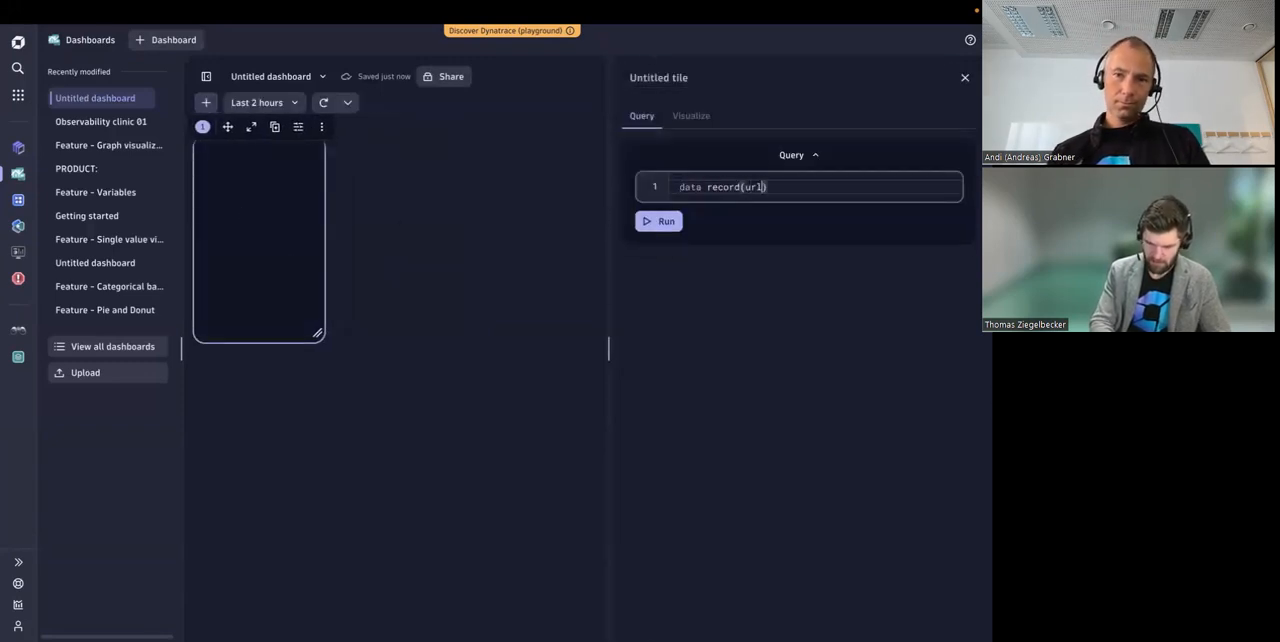
text(h)
key(BackSpace)
text("http://www.)
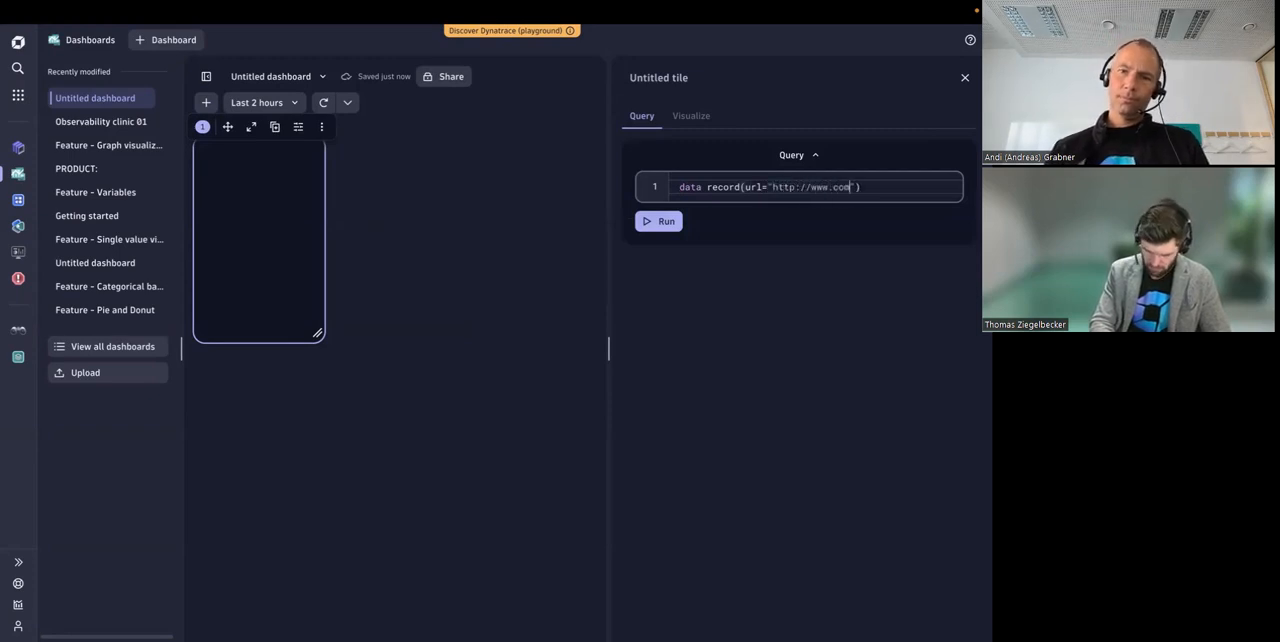
text(andi.com)
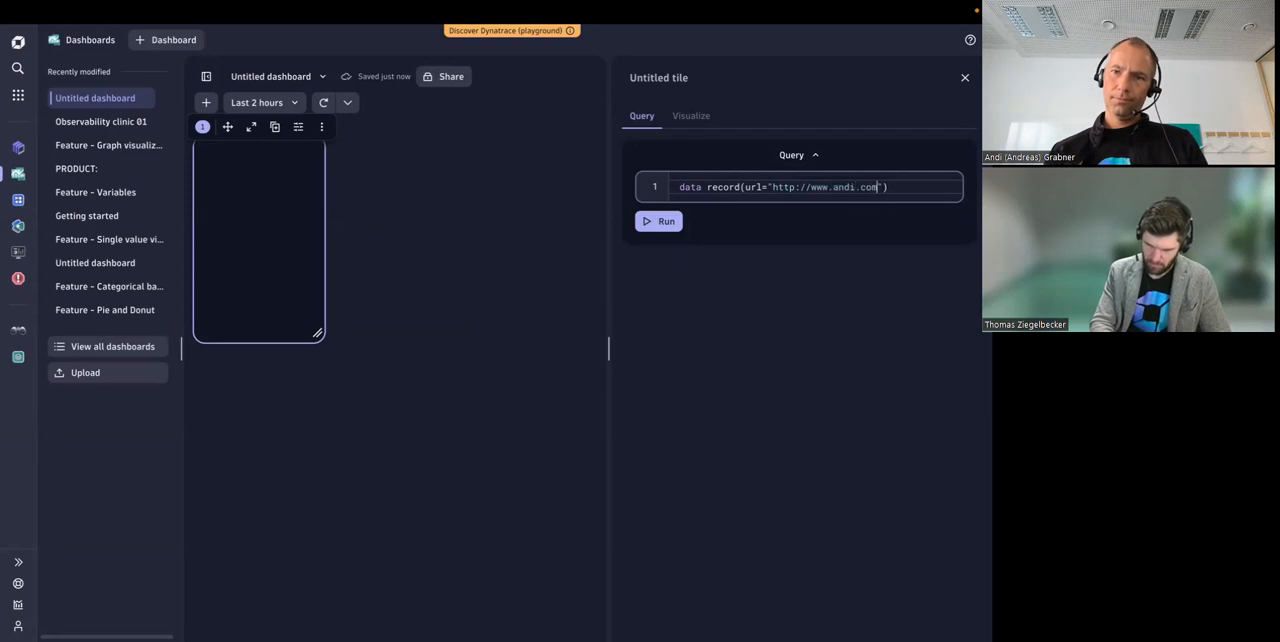
click(649, 222)
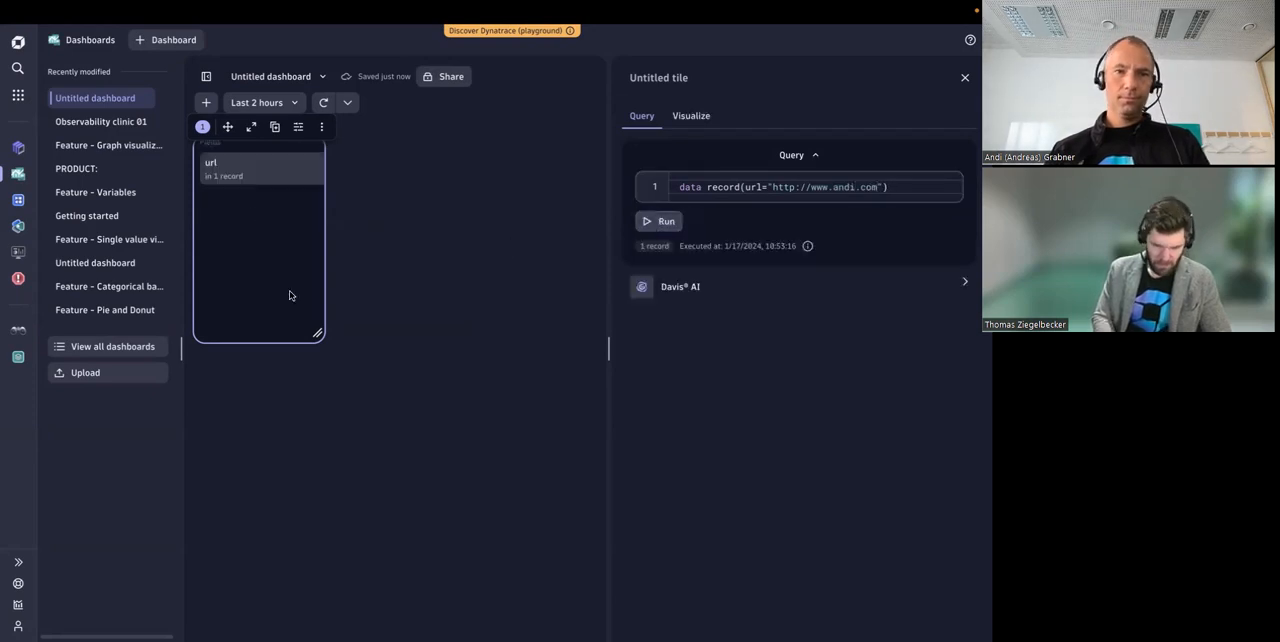
Step: Enlarge the query tile in width and height so the record's full URL fits beside the field list
drag(316, 334, 503, 508)
click(467, 178)
click(284, 286)
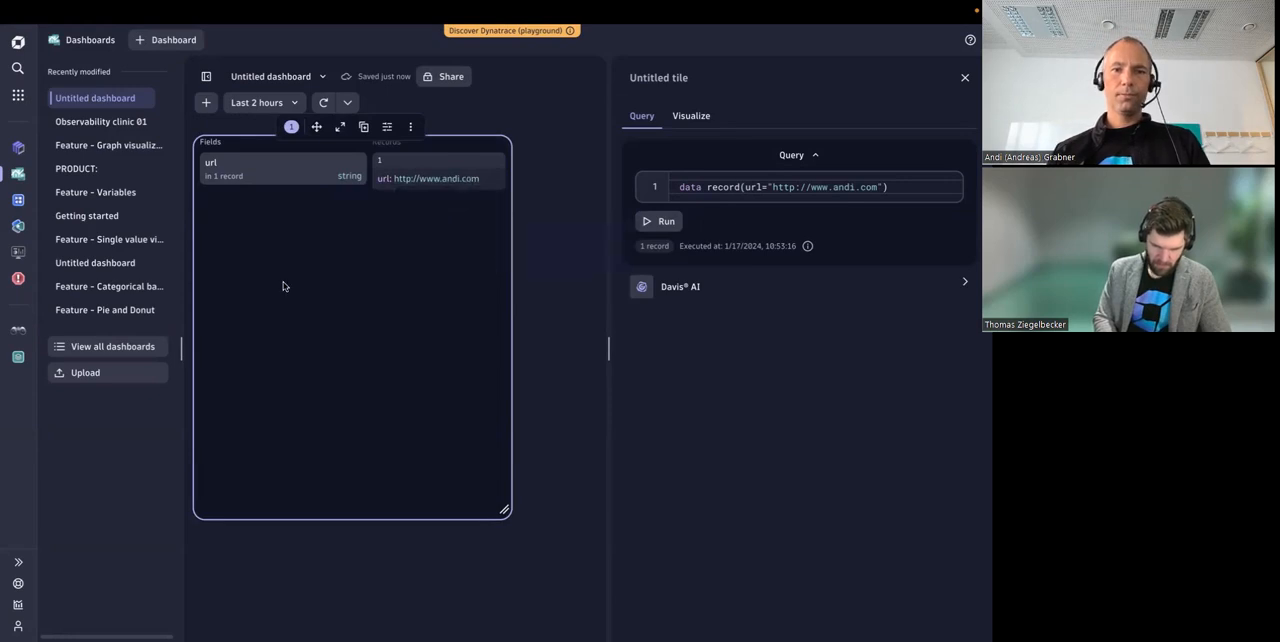
Step: View the actions available for the URL value in the tile's record, including the preview of its filter command
drag(414, 199, 432, 187)
click(434, 184)
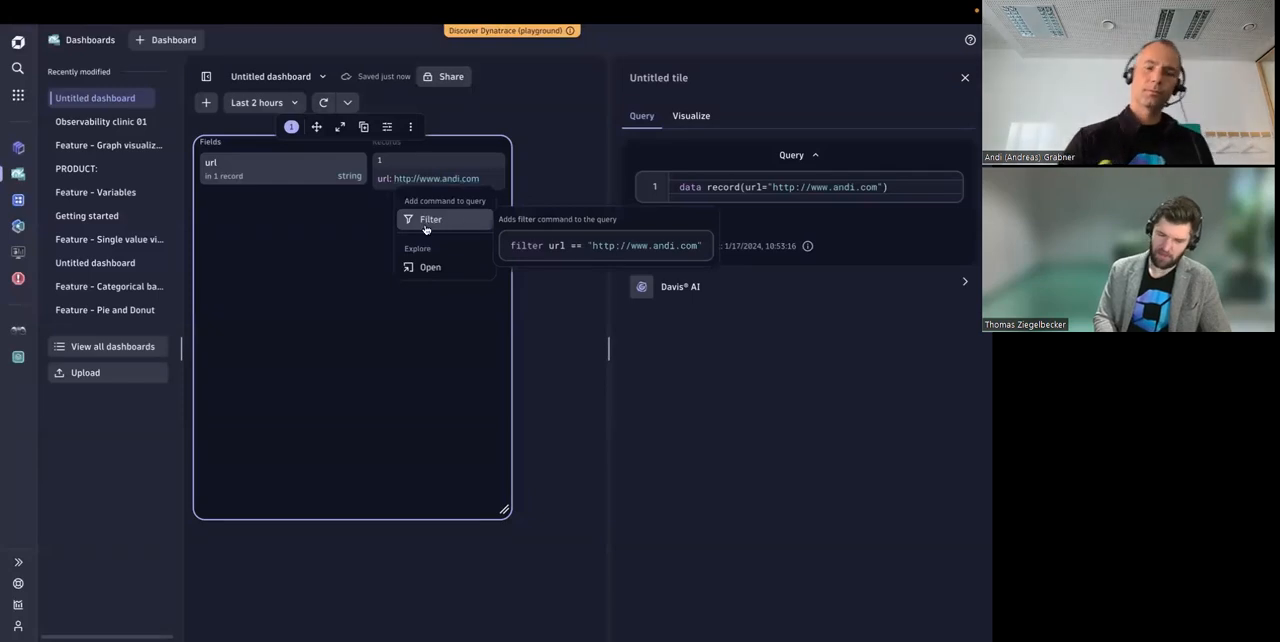
click(518, 306)
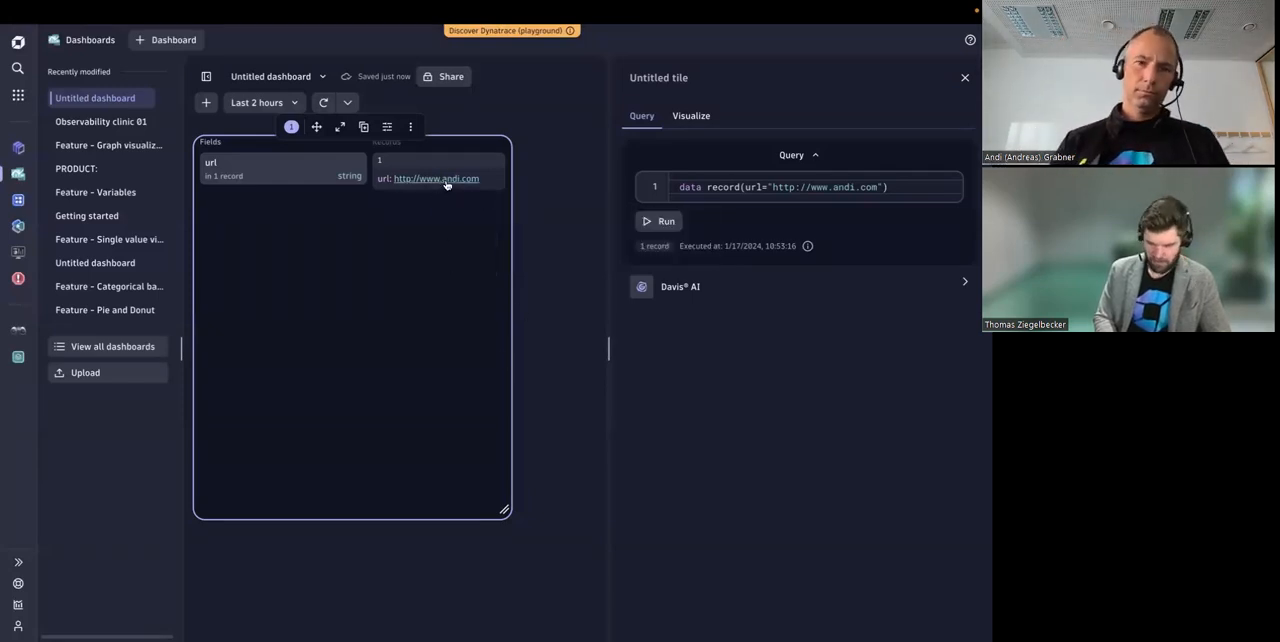
click(444, 180)
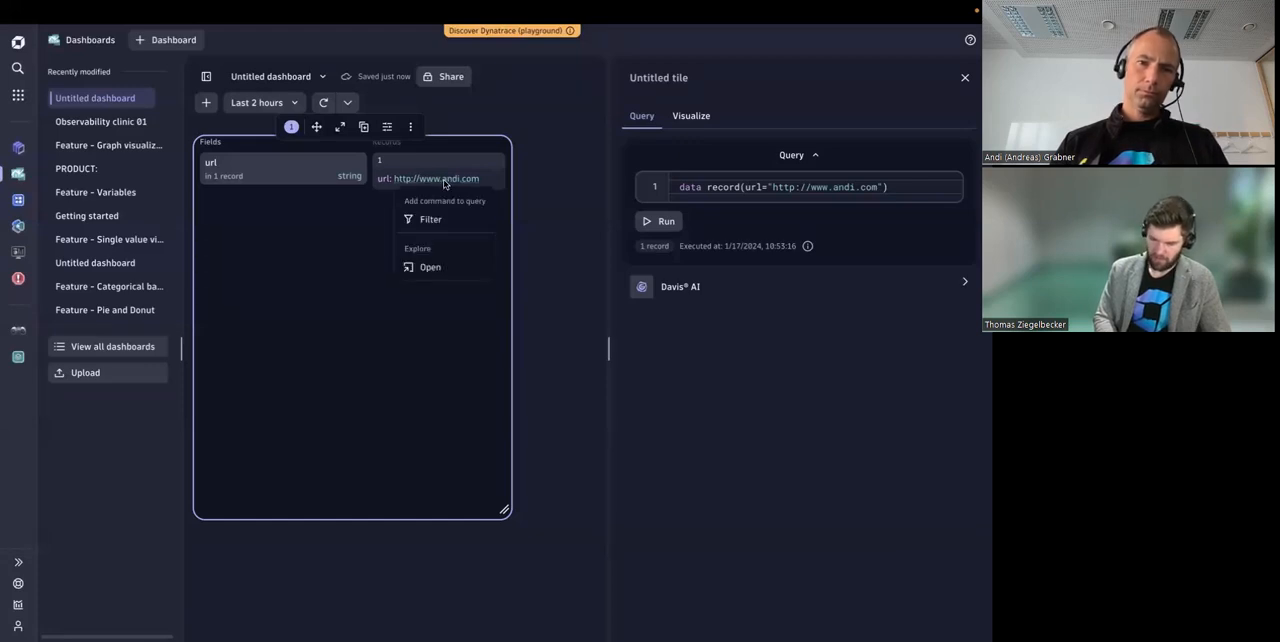
click(450, 313)
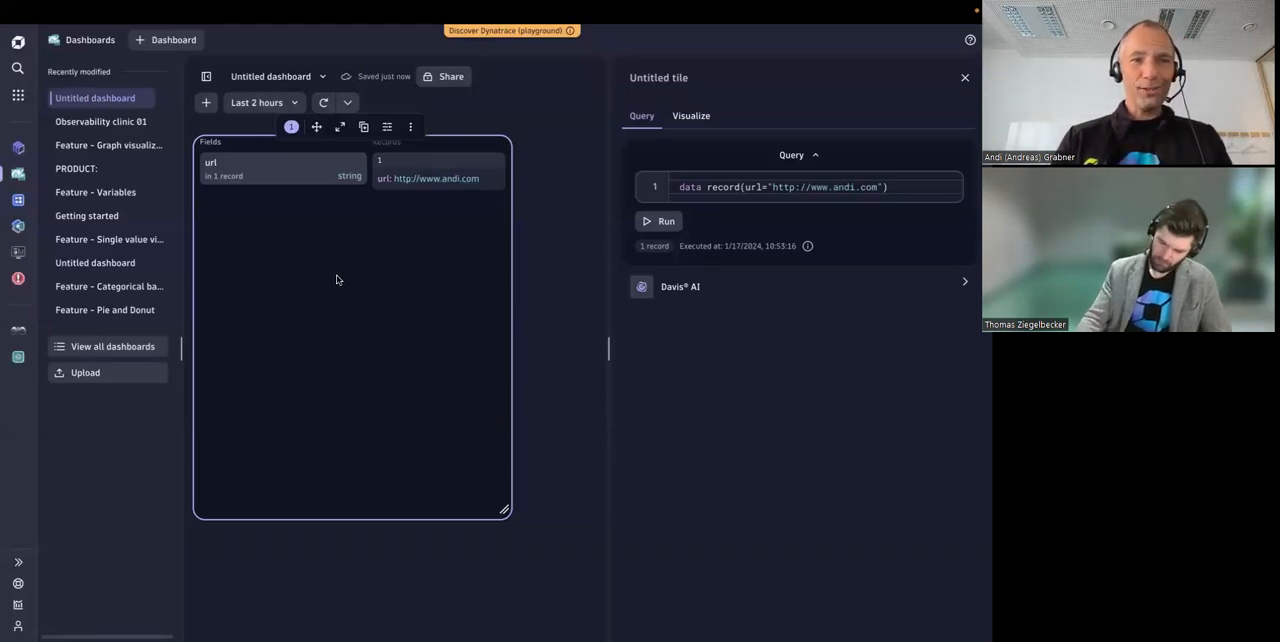
Step: Switch to the presentation and show the slide "What you will learn today"
key(super+Tab)
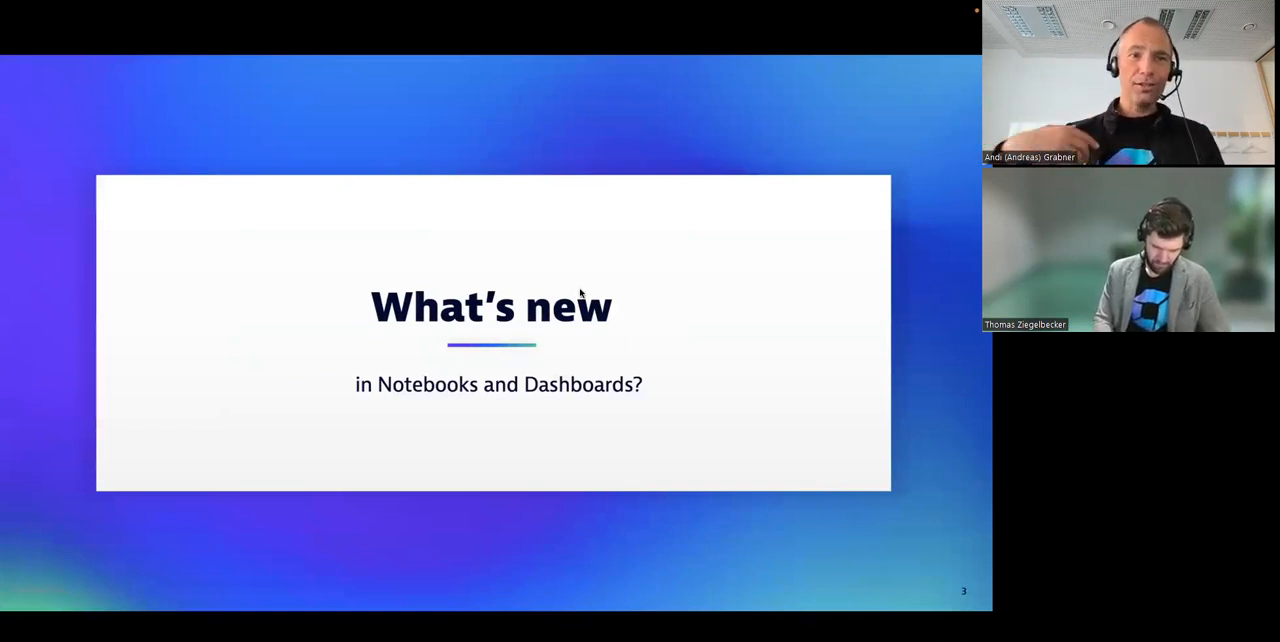
key(Right)
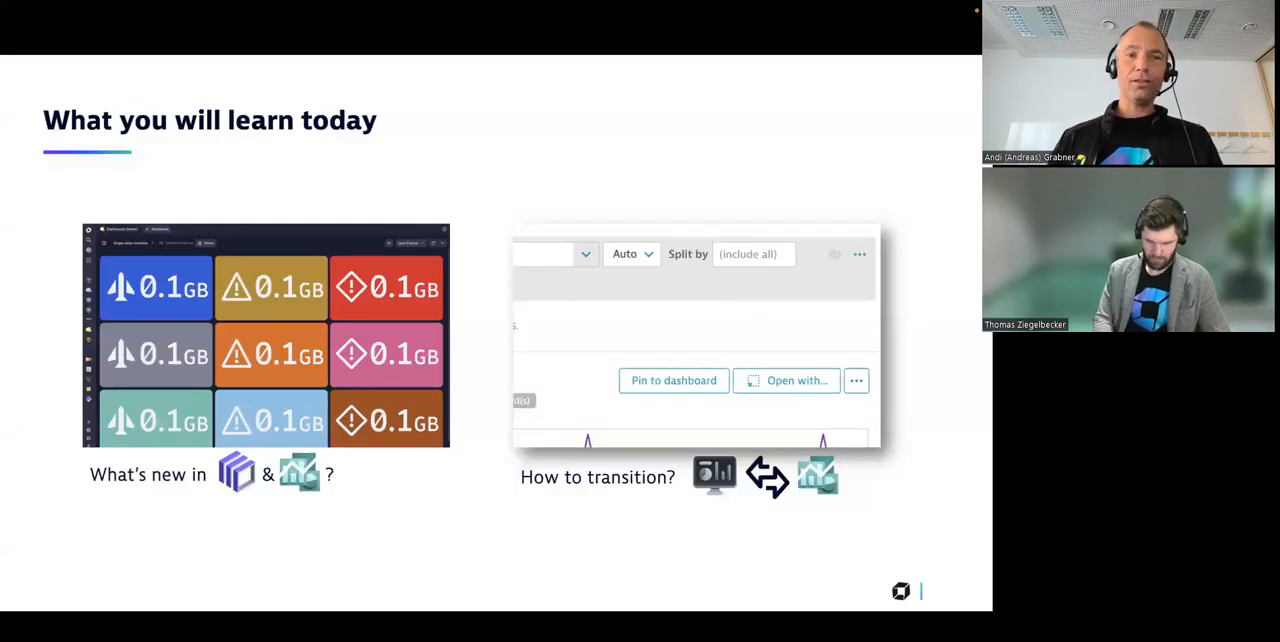